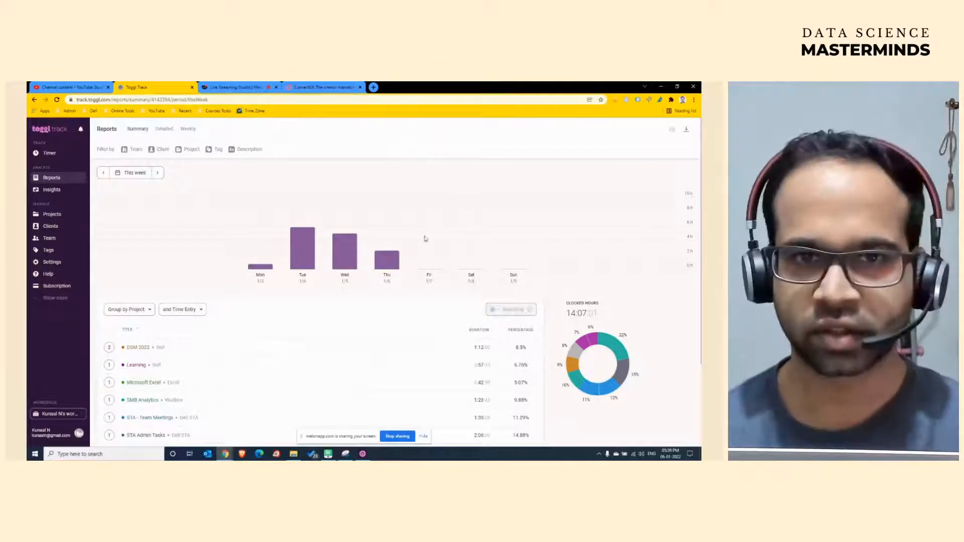
Switch to the mind map in EdrawMind and review the objective branches and the Toggl Track tool branch.
left_click(328, 454)
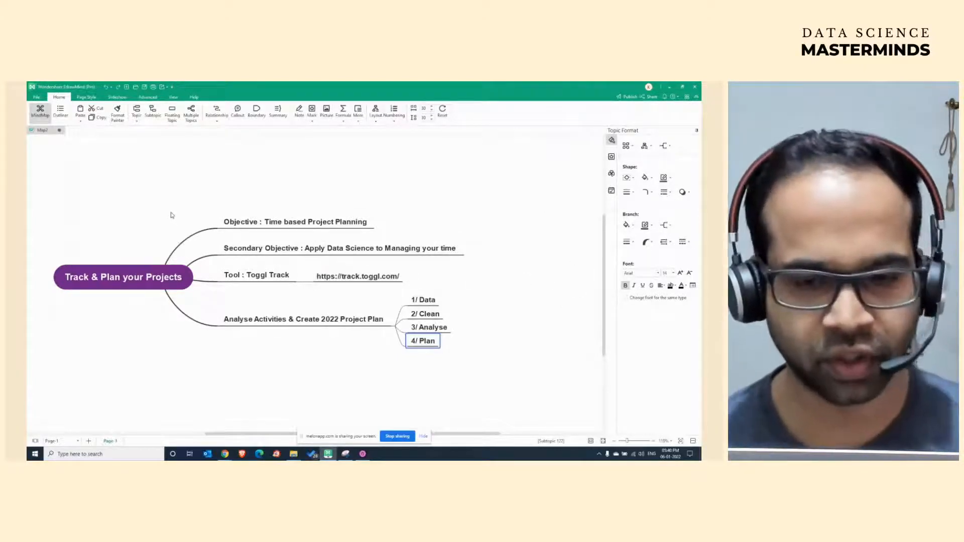
left_click_drag(170, 214, 161, 213)
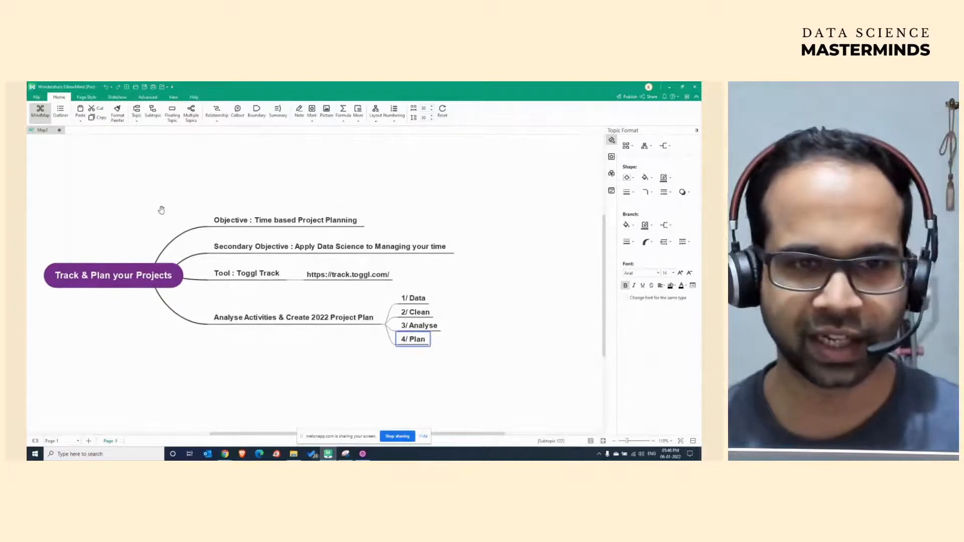
left_click(135, 205)
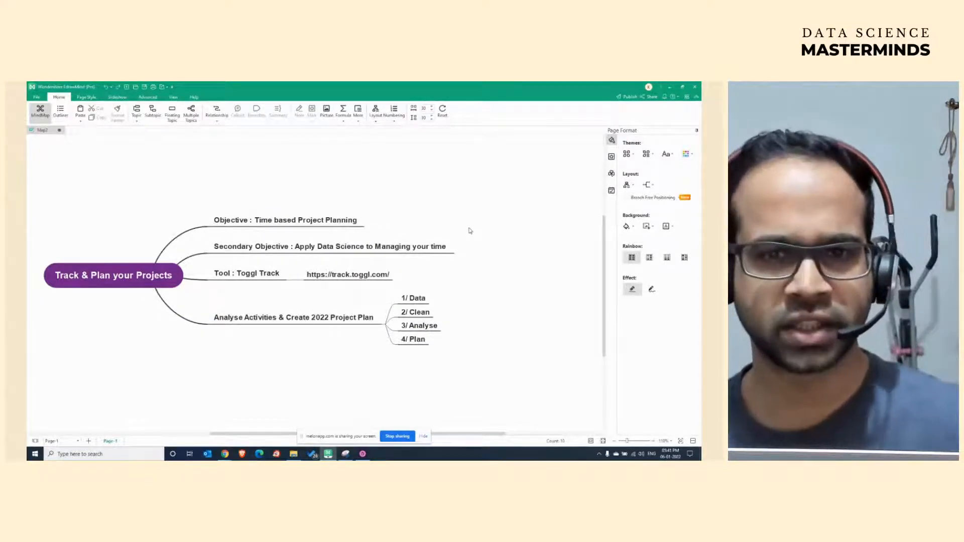
left_click_drag(222, 262, 337, 295)
left_click(334, 296)
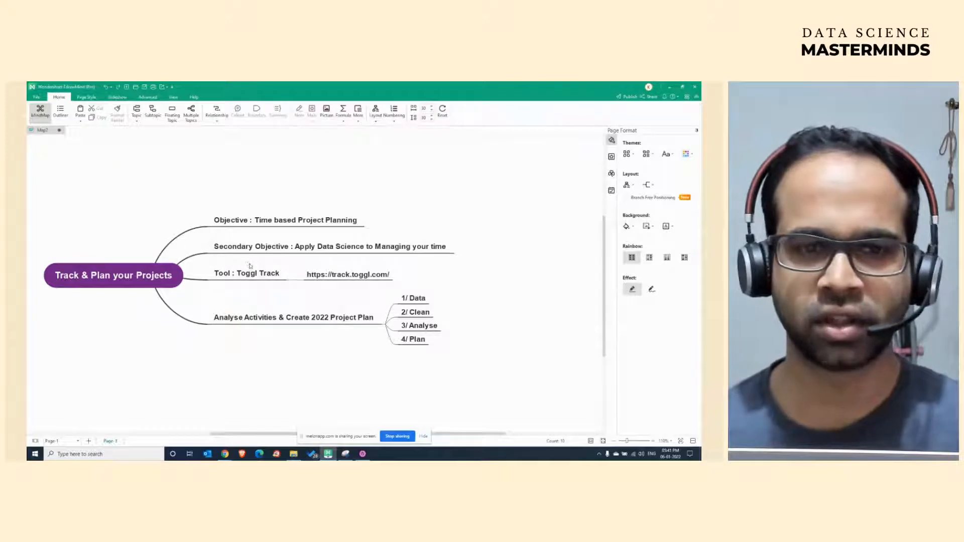
left_click(262, 284)
left_click(307, 294)
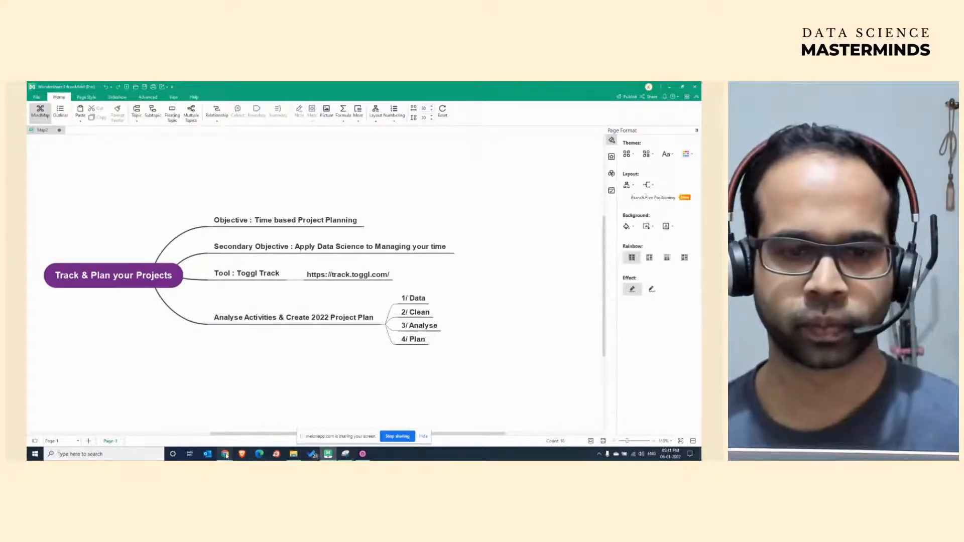
Switch to the live streaming studio in the browser, mute the microphone and unmute it again.
mouse_move(225, 454)
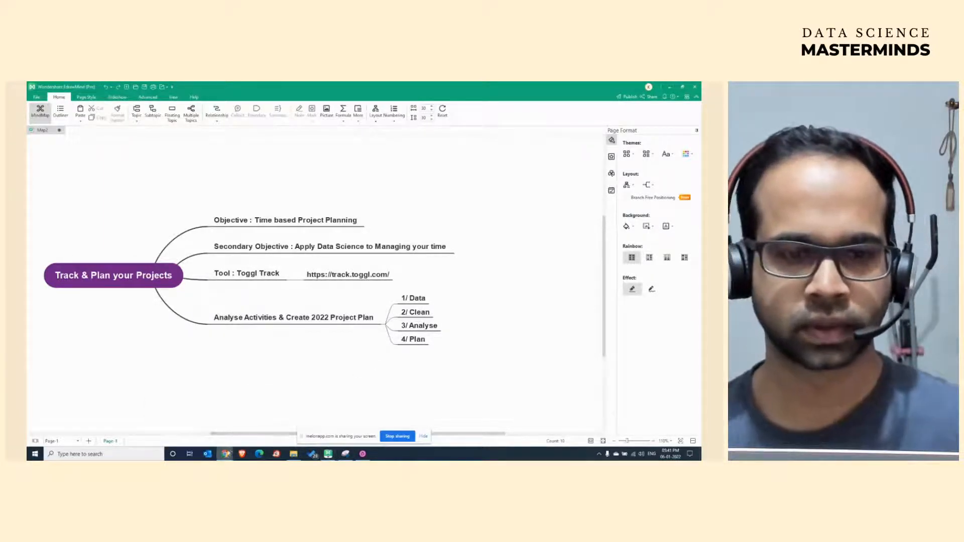
left_click(181, 424)
left_click(264, 87)
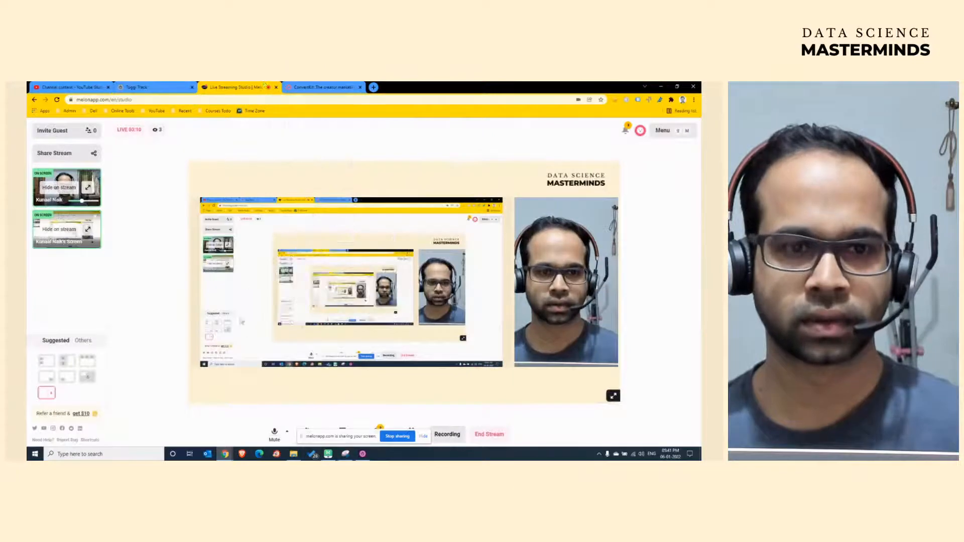
left_click(274, 433)
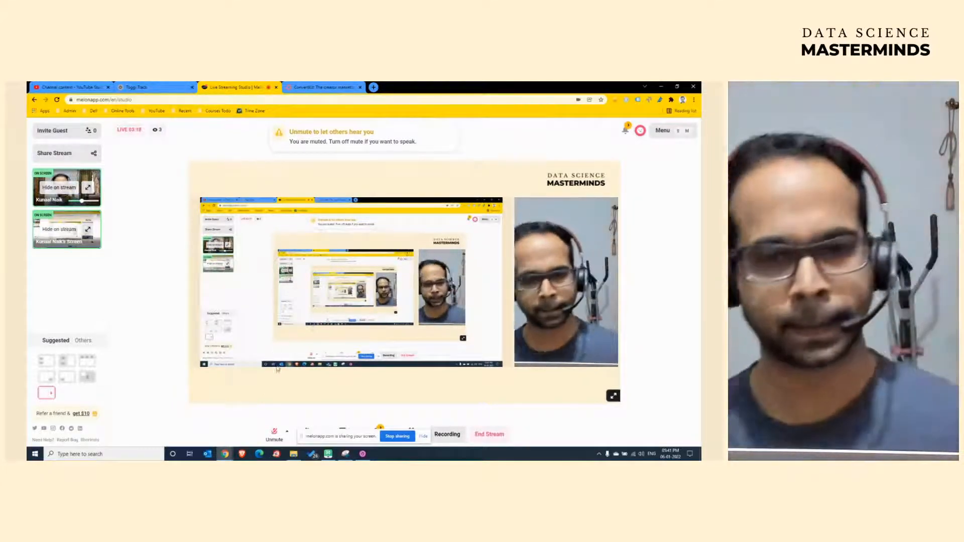
left_click(274, 434)
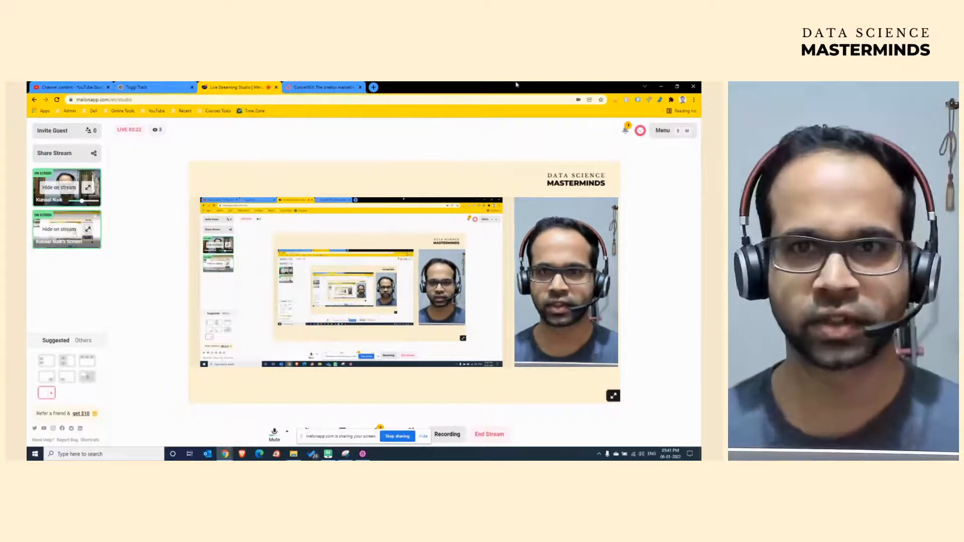
Switch back to EdrawMind and review the "Analyse Activities & Create 2022 Project Plan" branch with its four subtopics.
key("alt+Tab")
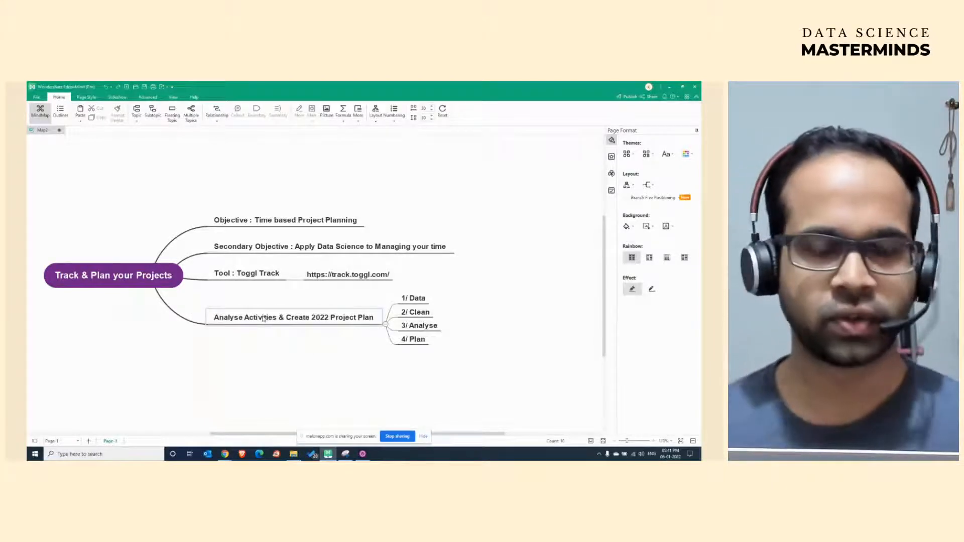
left_click_drag(234, 296, 421, 354)
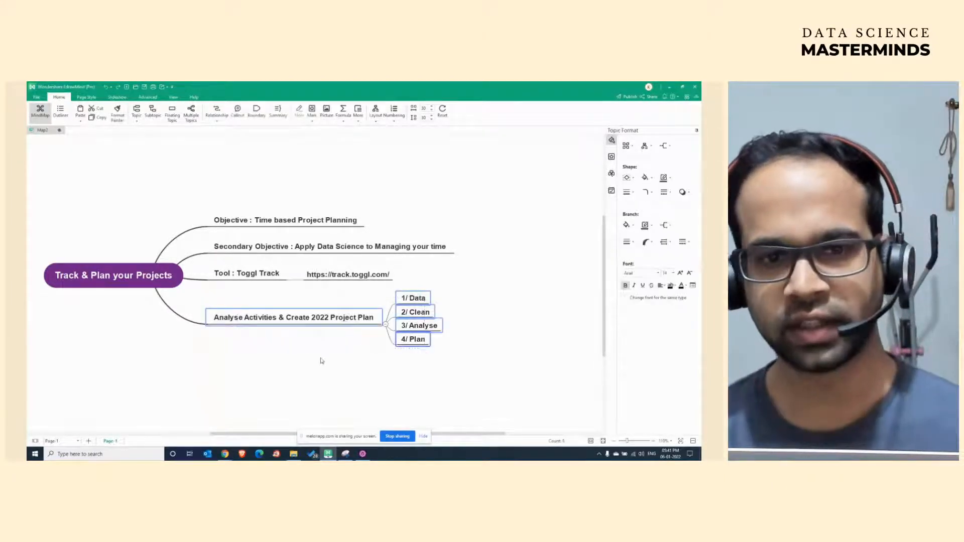
left_click(259, 305)
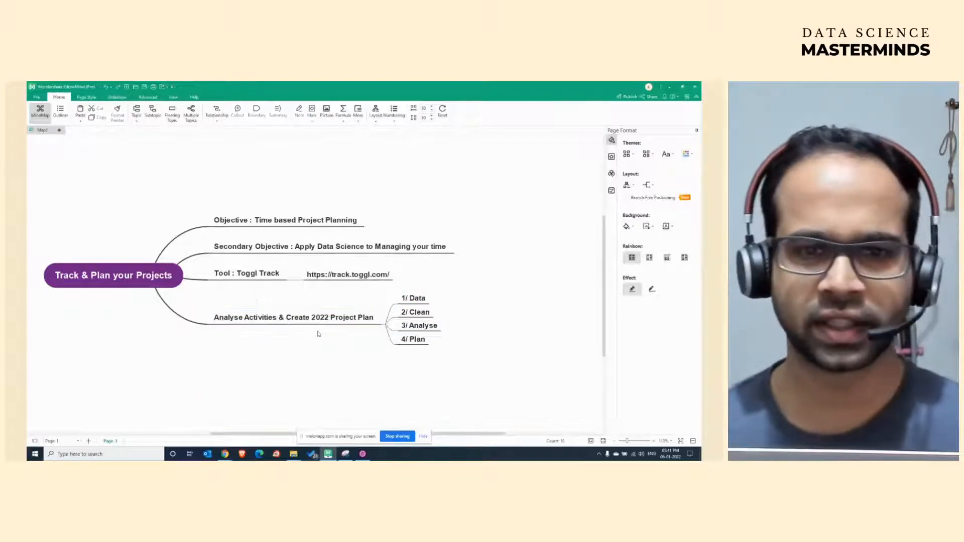
left_click_drag(310, 303, 347, 335)
left_click(353, 346)
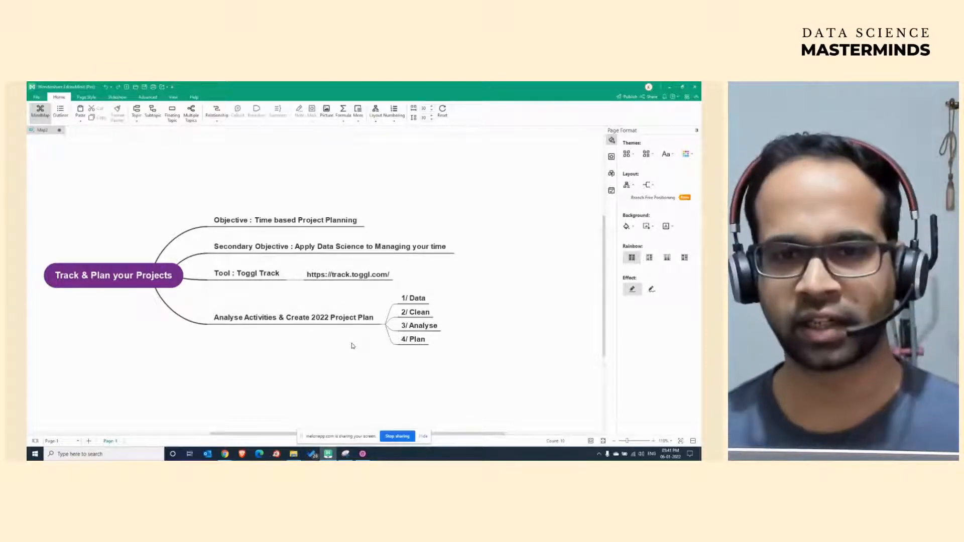
left_click_drag(440, 292, 424, 351)
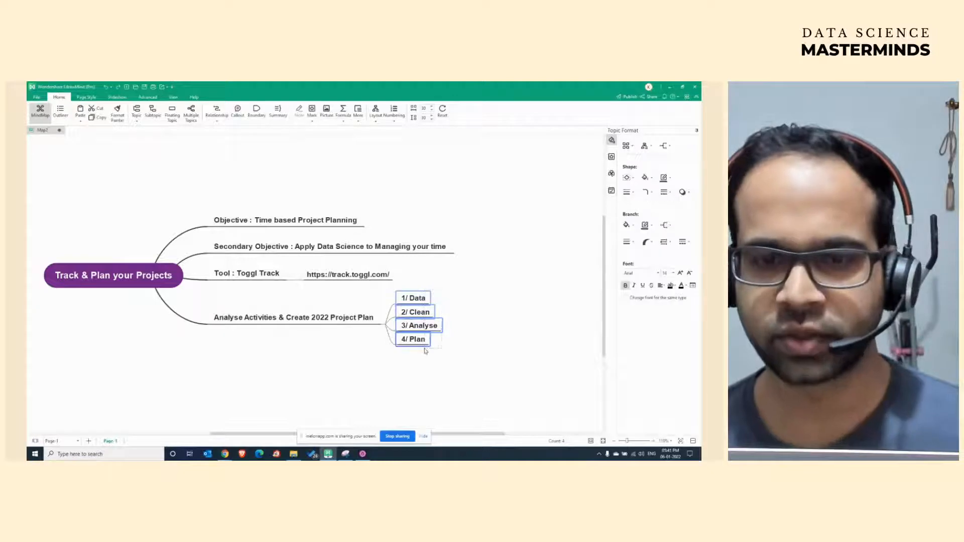
left_click(449, 331)
left_click(421, 327)
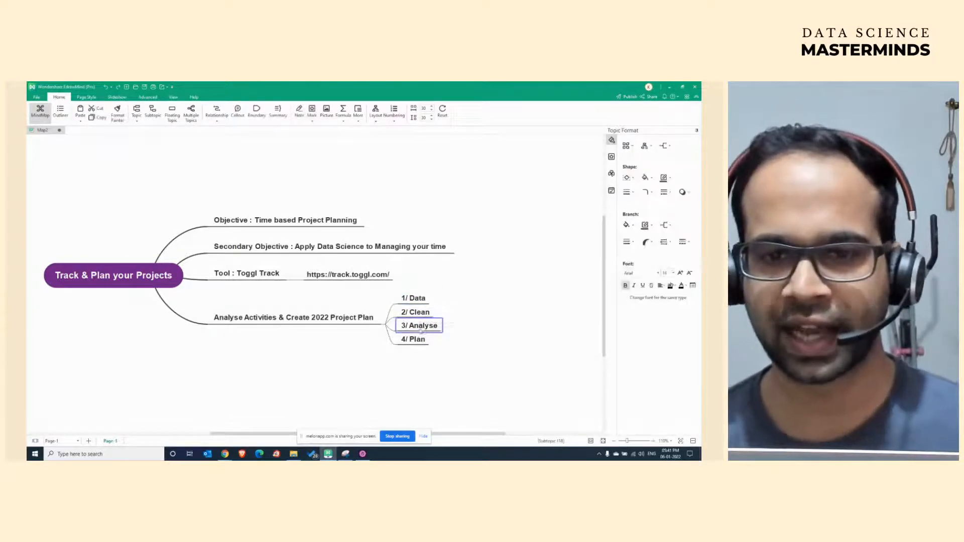
left_click(433, 342)
left_click(394, 370)
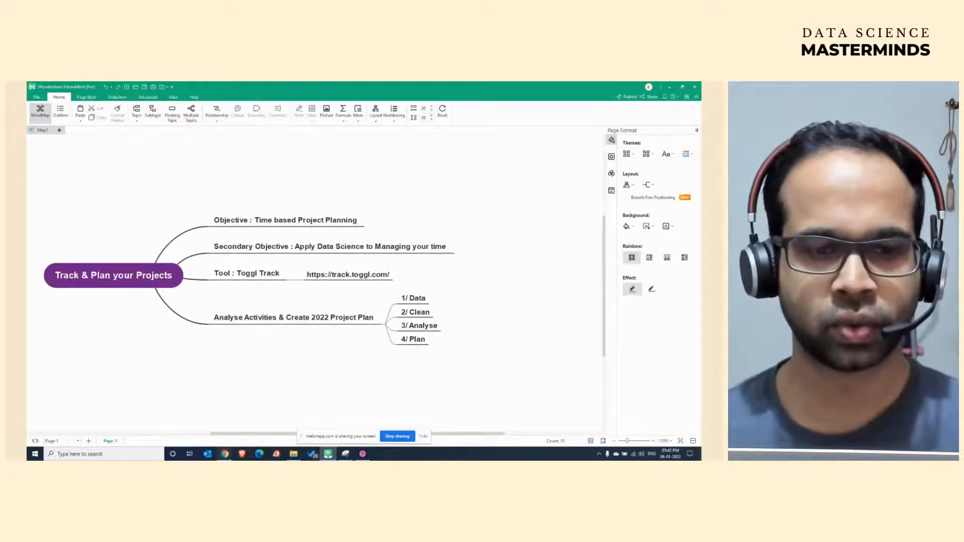
Switch to Toggl Track in the browser, set the summary report's period to Last year and check the clocked hours.
left_click(225, 453)
left_click(151, 86)
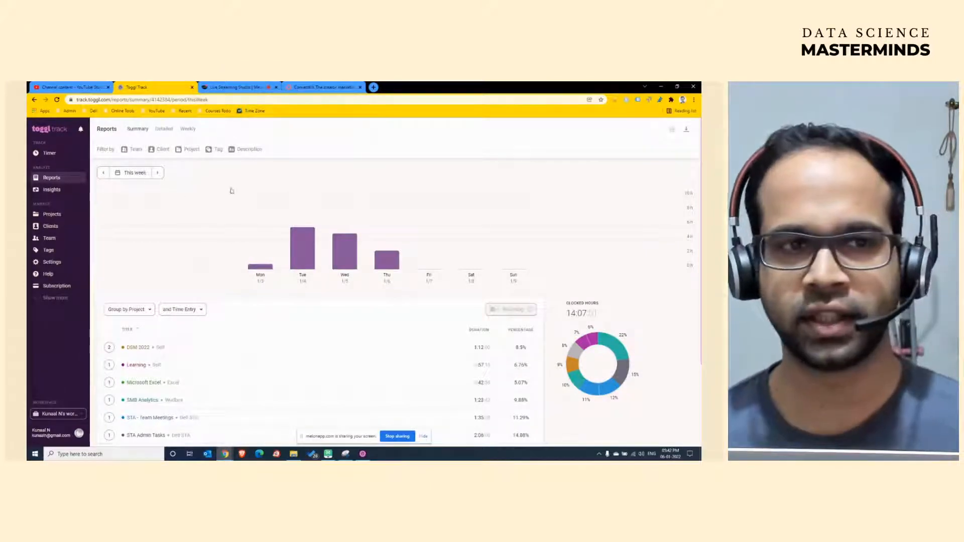
left_click(118, 174)
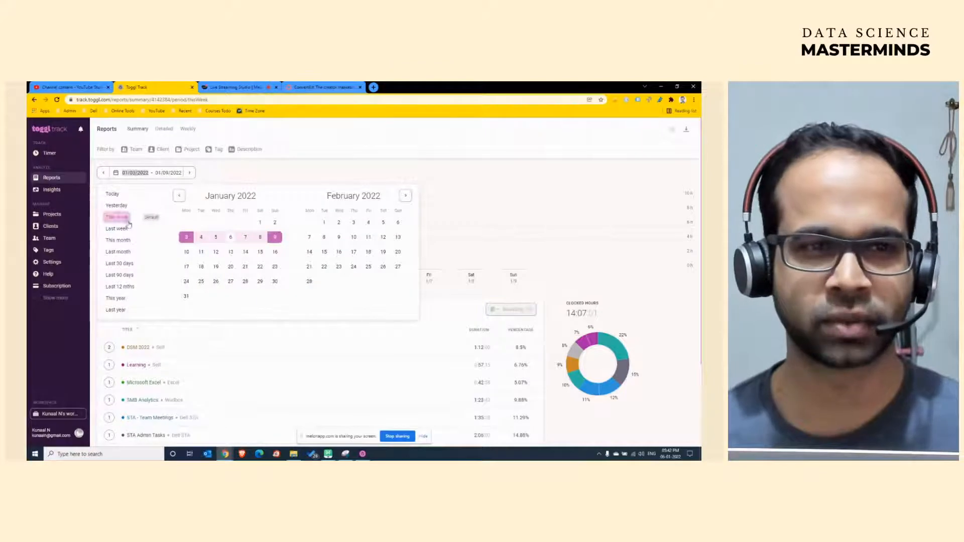
left_click(119, 309)
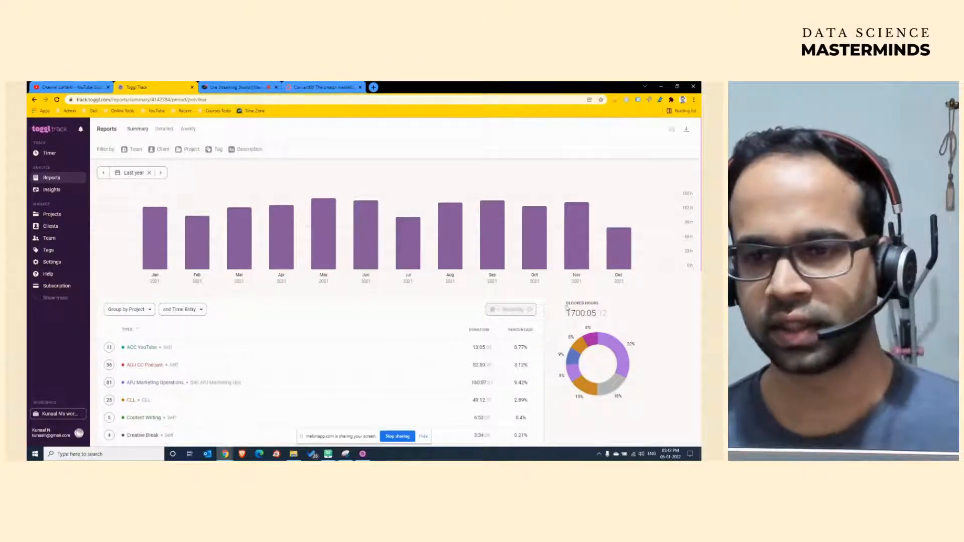
left_click_drag(572, 304, 610, 318)
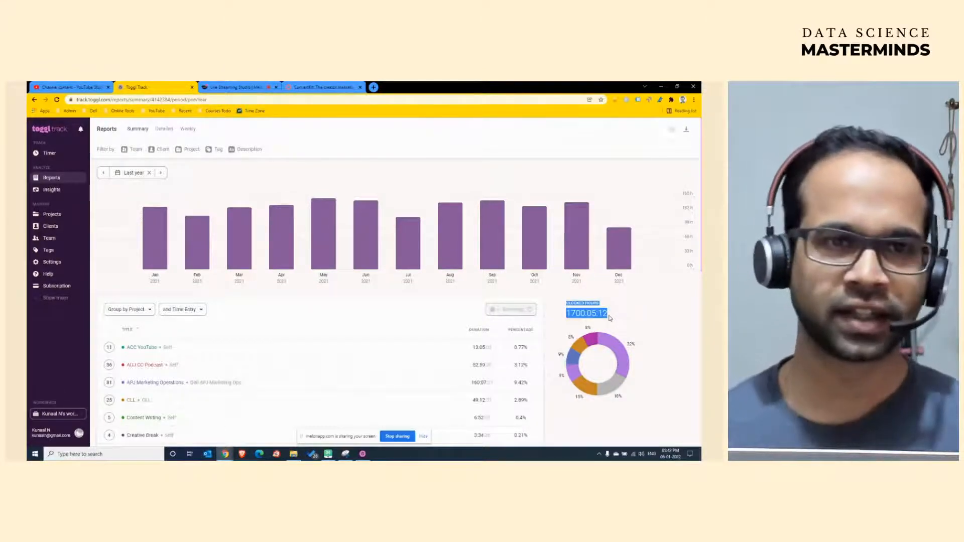
left_click(637, 316)
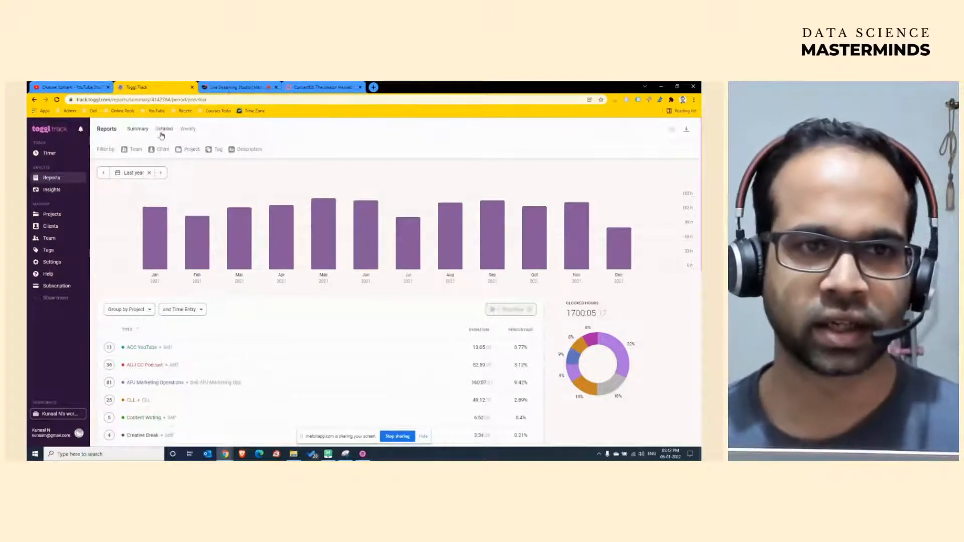
Download last year's detailed time report as a CSV file and open it in Excel.
left_click(162, 131)
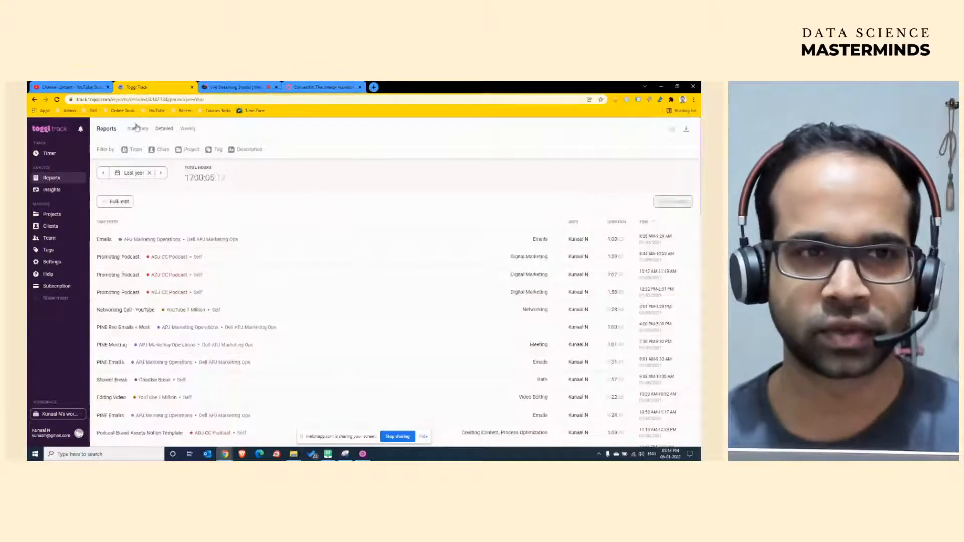
left_click(686, 130)
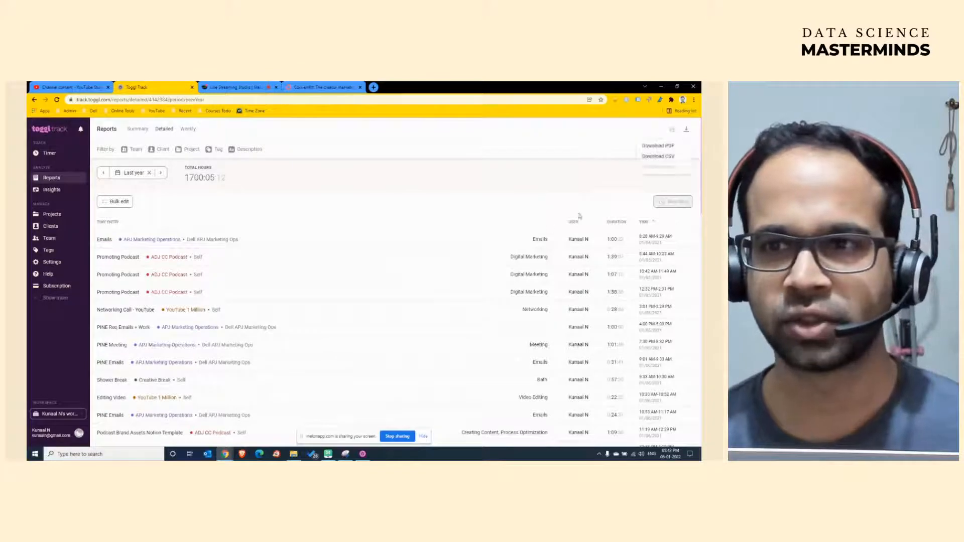
left_click(662, 156)
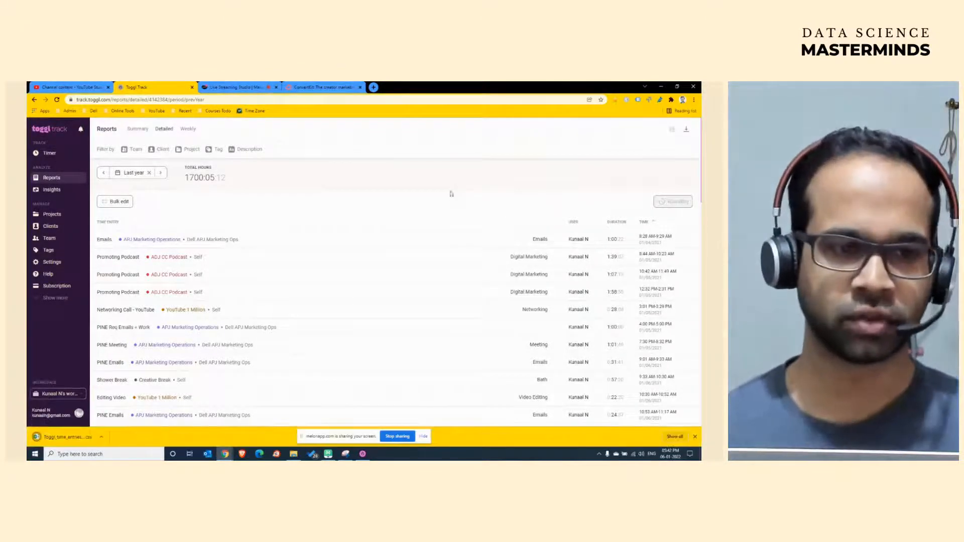
left_click(65, 436)
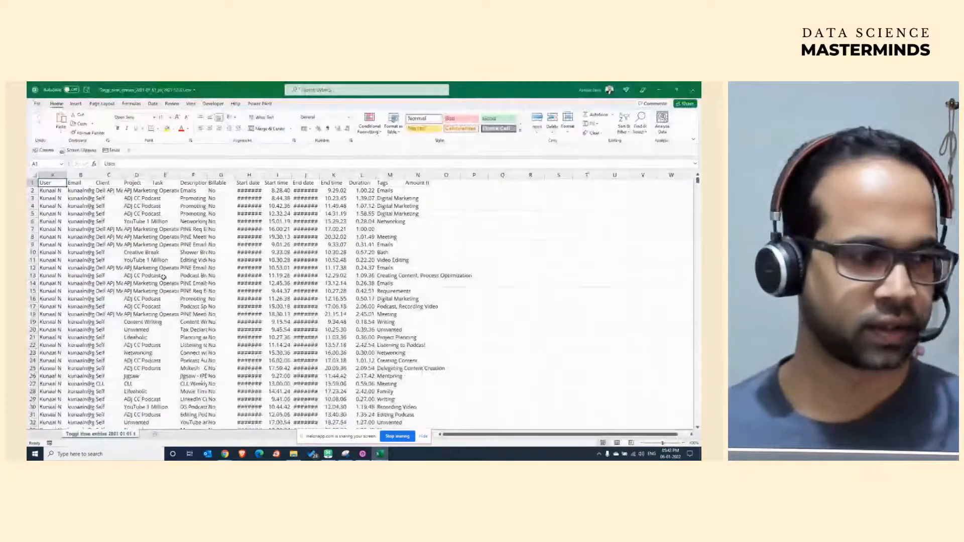
AutoFit the widths of all data columns from User to Amount.
left_click(249, 245)
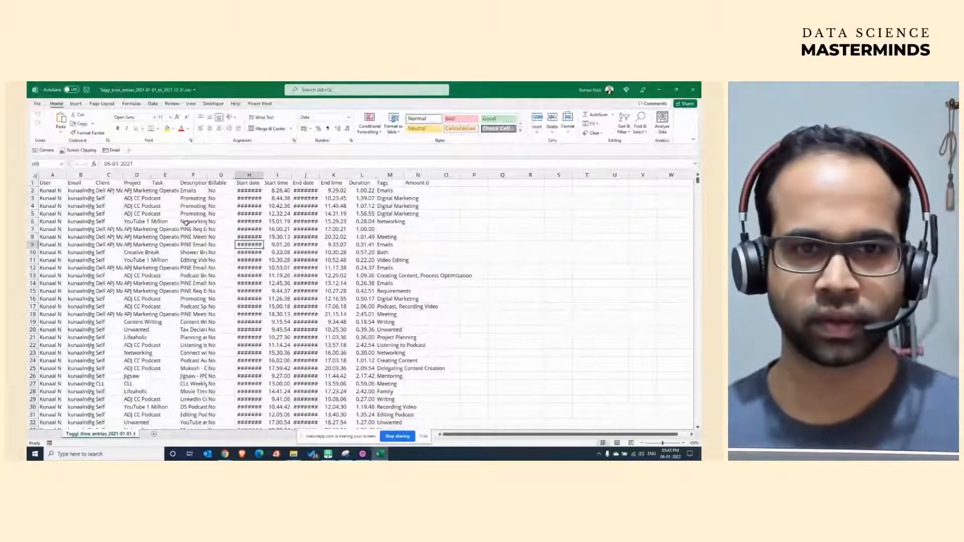
left_click_drag(52, 175, 410, 171)
double_click(404, 174)
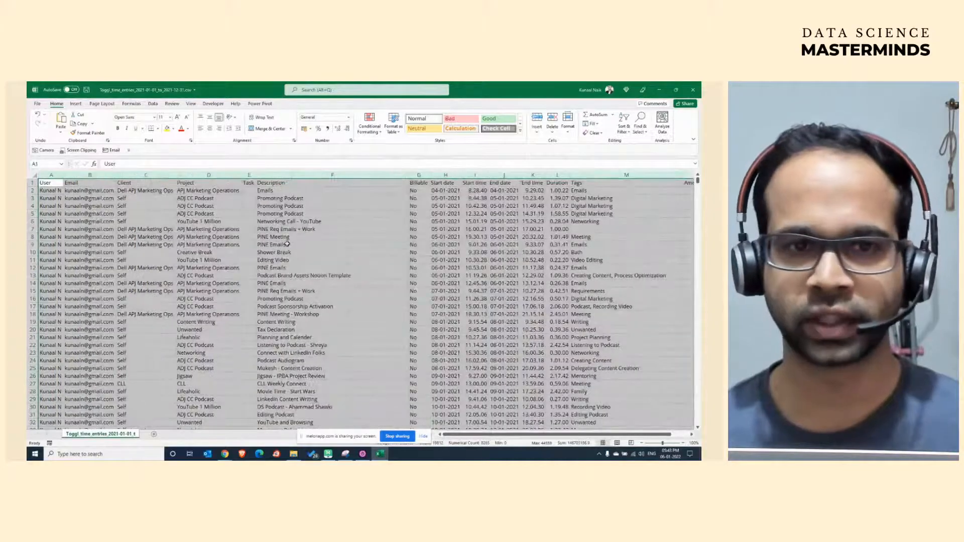
left_click(166, 244)
left_click(641, 442)
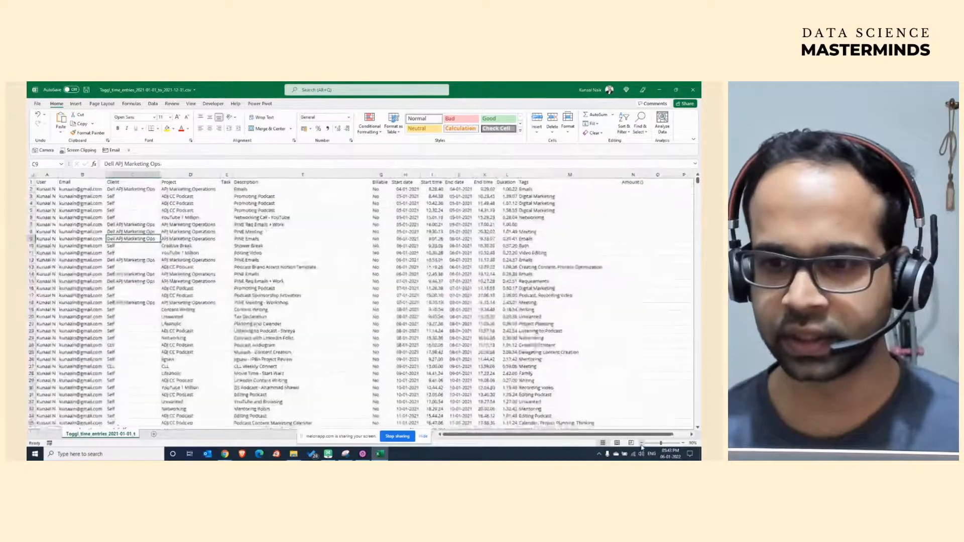
left_click(641, 442)
left_click(301, 254)
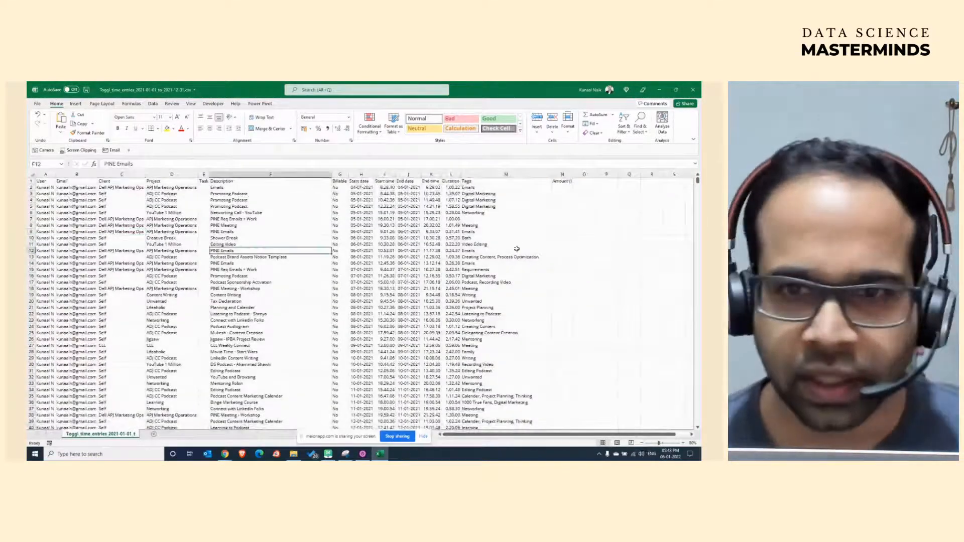
Check column N for entries below its header and delete the Amount column.
left_click(559, 207)
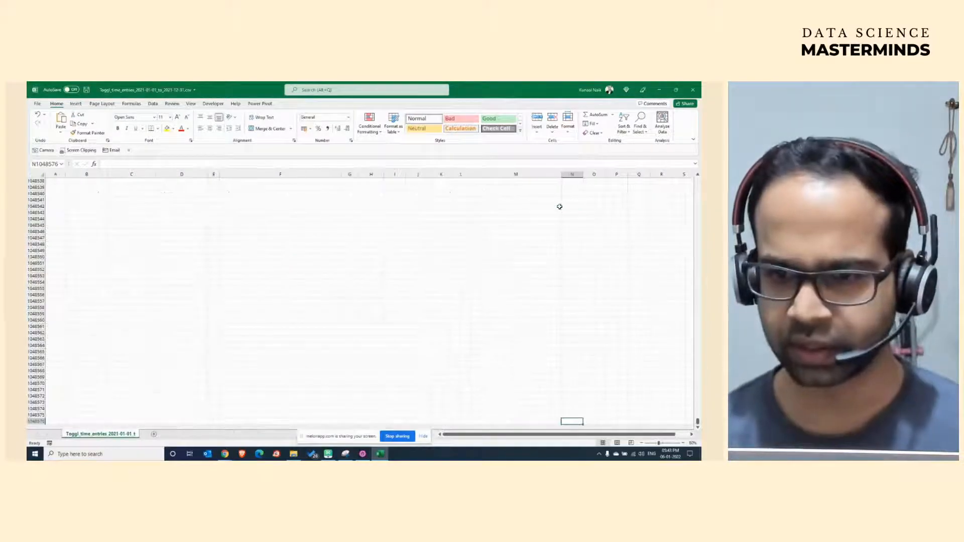
left_click(563, 181)
left_click(563, 174)
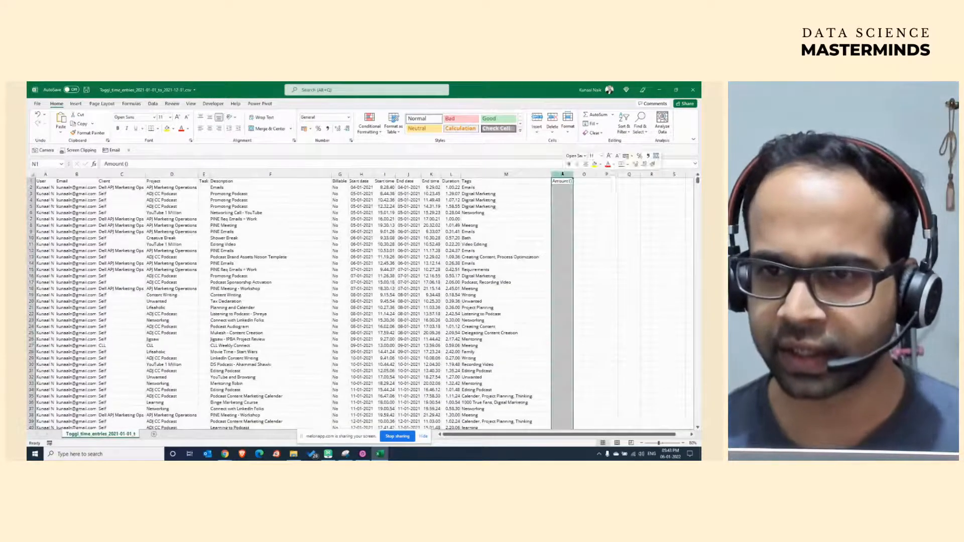
right_click(562, 174)
left_click(583, 244)
left_click(462, 251)
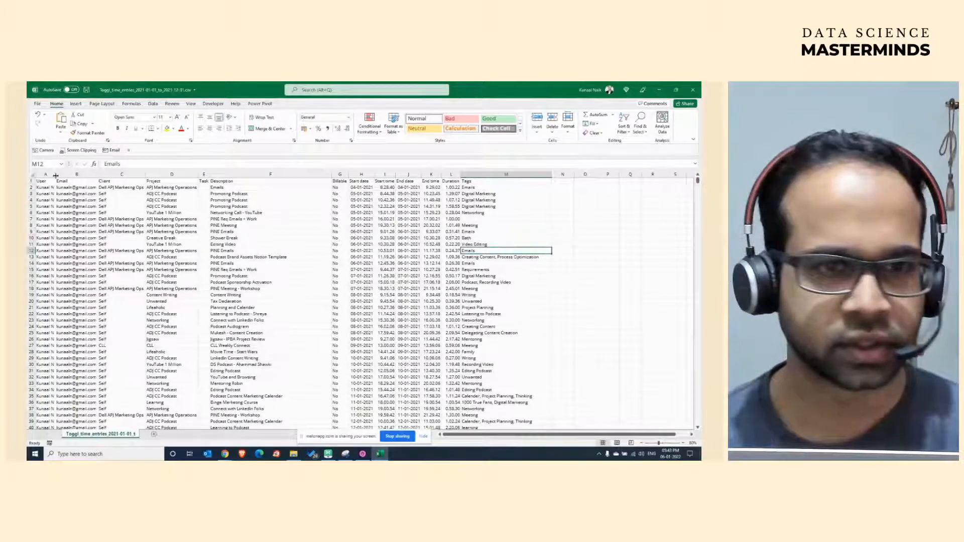
Review the User, Email, Client, Project, Description and Billable columns of the exported time entries.
left_click(46, 200)
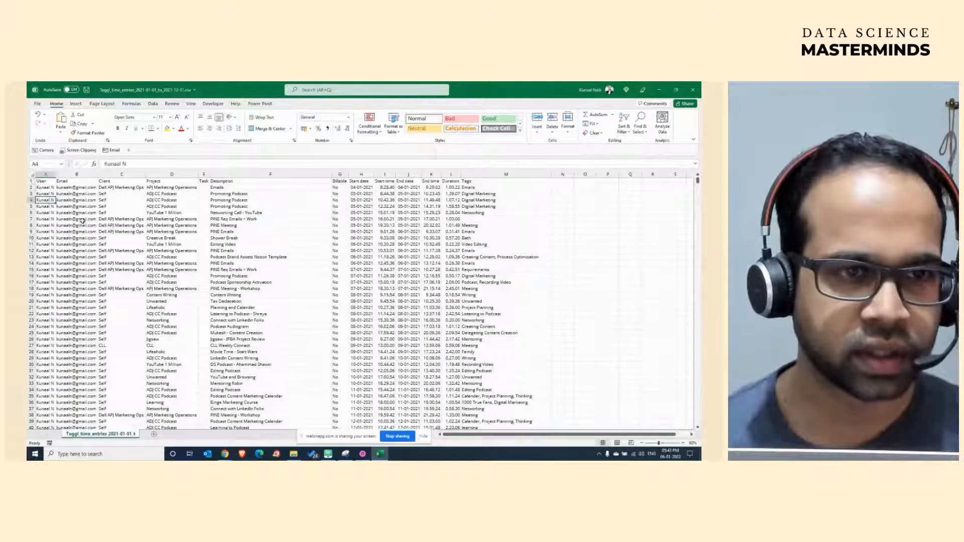
left_click_drag(82, 221, 81, 287)
left_click(126, 244)
scroll(180, 257, "down", 7)
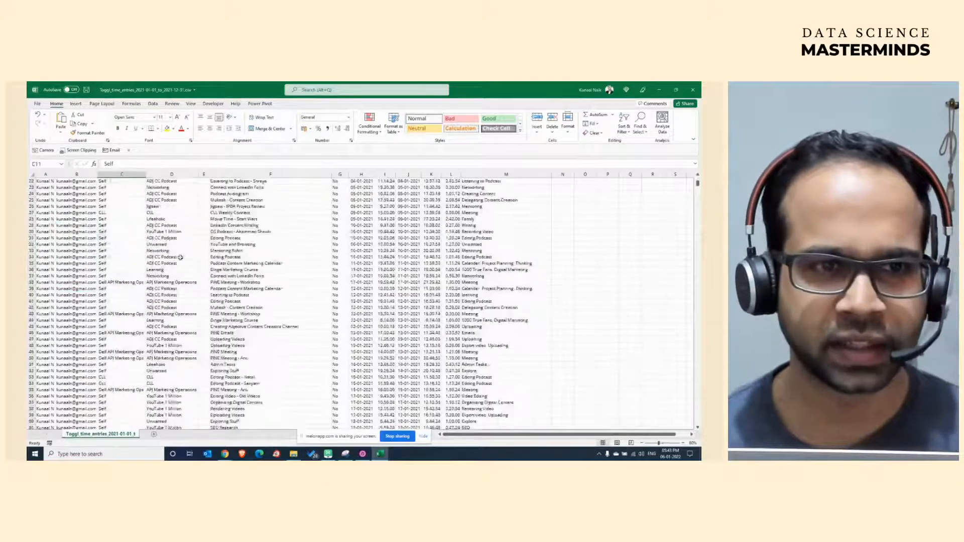
scroll(180, 257, "up", 7)
left_click_drag(179, 206, 191, 246)
left_click_drag(246, 206, 247, 268)
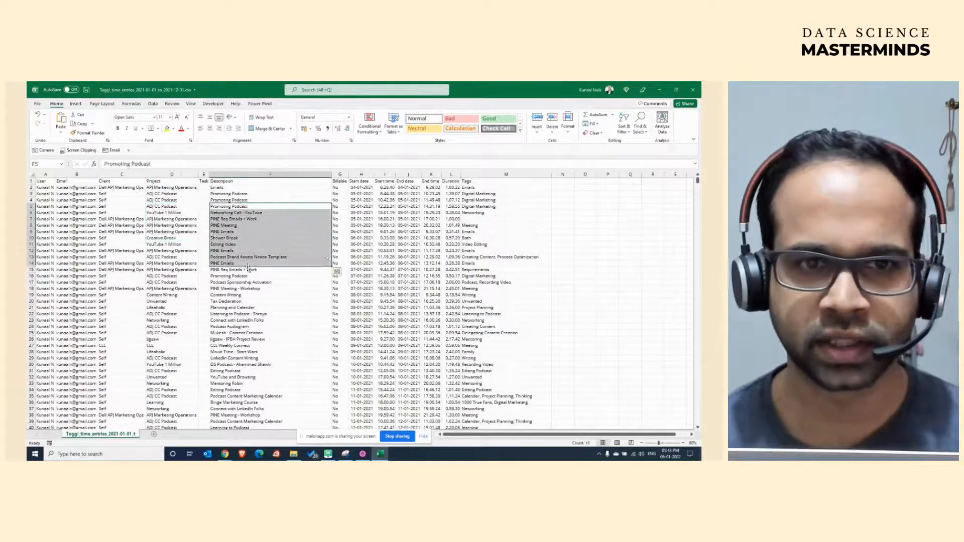
left_click_drag(342, 205, 341, 250)
left_click(301, 333)
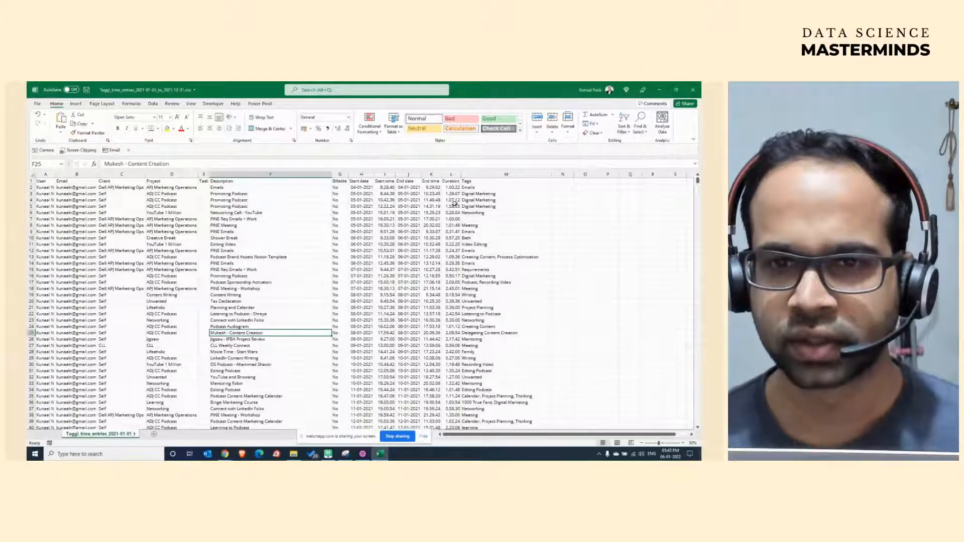
Examine the Duration and Tags columns, checking down the sheet for entries without a tag, and return to the first cell.
left_click_drag(452, 187, 451, 244)
left_click(450, 275)
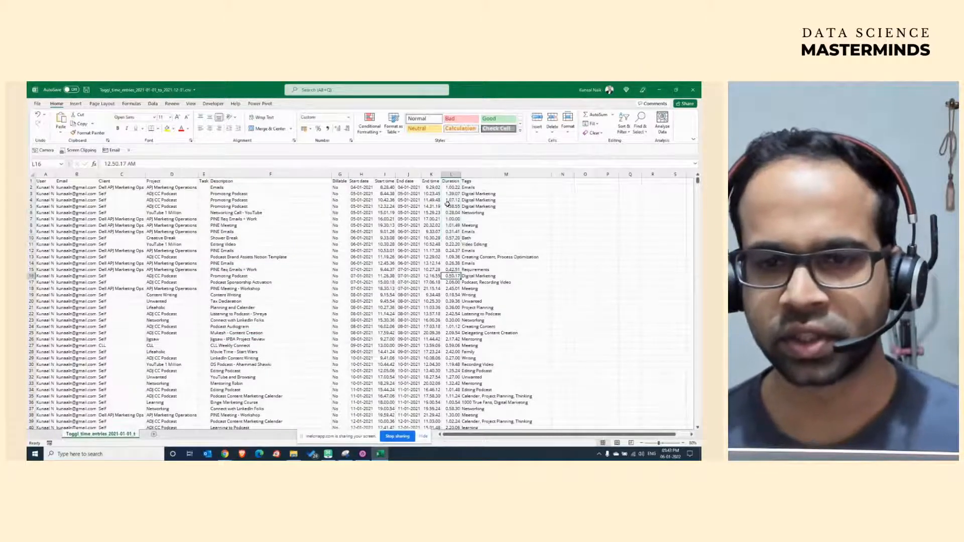
left_click_drag(450, 202, 450, 241)
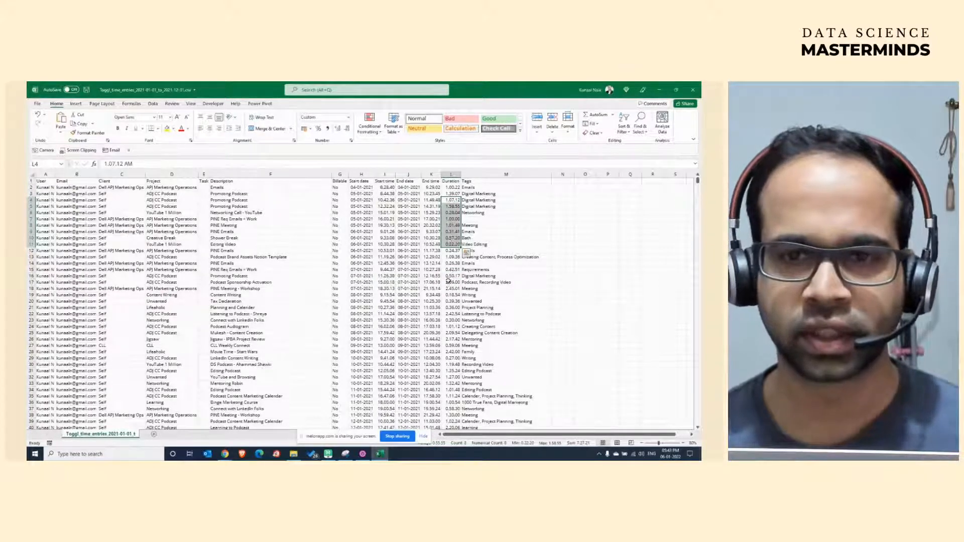
left_click_drag(488, 193, 501, 327)
left_click(499, 331)
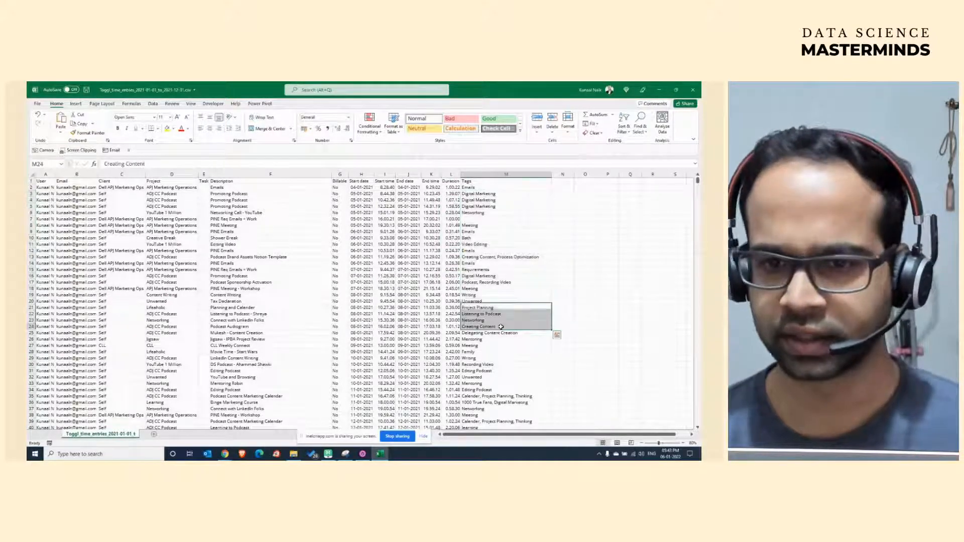
key("ctrl+Down")
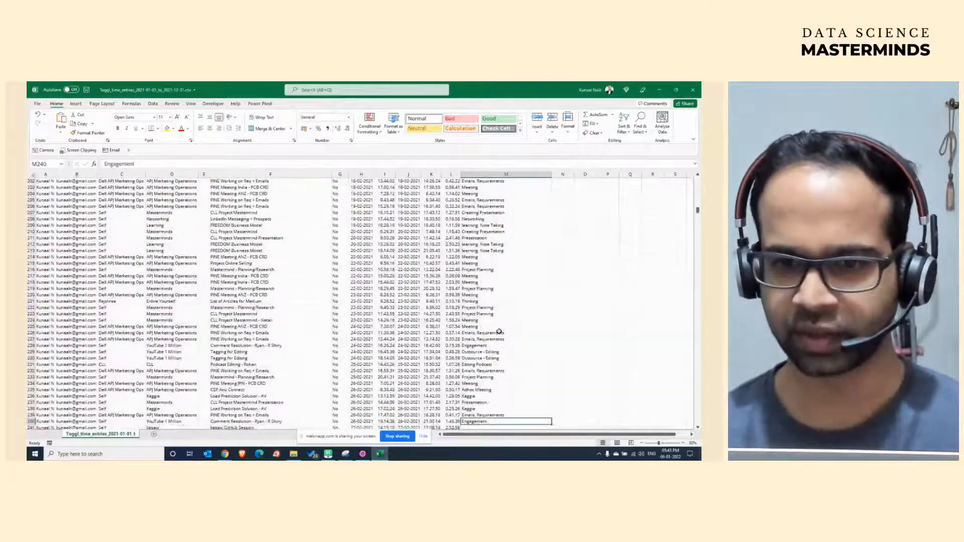
key("Down")
key("Left")
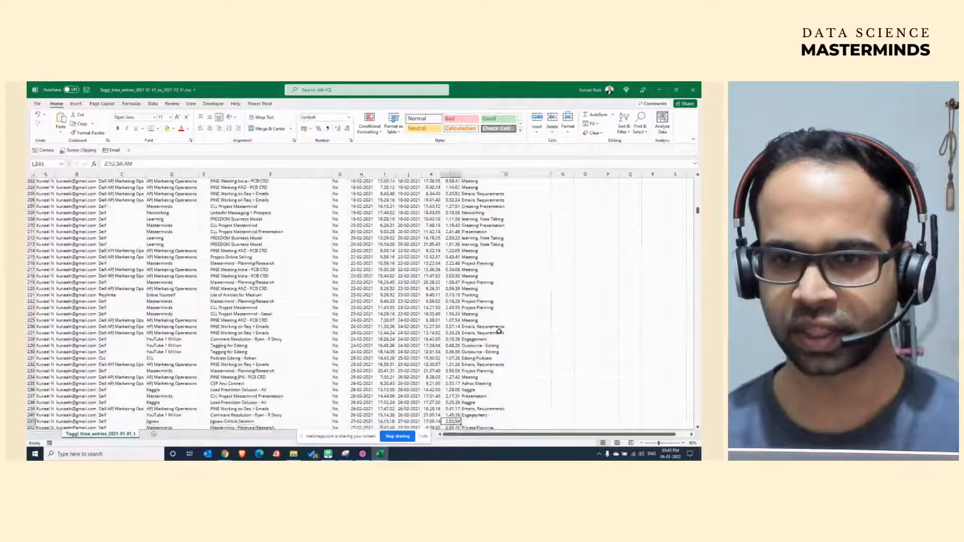
key("Right")
key("ctrl+Down")
key("ctrl+Up")
key("ctrl+Up")
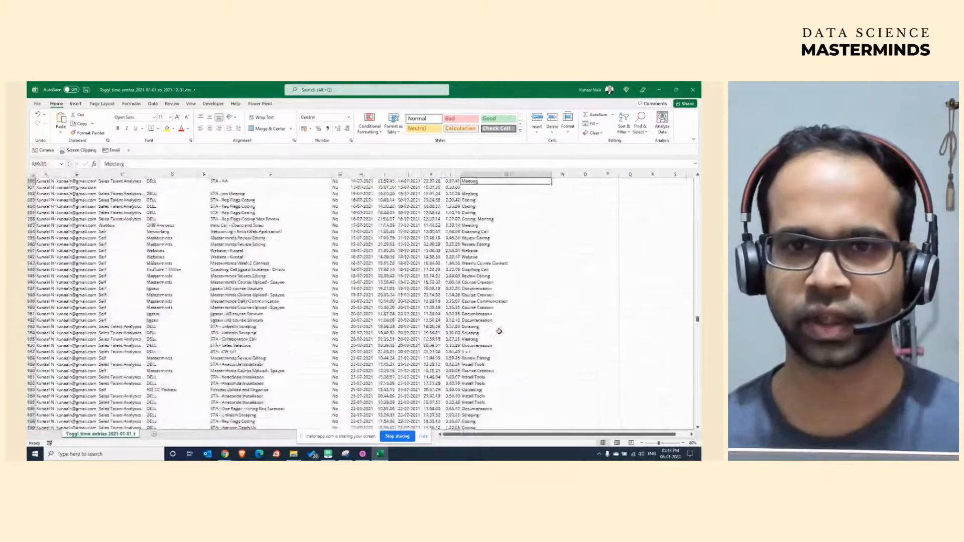
key("ctrl+Left")
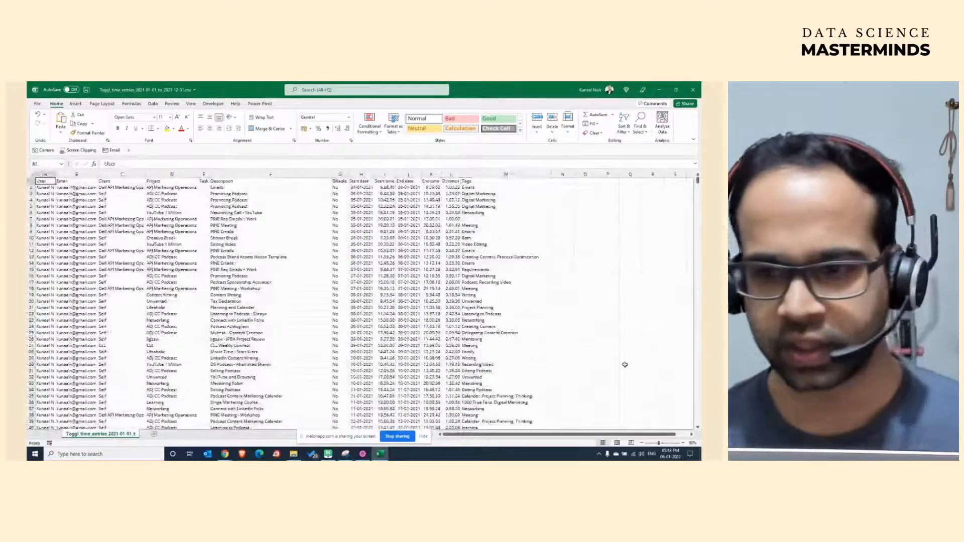
Enlarge the time entries sheet's zoom and insert a PivotTable of its data on a new worksheet.
left_click(683, 443)
left_click(683, 443)
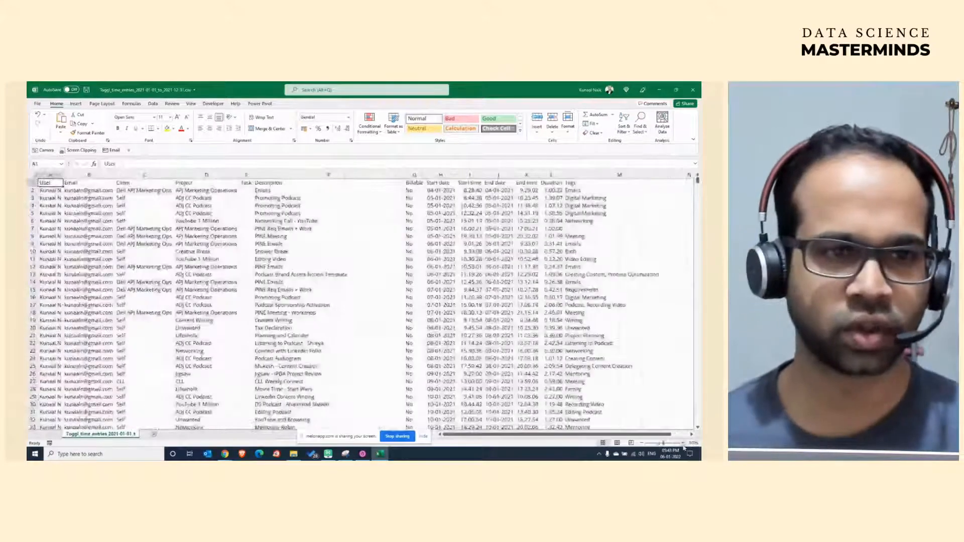
left_click(683, 443)
left_click(226, 225)
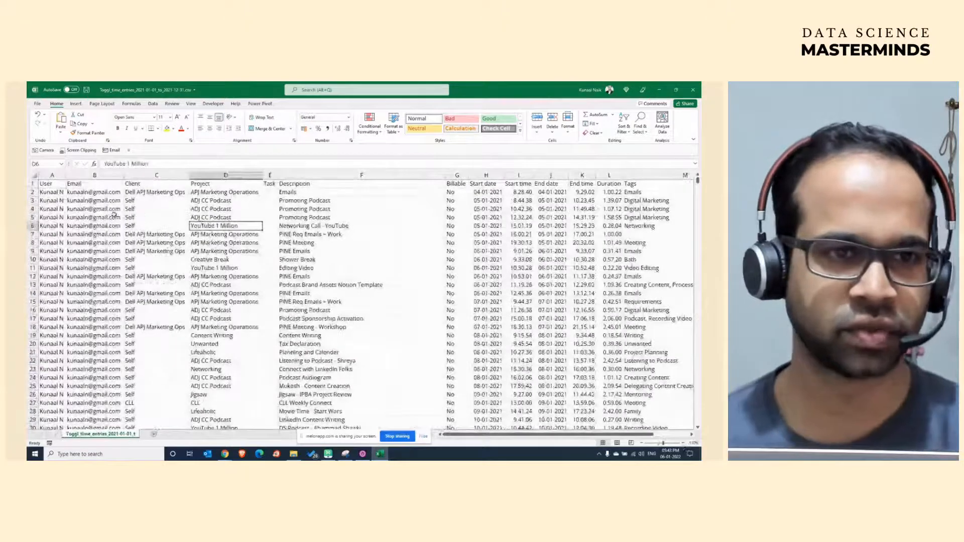
left_click(114, 215)
key("Right")
key("Right")
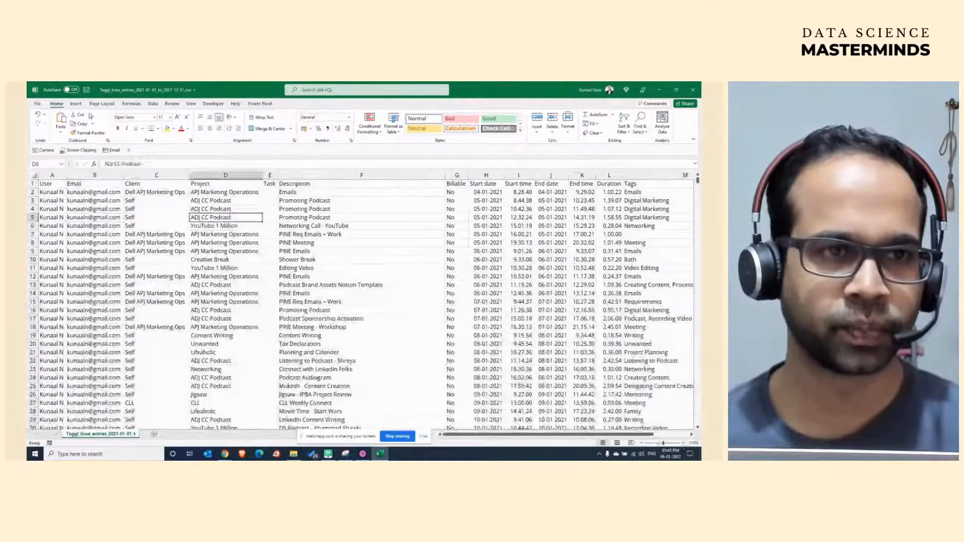
left_click(76, 103)
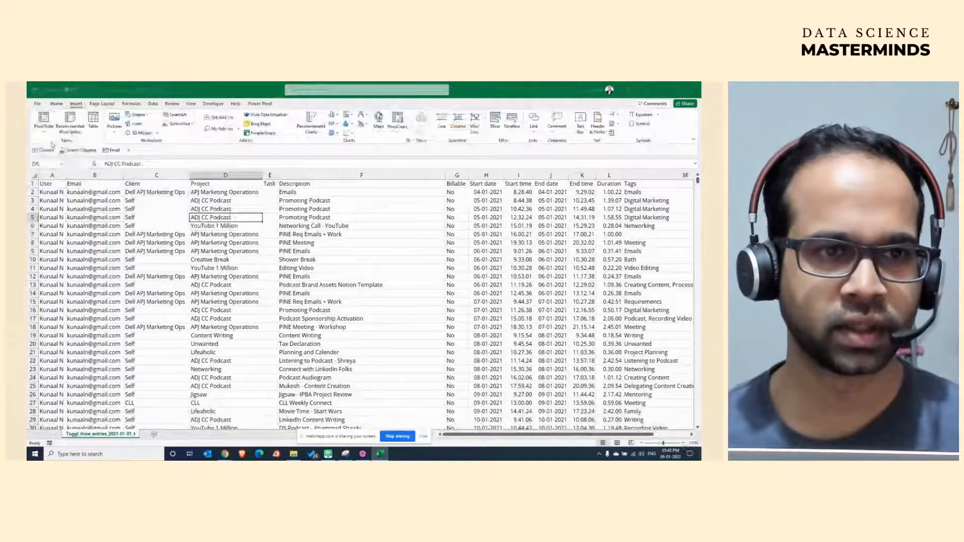
left_click(44, 121)
left_click(314, 260)
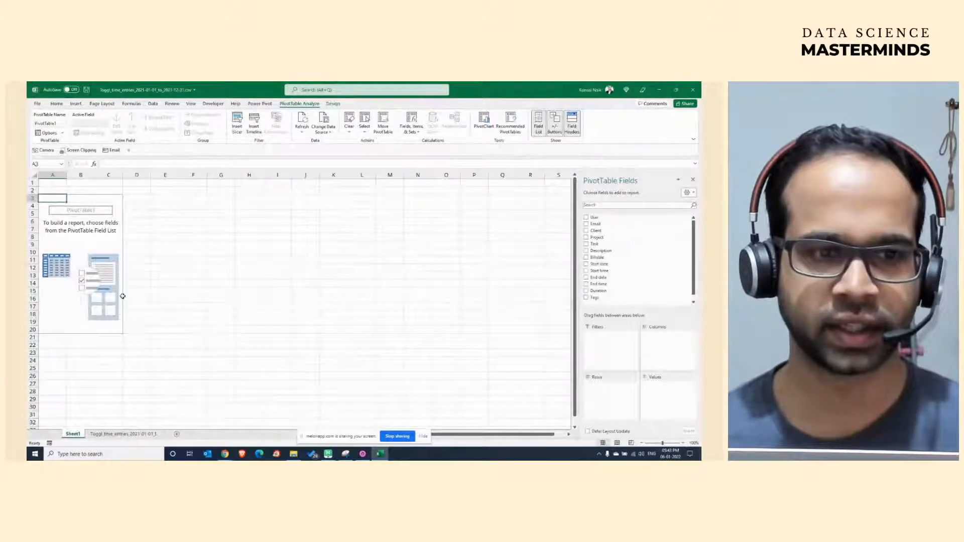
Build the PivotTable with Project as rows and Duration as values, sorted from largest to smallest.
left_click(128, 434)
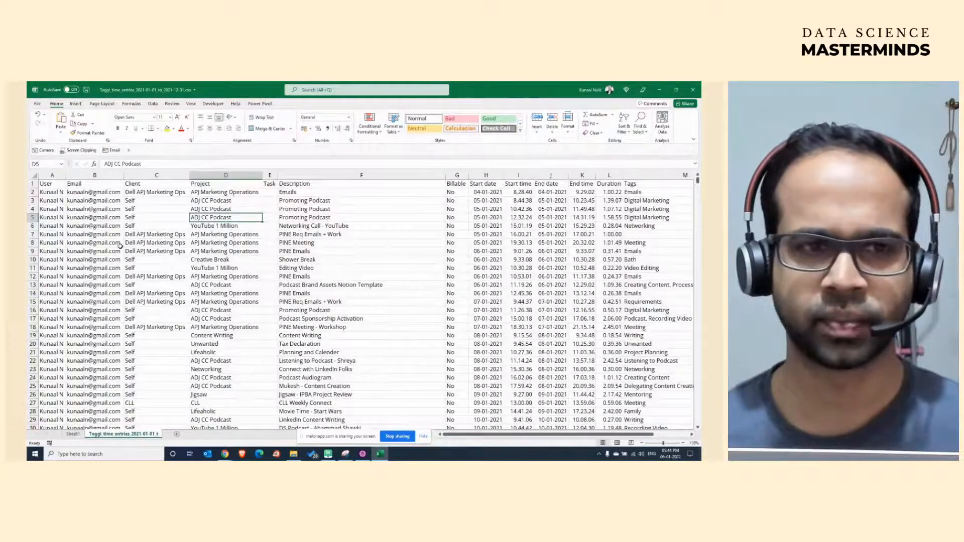
left_click(72, 433)
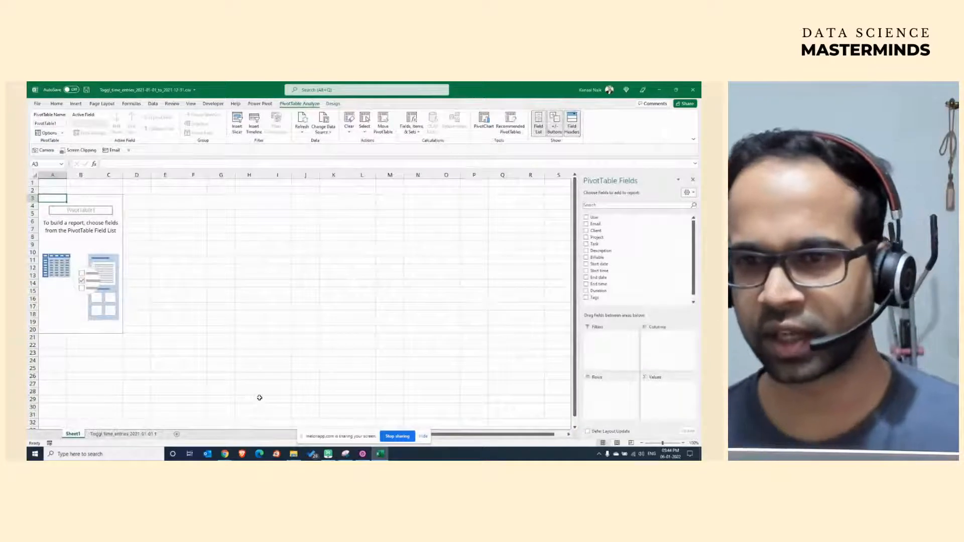
left_click_drag(597, 237, 603, 385)
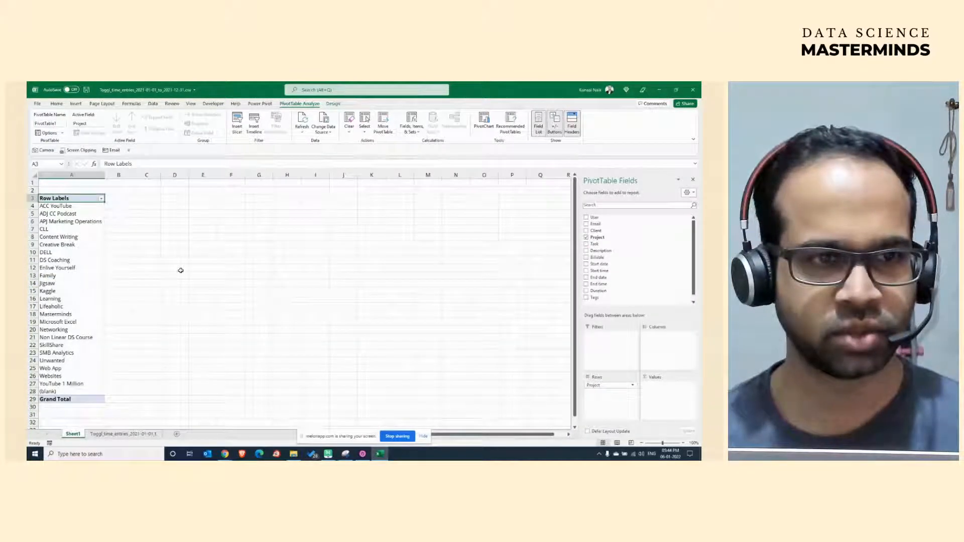
left_click_drag(623, 291, 660, 391)
right_click(133, 229)
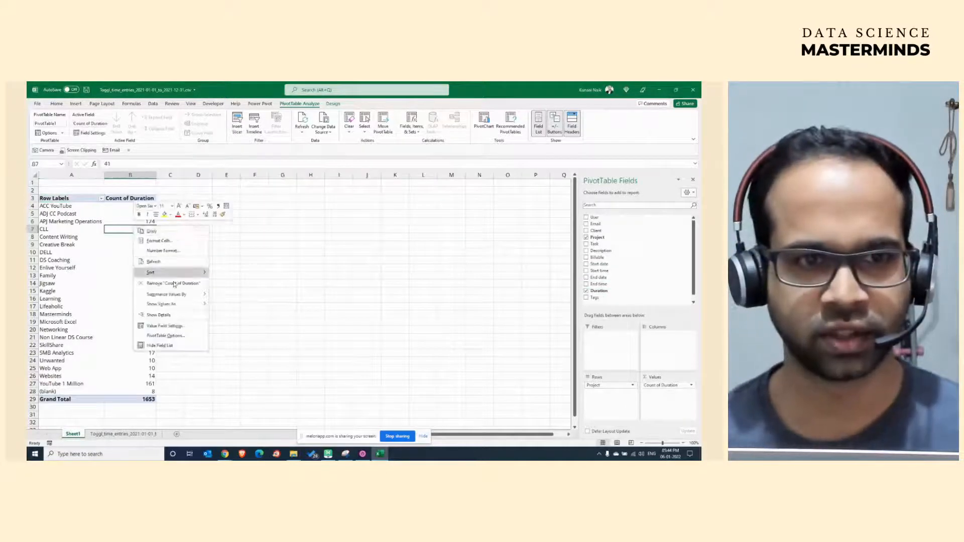
mouse_move(180, 275)
left_click(239, 284)
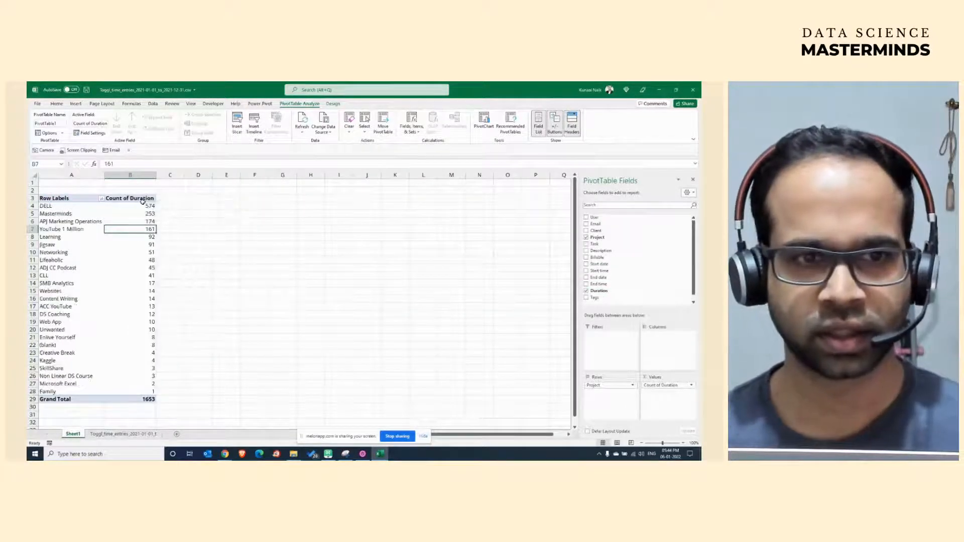
Examine the duration counts per project in the PivotTable, from DELL and Masterminds down to Family.
left_click_drag(74, 206, 173, 206)
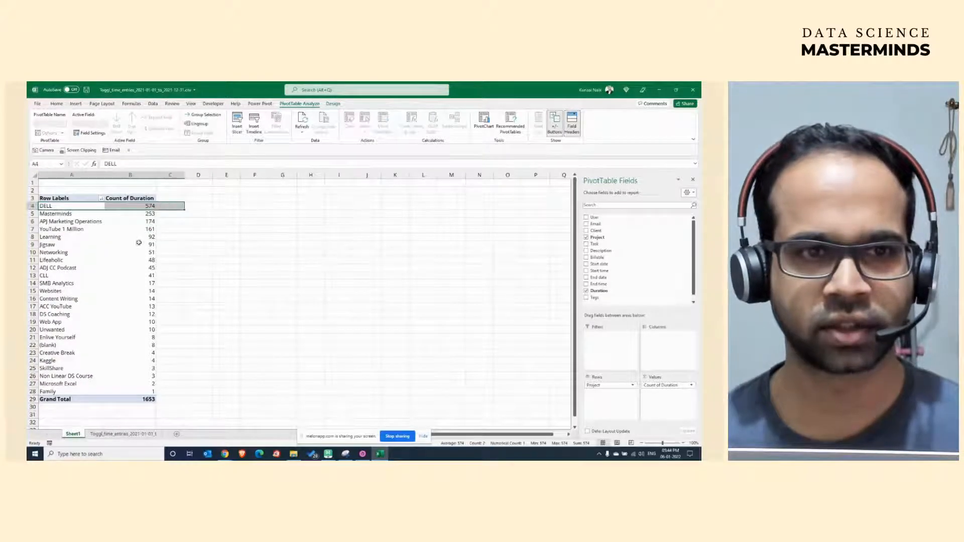
left_click(138, 242)
key("Down")
key("Down")
mouse_move(98, 206)
left_mouse_down()
mouse_move(121, 206)
mouse_move(92, 206)
left_mouse_up()
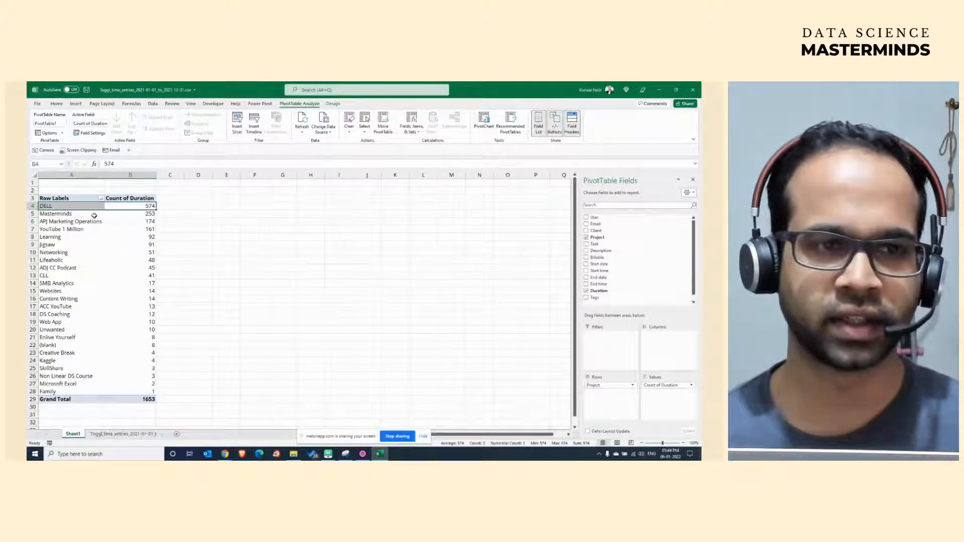
left_click_drag(94, 214, 135, 213)
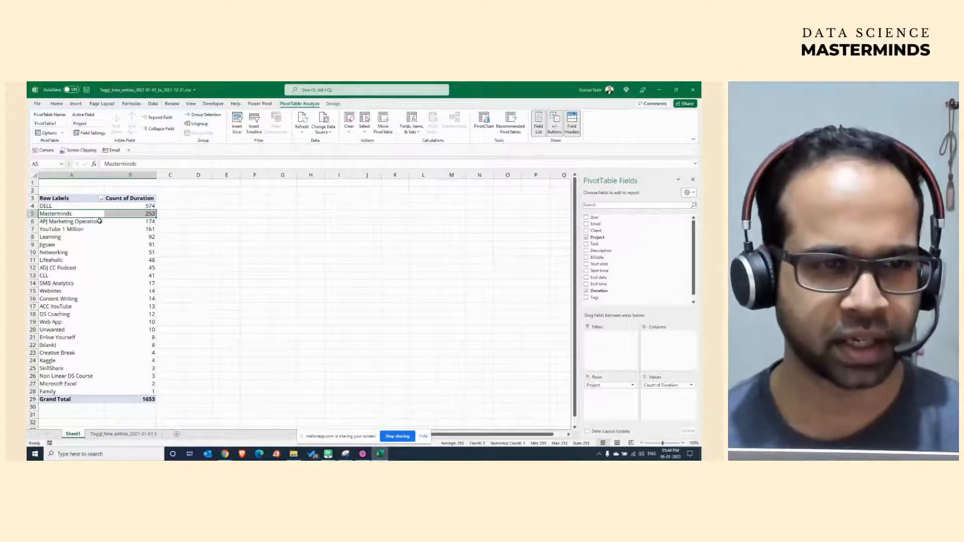
left_click_drag(99, 221, 141, 276)
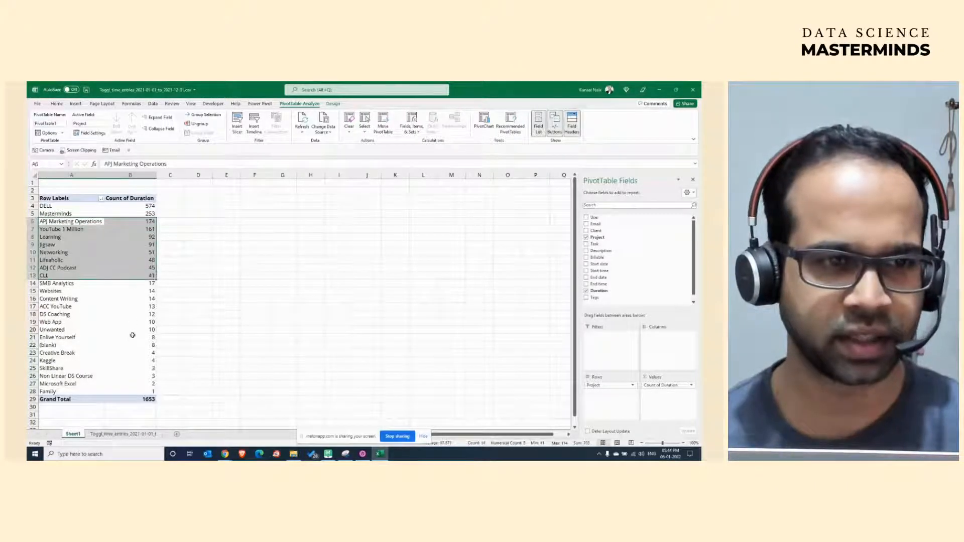
left_click_drag(146, 391, 146, 206)
left_click(138, 221)
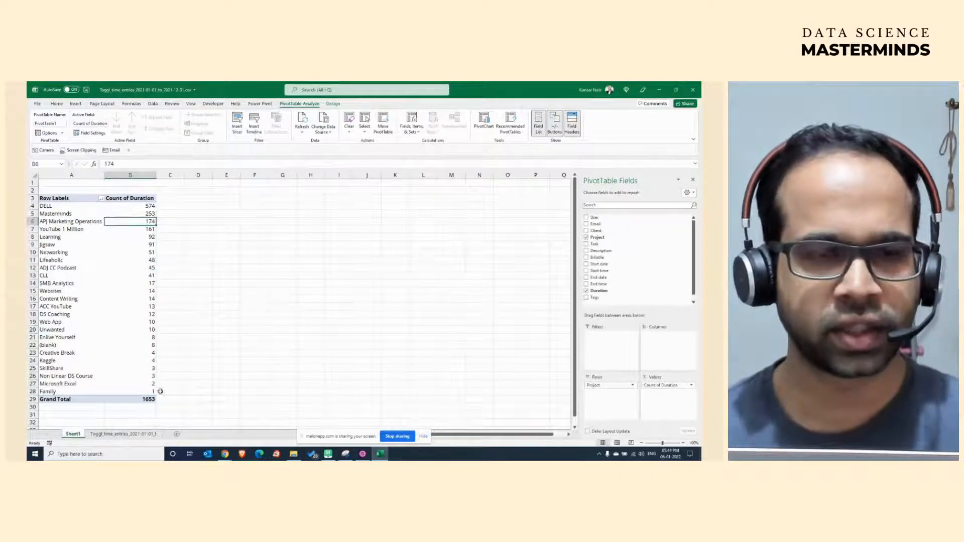
Change the PivotTable's Duration value field to summarize by Sum.
left_click(677, 386)
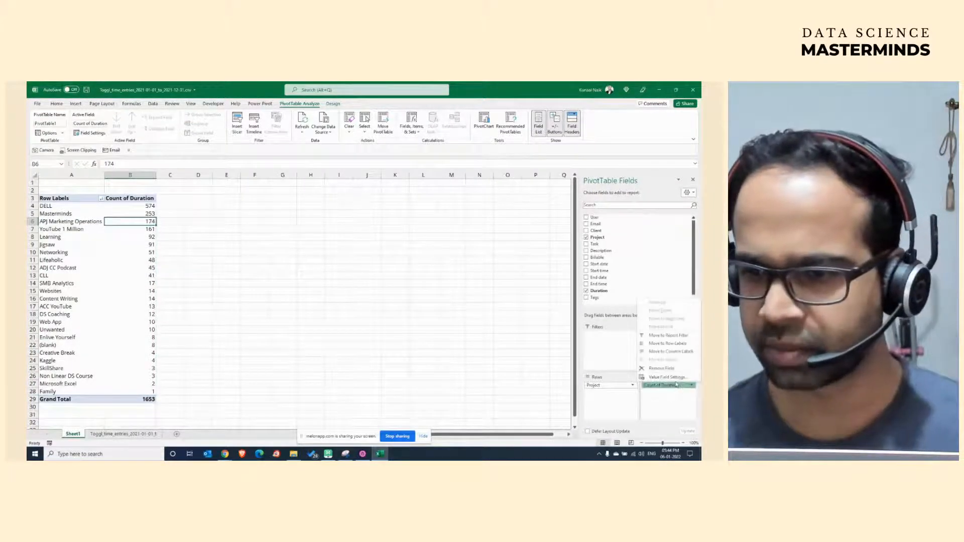
left_click(668, 377)
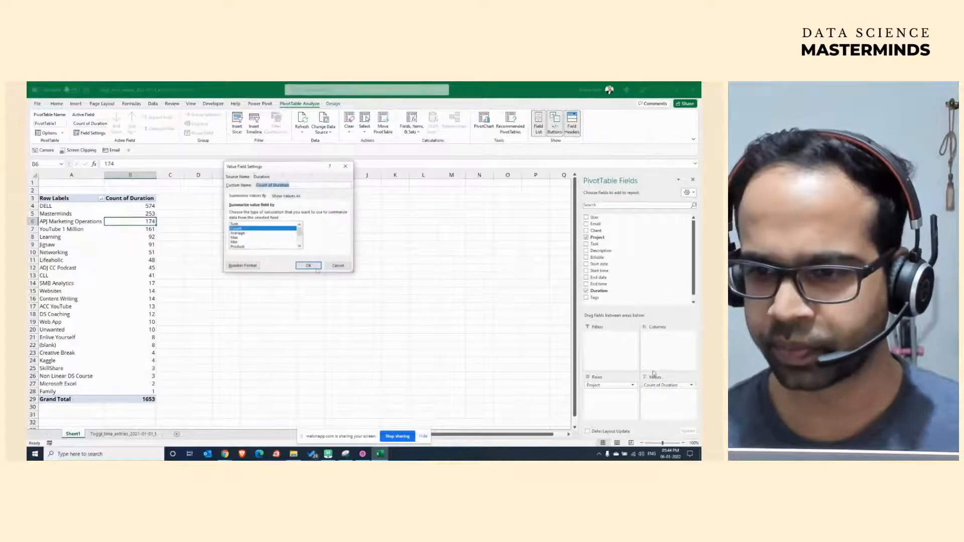
double_click(242, 226)
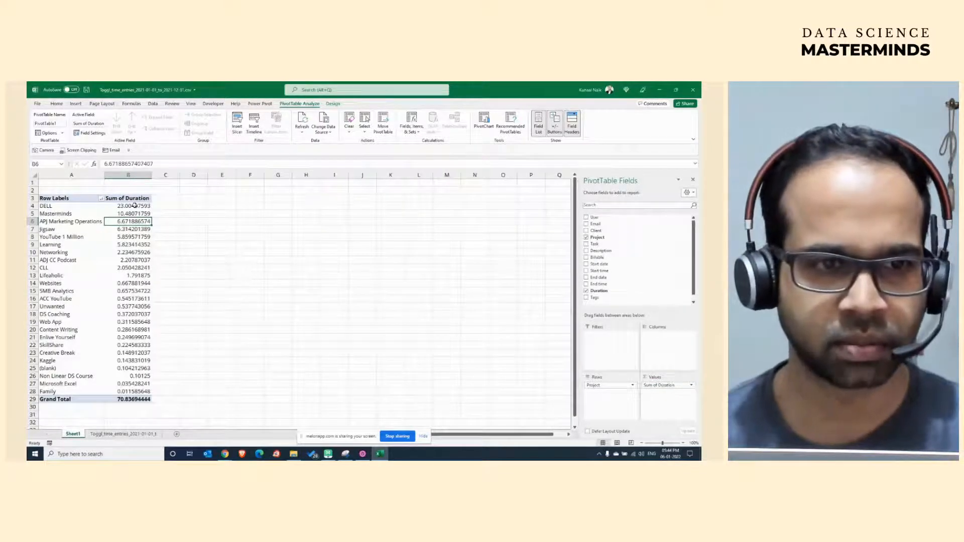
Format the Sum of Duration values, including the grand total, to three decimal places.
left_click_drag(135, 205, 135, 400)
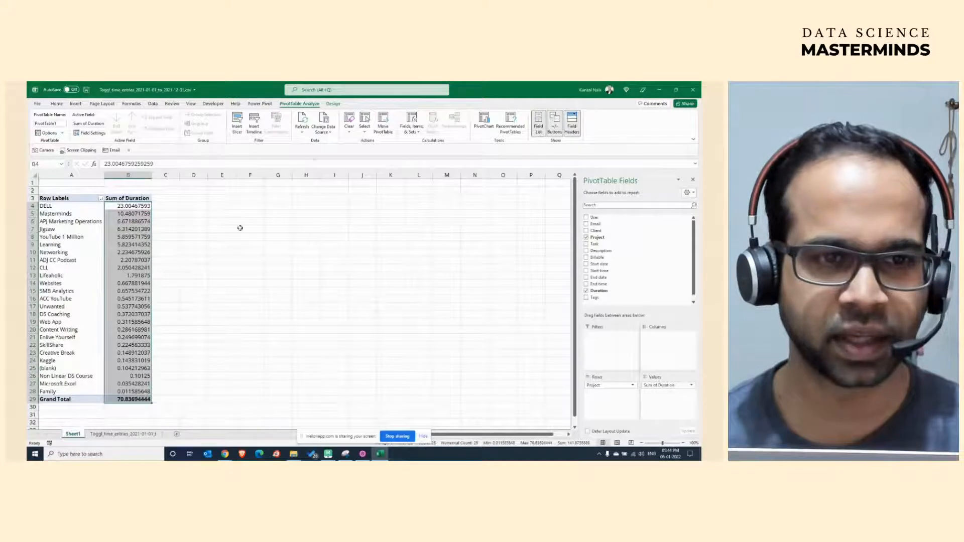
left_click(57, 104)
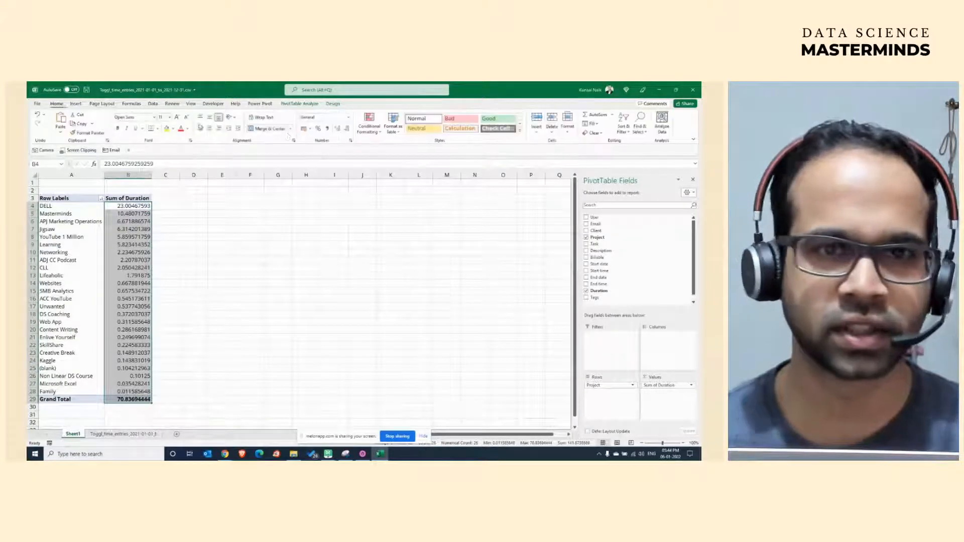
left_click(347, 129)
left_click(347, 129)
left_click(347, 129)
left_click(346, 129)
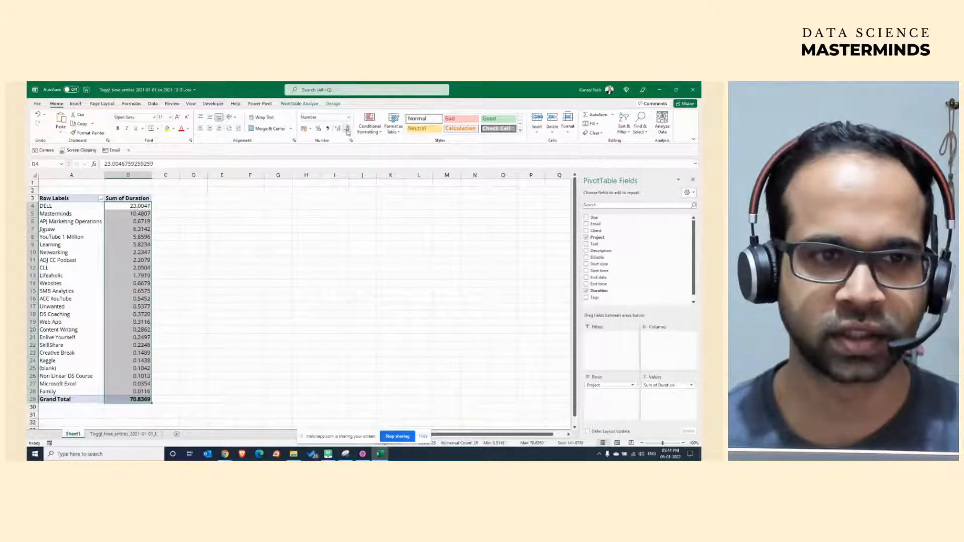
left_click(347, 129)
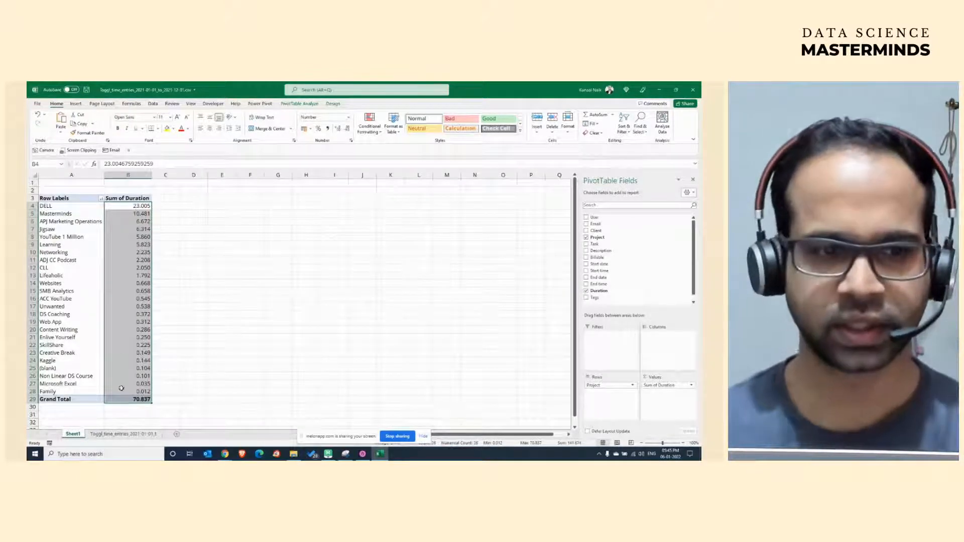
Return to the time entries sheet and inspect how the values in the Duration column are stored.
left_click(123, 433)
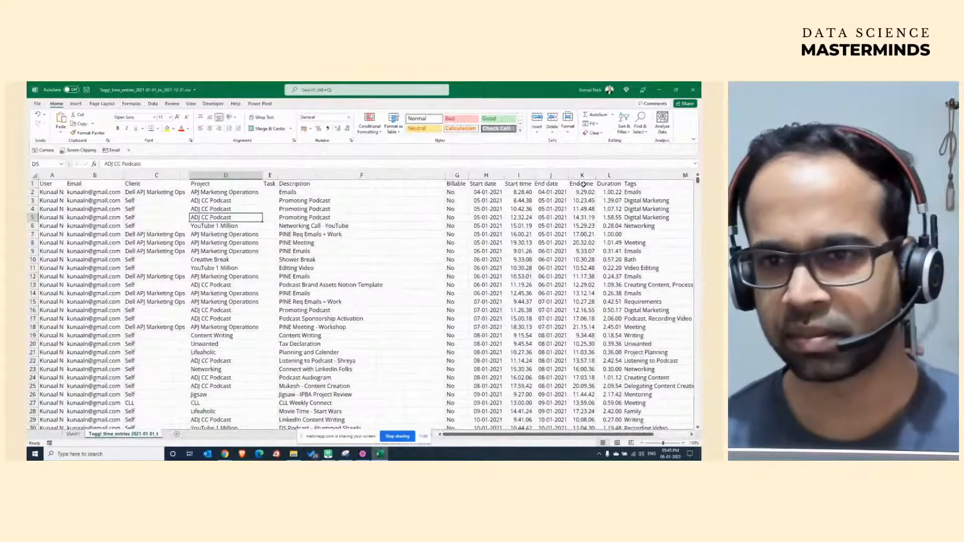
left_click(612, 176)
left_click(608, 208)
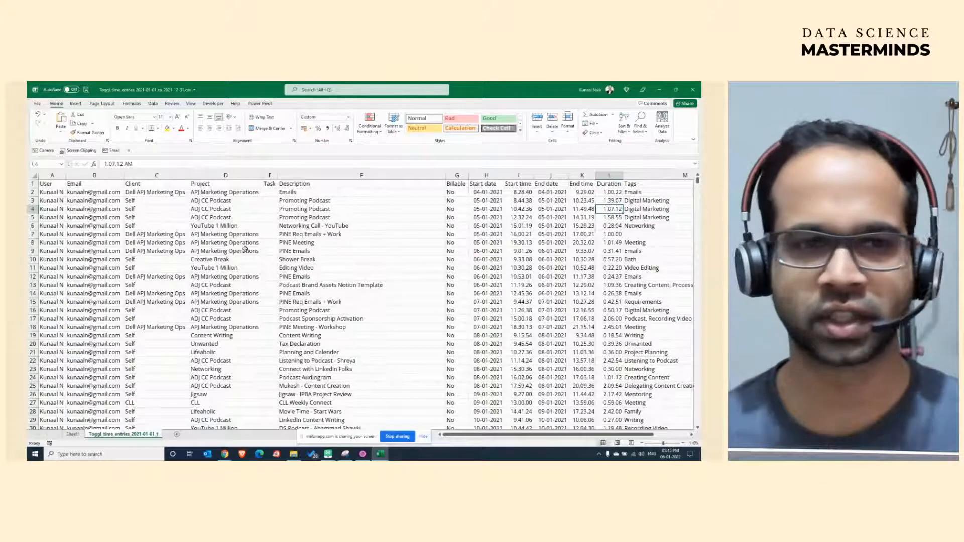
Format the time entries range as an Excel table using a light style with a black header row.
left_click(94, 234)
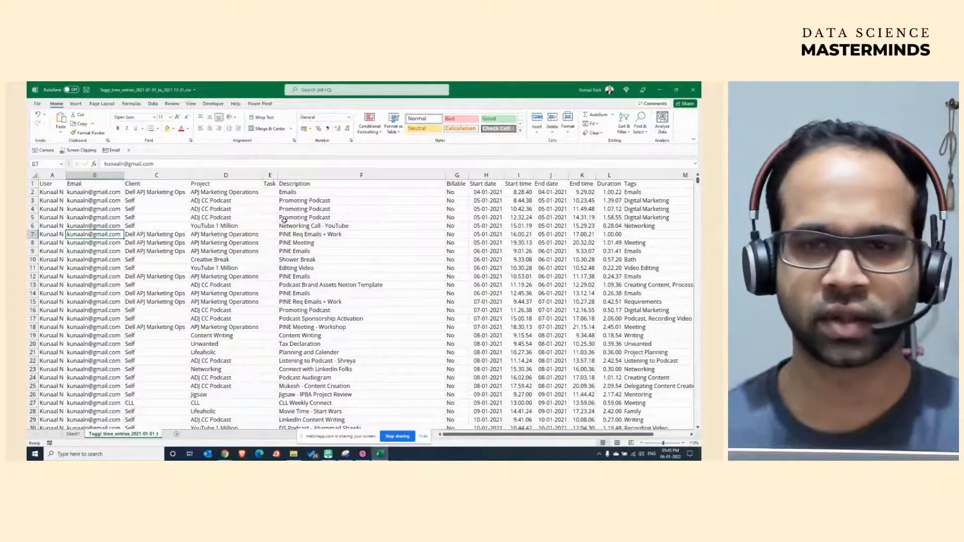
left_click(91, 219)
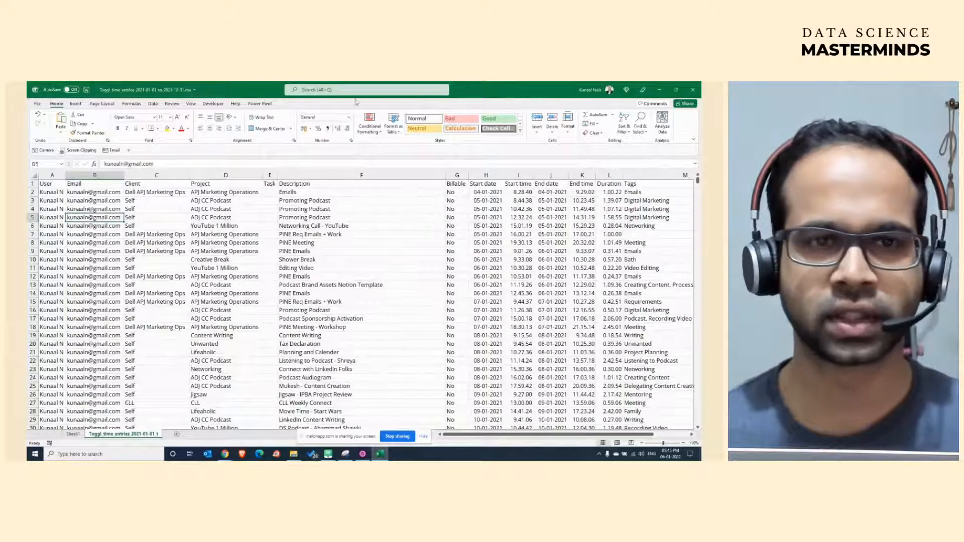
left_click(153, 104)
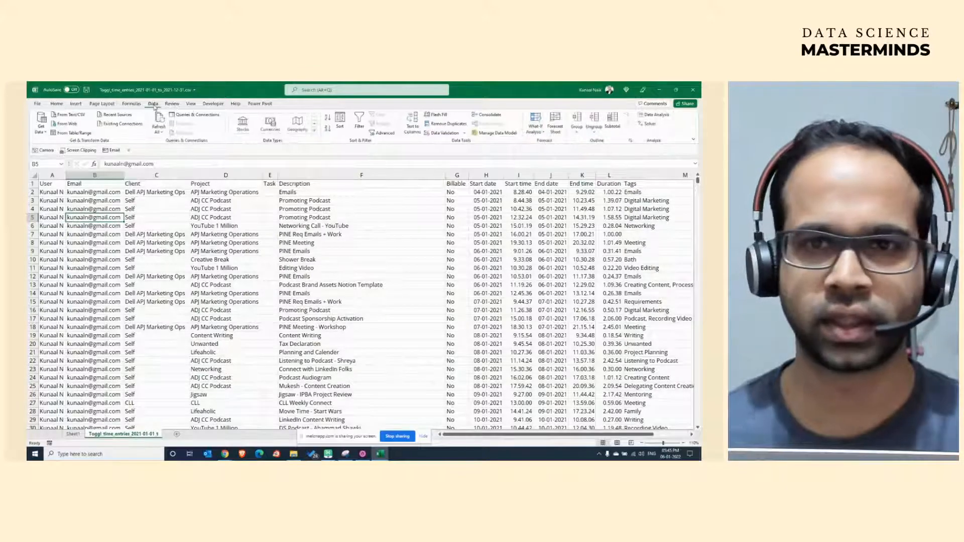
left_click(57, 104)
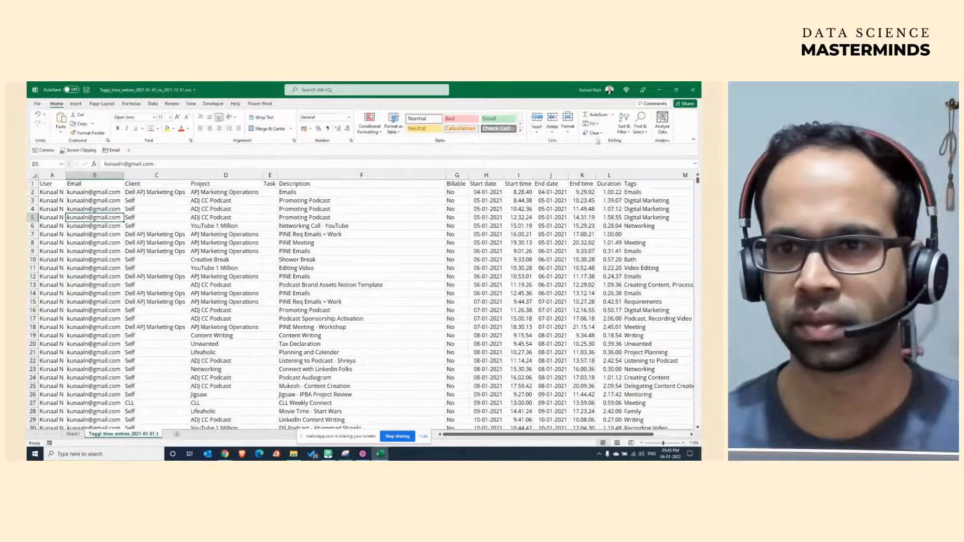
left_click(393, 126)
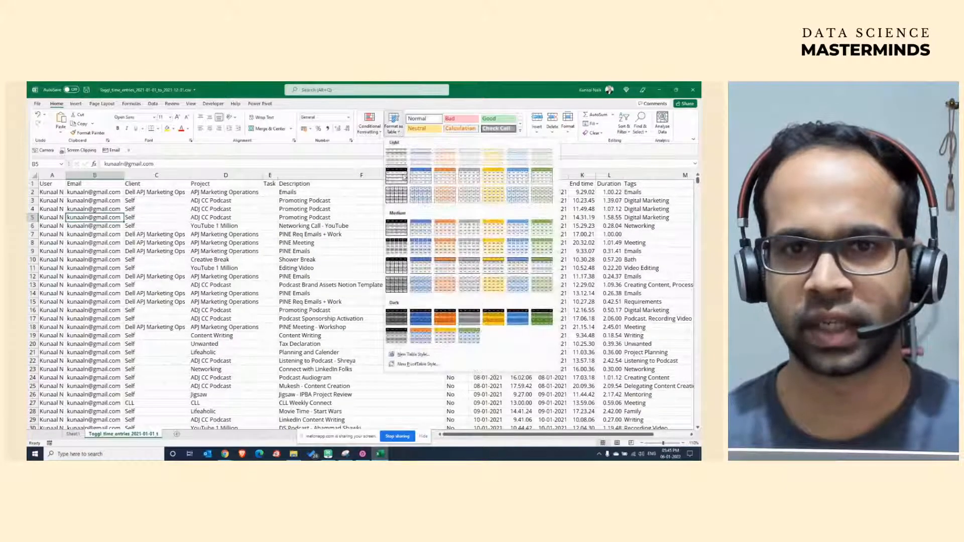
left_click(418, 315)
left_click(274, 246)
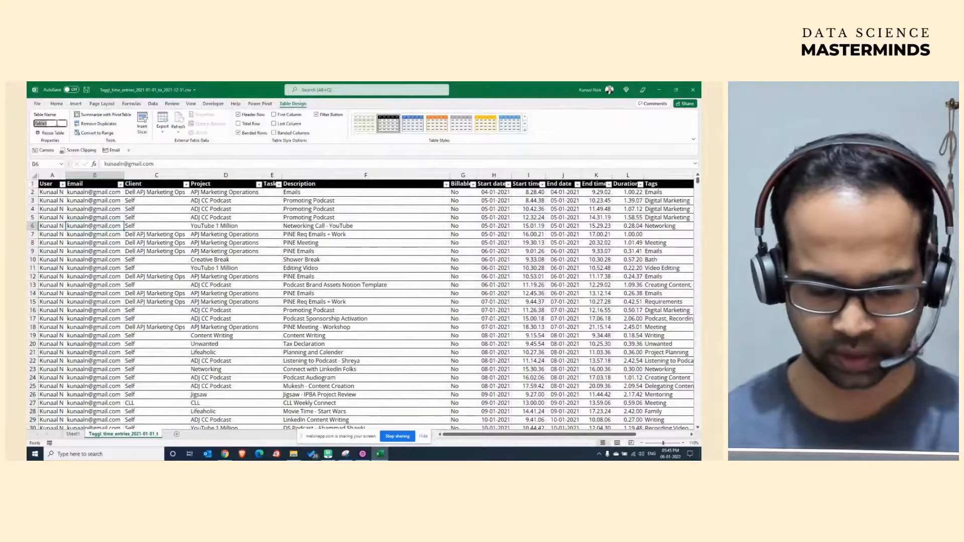
Rename the table with the owner's first name followed by _Time.
type("Kunaa")
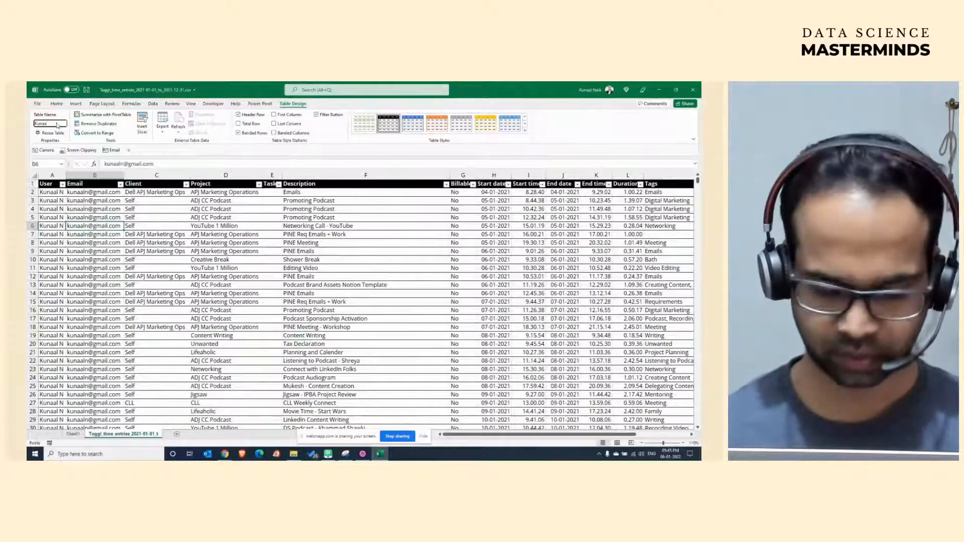
type("l_Time")
key("Return")
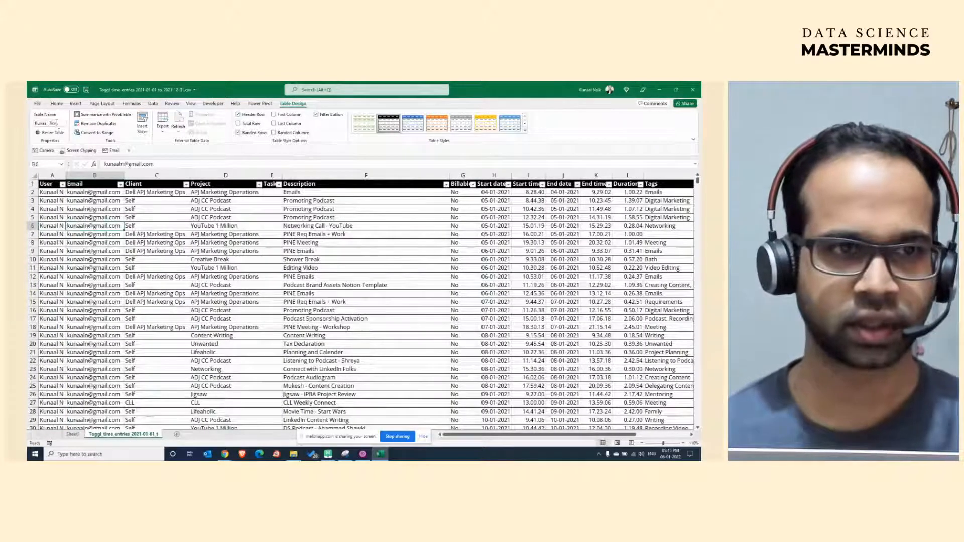
Insert a table column headed Duration_Hours between Duration and Tags, and widen it to show the full header.
left_click_drag(271, 235, 532, 244)
left_click_drag(699, 263, 506, 276)
left_click(529, 175)
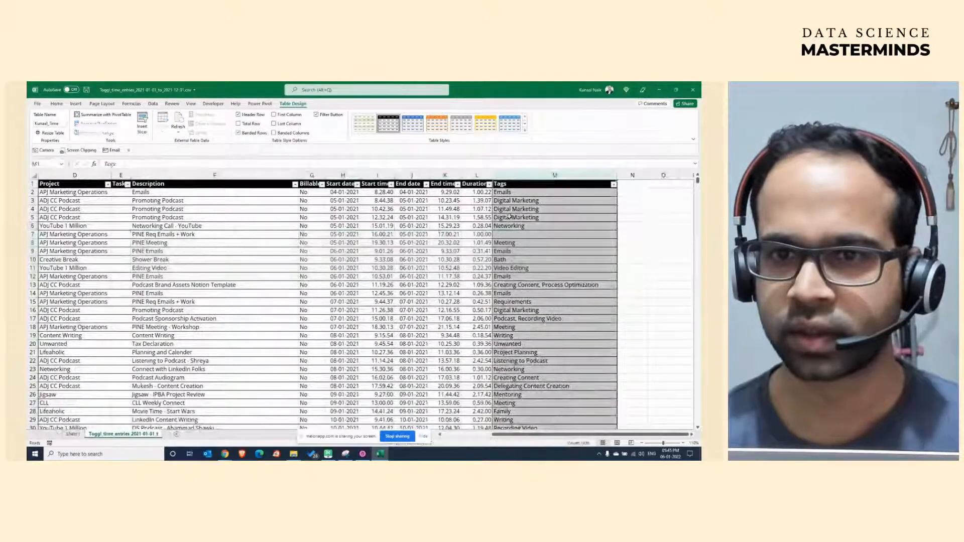
key("ctrl+shift+plus")
key("Up")
type("Dur")
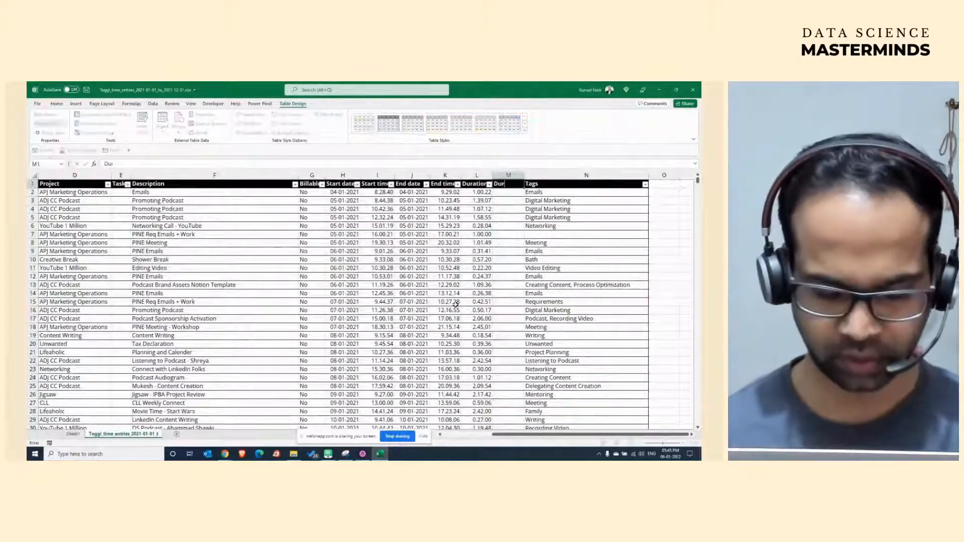
type("ation_Hours")
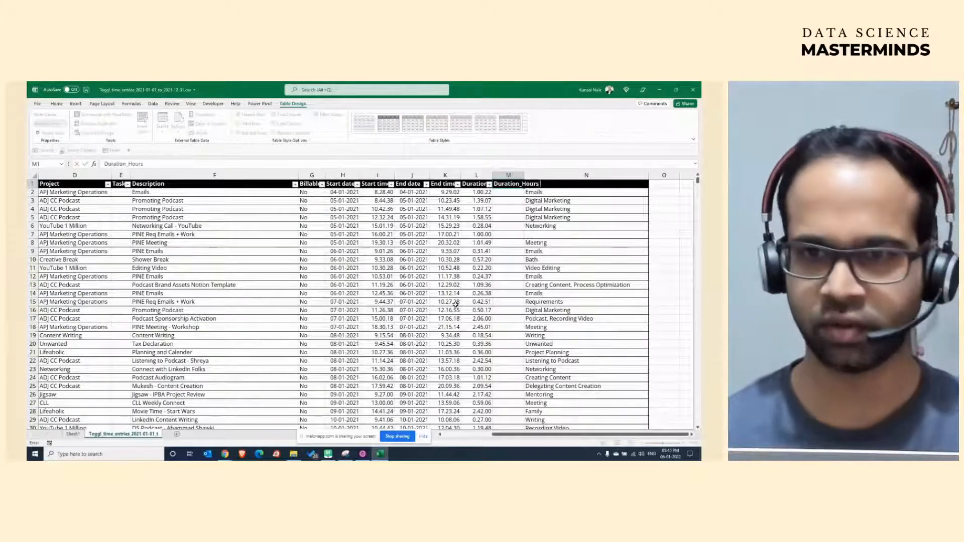
key("Return")
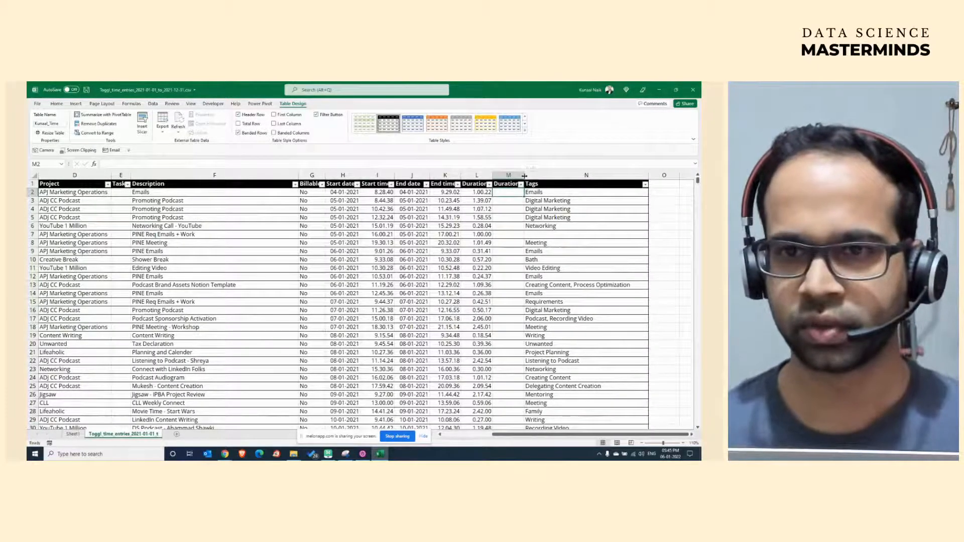
left_click_drag(524, 176, 548, 176)
left_click(485, 193)
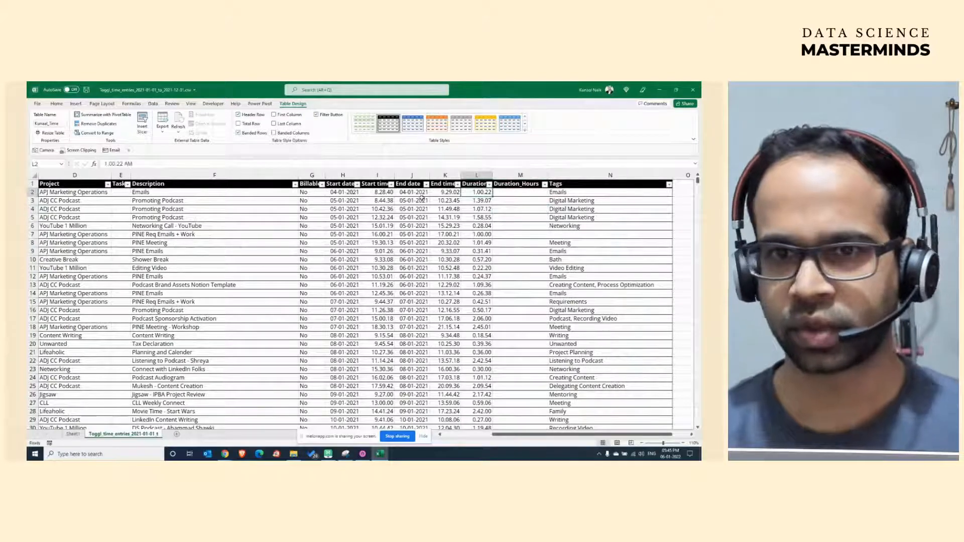
key("ctrl+1")
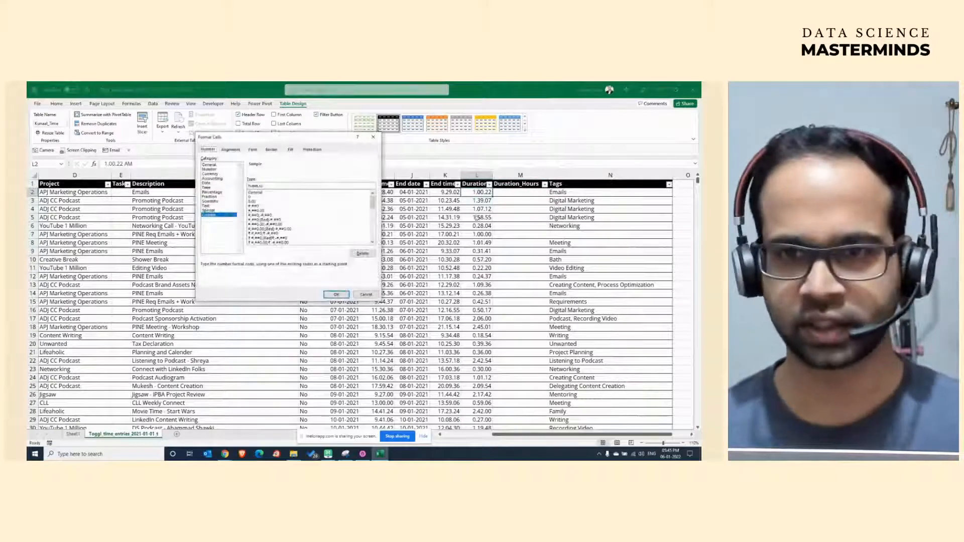
key("Escape")
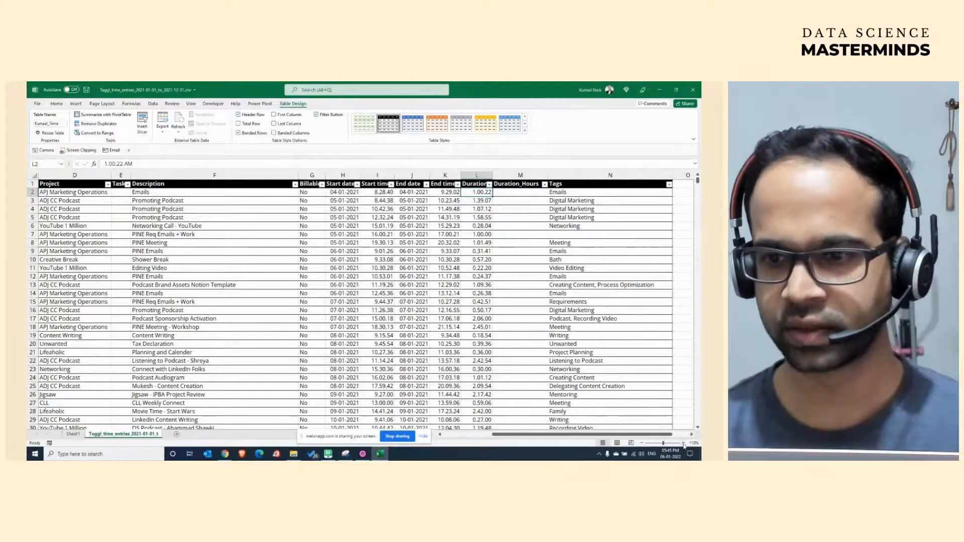
Change the number format of the first entry's Duration cell, L2, to General.
left_click(683, 443)
left_click(682, 443)
left_click(682, 443)
left_click(683, 443)
left_click(683, 444)
left_click(682, 443)
left_click(683, 443)
left_click(683, 443)
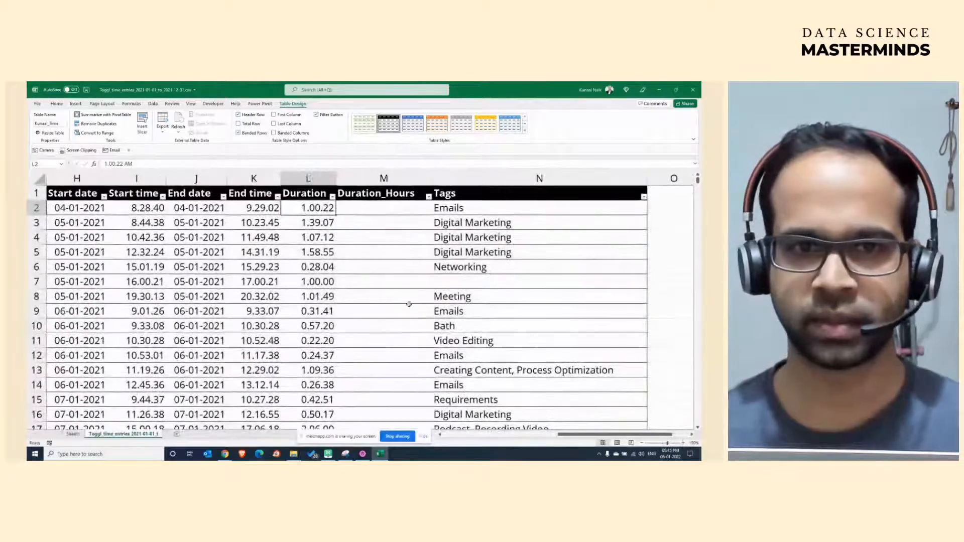
left_click(366, 212)
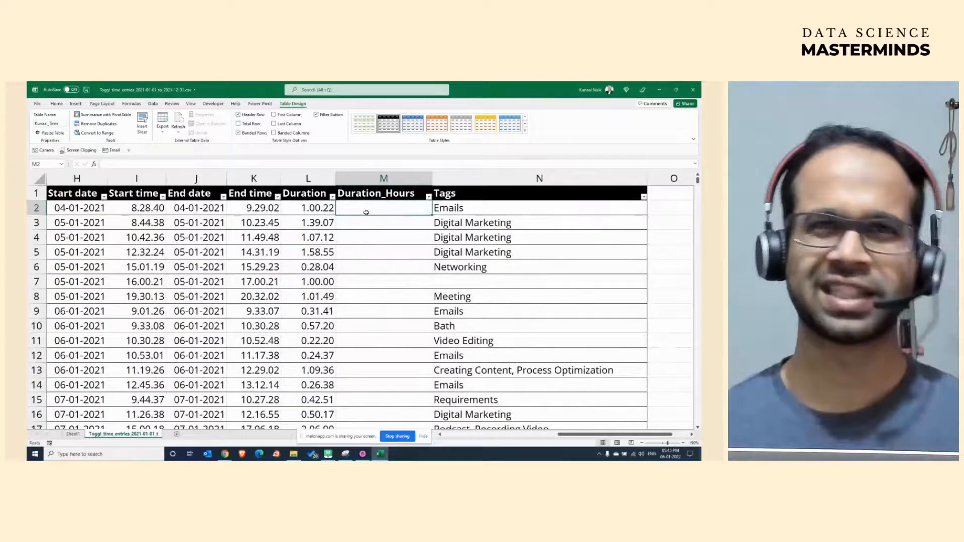
left_click(321, 208)
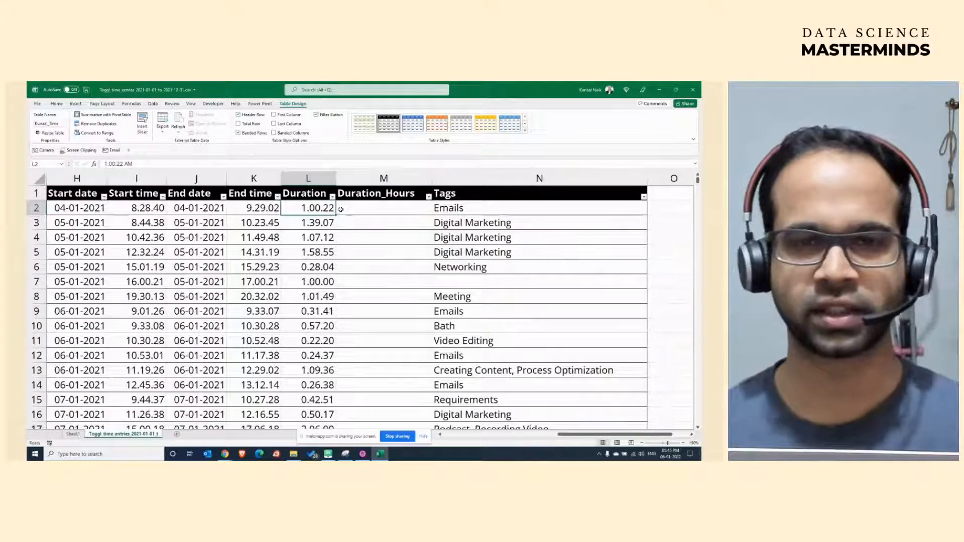
key("ctrl+1")
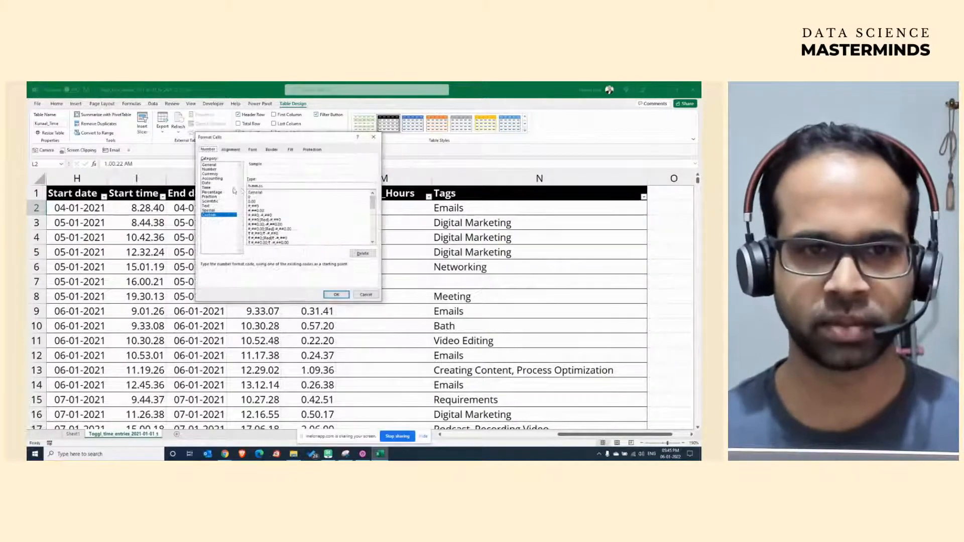
left_click(212, 165)
left_click(336, 294)
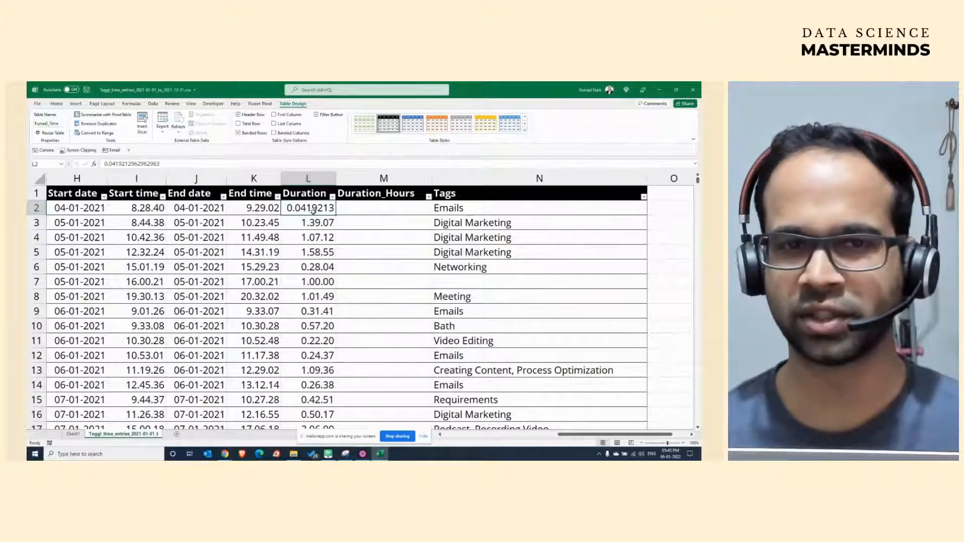
left_click(350, 210)
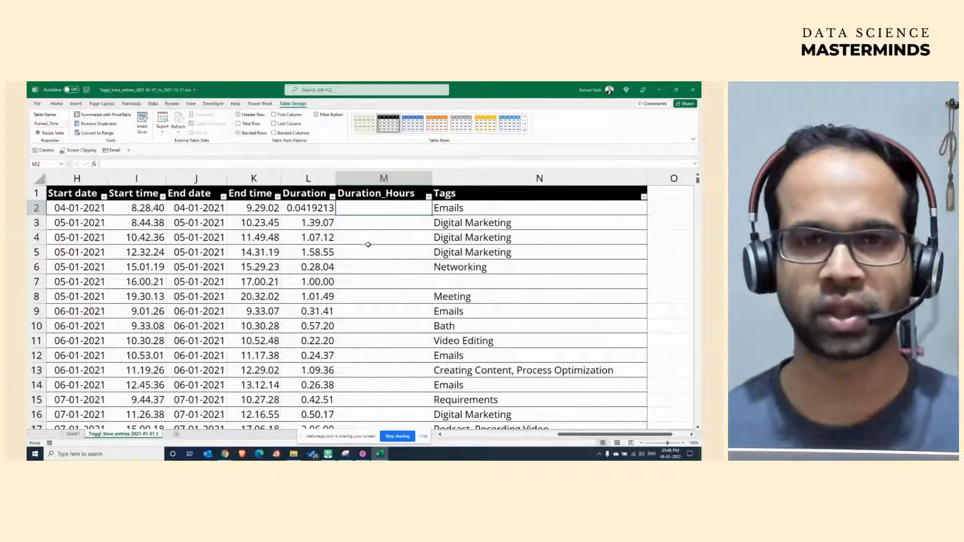
type("=")
key("Left")
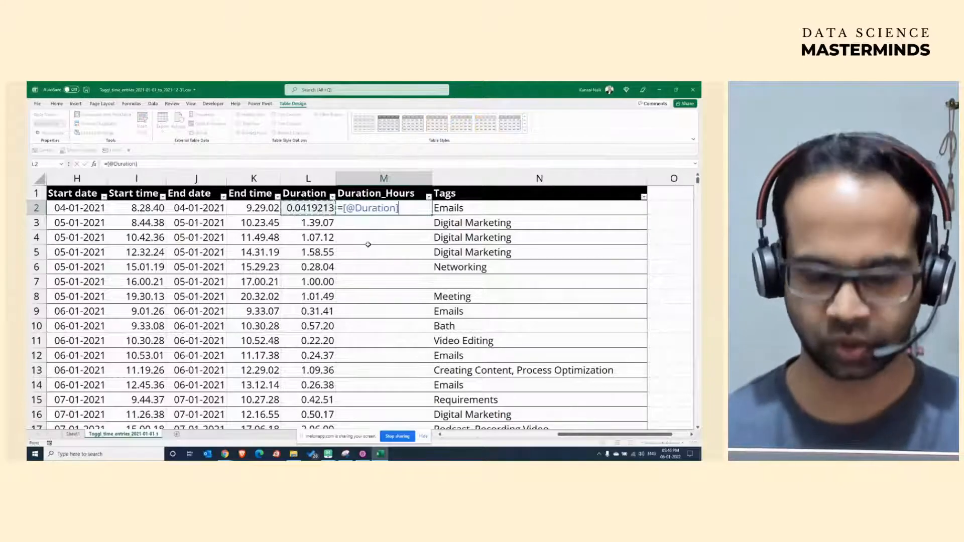
type("*")
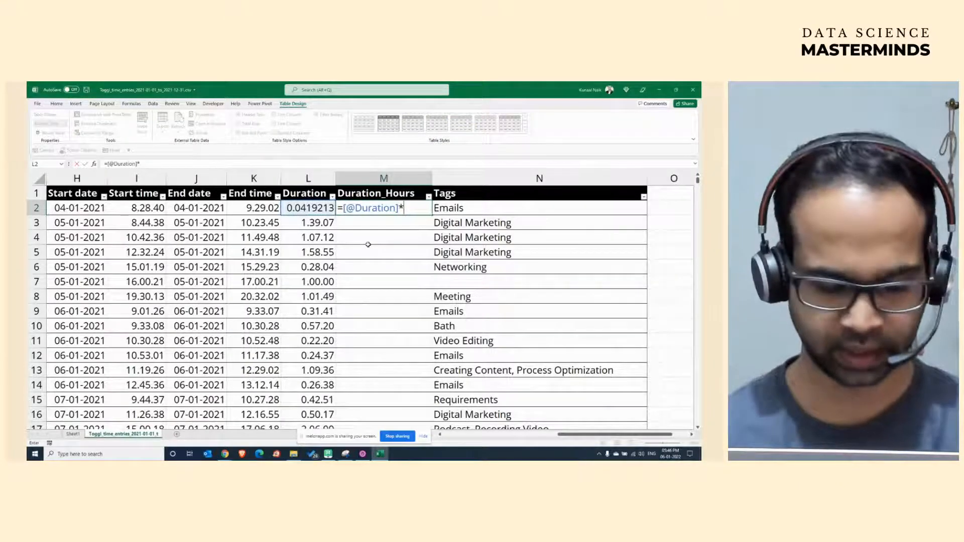
type("60")
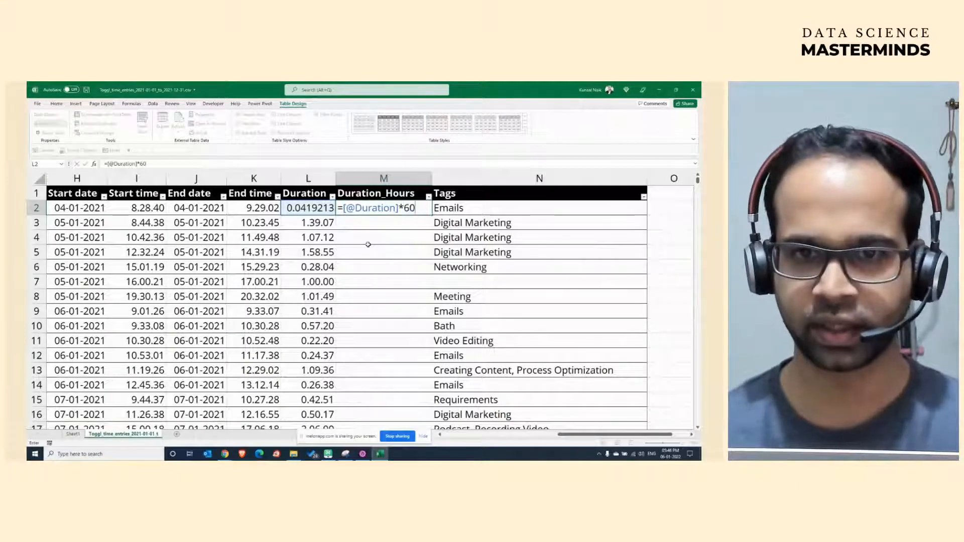
key("Return")
key("Up")
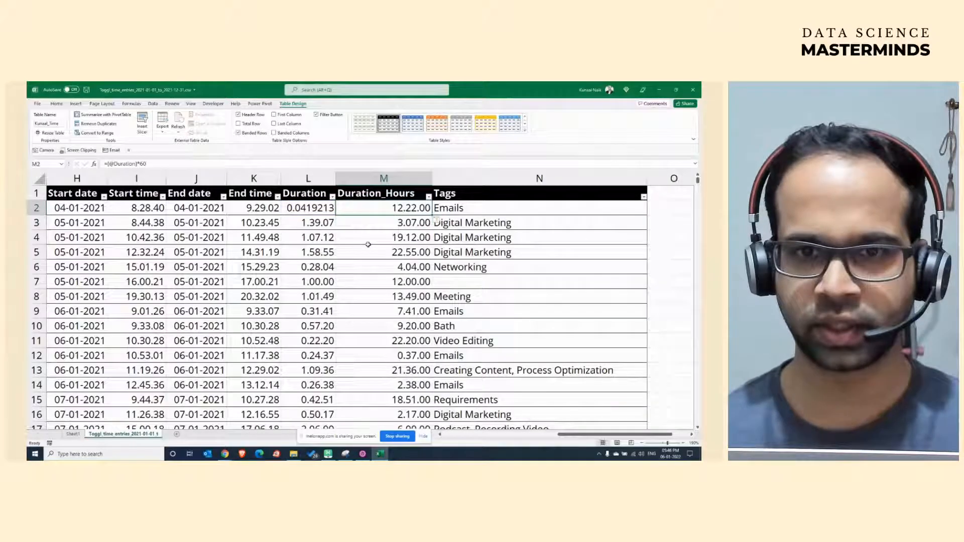
key("F2")
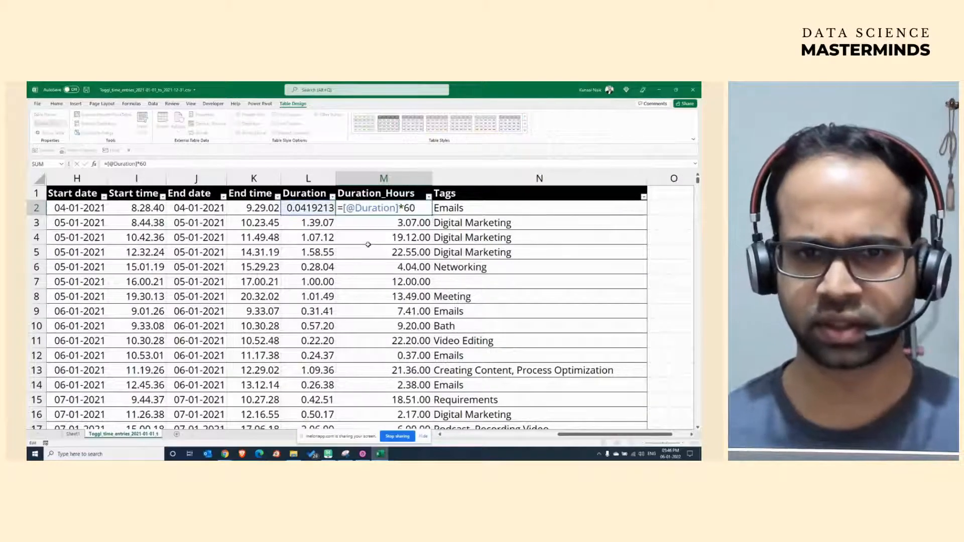
key("Escape")
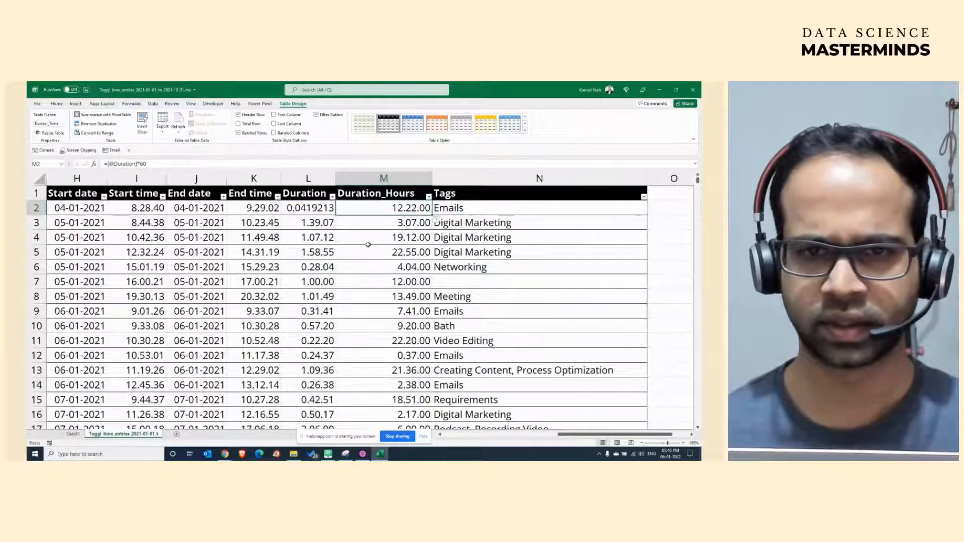
Apply the comma number format with two decimals to all values in the Duration_Hours column.
key("ctrl+shift+Down")
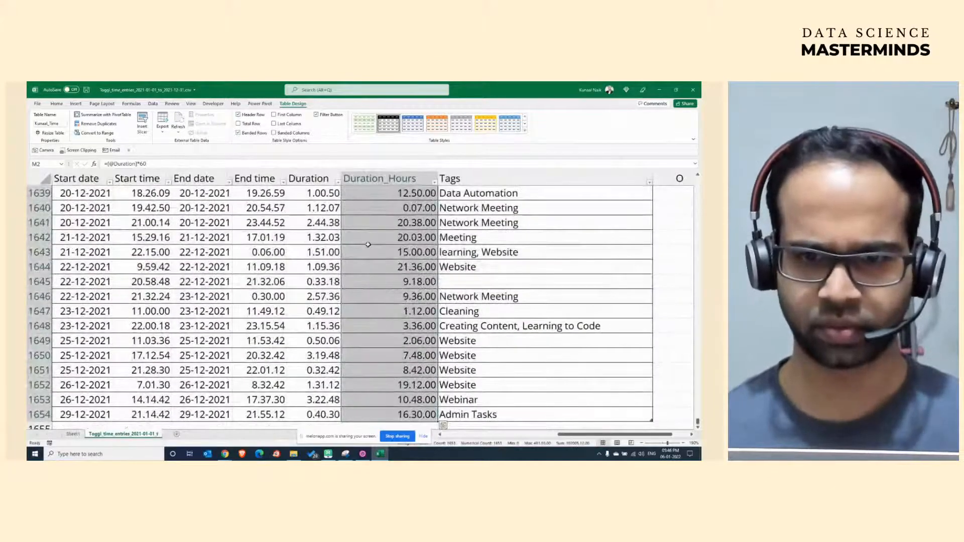
scroll(368, 245, "up", 6)
key("ctrl+Up")
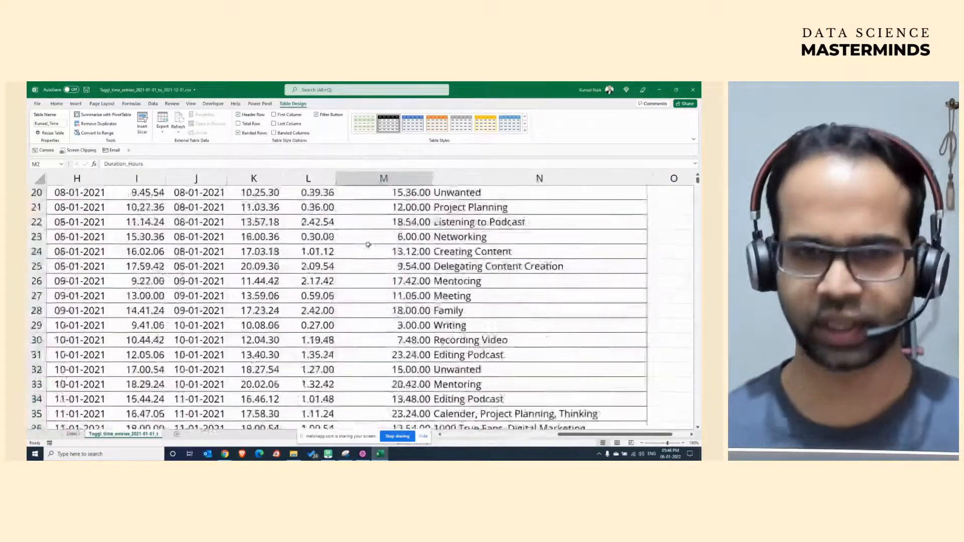
key("Down")
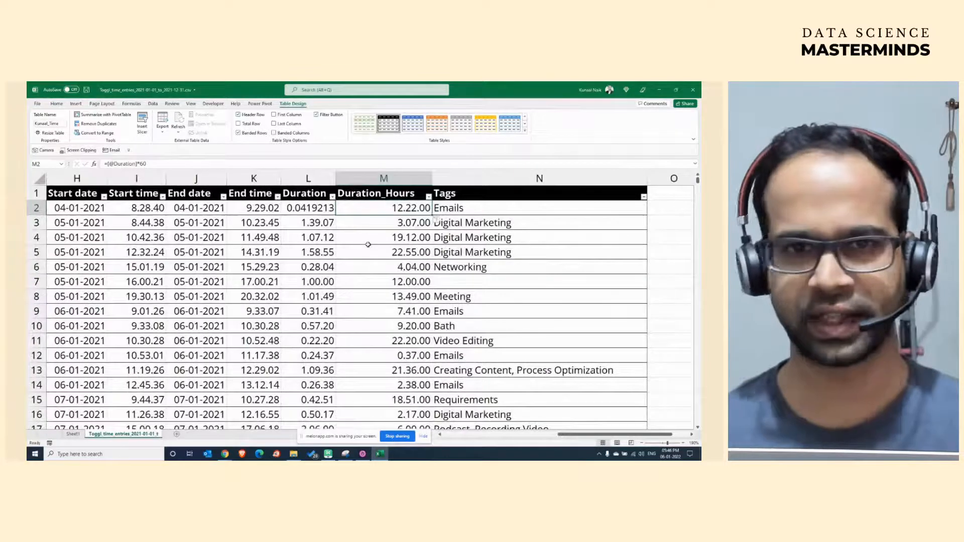
left_click(57, 104)
left_click(327, 130)
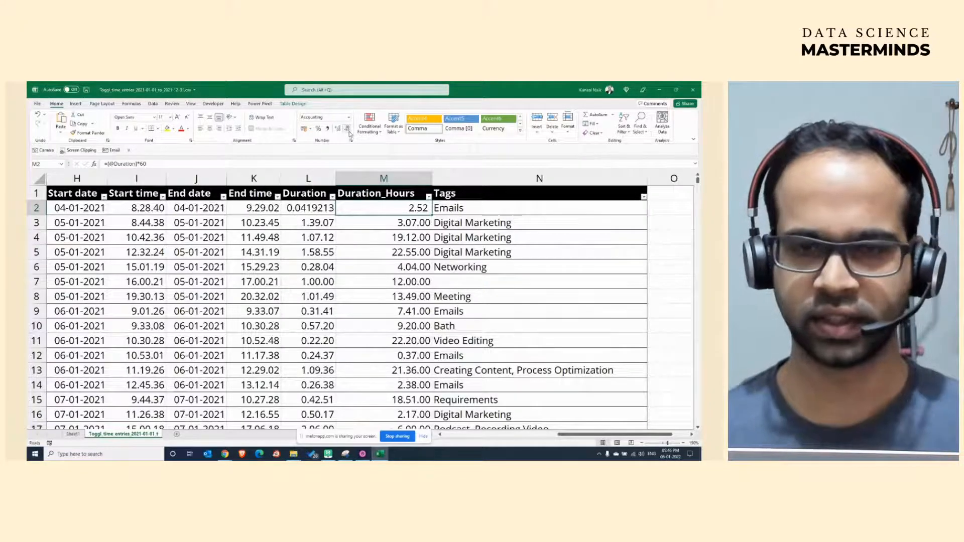
key("ctrl+shift+Down")
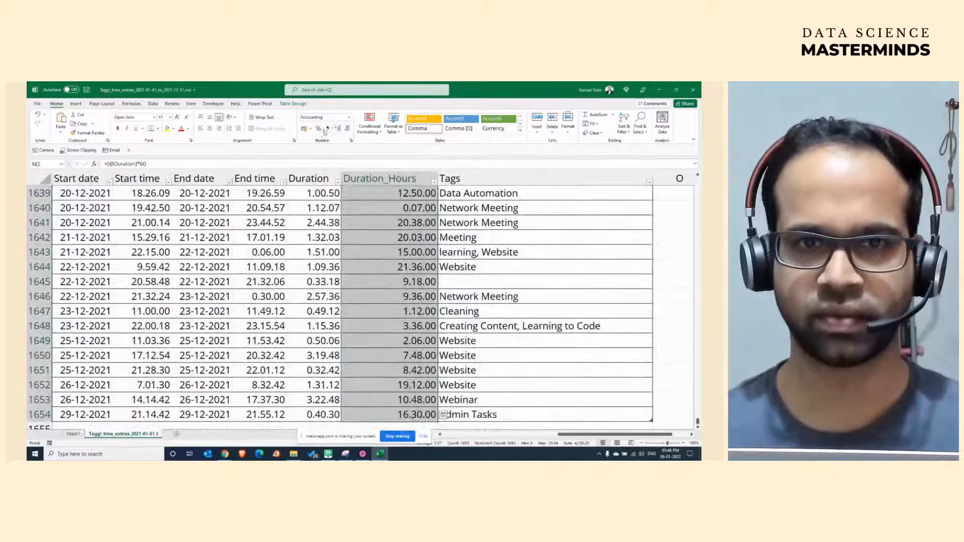
left_click(326, 130)
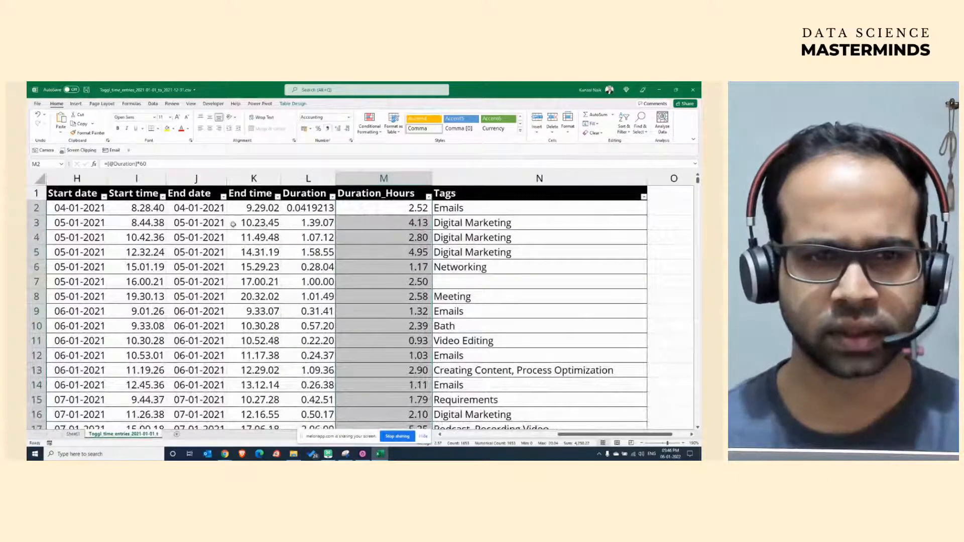
Compare the start and end times of the first two entries with their Duration values.
left_click(149, 208)
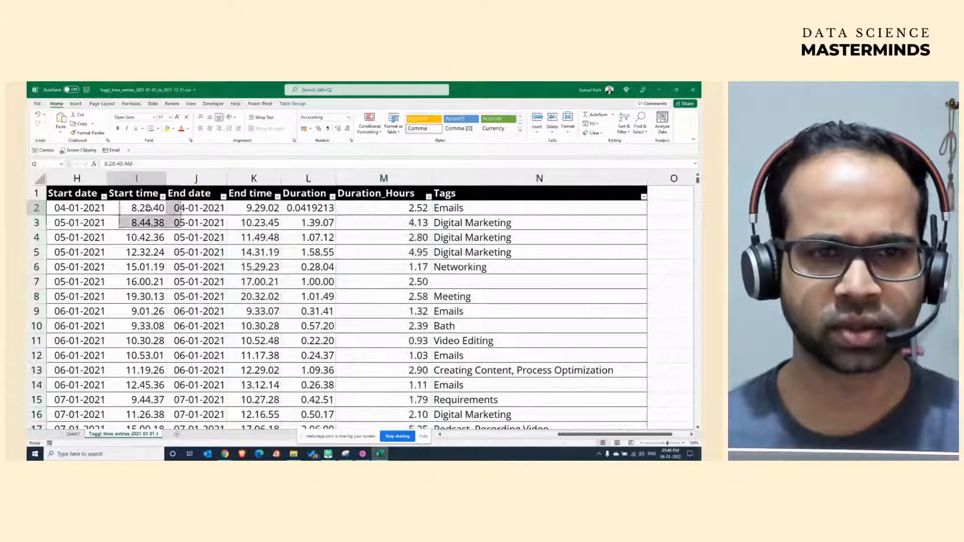
left_click(269, 209)
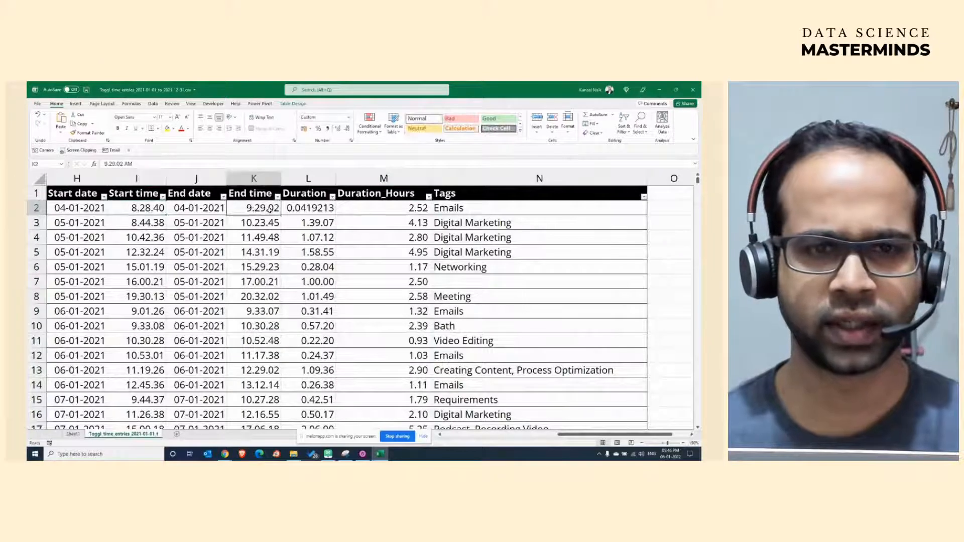
left_click(315, 207)
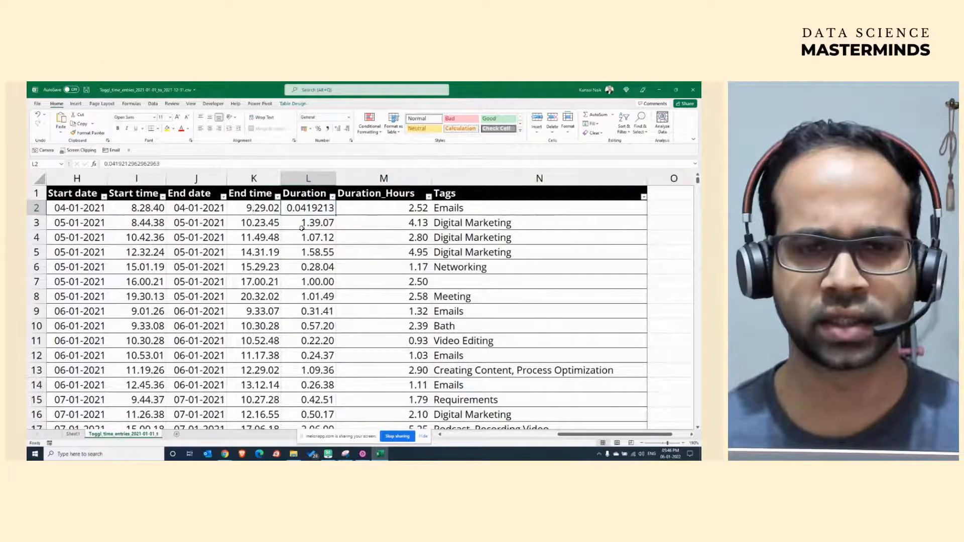
left_click(149, 224)
left_click(260, 223, "ctrl")
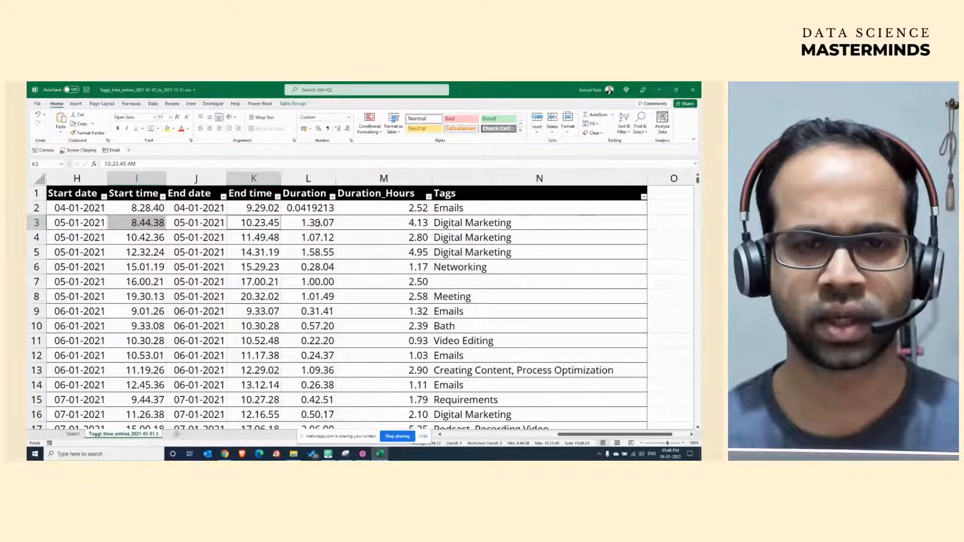
left_click(411, 222)
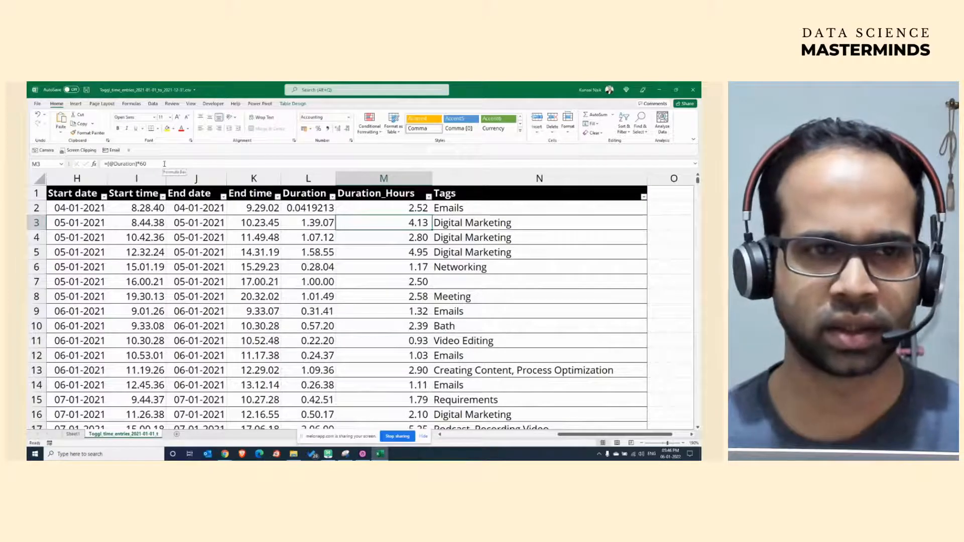
key("F2")
key("BackSpace")
key("BackSpace")
type("1440")
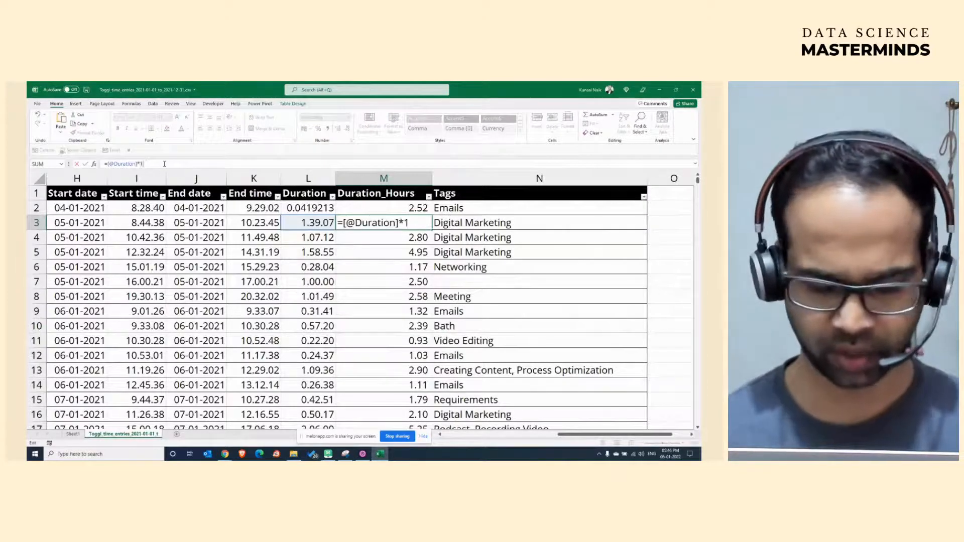
key("Num_Lock")
key("Num_Lock")
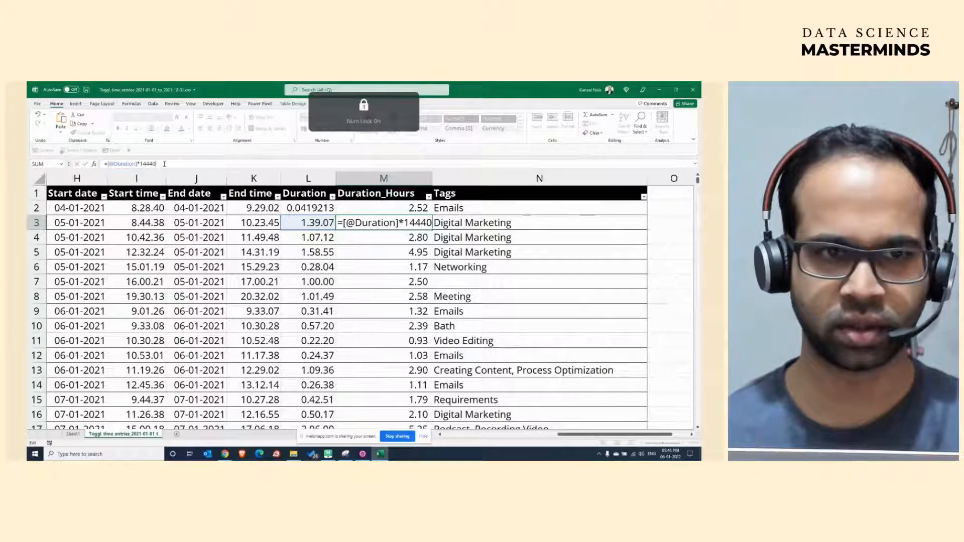
key("BackSpace")
key("BackSpace")
key("BackSpace")
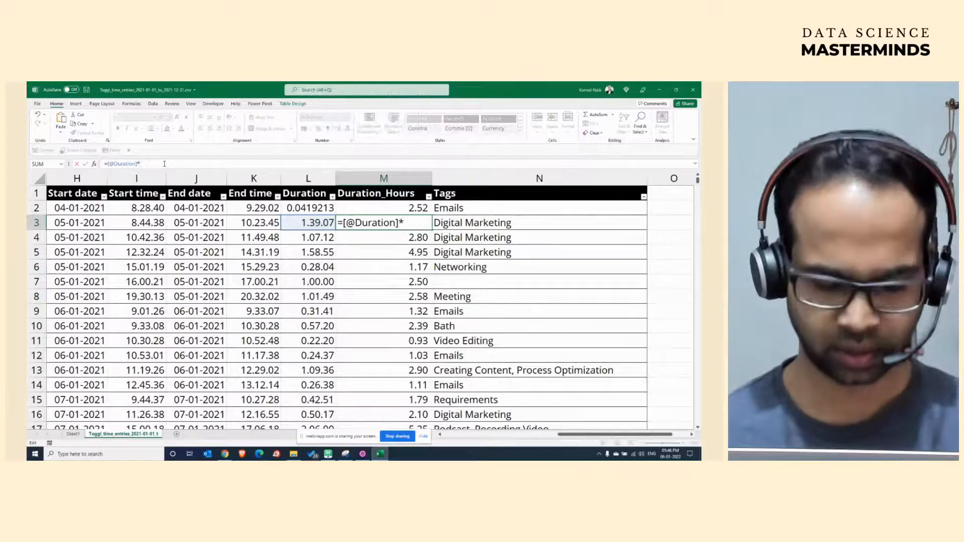
type("24")
key("Return")
key("Up")
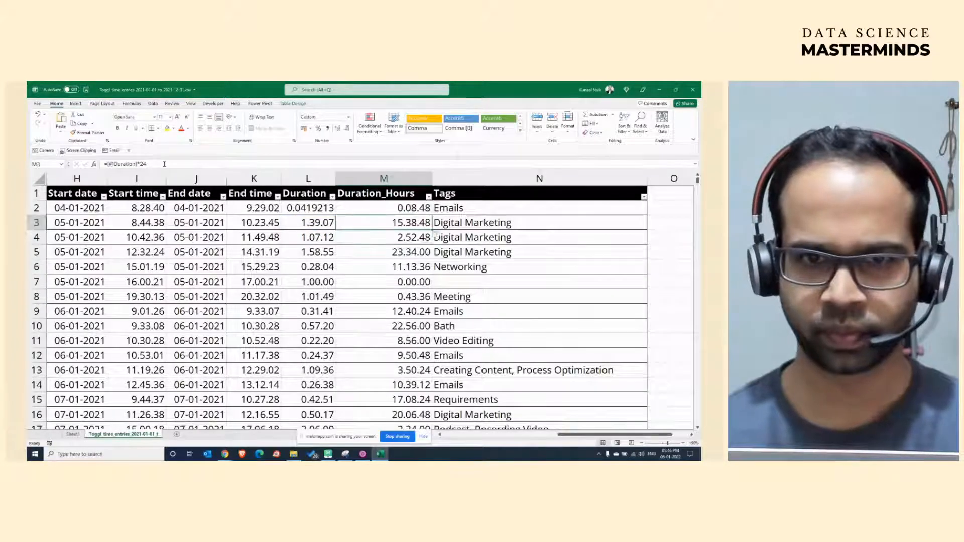
Apply the comma number format with two decimals to every value in the Duration_Hours column.
key("Up")
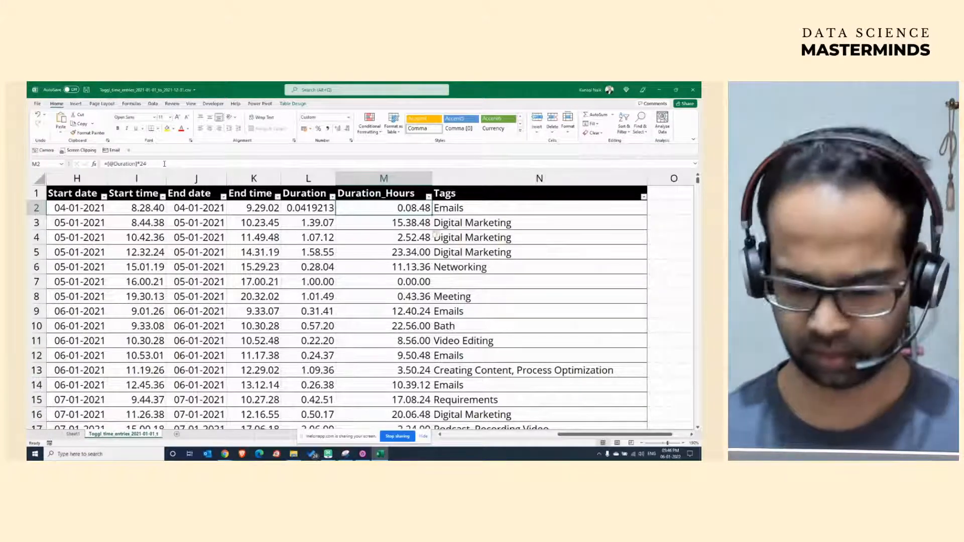
key("shift+Down")
key("shift+Down")
key("shift+Down")
key("shift+Down")
key("shift+Down")
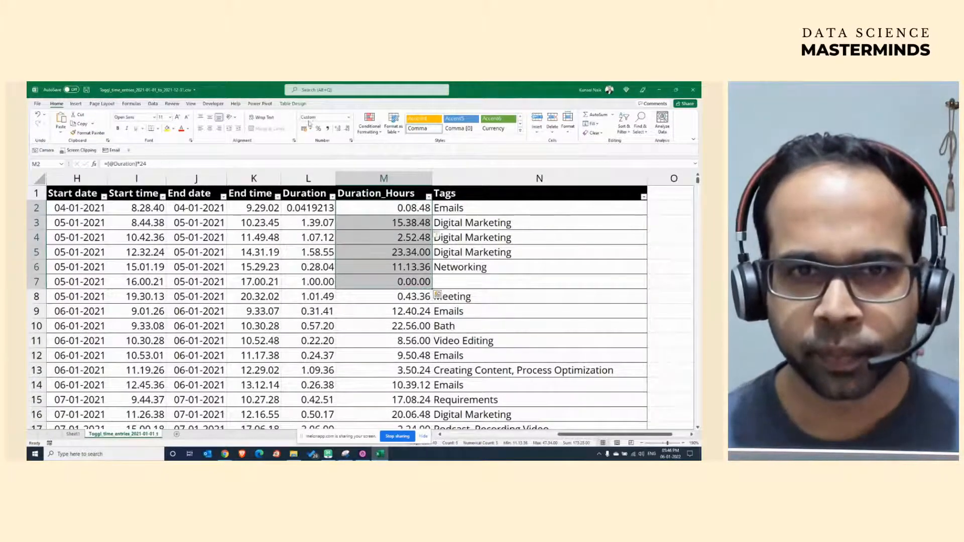
left_click(328, 129)
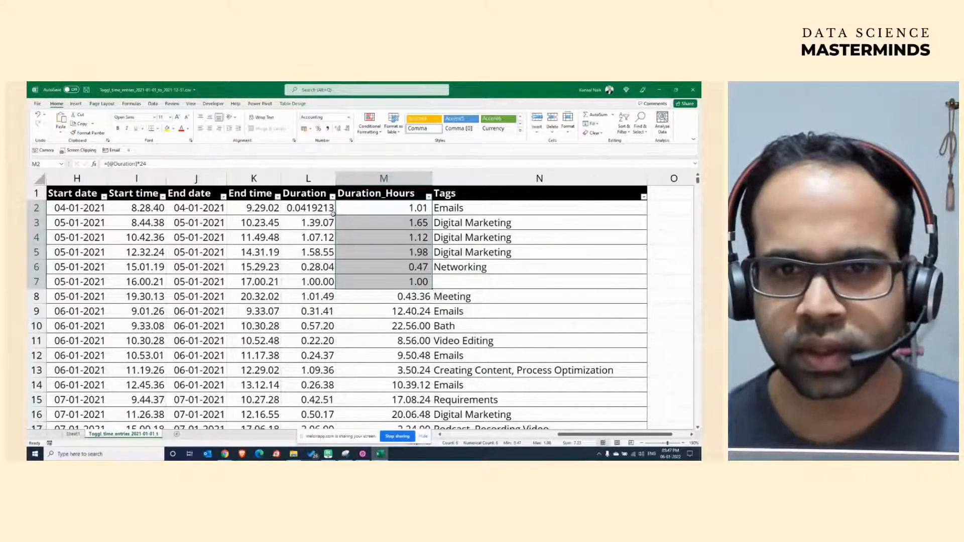
key("Up")
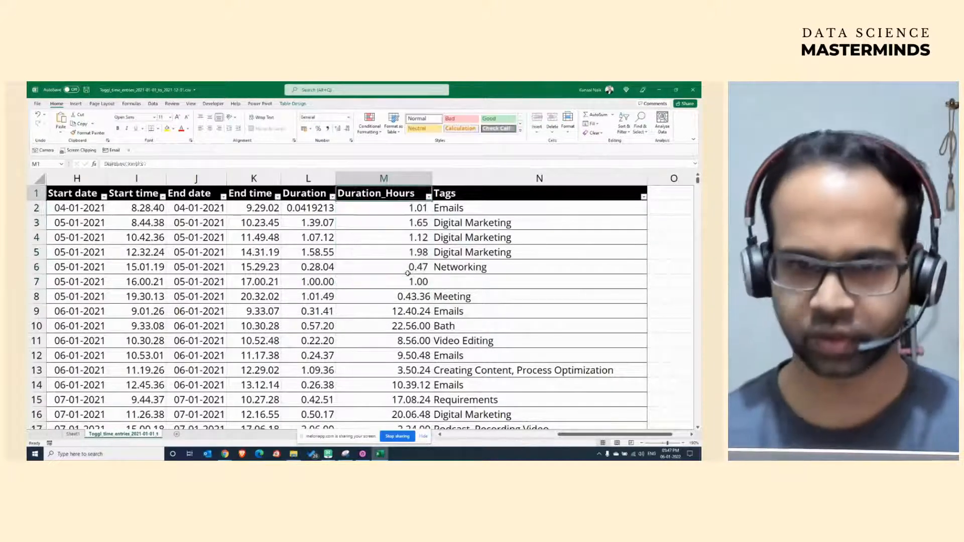
key("Down")
key("ctrl+shift+Down")
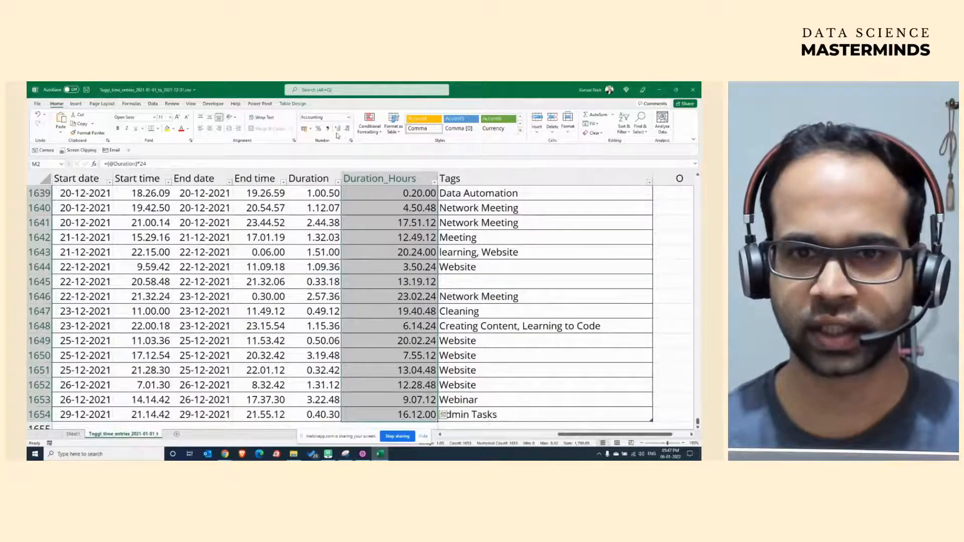
key("ctrl+BackSpace")
Copy the time format of Duration cell L3 onto the first entry's Duration cell, L2.
left_click(321, 206)
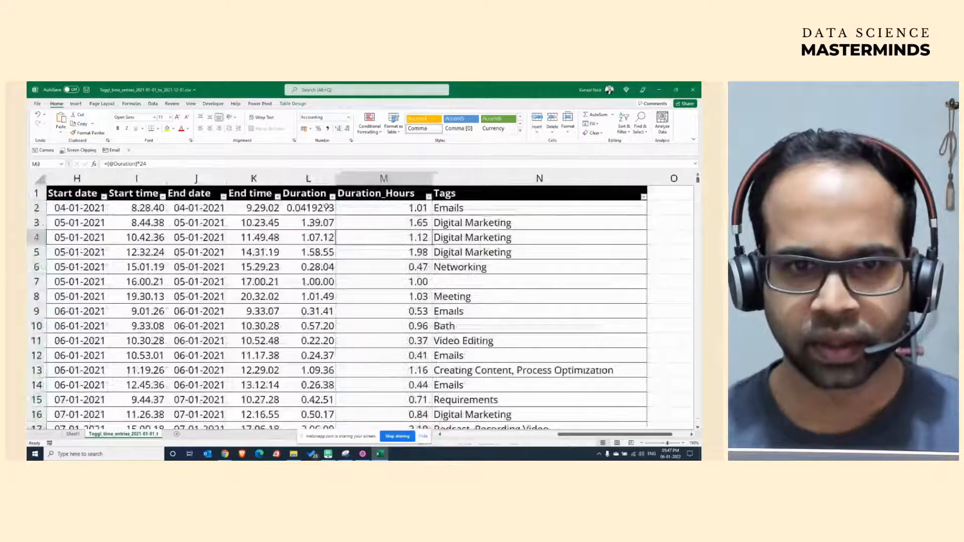
left_click(309, 220)
left_click(106, 134)
left_click(306, 208)
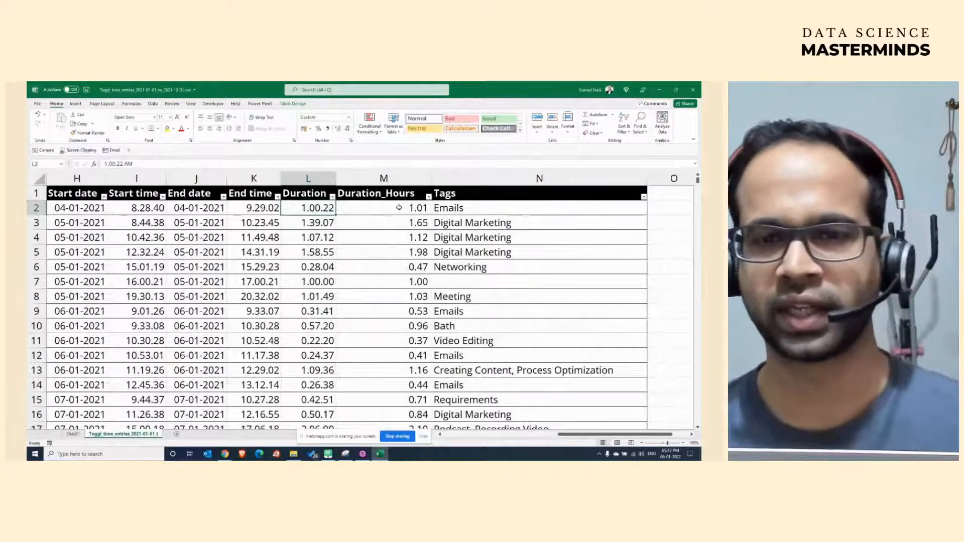
Check the converted Duration_Hours values from the first entry down to the end of the table.
left_click(421, 208)
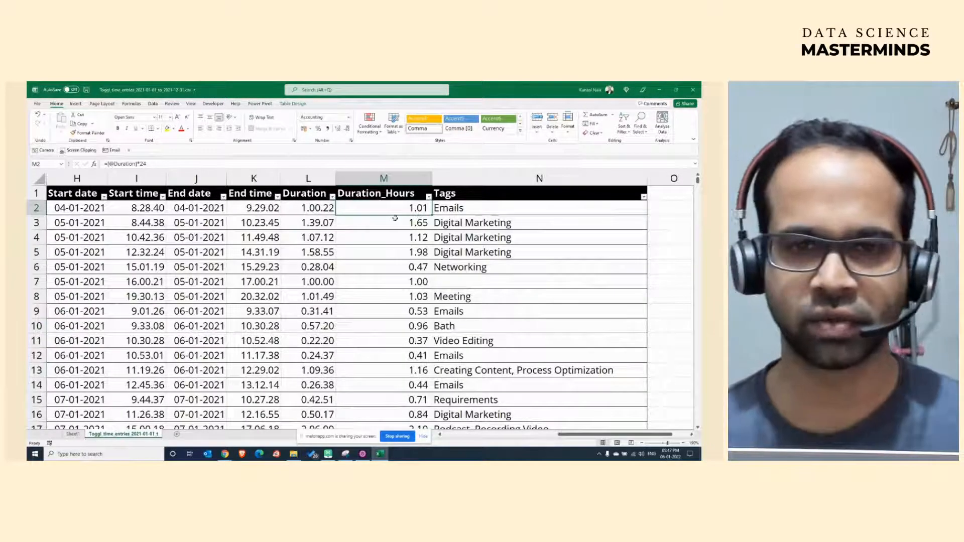
scroll(395, 290, "down", 6)
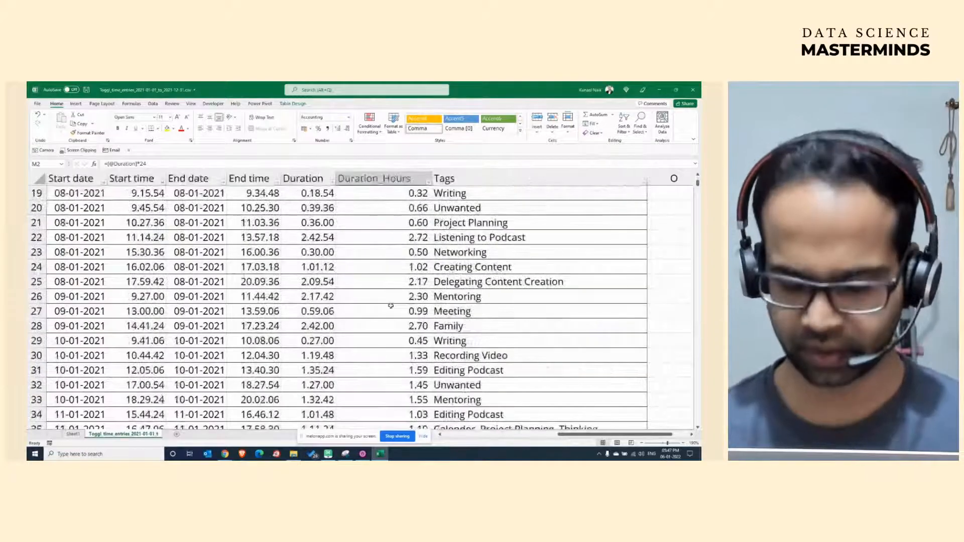
key("ctrl+Down")
key("ctrl+Up")
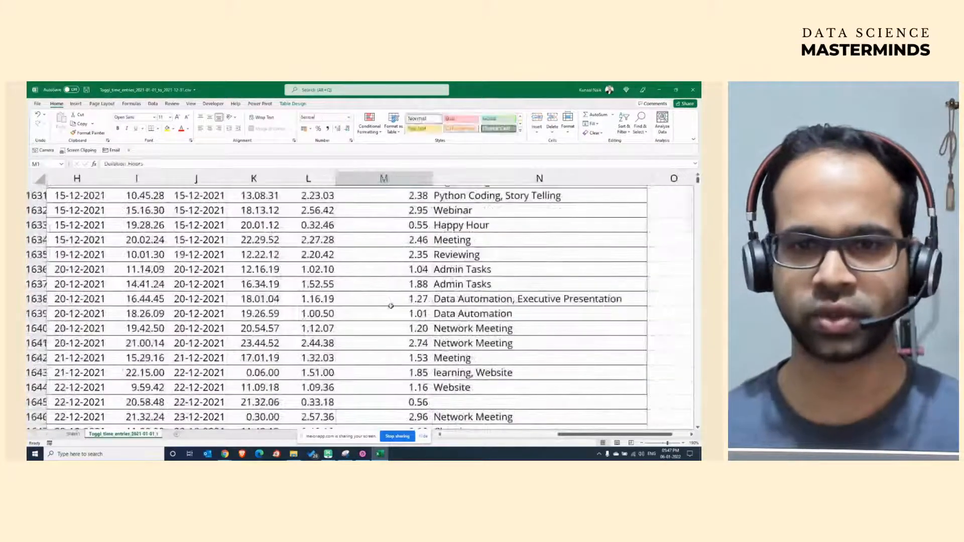
Delete the worksheet Sheet1 that holds the old PivotTable summing Duration.
left_click(73, 434)
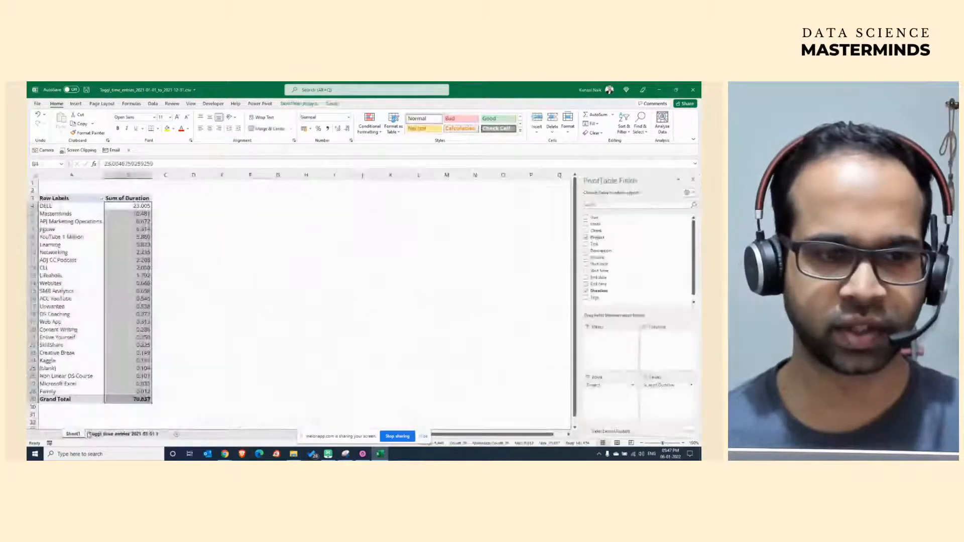
right_click(71, 433)
left_click(90, 349)
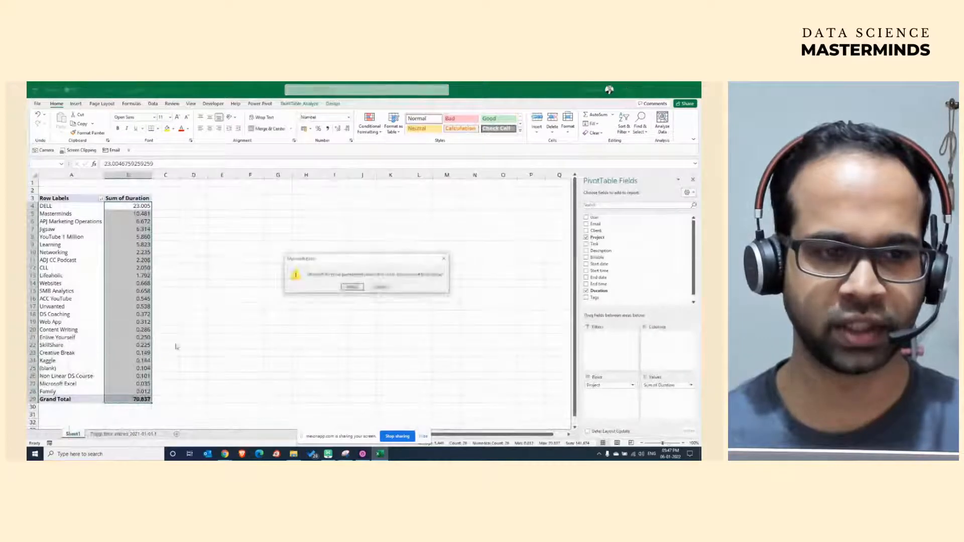
left_click(346, 286)
Insert a PivotTable based on the time entries table in a new worksheet.
left_click(196, 252)
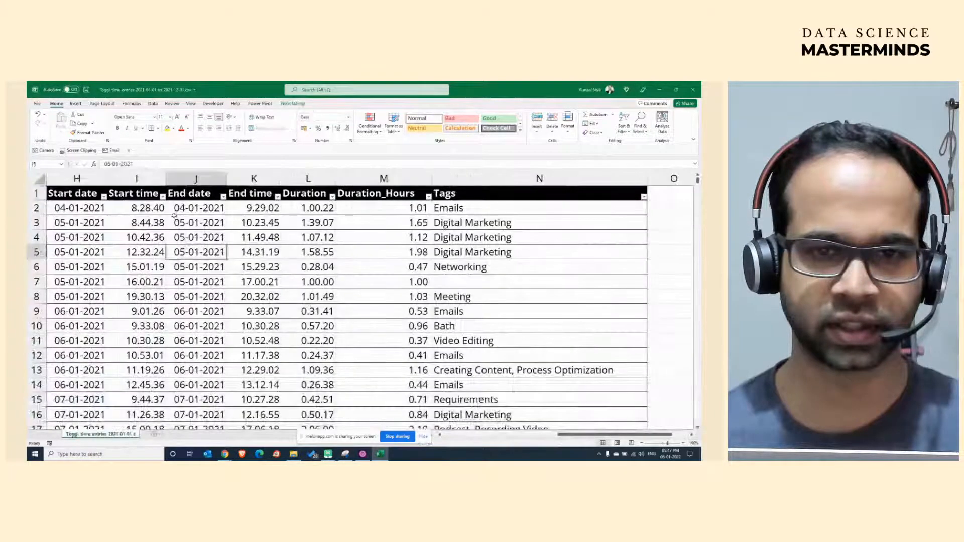
left_click(77, 104)
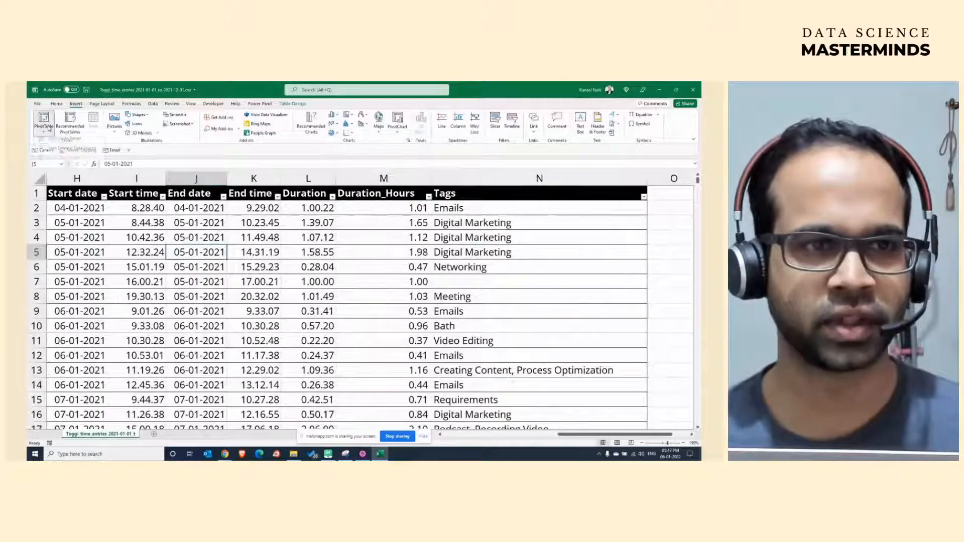
left_click(43, 123)
left_click(67, 148)
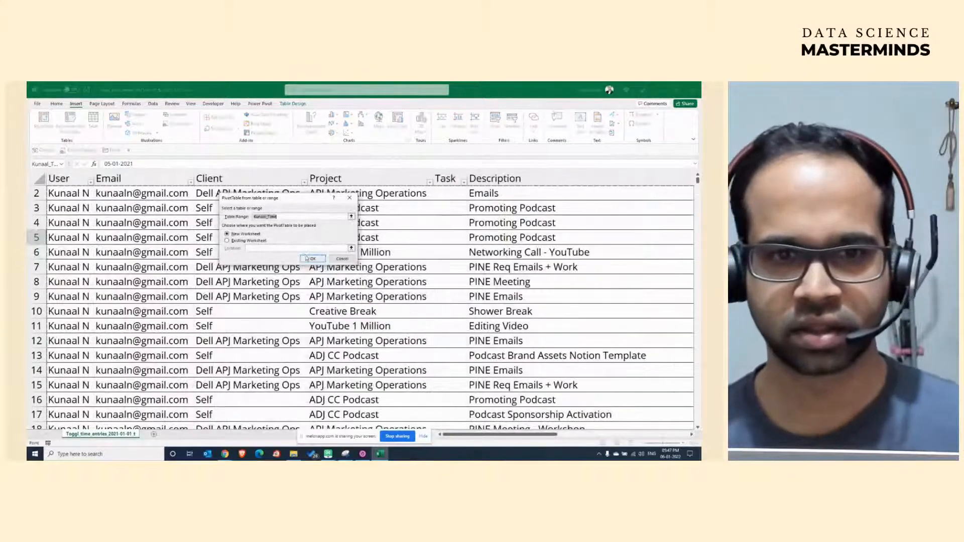
left_click(312, 259)
Build the PivotTable with Project as rows and the sum of Duration_Hours as values.
scroll(636, 245, "down", 1)
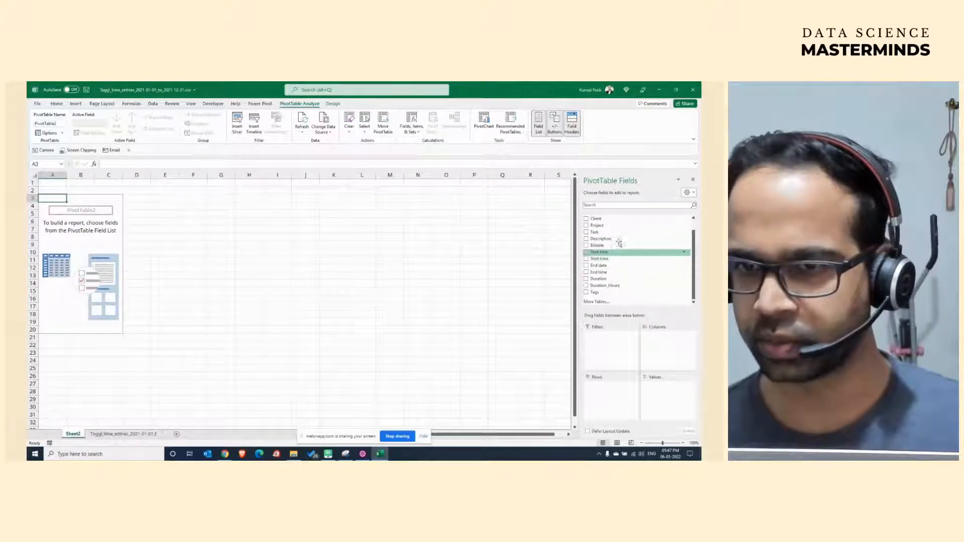
left_click_drag(600, 225, 609, 397)
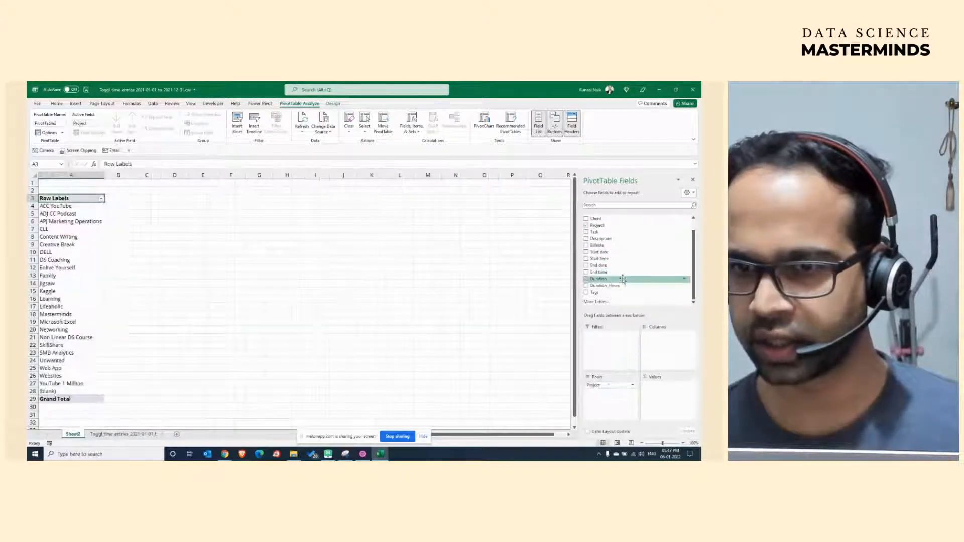
left_click_drag(621, 285, 667, 385)
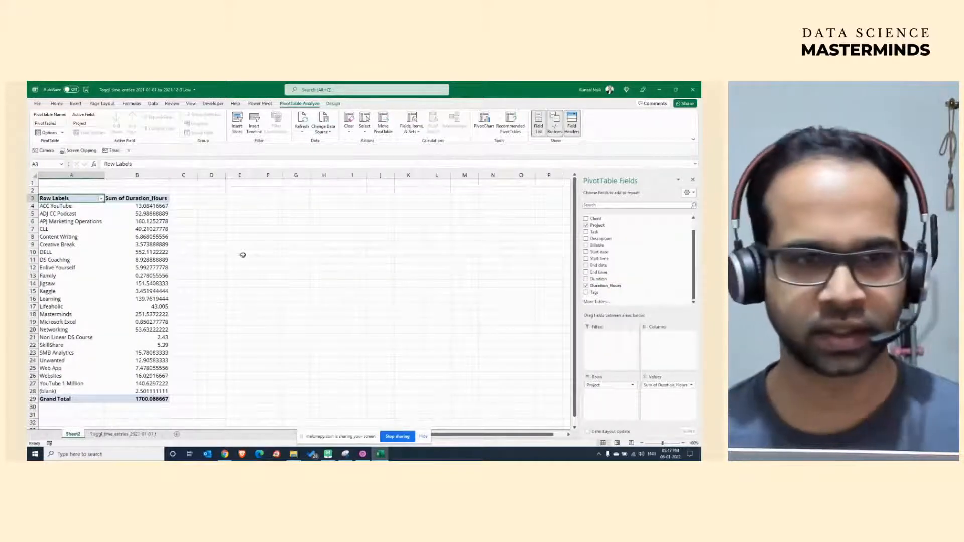
Sort the PivotTable's projects by Sum of Duration_Hours from largest to smallest.
right_click(149, 212)
left_click(189, 248)
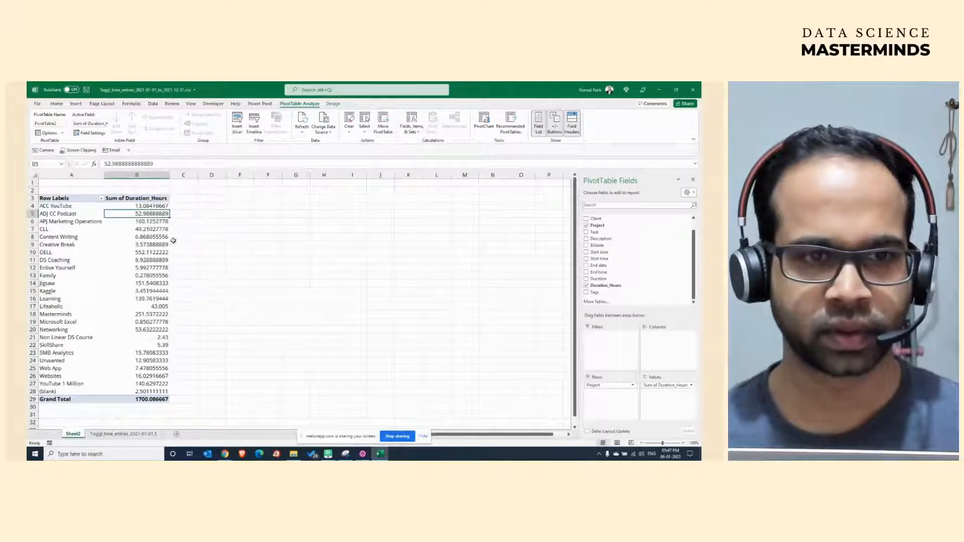
right_click(144, 227)
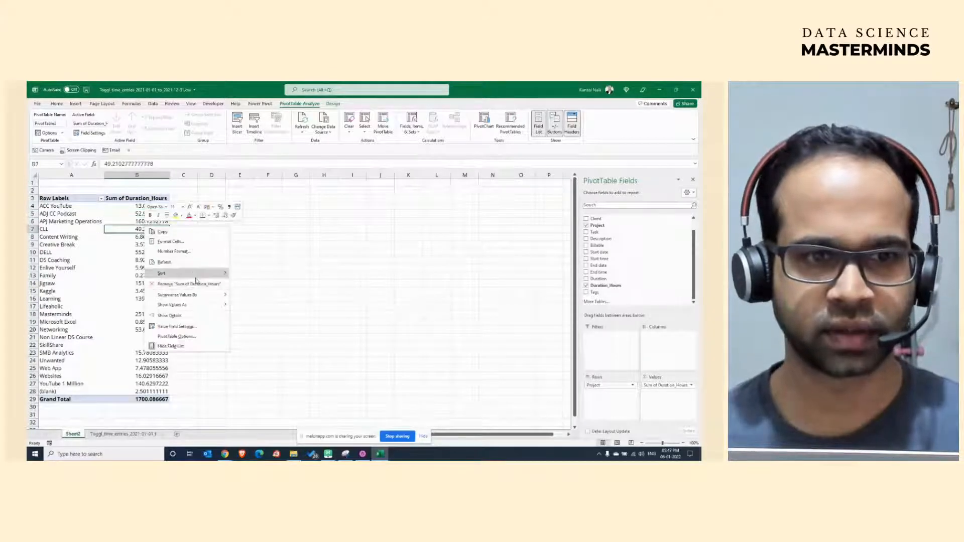
left_click(261, 285)
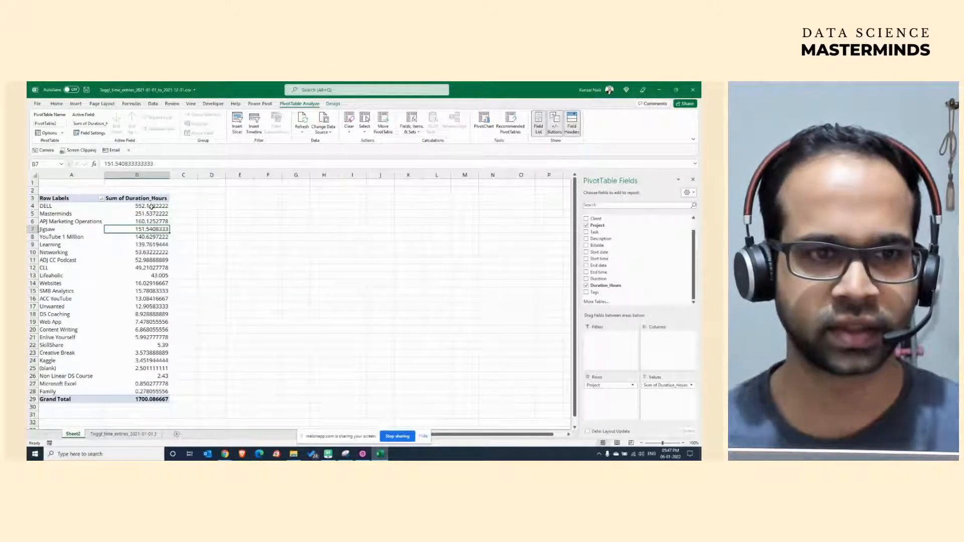
Format all Sum of Duration_Hours values, including the grand total, as numbers without decimals.
left_click_drag(149, 206, 150, 400)
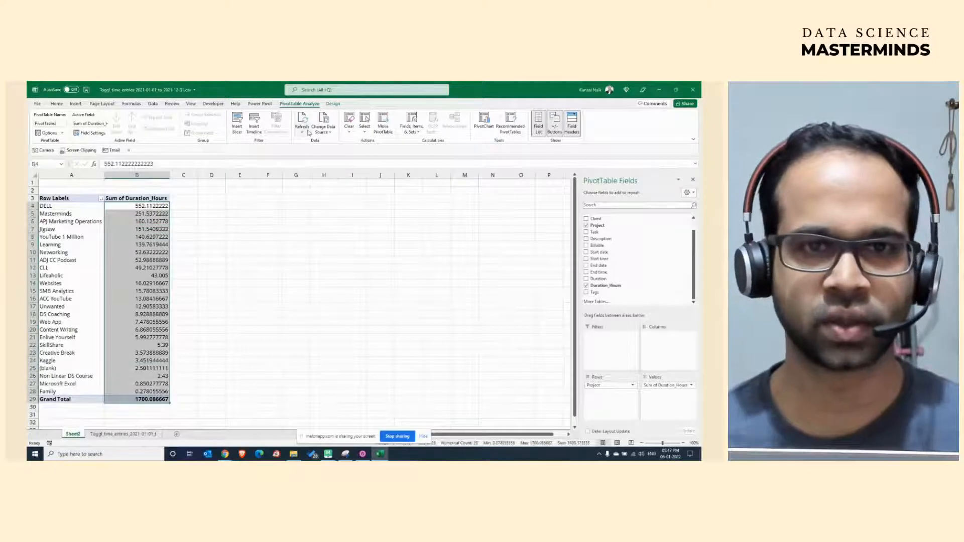
left_click(57, 103)
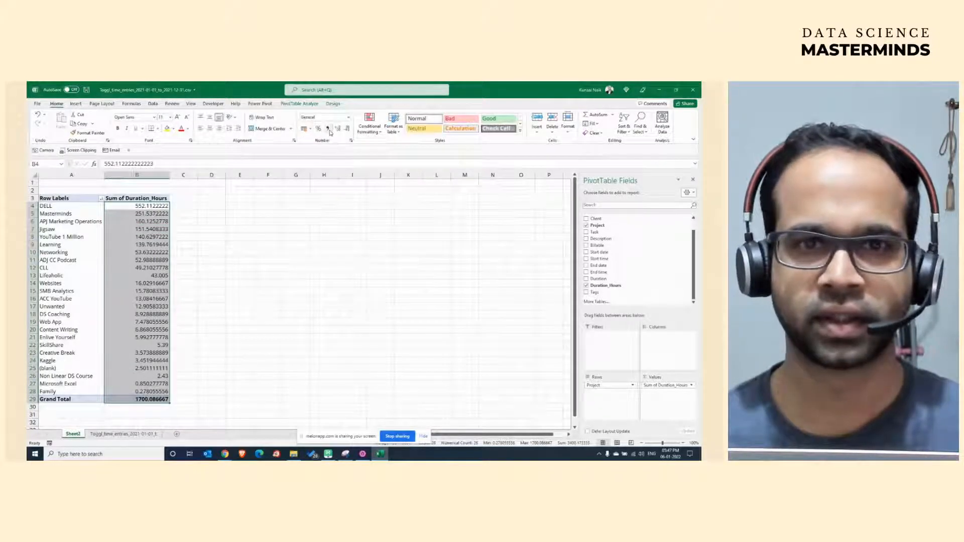
left_click(346, 129)
left_click(347, 129)
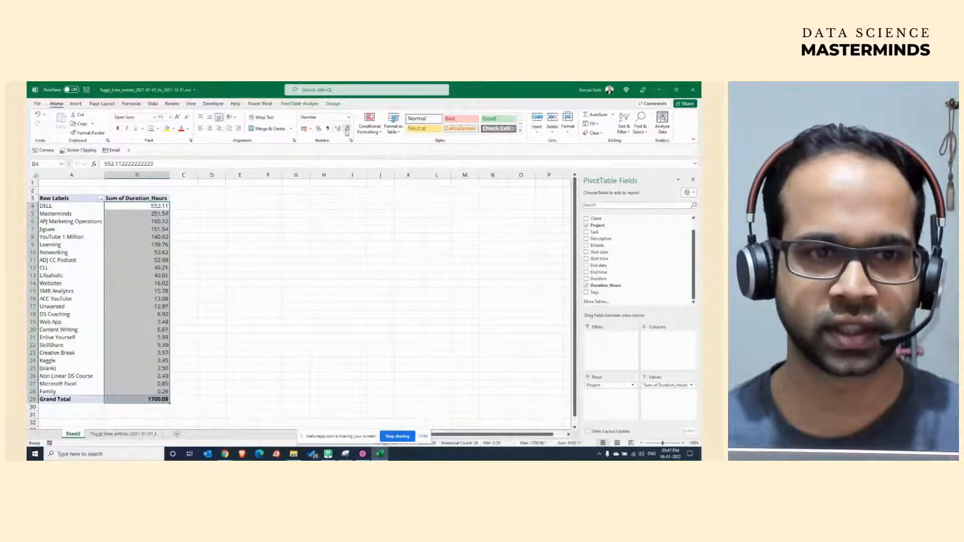
left_click(346, 129)
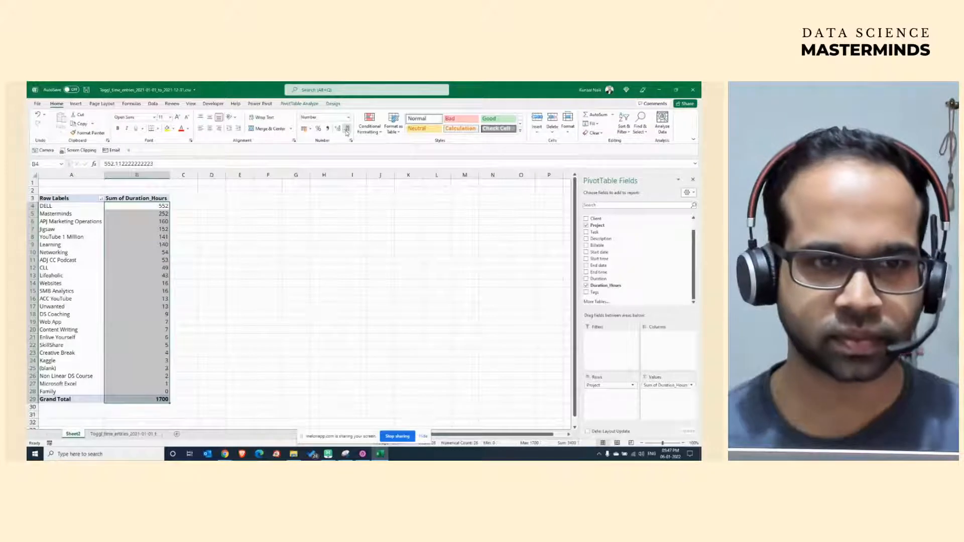
left_click(151, 399)
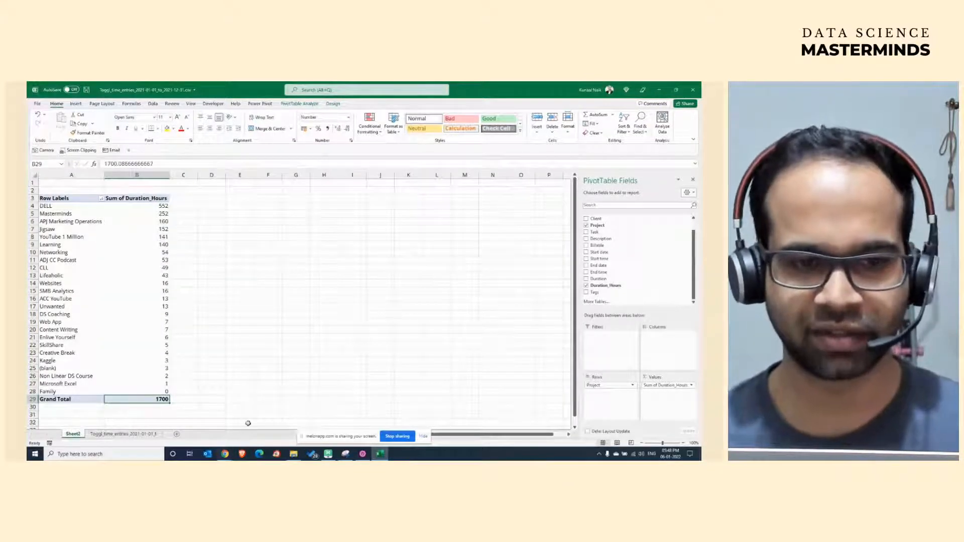
Switch to the Toggl Track detailed report in Chrome to check last year's total hours, then return to the PivotTable in Excel.
mouse_move(225, 454)
left_click(211, 404)
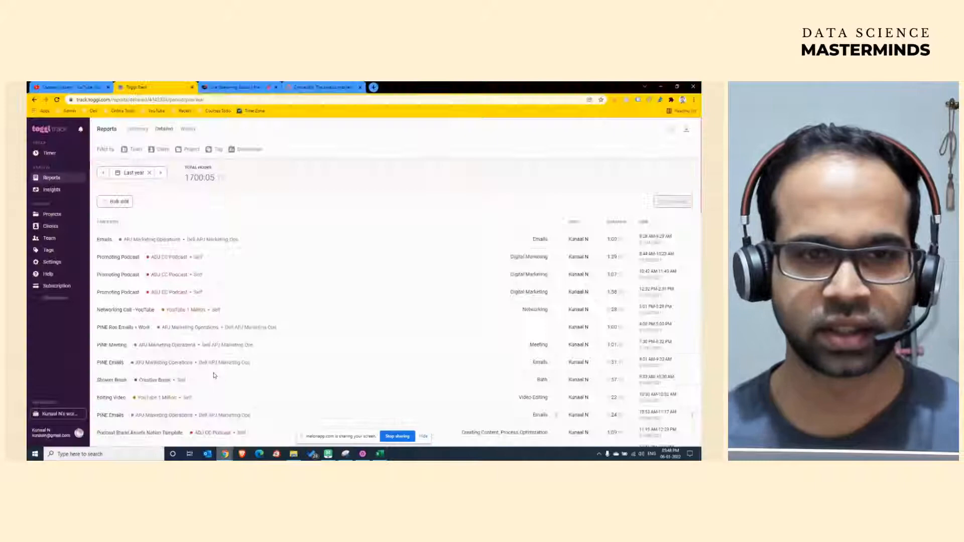
left_click_drag(185, 177, 240, 176)
left_click(256, 183)
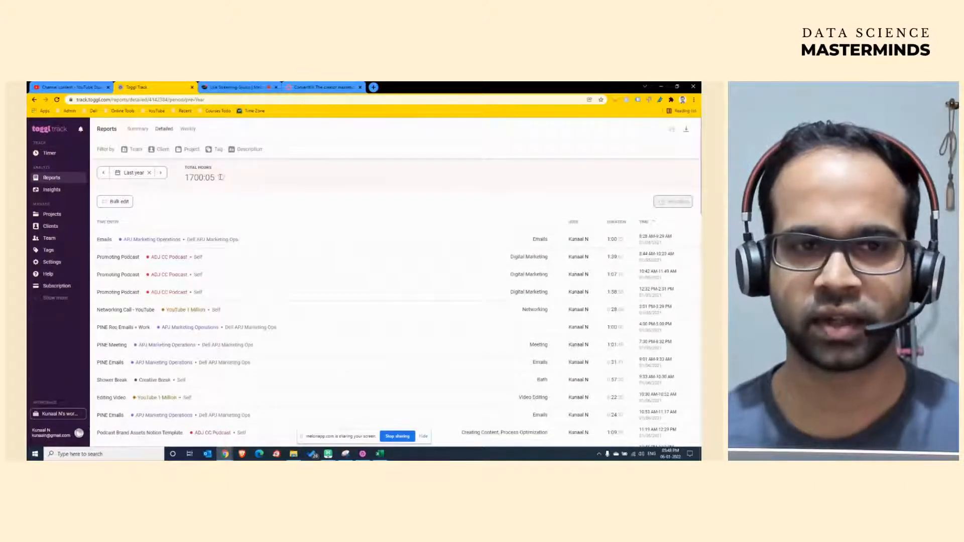
left_click(660, 87)
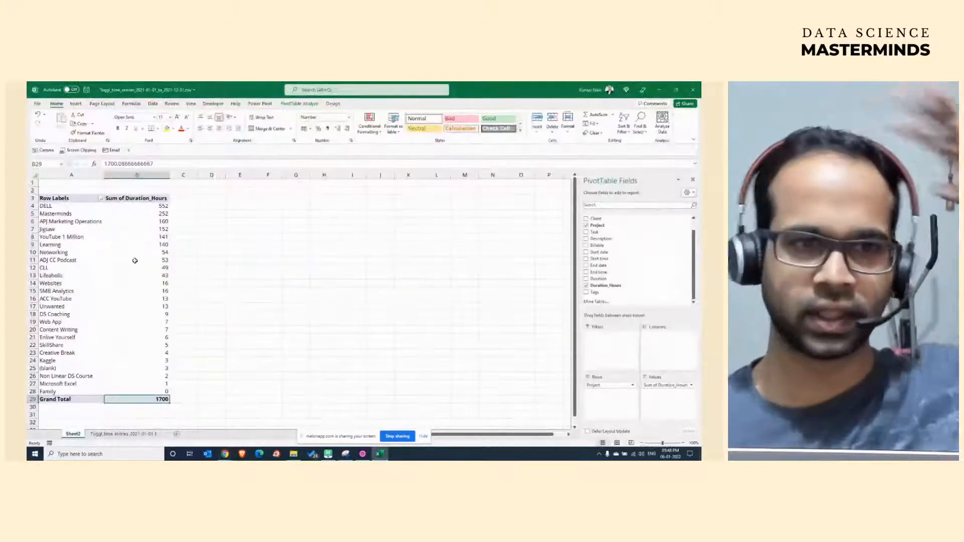
Select the project names in the PivotTable, from DELL to Family.
left_click(134, 268)
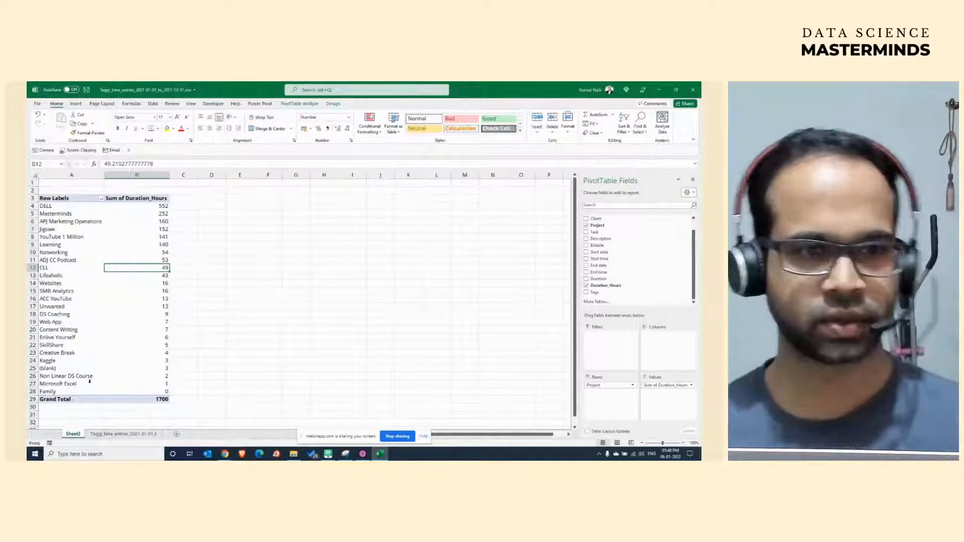
left_click_drag(73, 391, 122, 208)
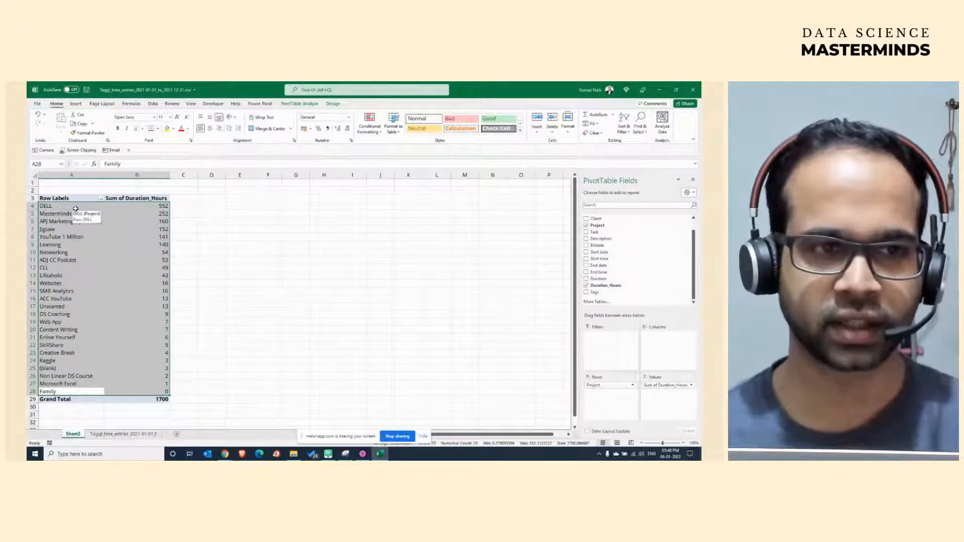
left_click_drag(76, 207, 69, 385)
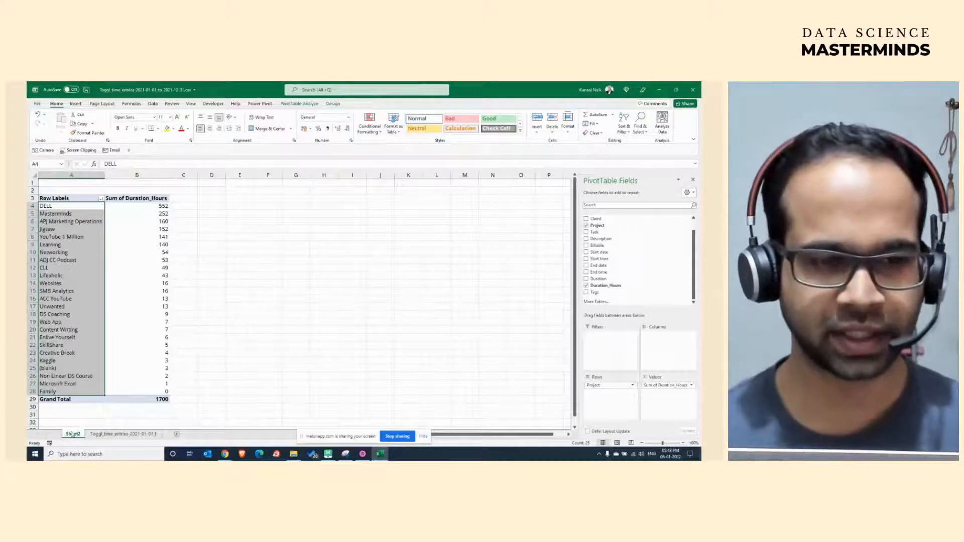
Move the PivotTable sheet after the time entries sheet and rename it 1_2021_Projects.
left_click_drag(125, 437, 168, 438)
double_click(157, 433)
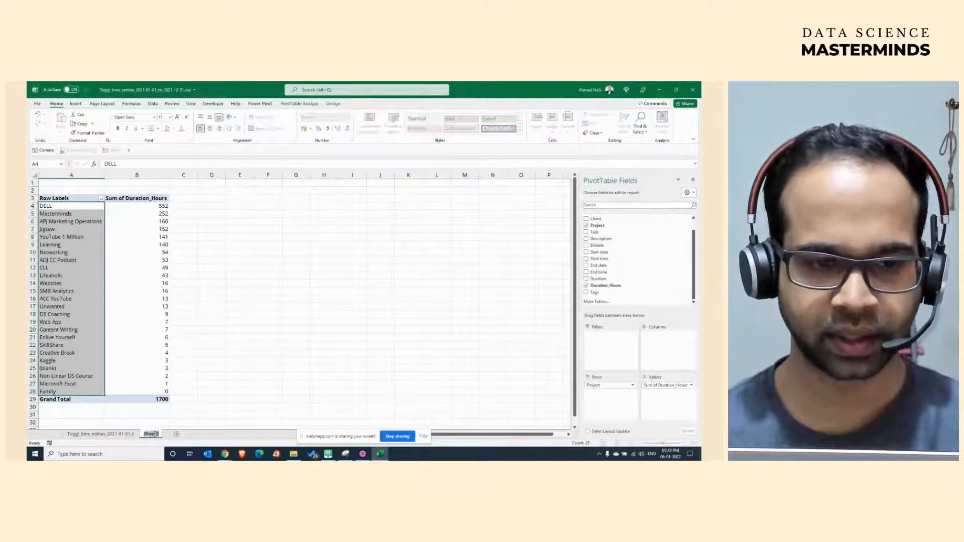
type("202")
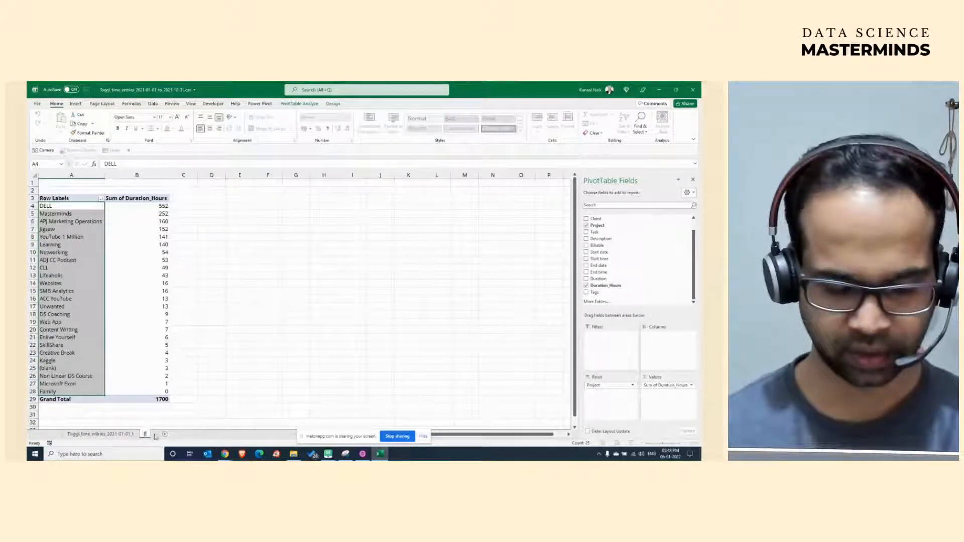
type("1 Pr")
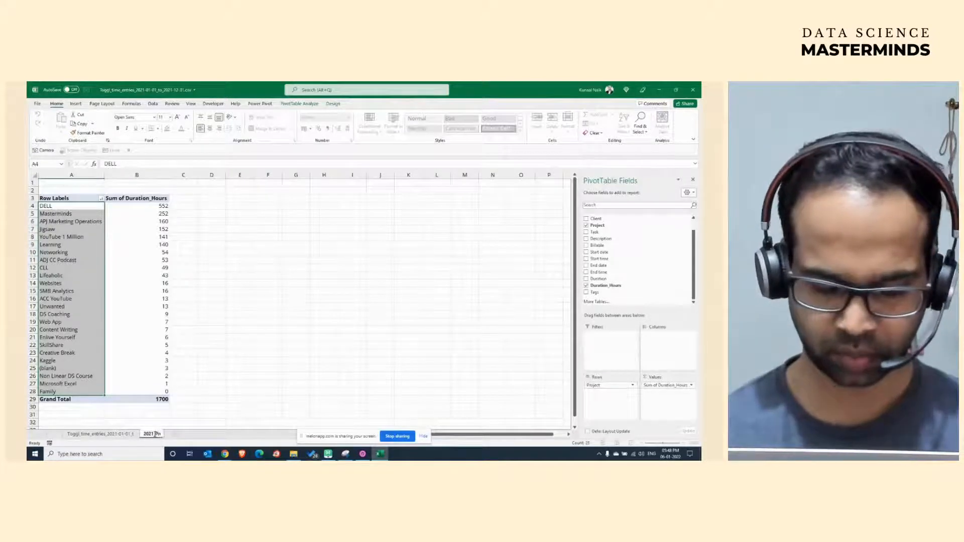
type("ojects")
key("Return")
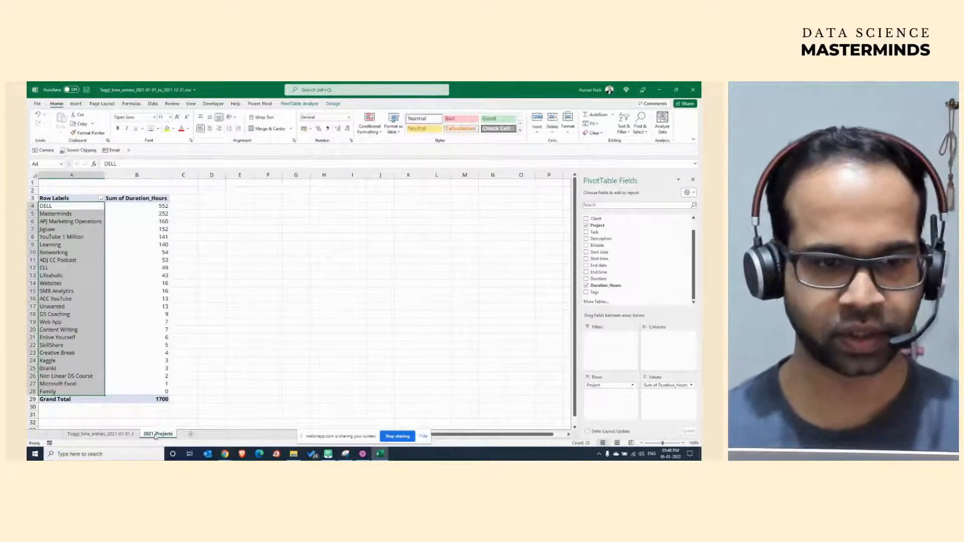
double_click(155, 435)
key("Home")
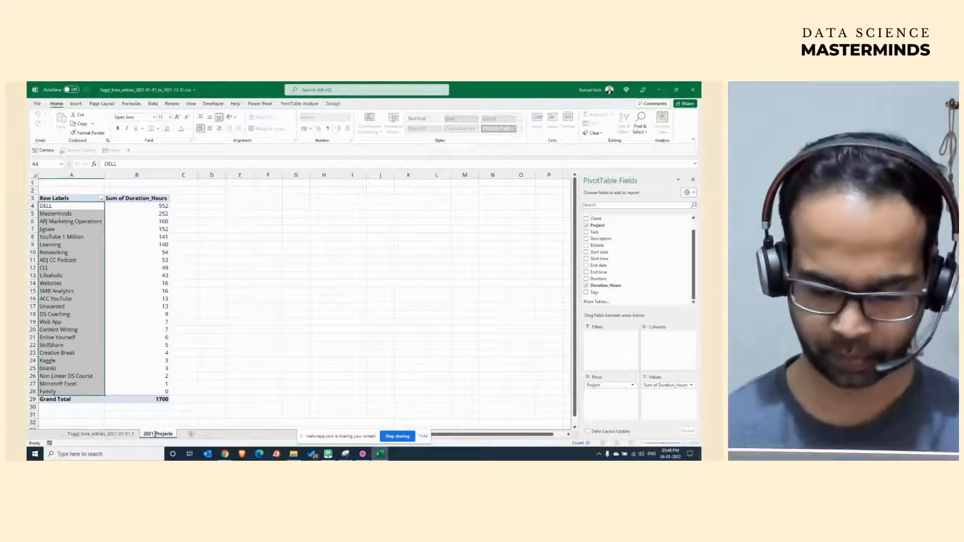
type("1_")
key("Return")
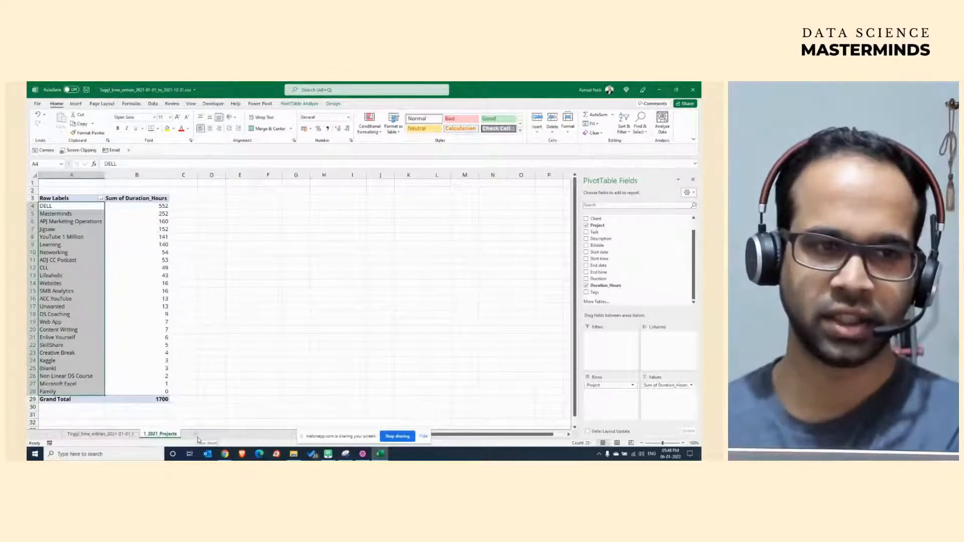
Copy the PivotTable's project names and hours without the grand total and paste them as values in a new sheet, starting at C4.
left_click(149, 391, "shift")
key("ctrl+c")
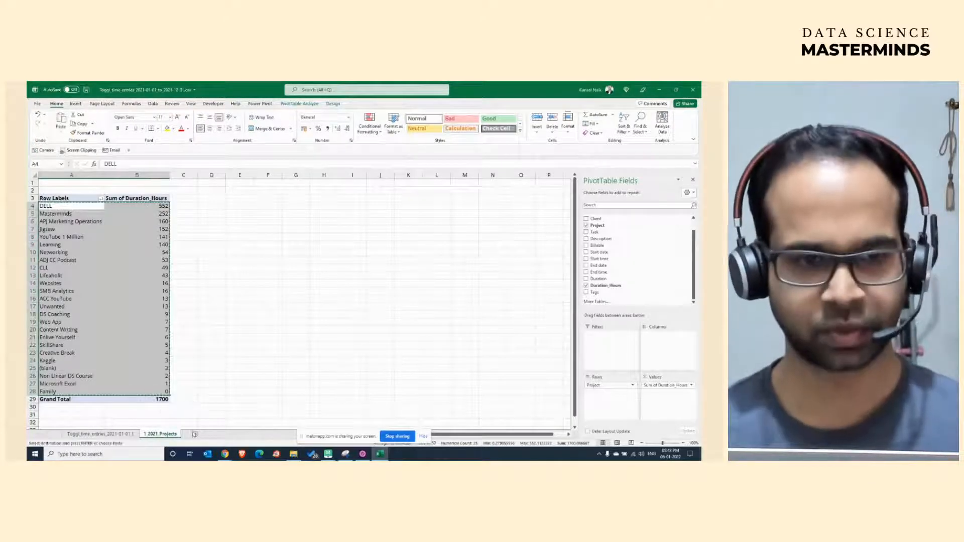
left_click(195, 434)
left_click(108, 207)
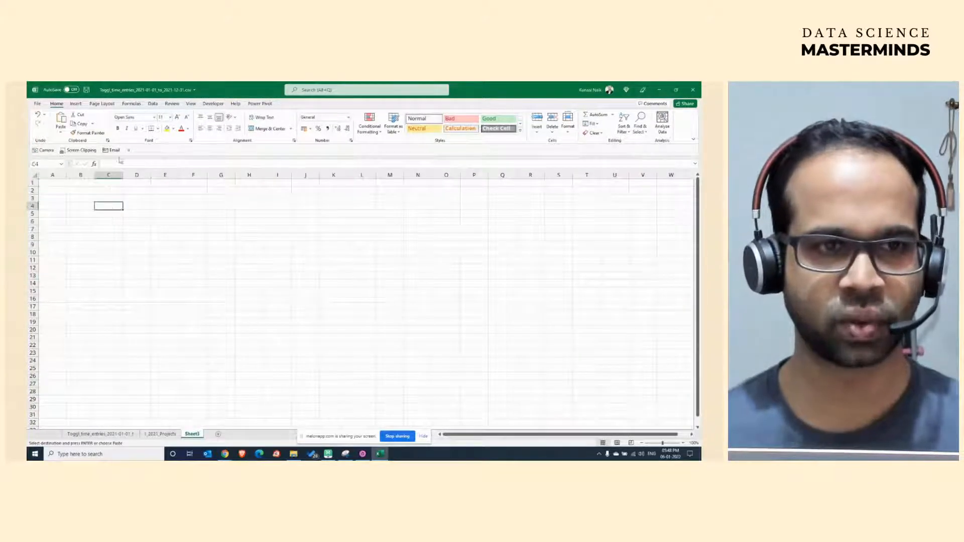
left_click(61, 132)
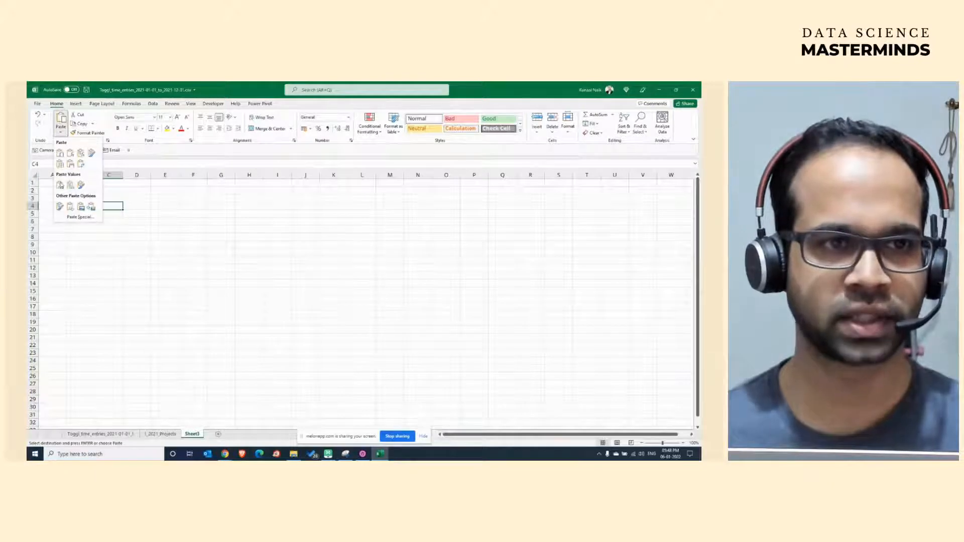
left_click(59, 186)
left_click(193, 298)
Add the headers Projects in C3 and Hours in D3, and fit column C to its contents.
left_click(115, 198)
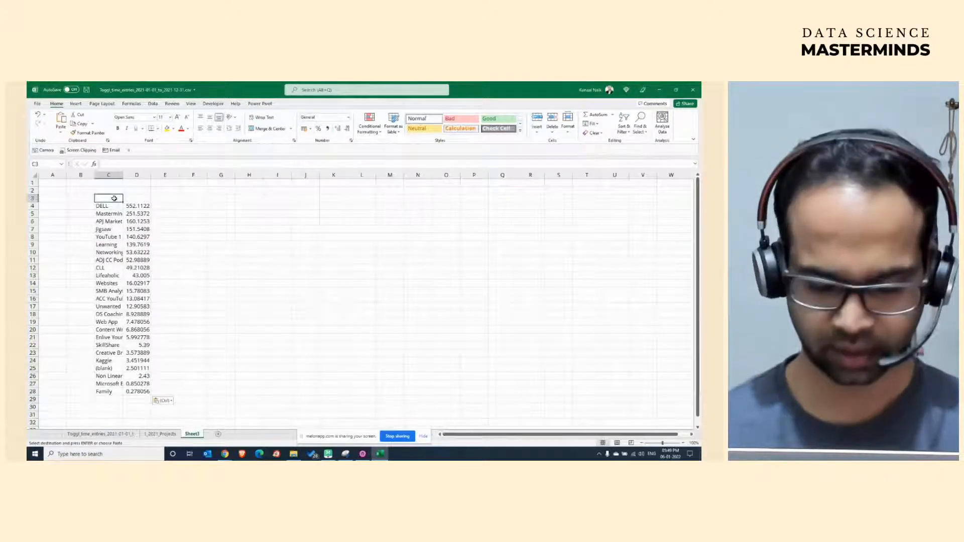
type("Projects")
key("Return")
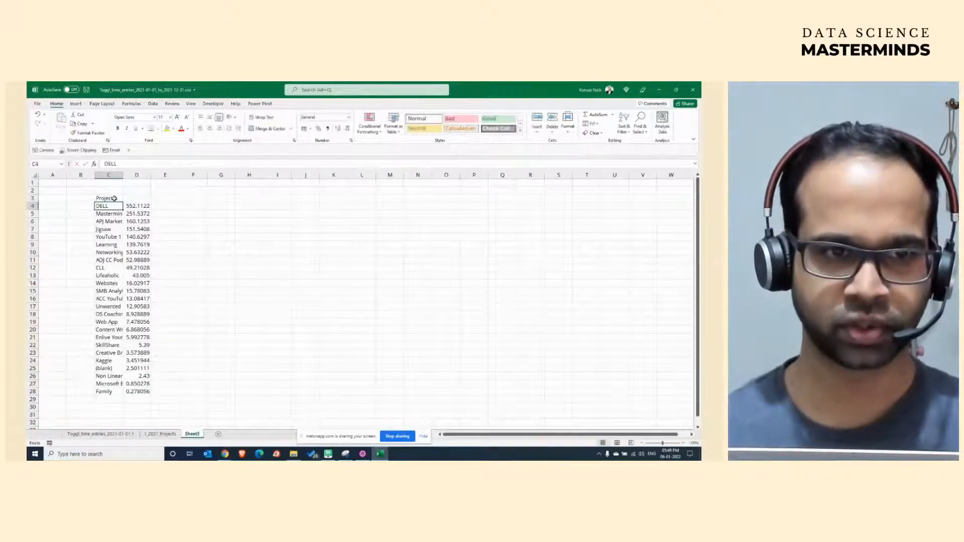
double_click(123, 174)
left_click(171, 199)
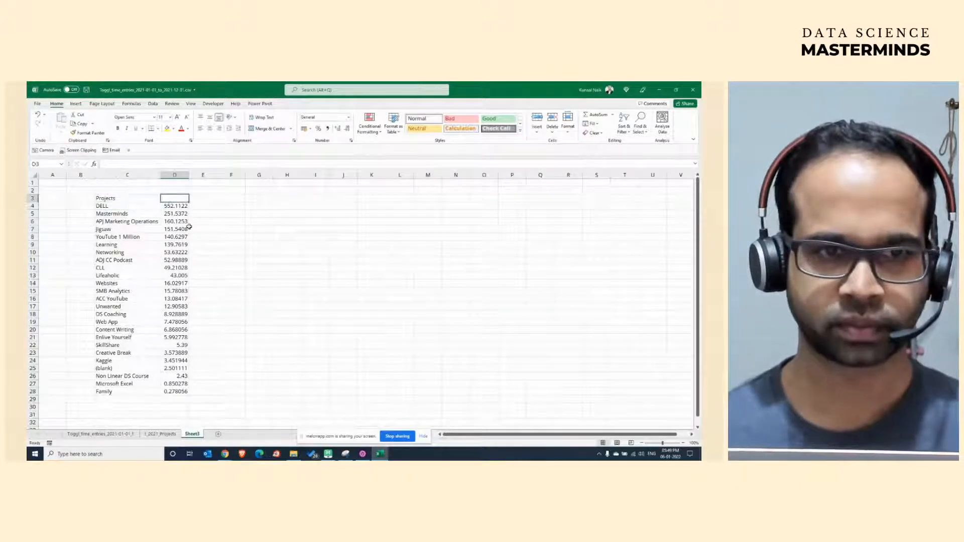
type("Hours")
key("Return")
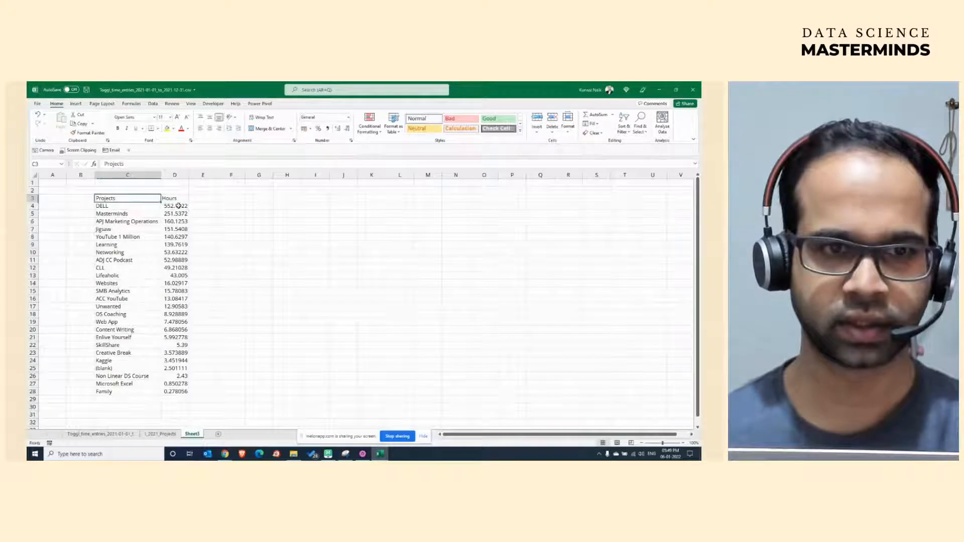
Display the hours in D4:D28 without decimals.
left_click_drag(175, 206, 171, 392)
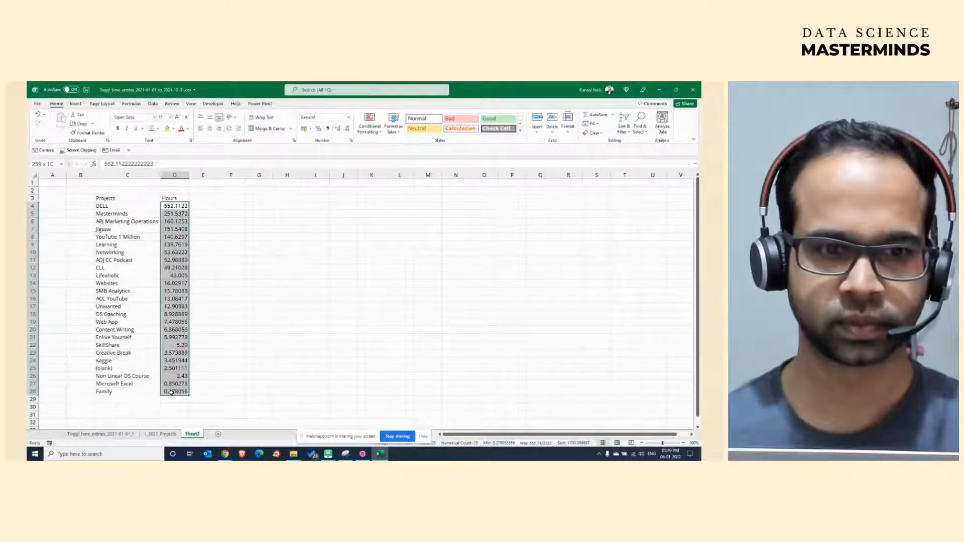
left_click(347, 129)
left_click(346, 129)
left_click(347, 129)
left_click(346, 129)
left_click(216, 275)
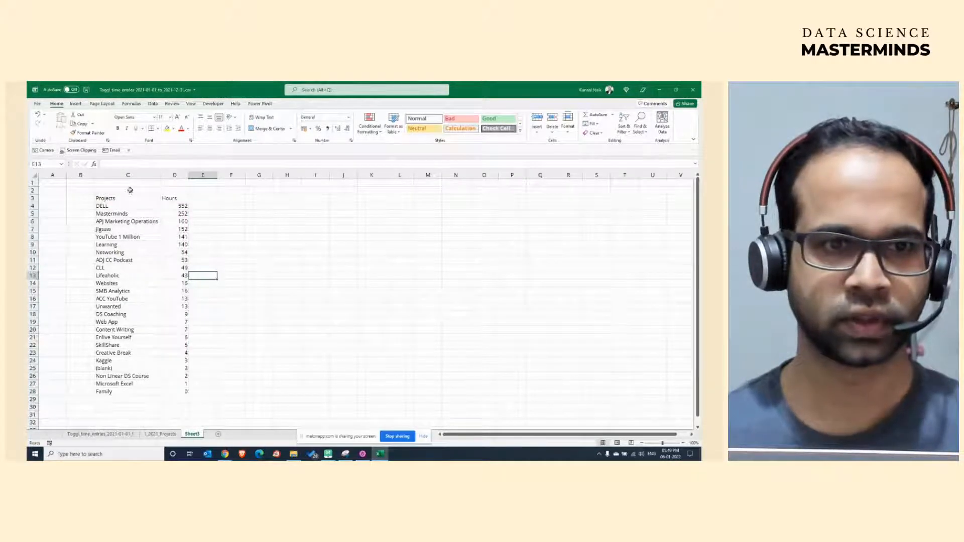
Move the rows from ACC YouTube to Family, including their hours, beside the main list, starting at F4.
left_click(144, 200)
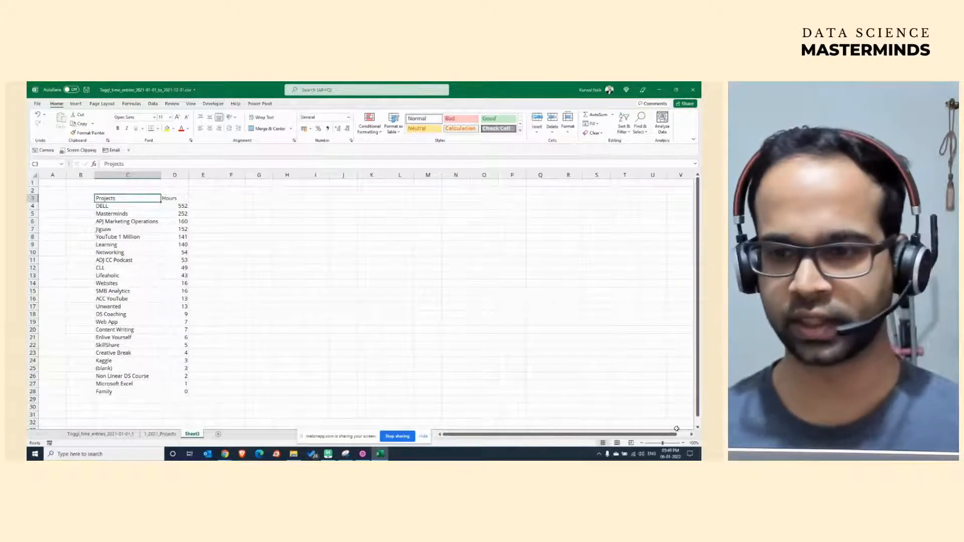
left_click(683, 443)
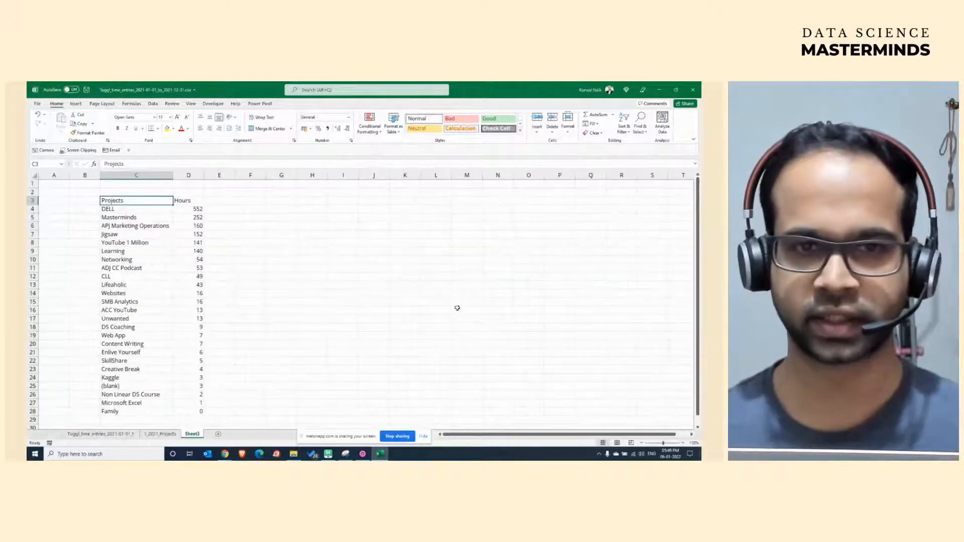
left_click(318, 201)
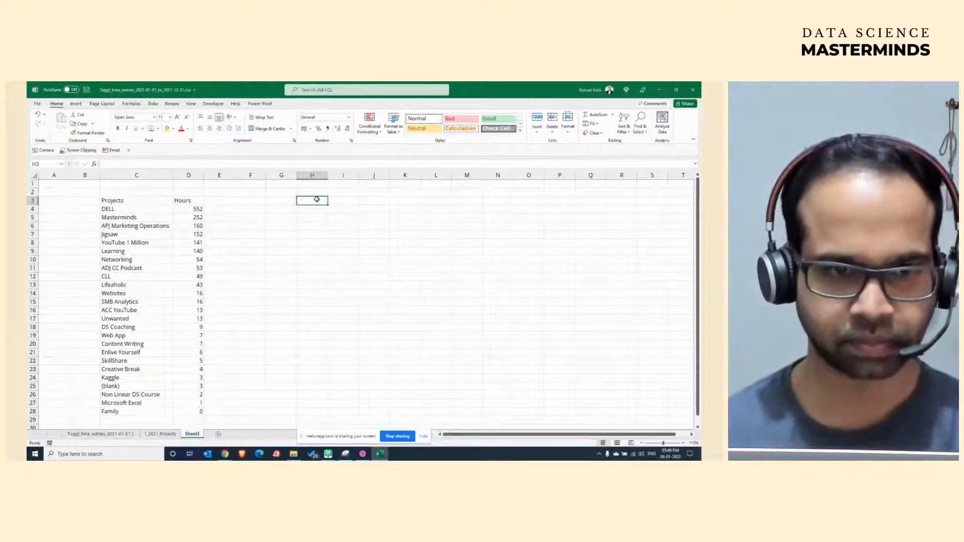
left_click(155, 310)
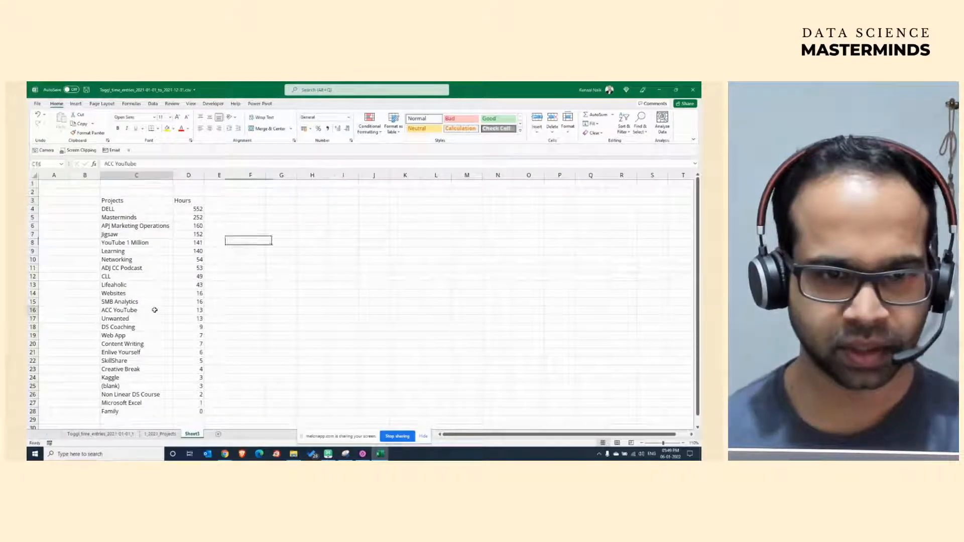
left_click_drag(155, 310, 284, 314)
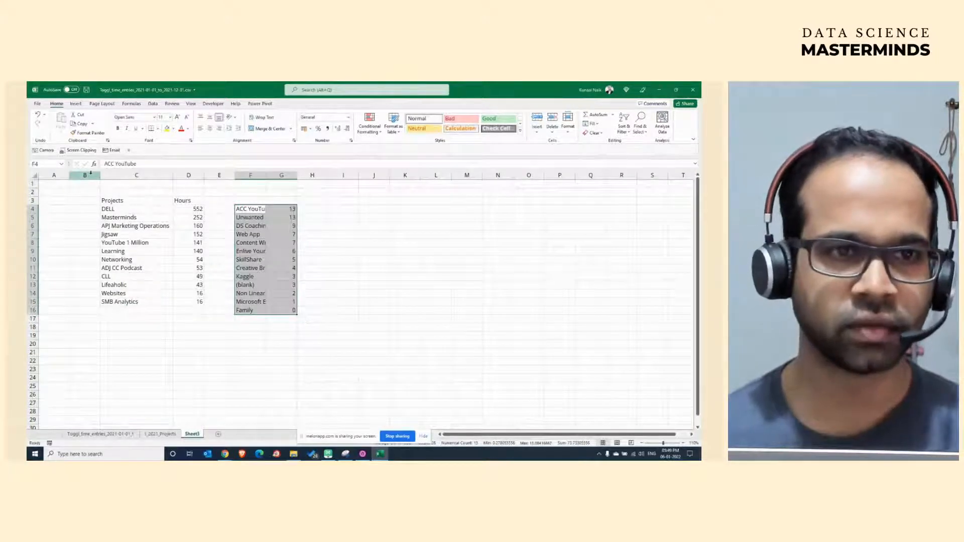
Delete the empty columns A and B in front of the project list.
left_click_drag(91, 172, 62, 175)
right_click(67, 176)
left_click(111, 299)
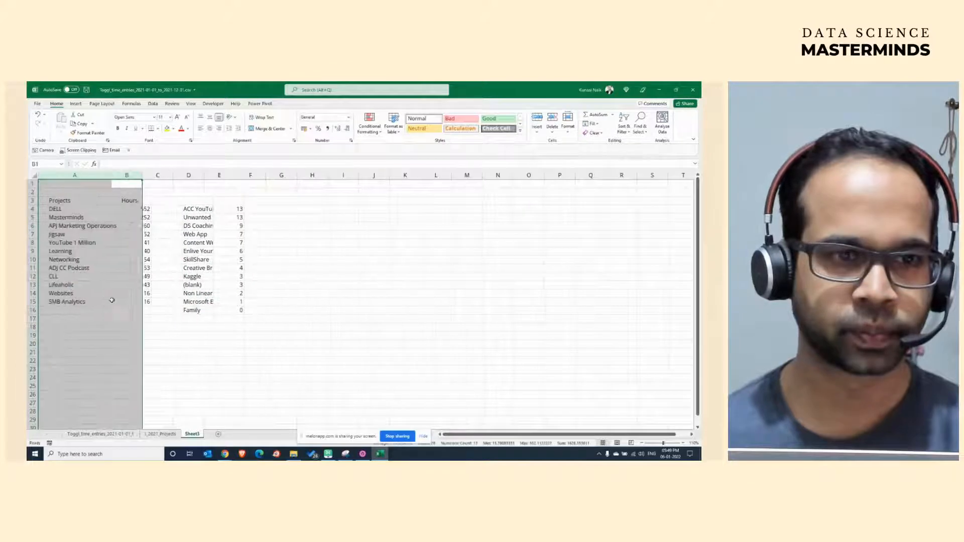
left_click(219, 352)
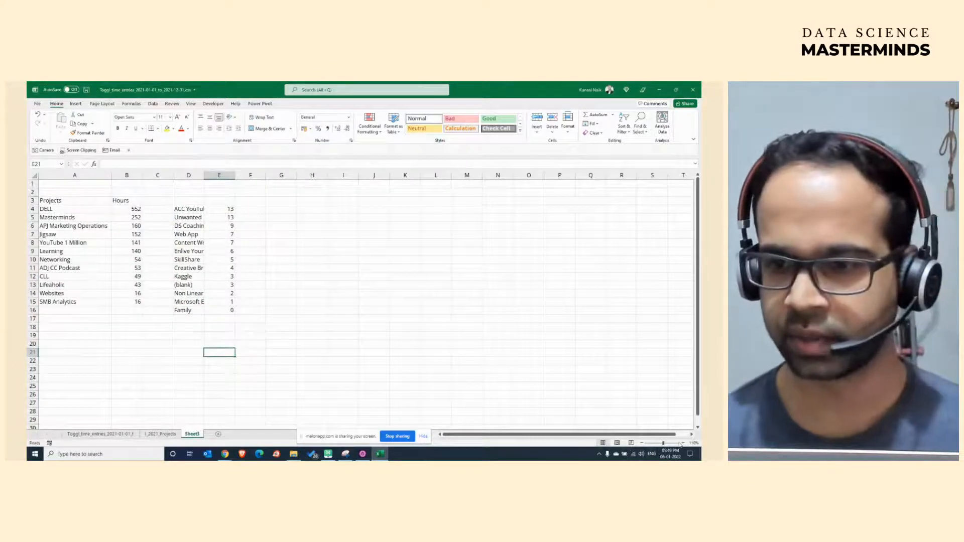
Zoom the sheet to 150% and narrow the empty column C between the two project lists.
left_click(682, 444)
left_click(682, 443)
left_click(683, 444)
left_click(683, 444)
scroll(360, 293, "up", 2)
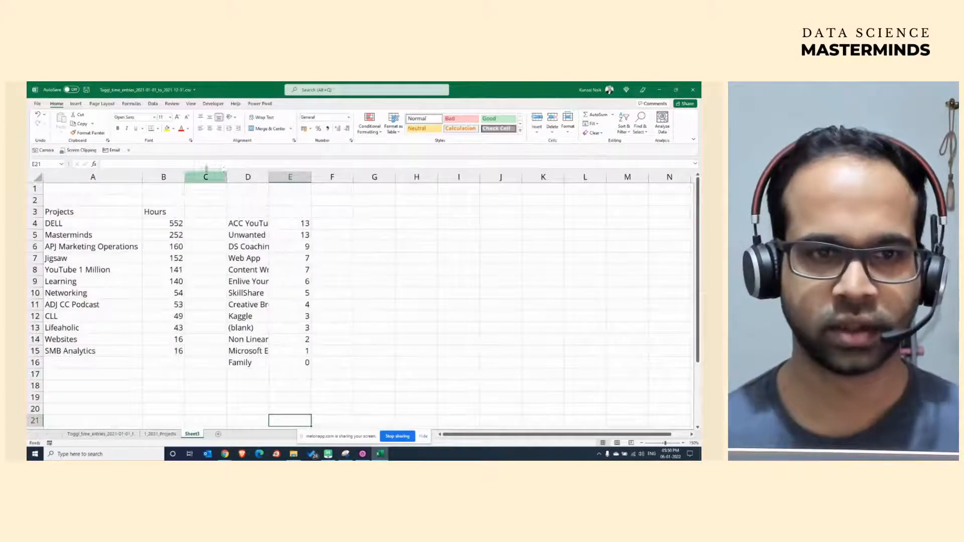
left_click_drag(227, 176, 196, 177)
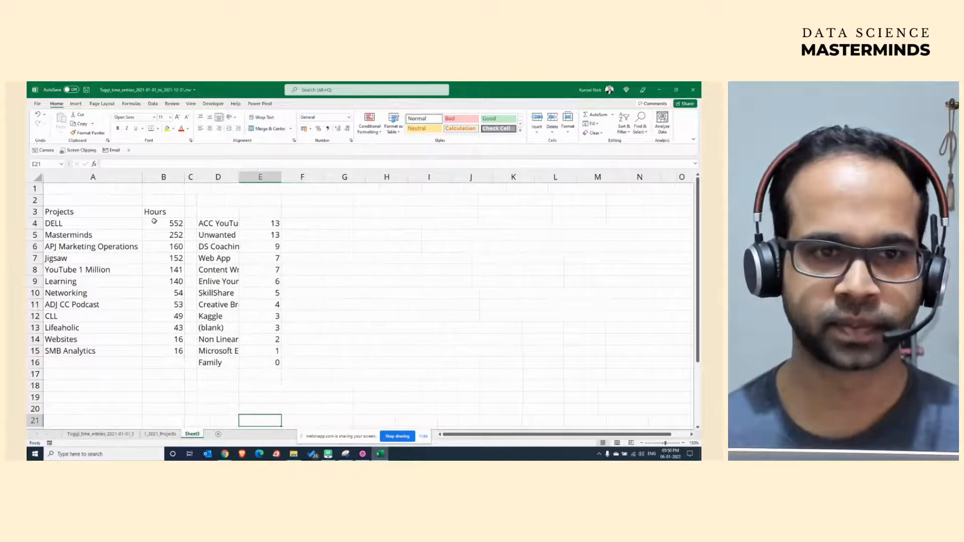
Copy the Projects and Hours headers above the second list in D3:E3 and fit column D to its contents.
left_click(141, 211)
left_click_drag(141, 210, 166, 211)
key("ctrl+c")
left_click(216, 211)
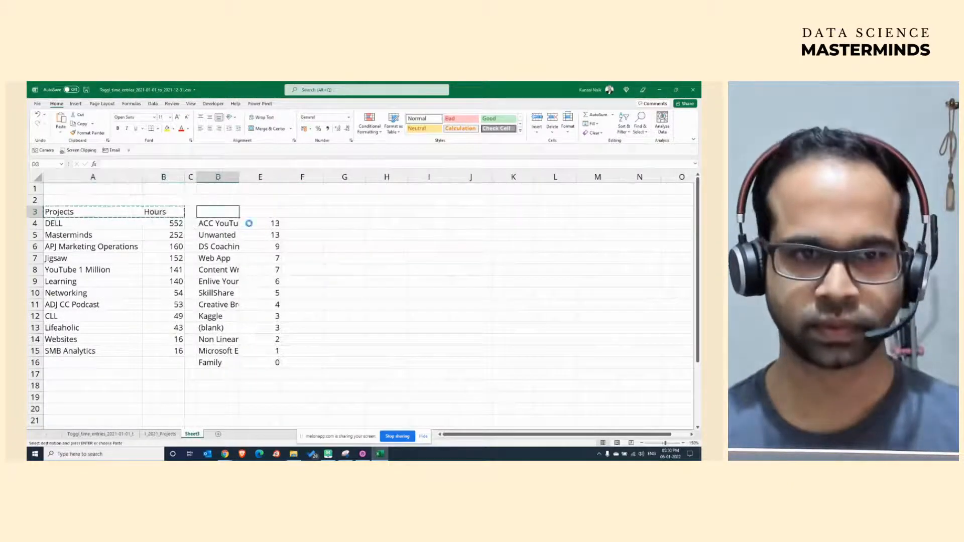
key("ctrl+v")
double_click(239, 177)
left_click(241, 270)
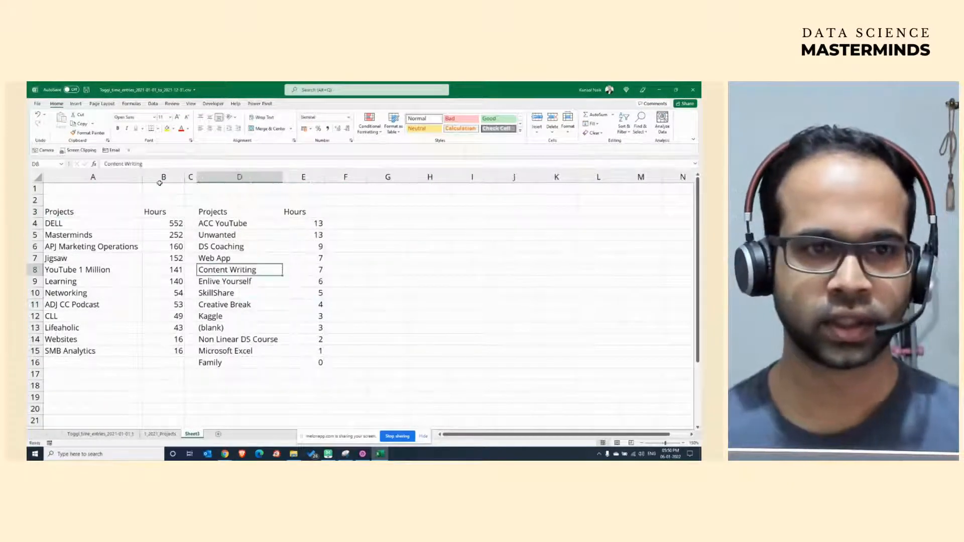
left_click_drag(96, 215, 166, 224)
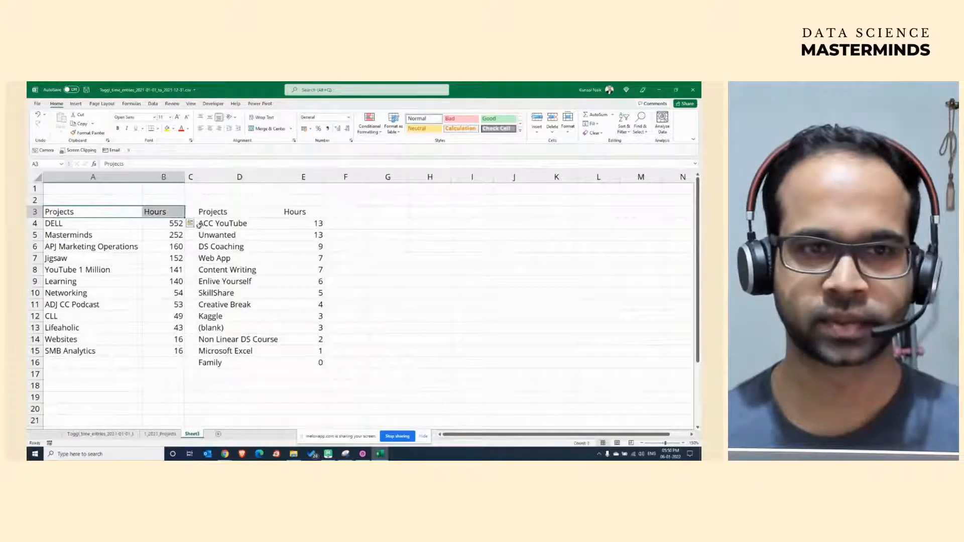
left_click(222, 225)
Enter the category headers Stop, Continue and Start in H3:J3, beside the two project lists.
left_click(439, 210)
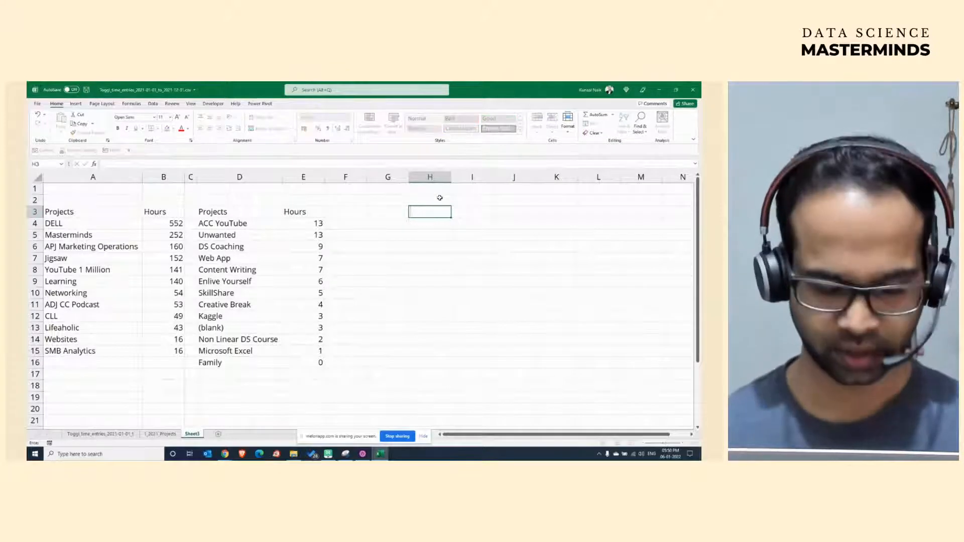
type("op")
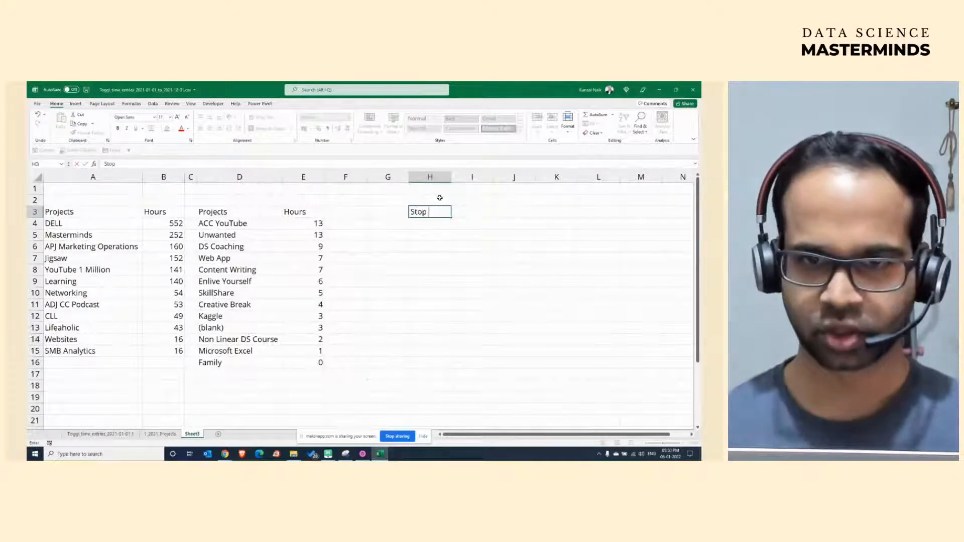
key("Return")
key("Up")
key("Right")
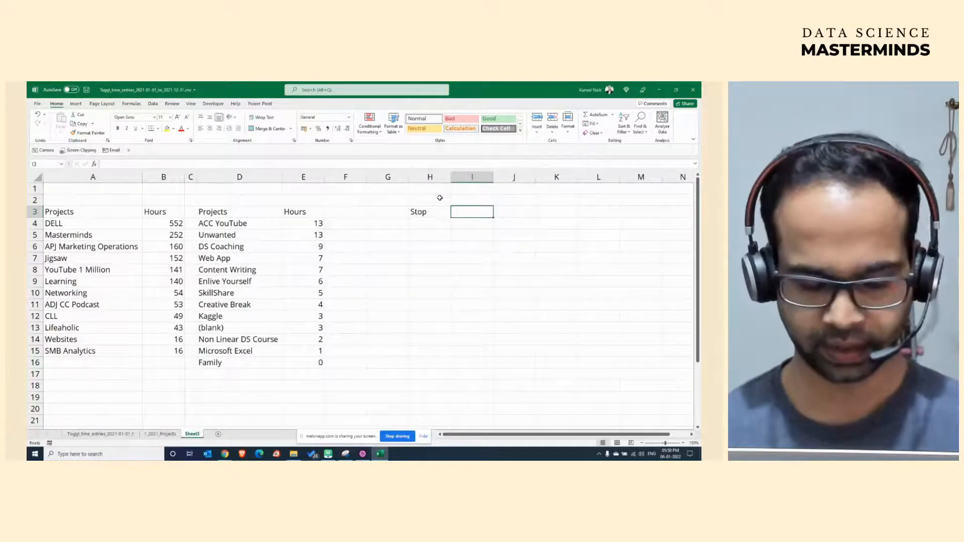
type("Con")
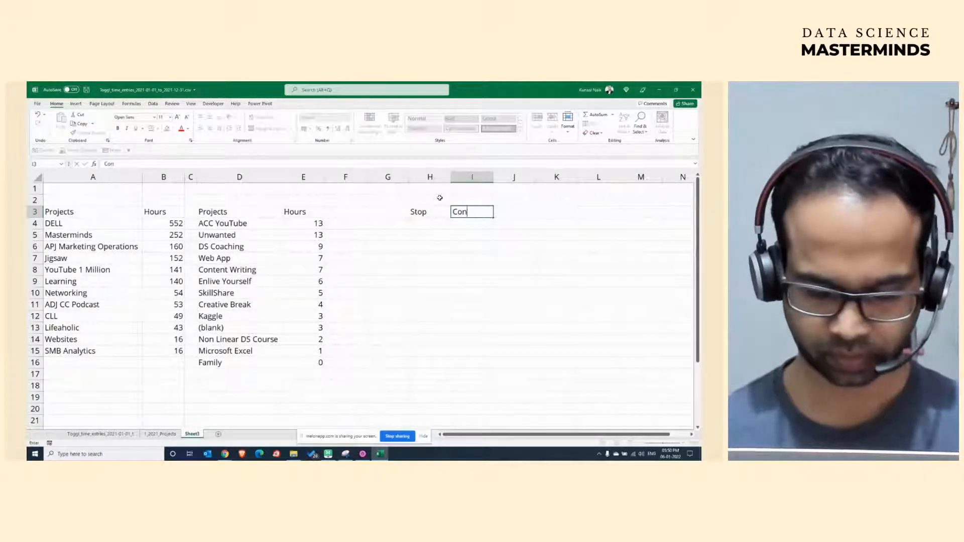
type("tinue")
key("Return")
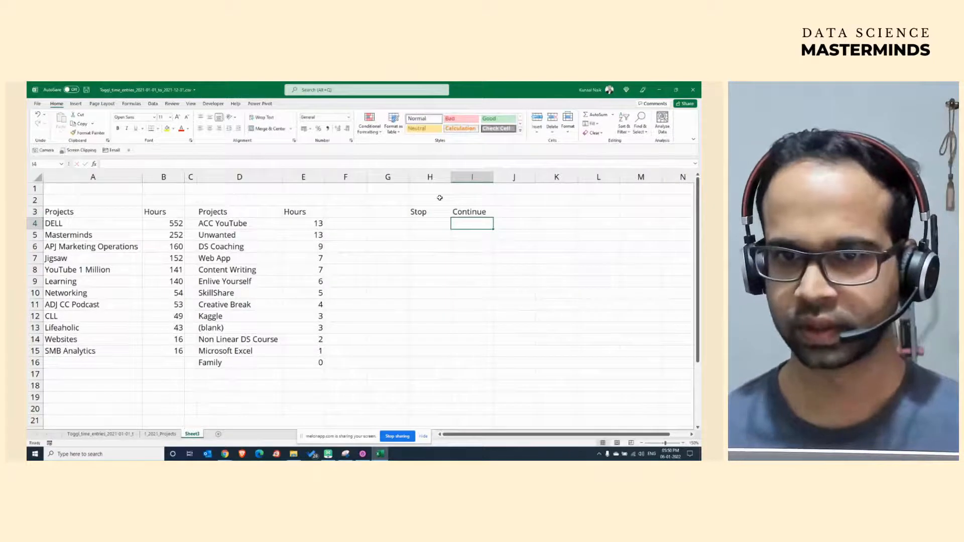
key("Up")
key("Right")
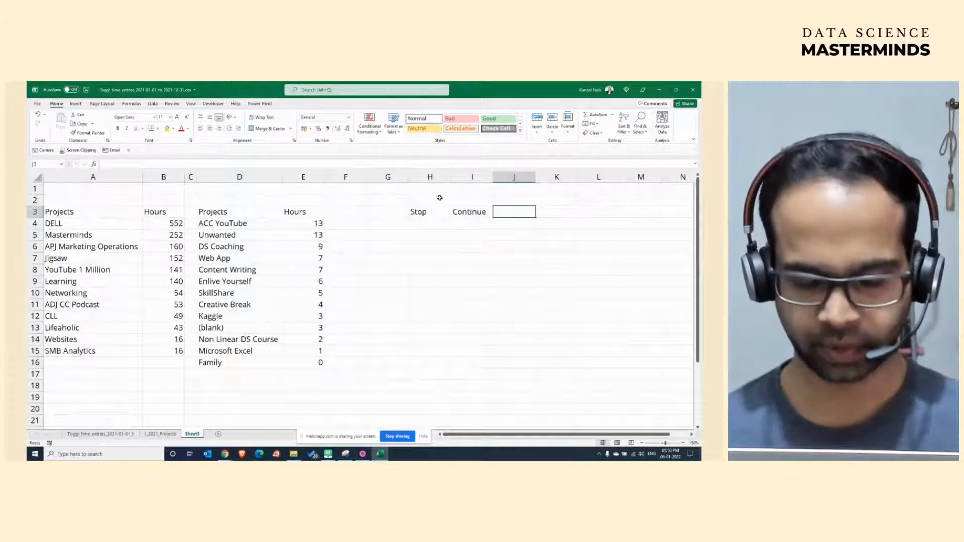
type("Start")
key("Return")
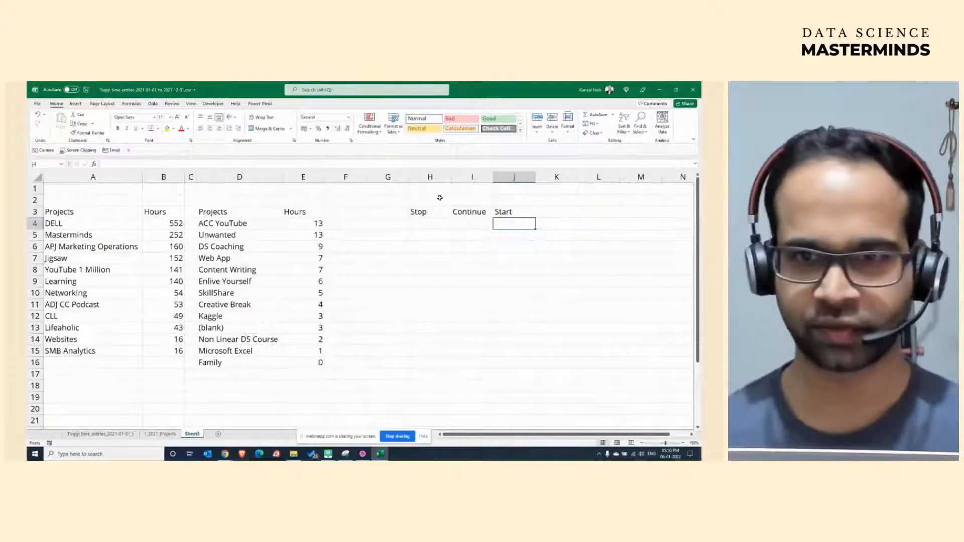
key("Up")
key("Right")
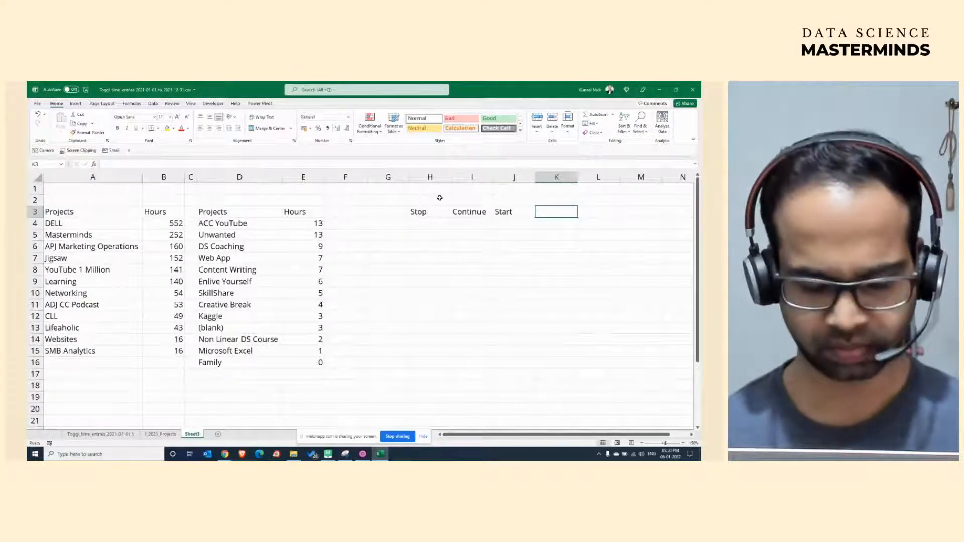
type("Im")
key("BackSpace")
key("BackSpace")
type("Im")
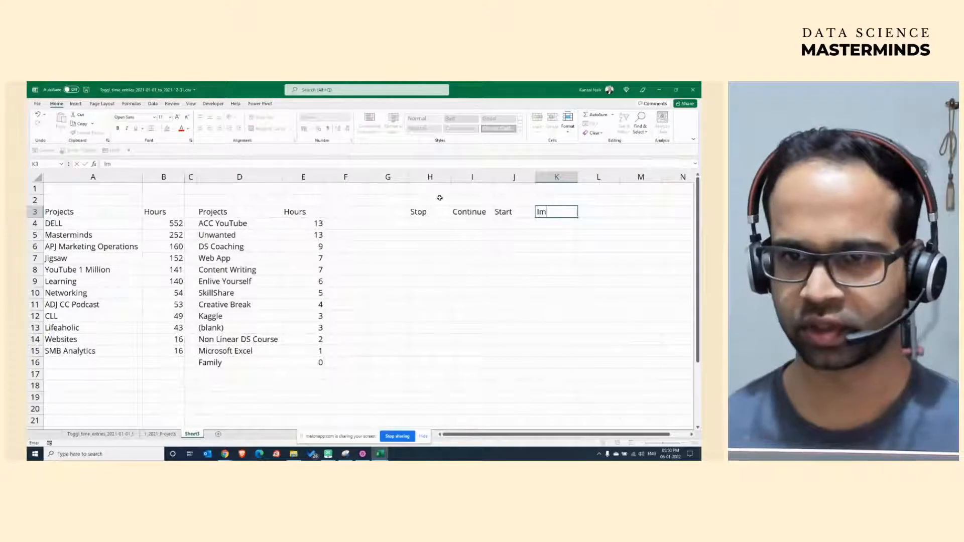
type("prove")
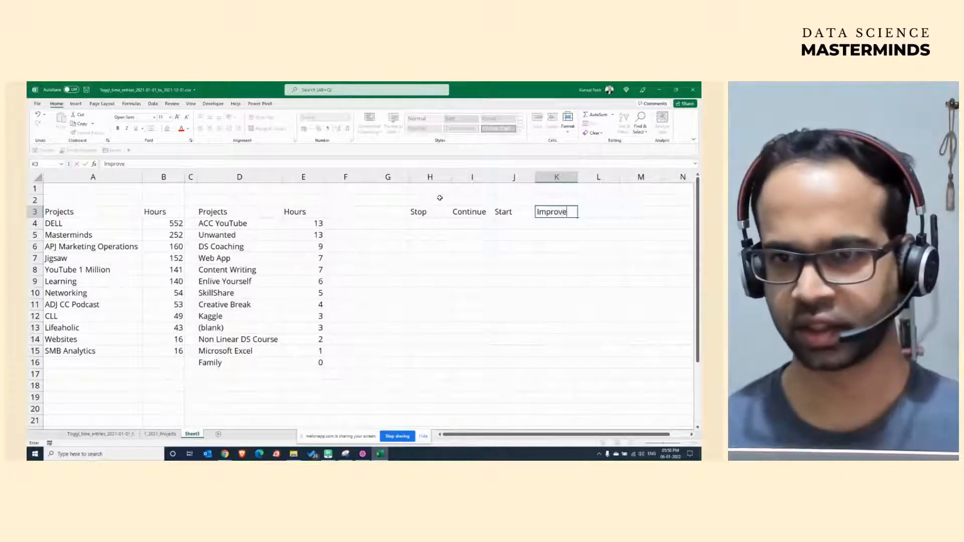
key("Escape")
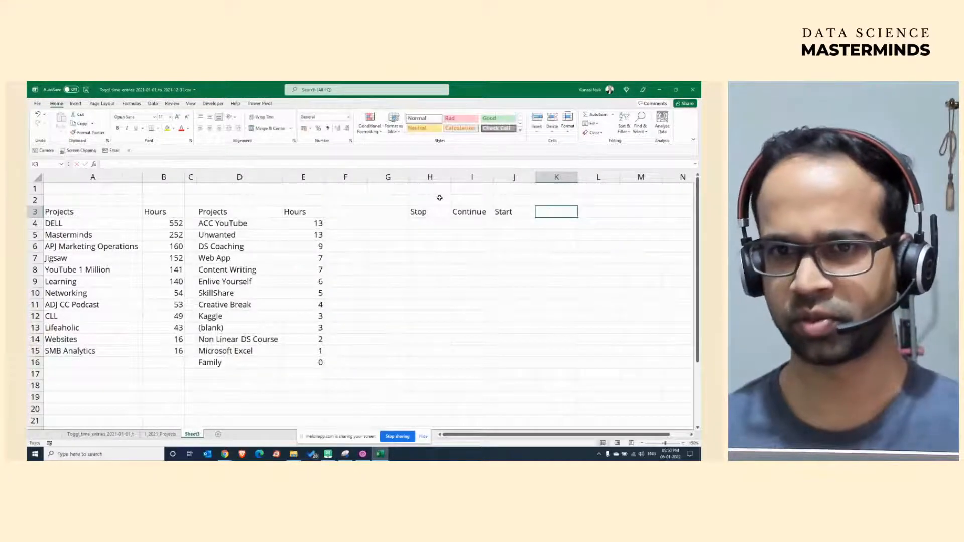
Centre the Stop, Continue and Start headers horizontally in H3:J3.
left_click_drag(432, 211, 508, 212)
left_click(491, 234)
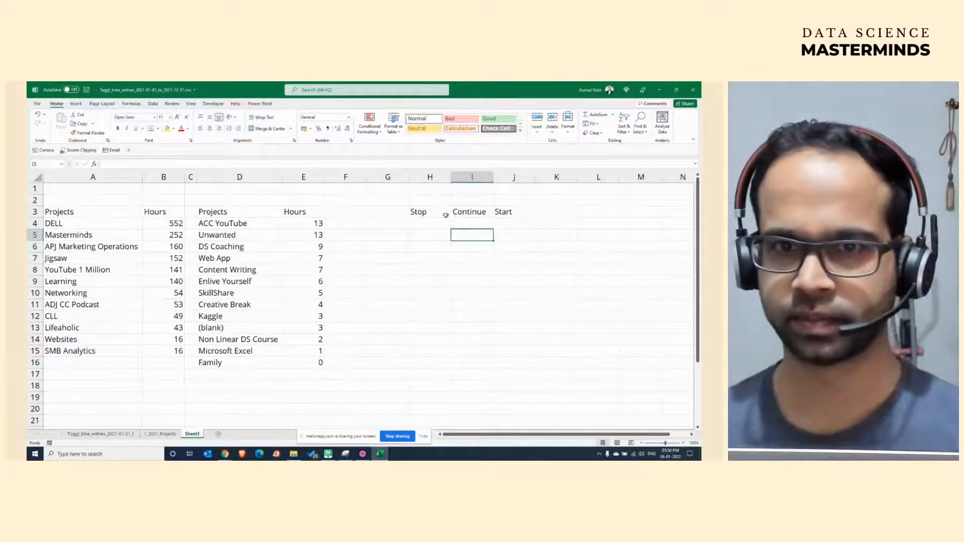
left_click_drag(445, 214, 520, 211)
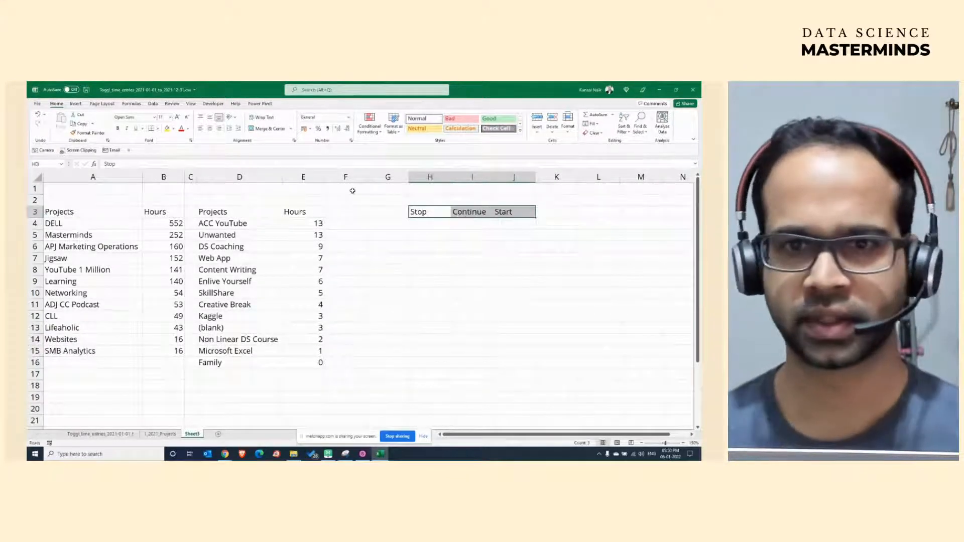
left_click(210, 129)
left_click(471, 200)
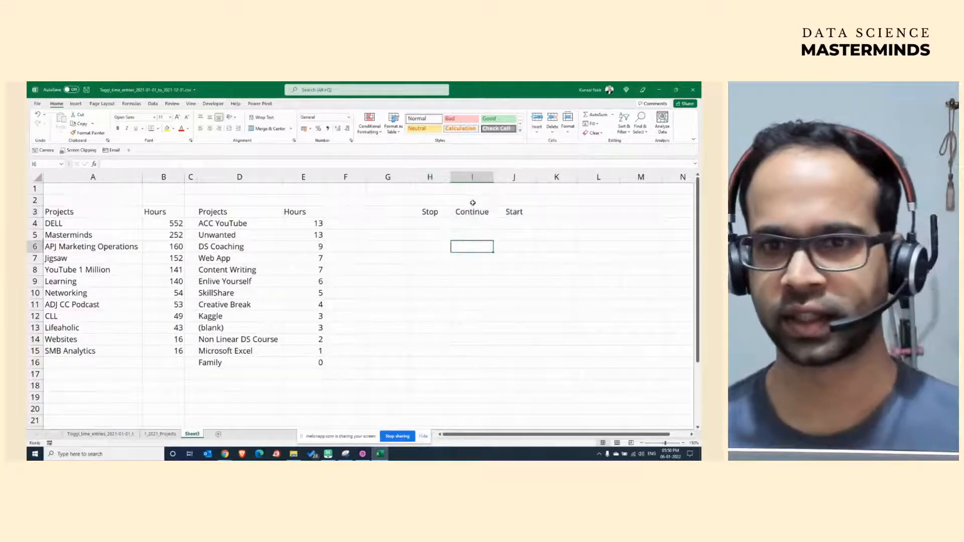
left_click(517, 210)
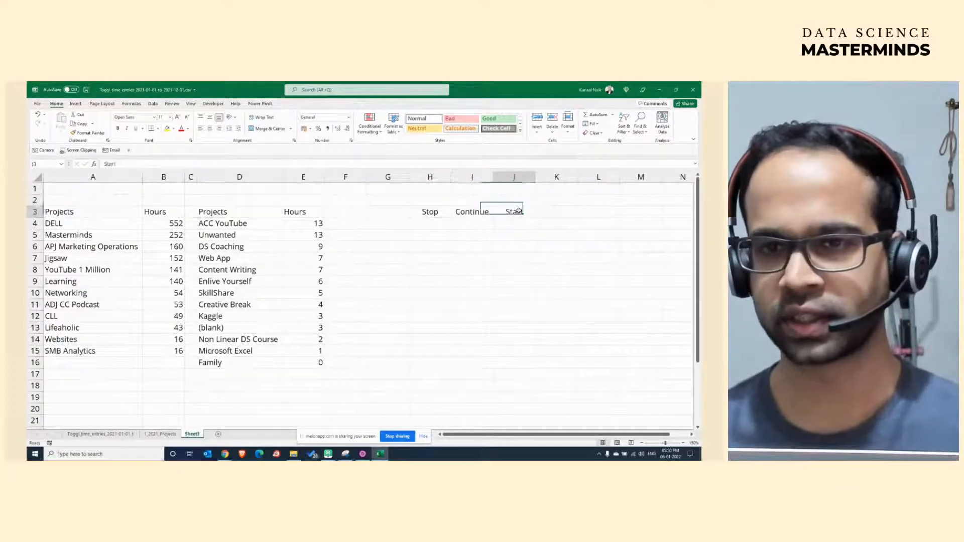
left_click(431, 214)
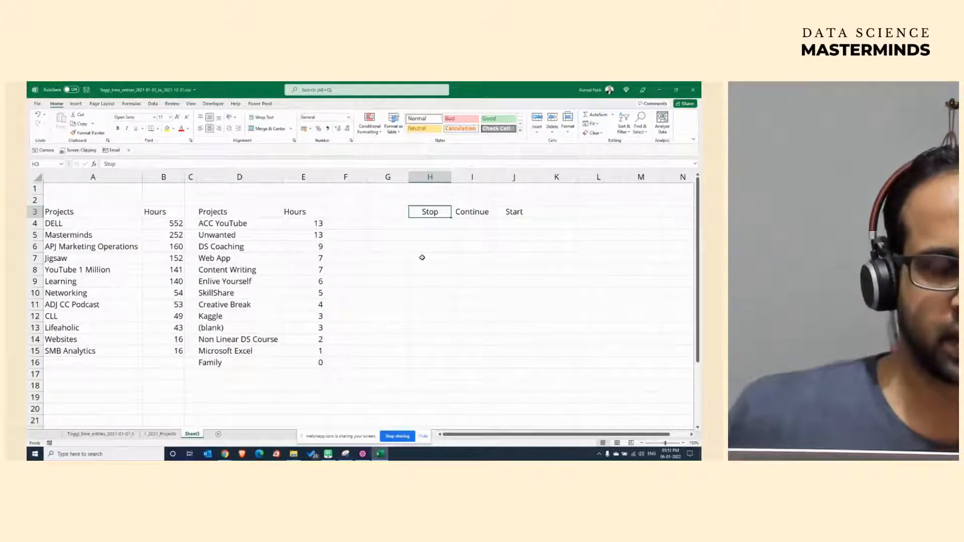
Copy ACC YouTube from the second project list into H4 under Stop and fit column H to its contents.
left_click(262, 225)
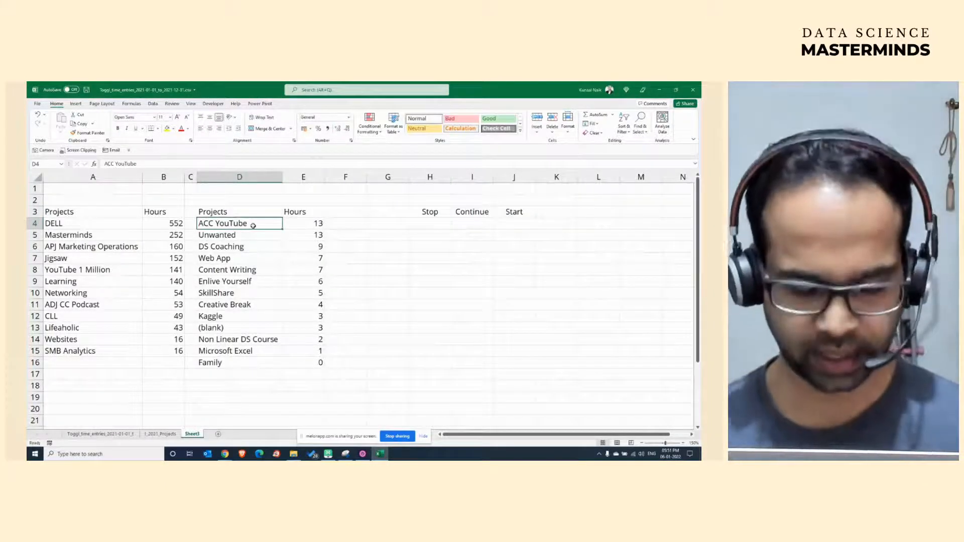
key("ctrl+c")
left_click(430, 223)
key("ctrl+v")
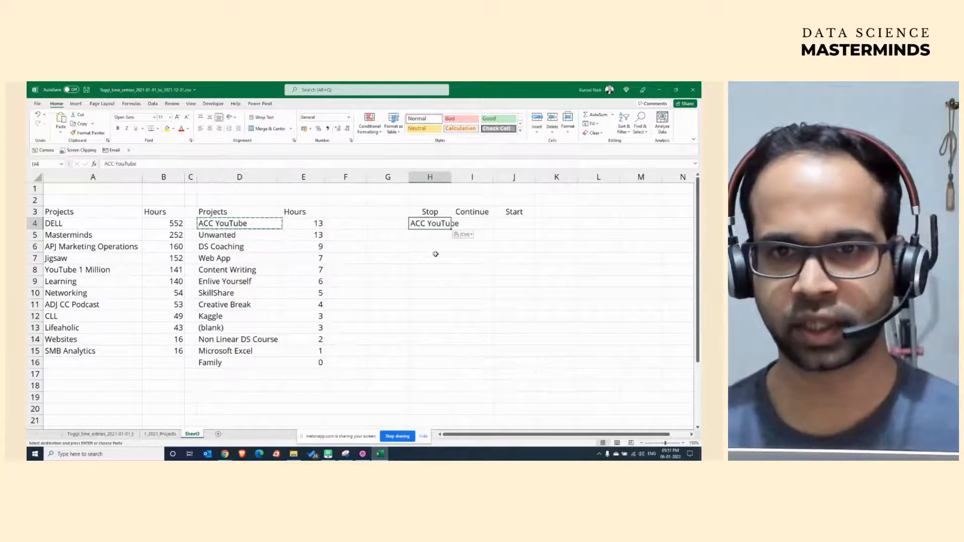
double_click(450, 177)
key("Escape")
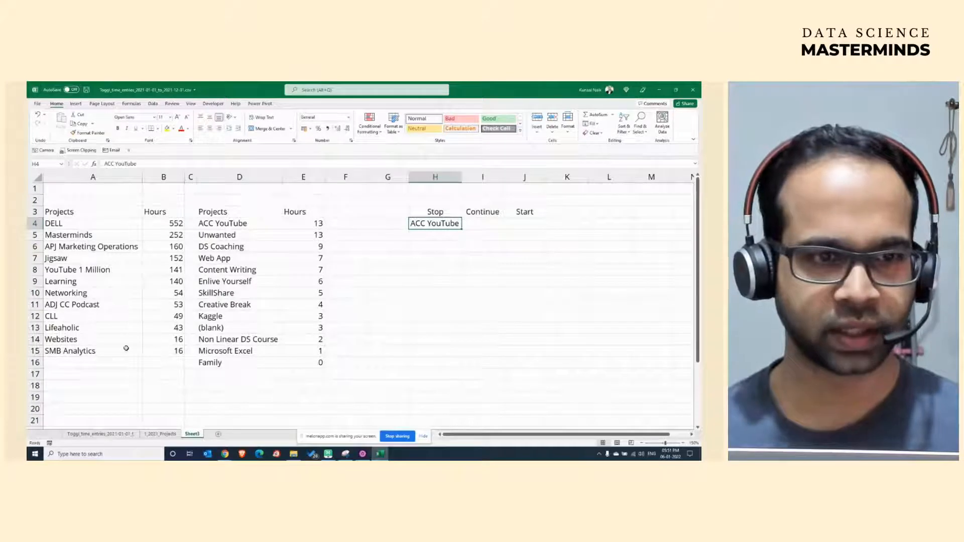
Copy ADJ CC Podcast from the main project list into H5 under Stop and widen column H to fit it.
left_click(116, 306)
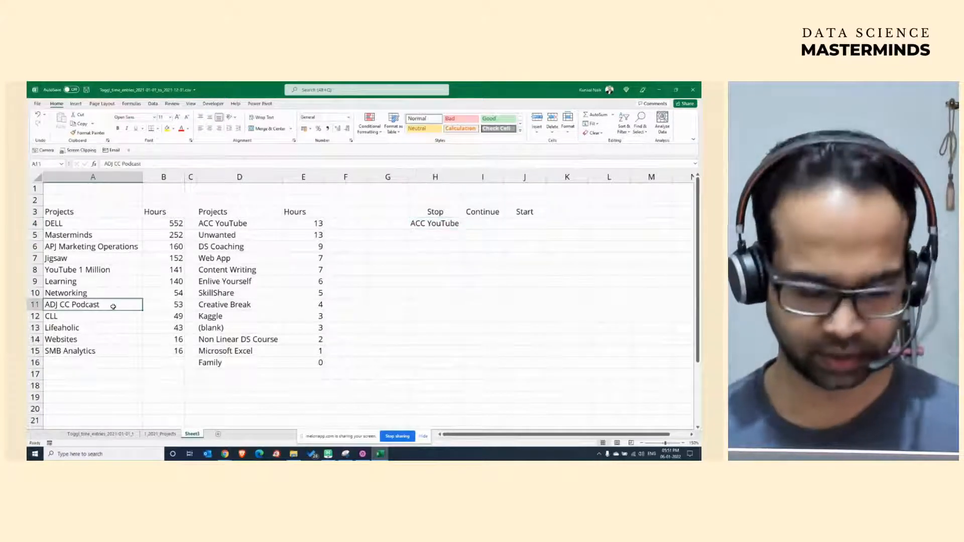
key("ctrl+c")
left_click(427, 236)
key("ctrl+v")
left_click(438, 292)
key("Escape")
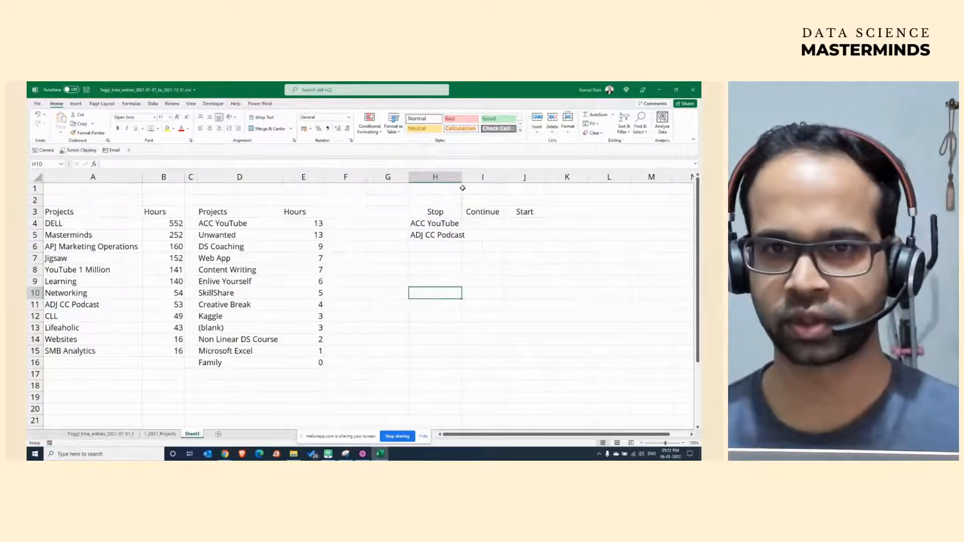
left_click(436, 270)
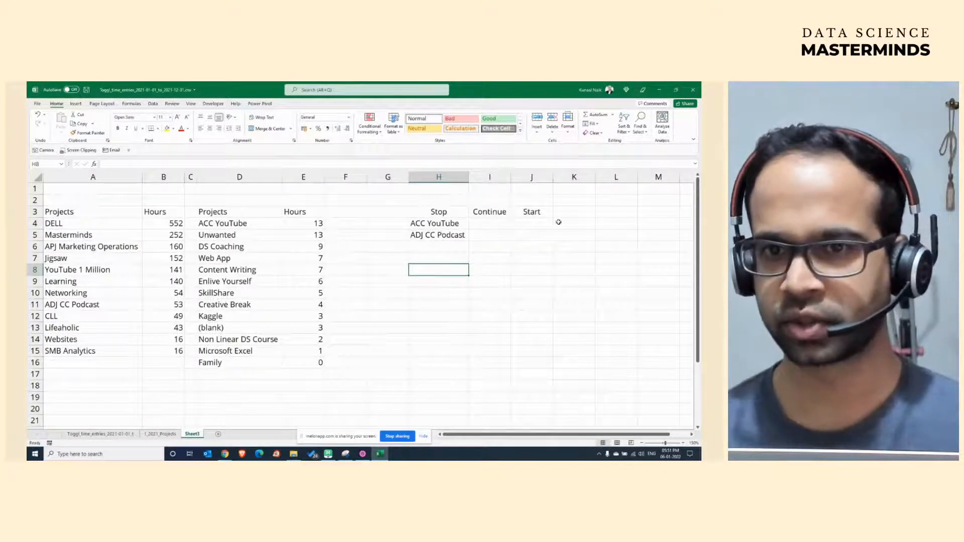
Widen column J slightly and enter Data Science in J4 and the presenter's full name in J5 under Start.
left_click(533, 223)
left_click_drag(553, 178, 566, 179)
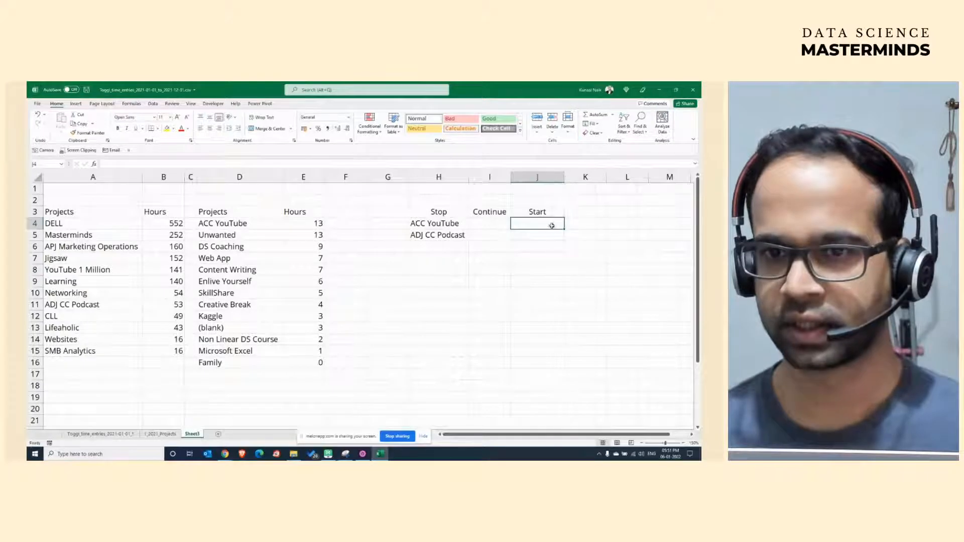
type("Data Science")
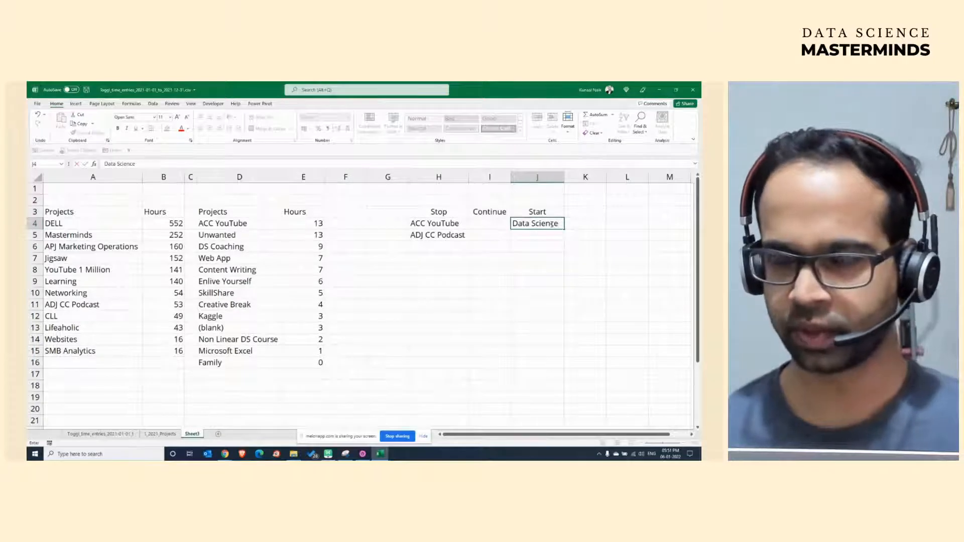
key("Return")
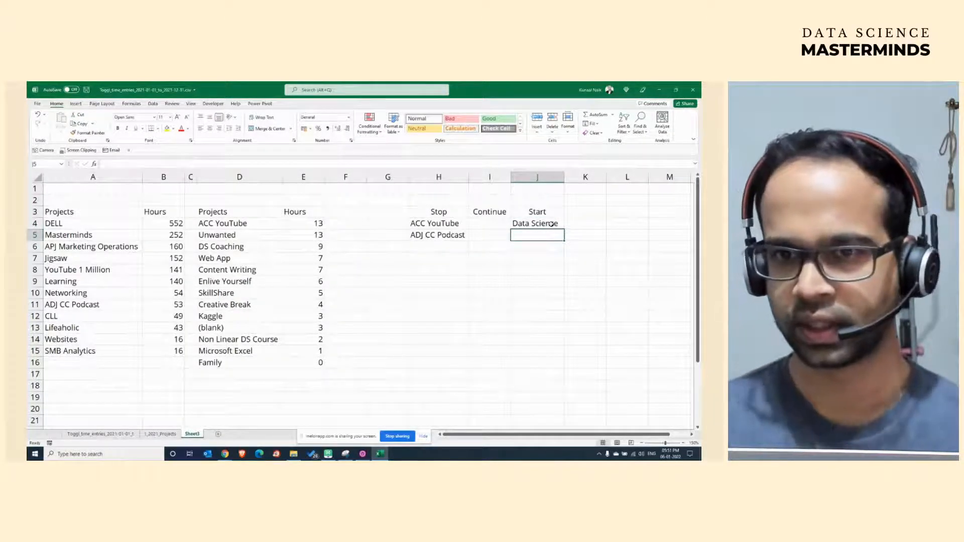
type("Kunaal")
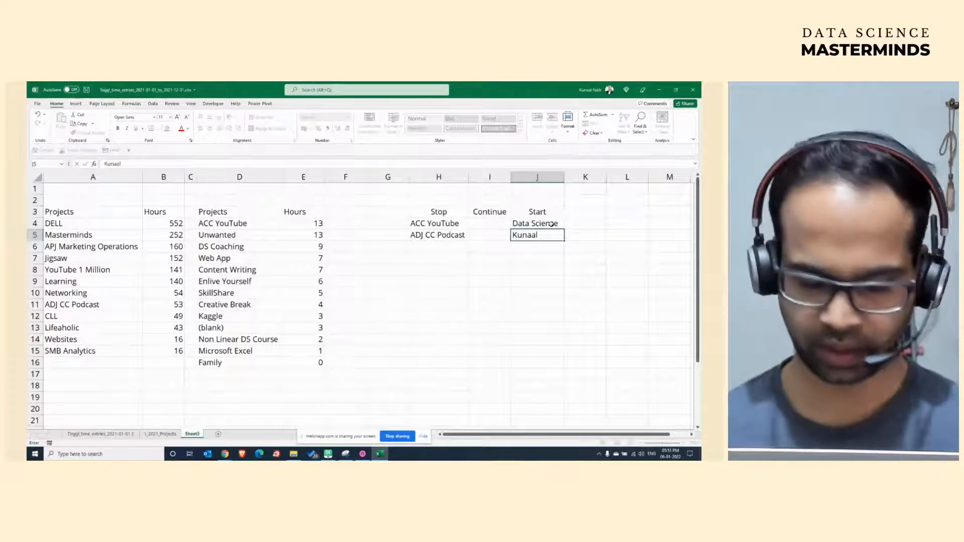
type(" Naik")
key("Return")
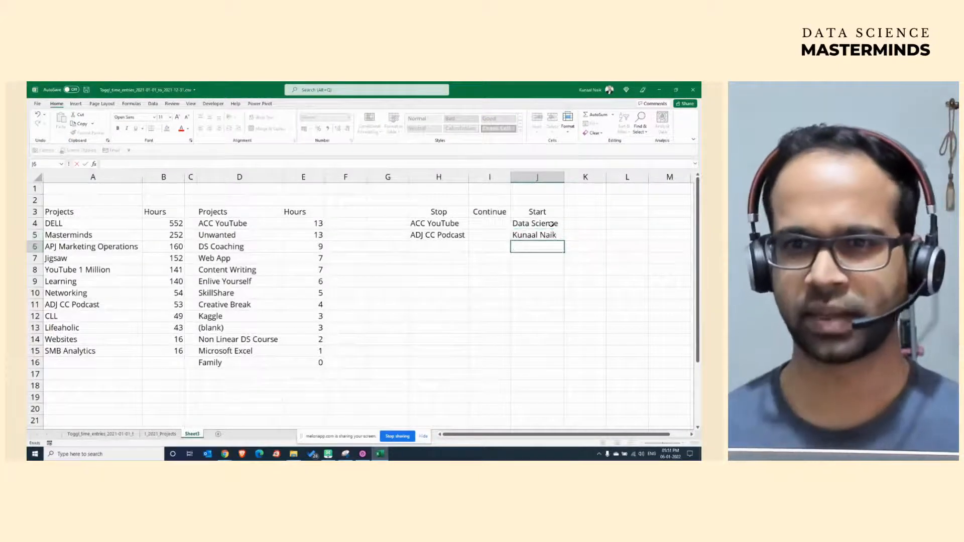
left_click(547, 232)
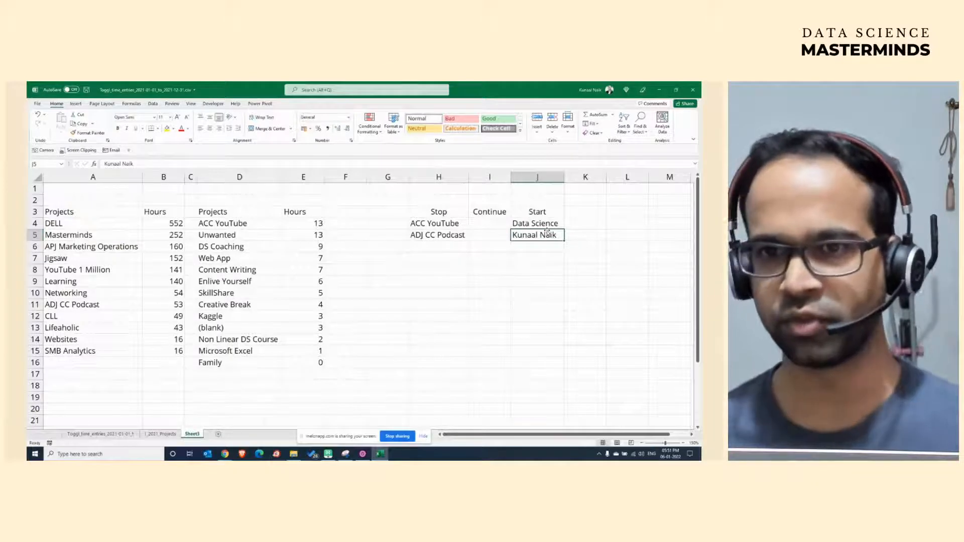
left_click(552, 223)
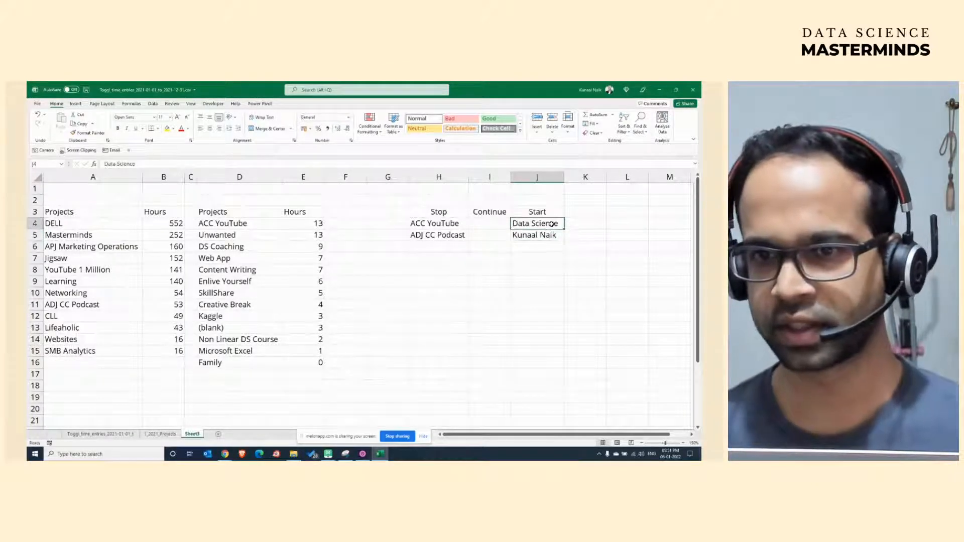
right_click(551, 176)
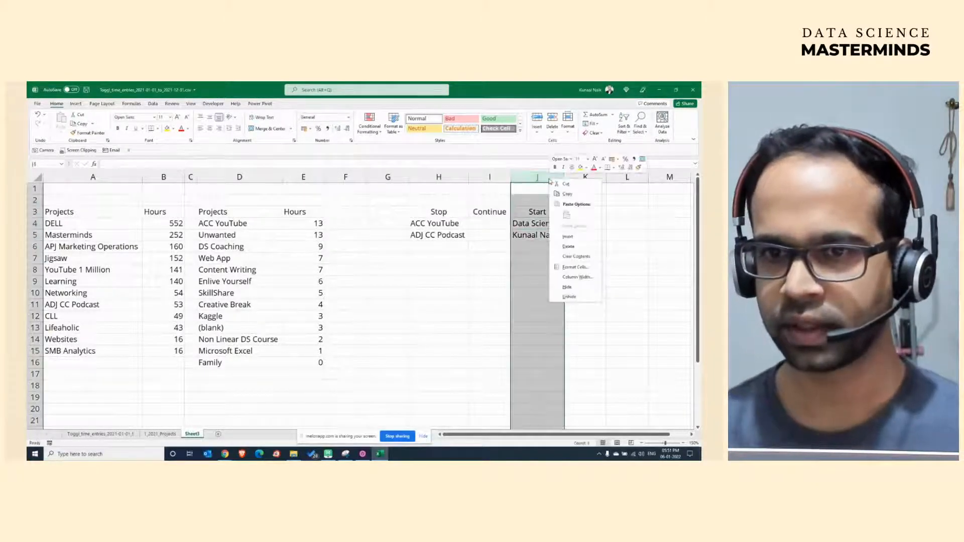
key("Escape")
Add the prefix "Podcast - " to the Data Science entry in J4.
left_click(552, 222)
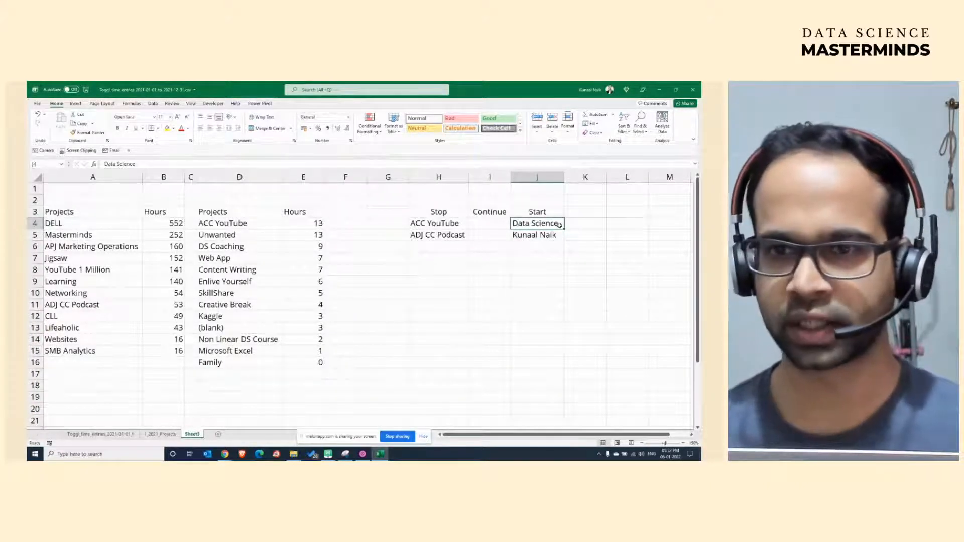
double_click(513, 222)
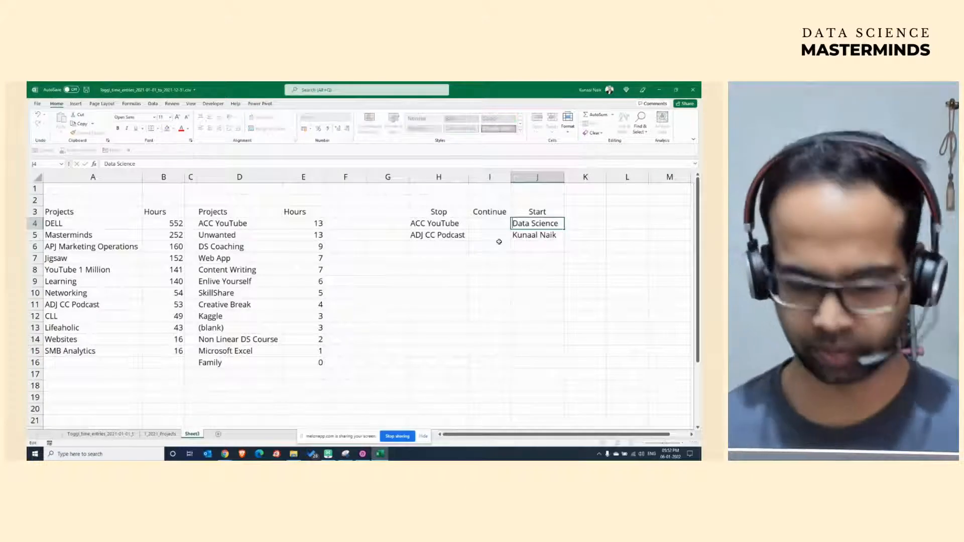
type("Podcast ")
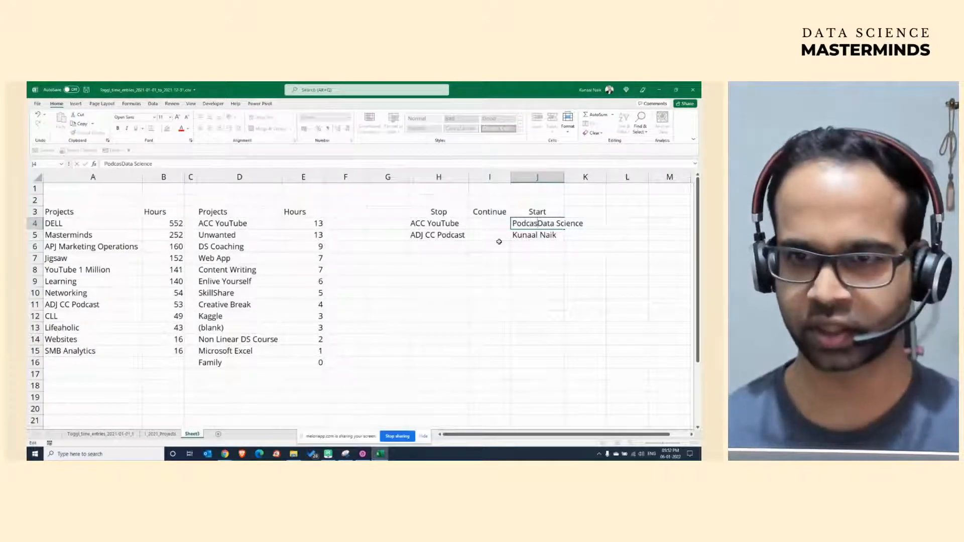
type("-")
key("Return")
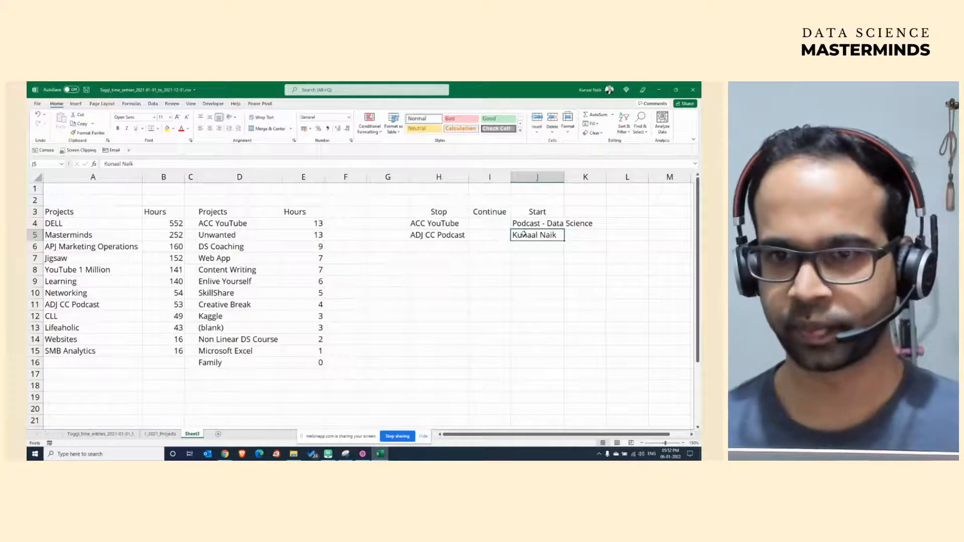
Add the prefix "Prodcast/YouTube Live - " to the presenter's name in J5 under Start.
double_click(513, 235)
type("Prodcast ")
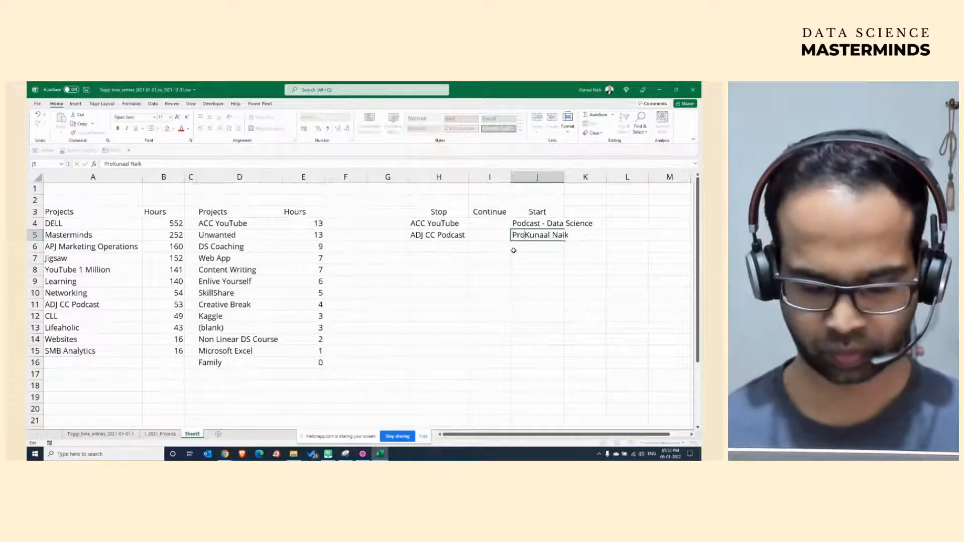
type("-")
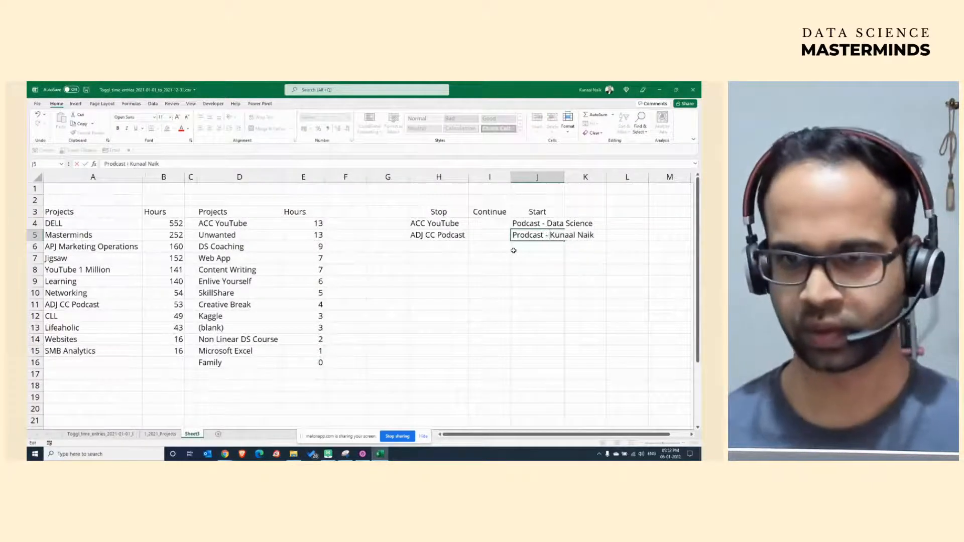
key("Left")
key("Left")
key("Left")
type("/YouTube Line")
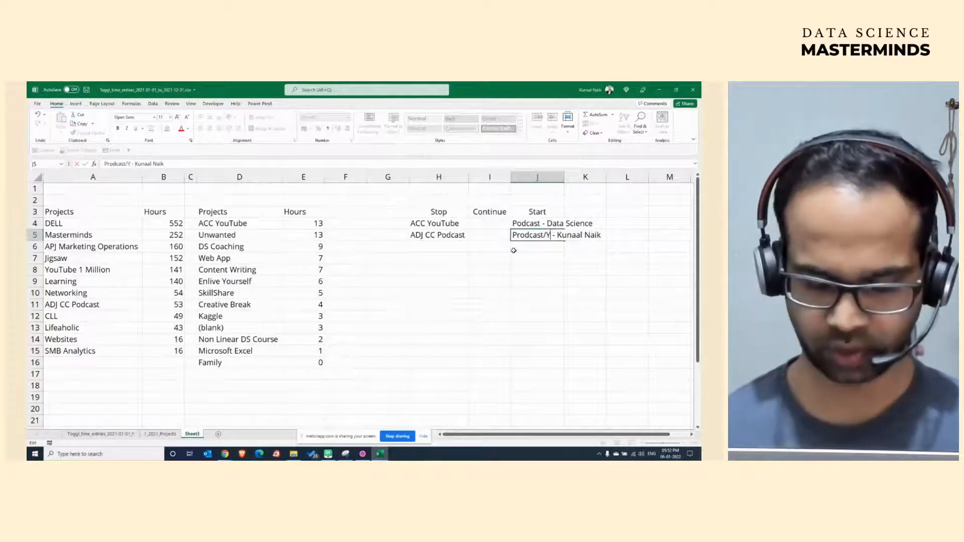
key("BackSpace")
key("BackSpace")
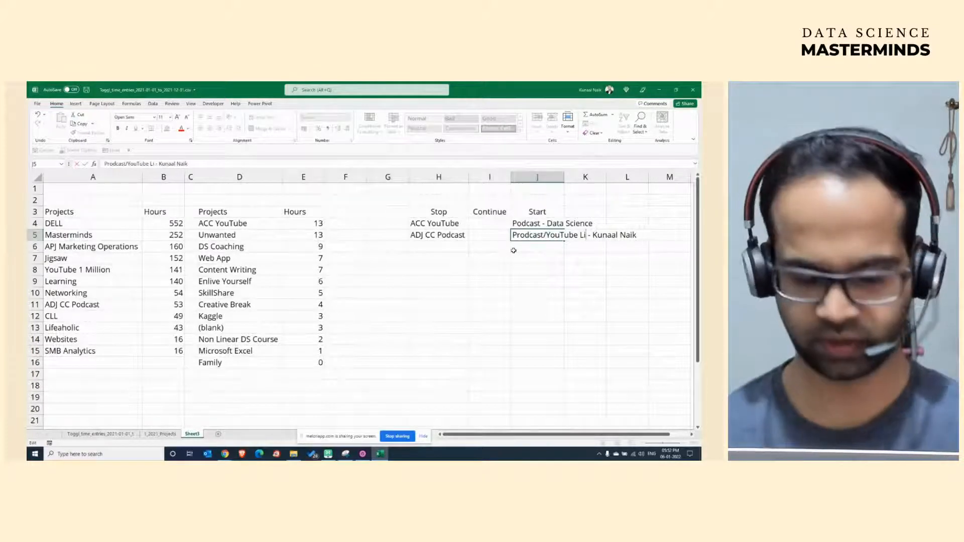
type("ve")
key("Return")
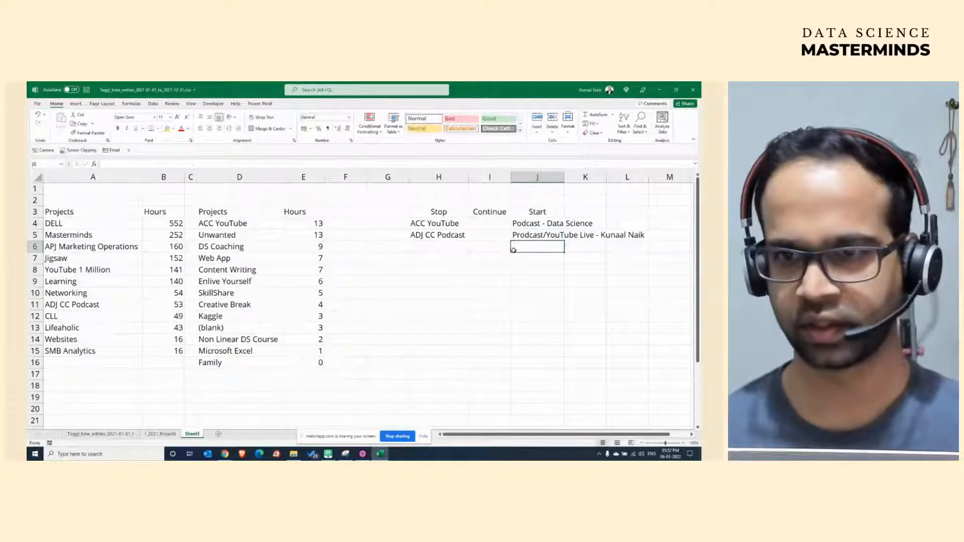
Fit column J to its contents and extend the J4 entry to read "Podcast/YouTube Live - Data Science".
left_click(542, 223)
double_click(564, 177)
double_click(540, 223)
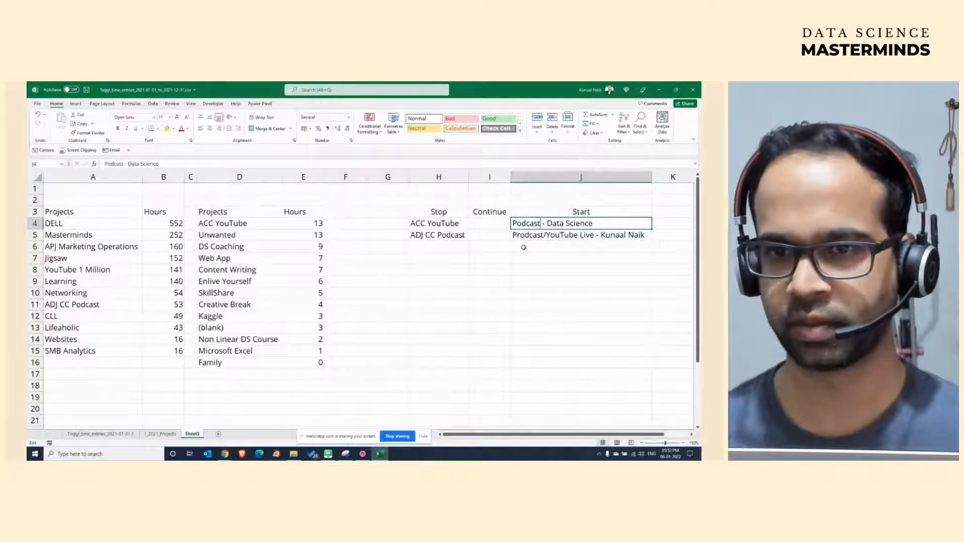
type("/YouTube")
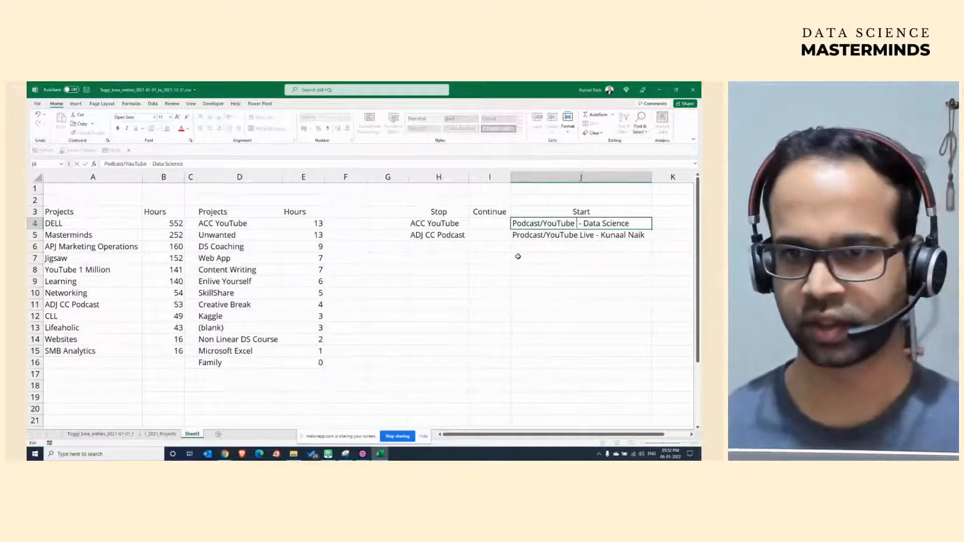
type(" Live")
key("Return")
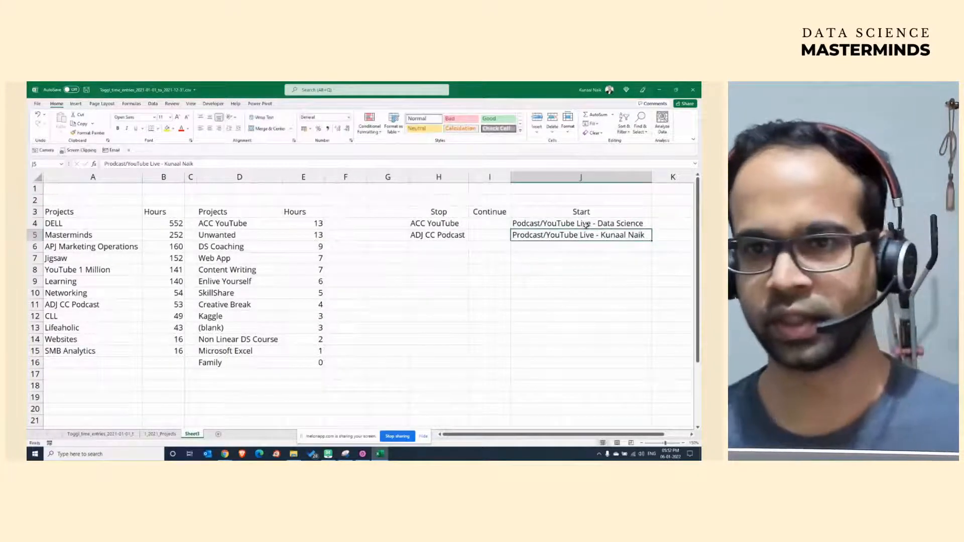
left_click(585, 225)
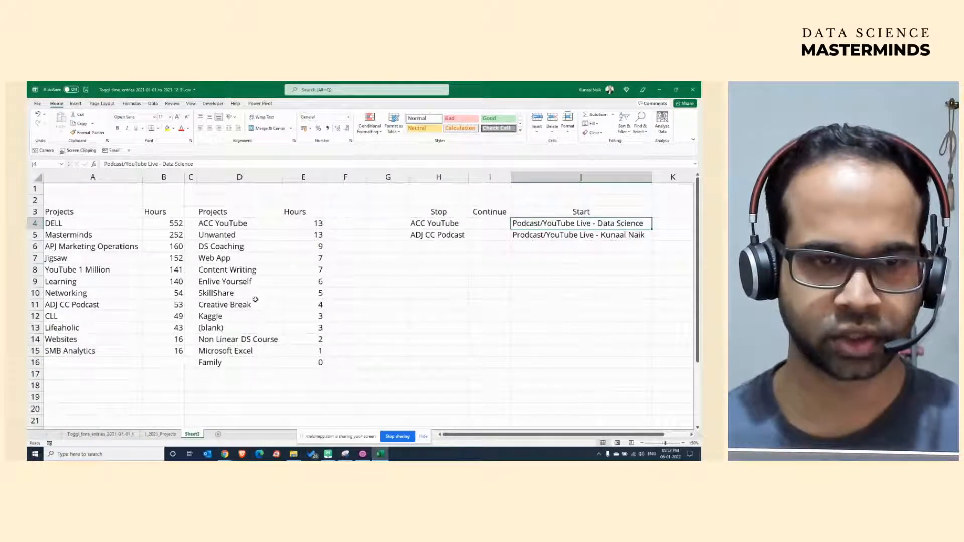
Copy SkillShare from the second project list into H6 under Stop.
left_click(238, 248)
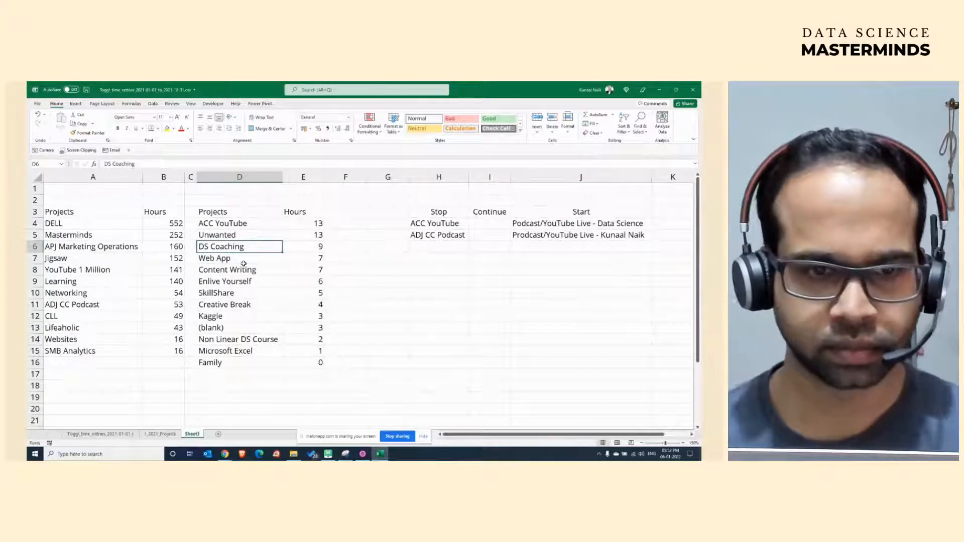
left_click(248, 292)
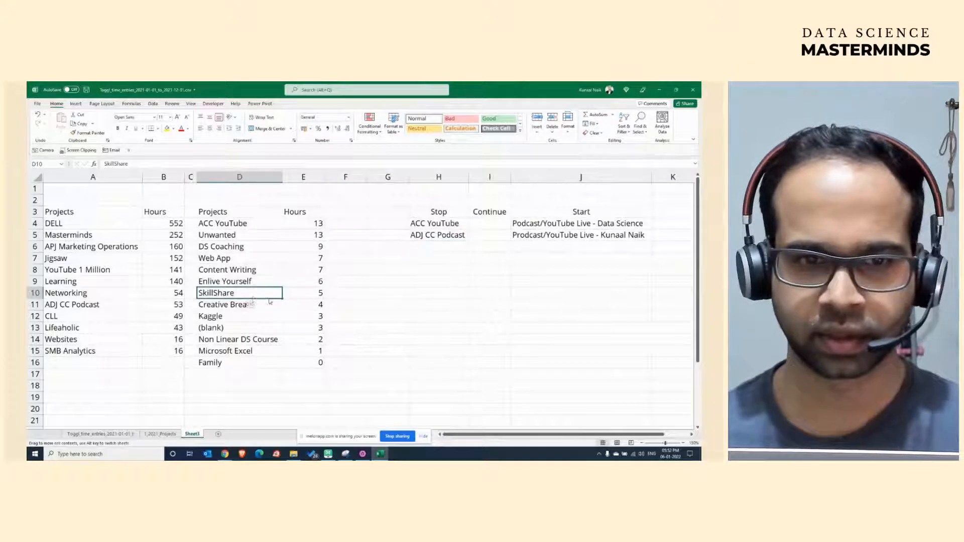
key("ctrl+c")
left_click(432, 247)
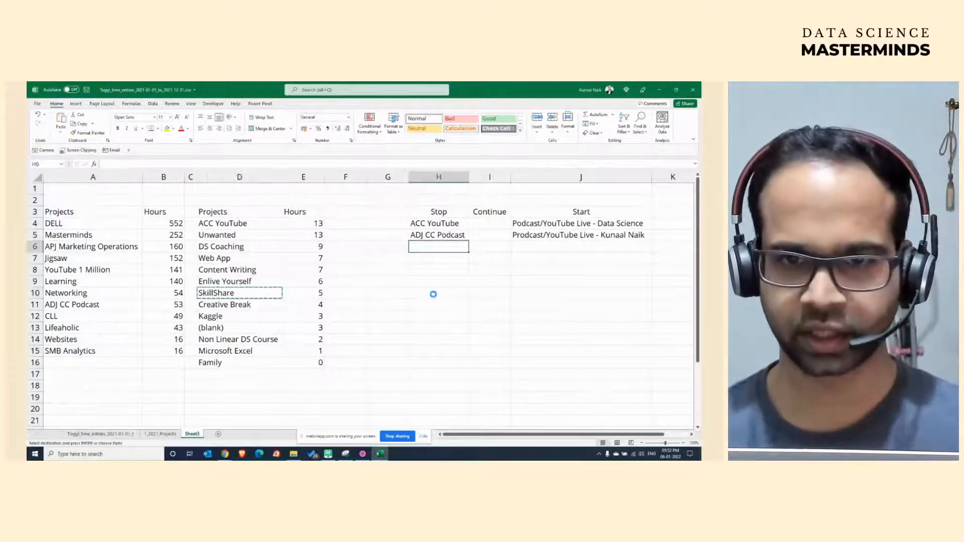
key("ctrl+v")
left_click(434, 316)
key("Escape")
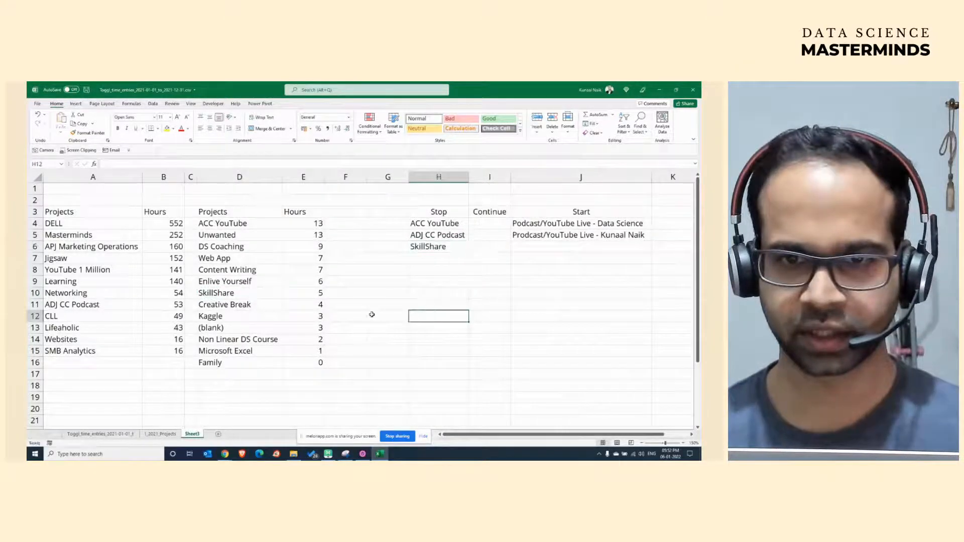
Copy Non Linear DS Course from the second project list into H7 under Stop and widen column H to fit it.
left_click(254, 313)
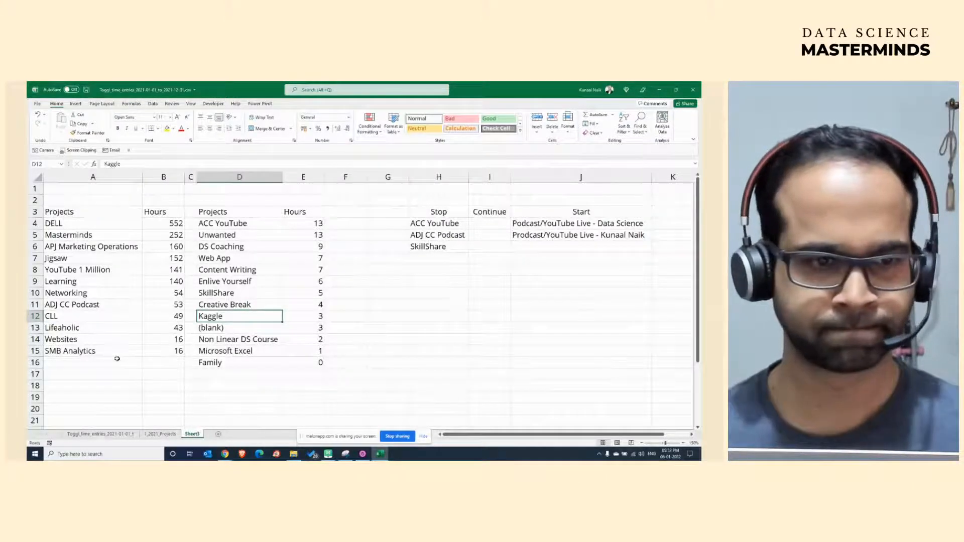
left_click(248, 342)
key("ctrl+c")
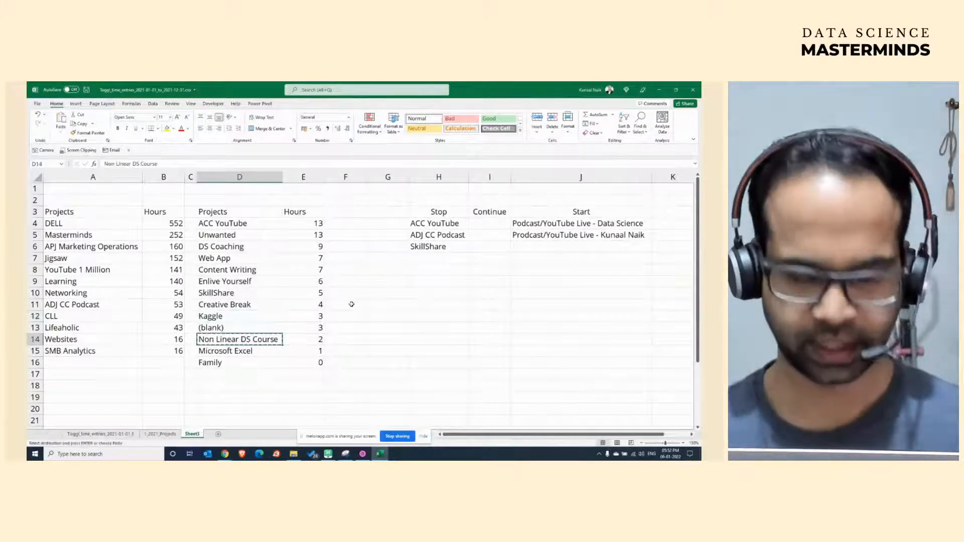
left_click(427, 255)
key("ctrl+v")
left_click(437, 304)
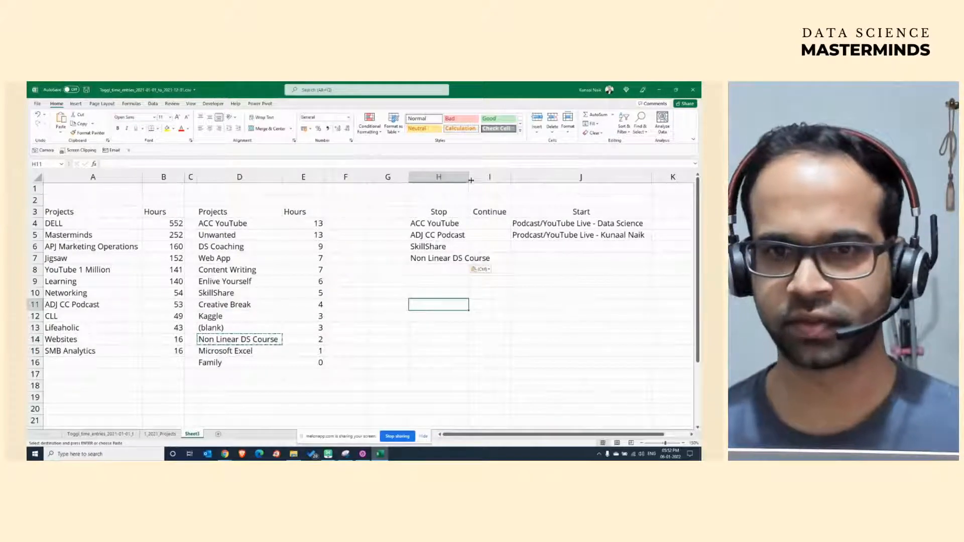
key("ctrl+w")
Delete the empty column G before the Stop list.
left_click(399, 177)
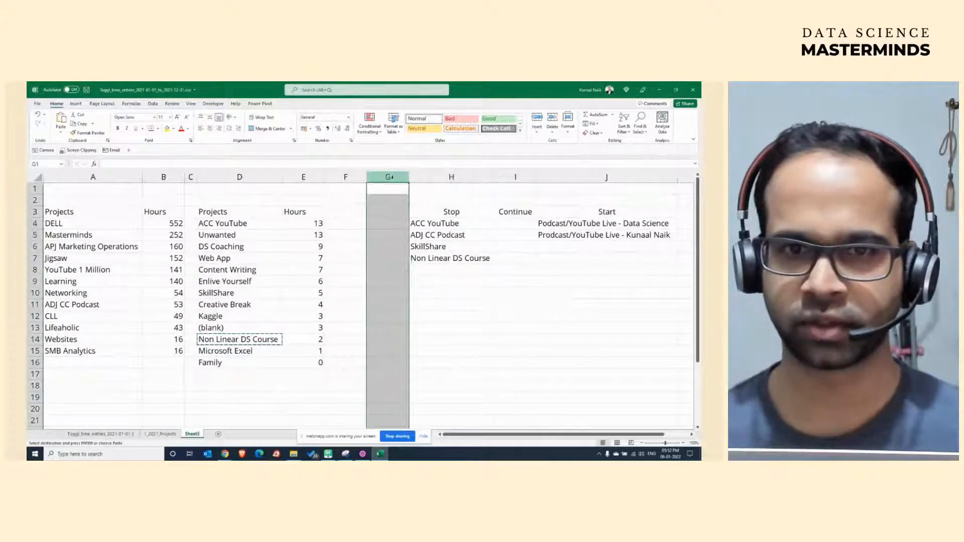
right_click(394, 179)
left_click(412, 247)
left_click(415, 315)
left_click(413, 297)
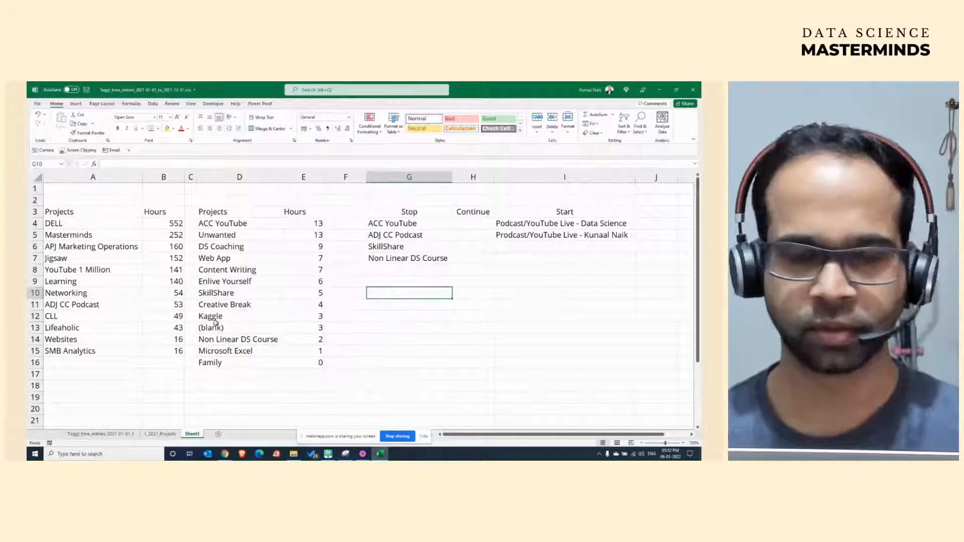
Copy Websites from the main project list into G8 under Stop.
left_click(114, 341)
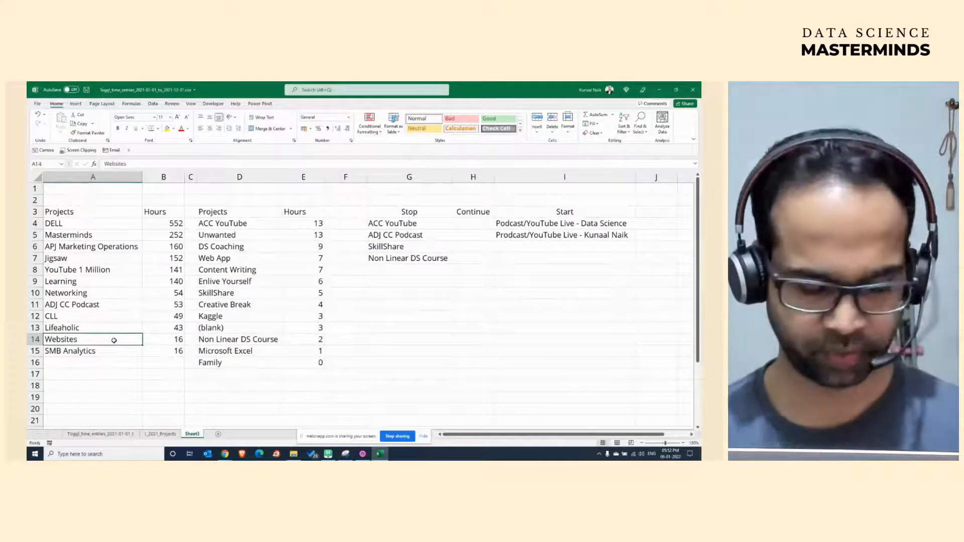
key("ctrl+c")
left_click(410, 269)
key("ctrl+v")
left_click(408, 295)
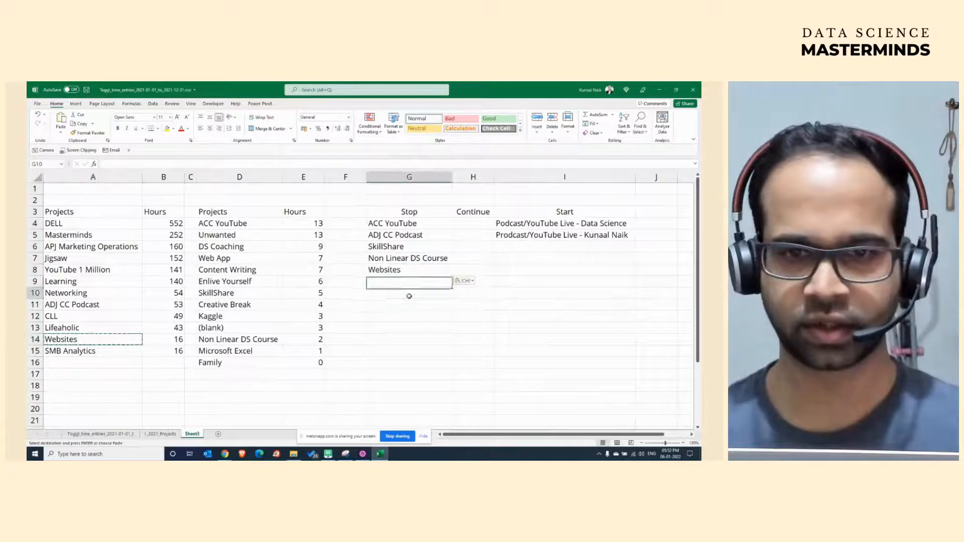
left_click(402, 271)
key("Escape")
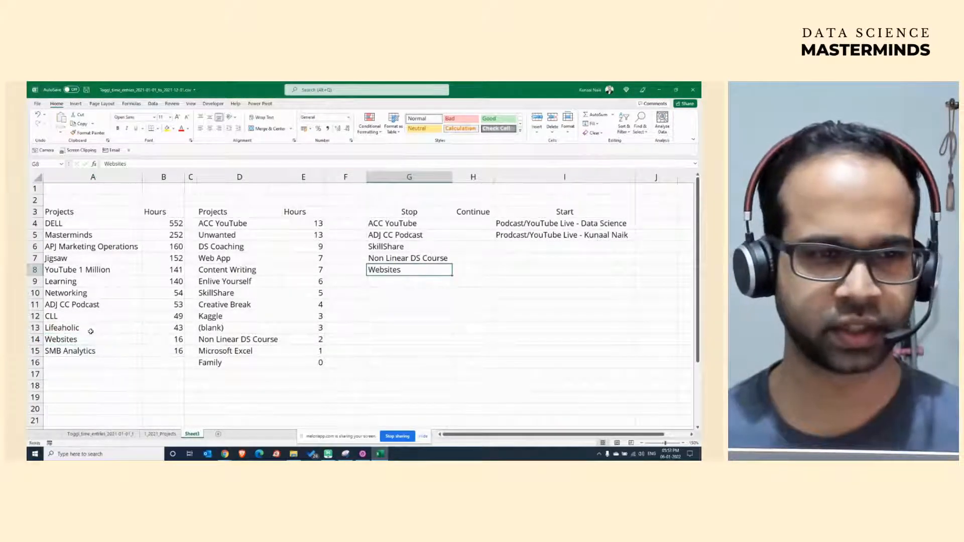
Copy Lifeaholic from the main project list into G9 under Stop.
left_click(95, 327)
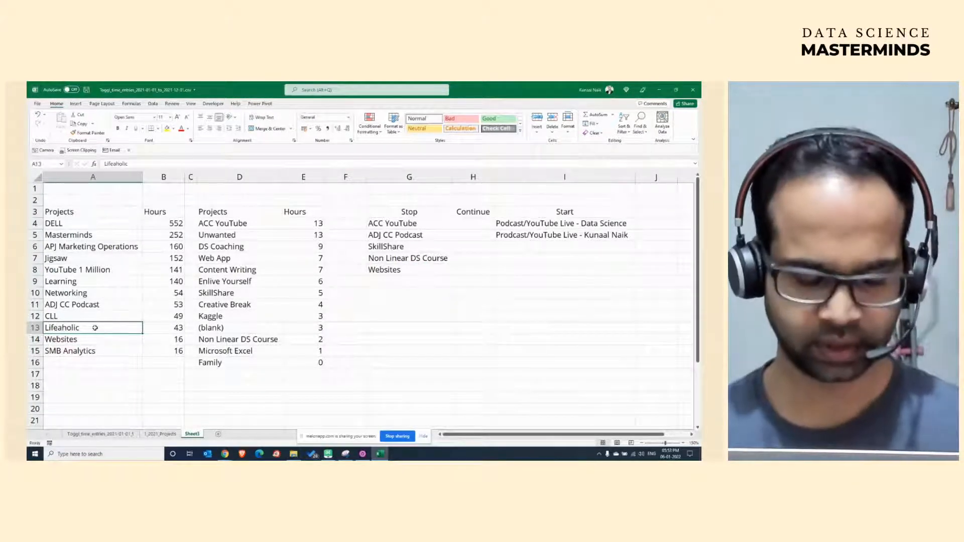
key("ctrl+c")
left_click(409, 281)
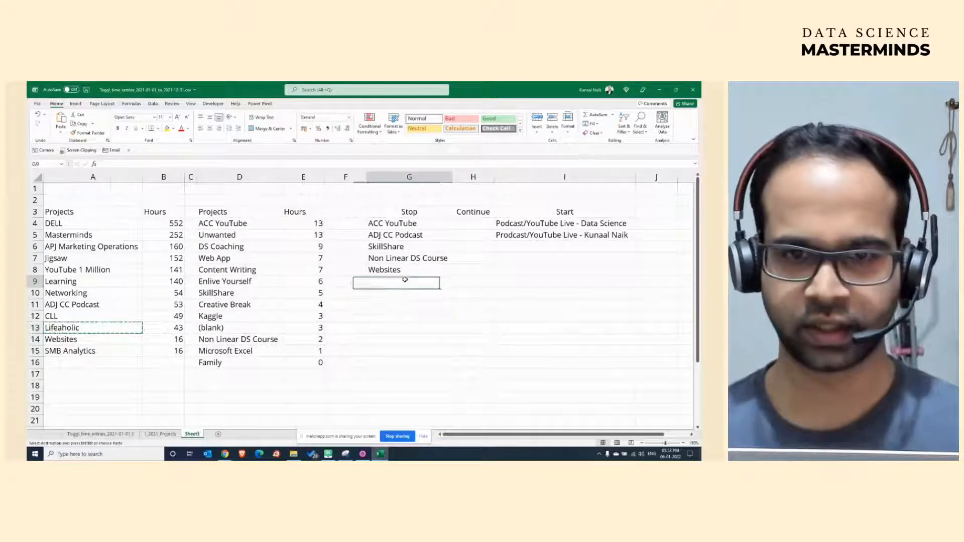
key("ctrl+v")
left_click(405, 316)
left_click(409, 285)
key("Escape")
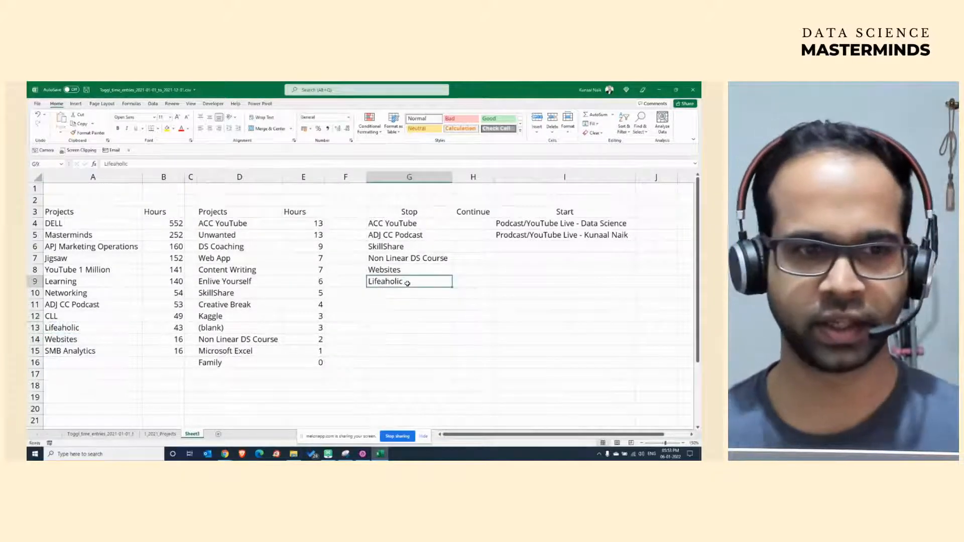
Extend the G9 entry to read "Lifeaholic - Experimentation" and widen column G to fit it.
double_click(408, 284)
type("- Expe")
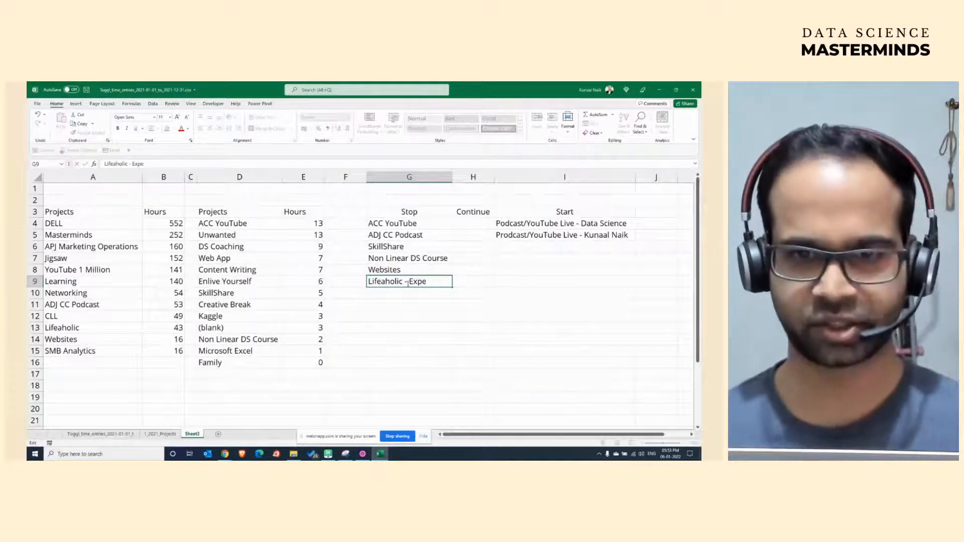
type("rimentation")
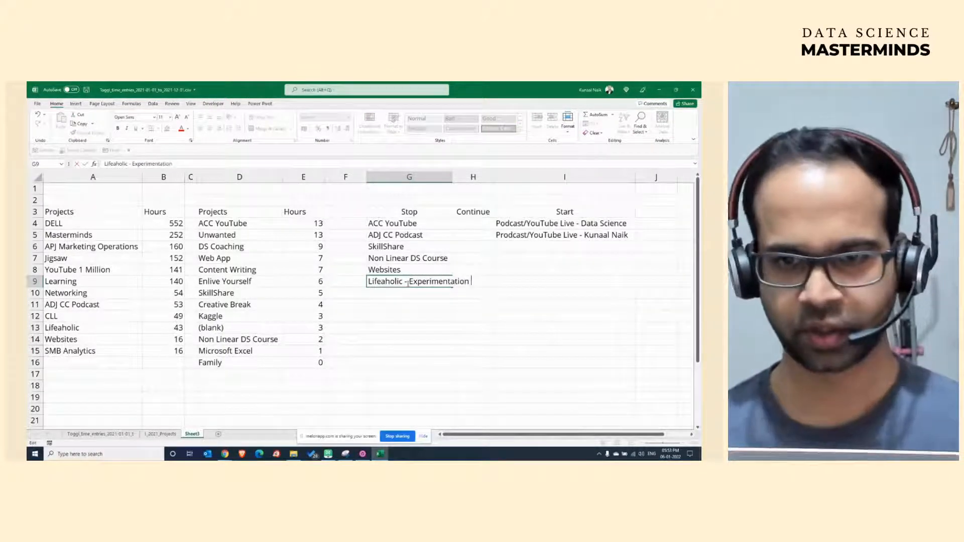
key("Return")
left_click_drag(452, 179, 475, 179)
left_click(410, 339)
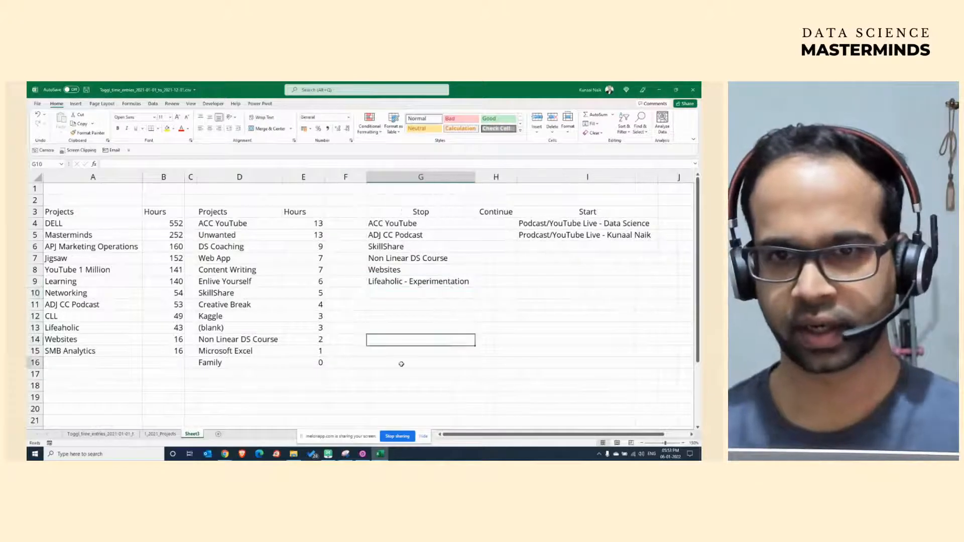
left_click(400, 362)
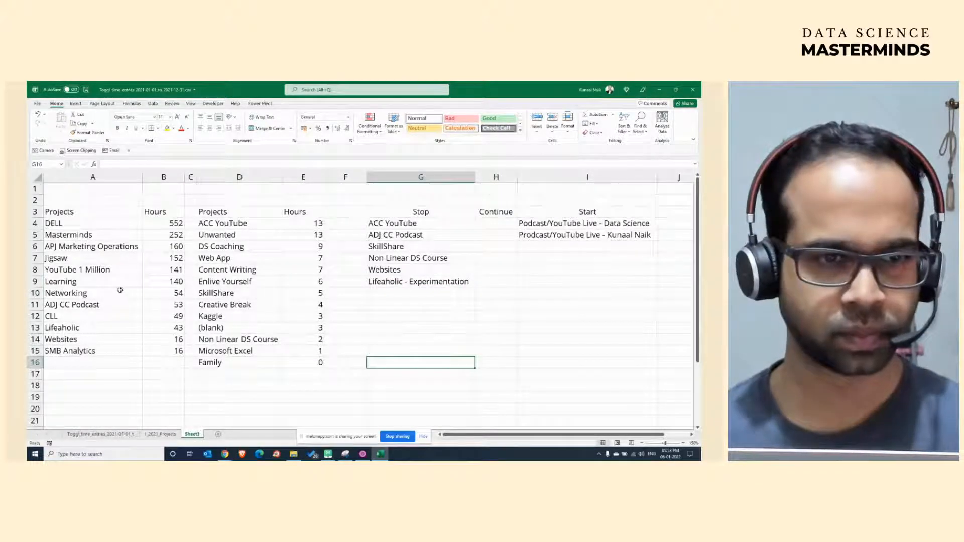
Copy Learning from the main project list into H4 under Continue.
left_click(102, 281)
key("ctrl+c")
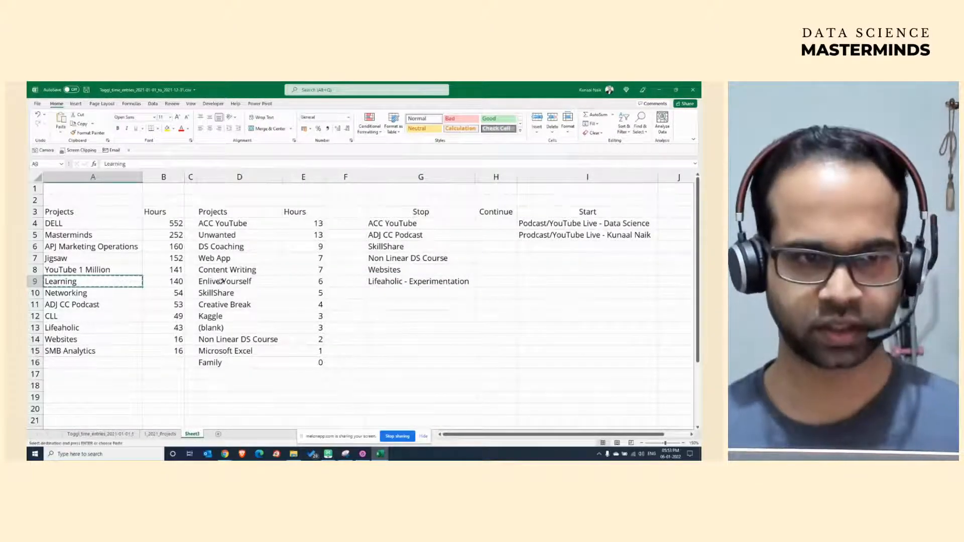
left_click(499, 225)
key("ctrl+v")
left_click(519, 174)
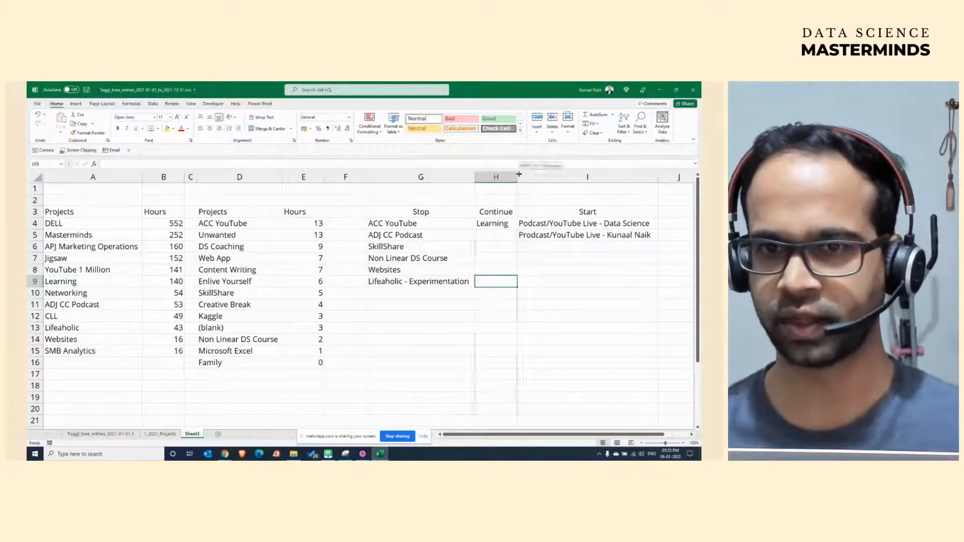
left_click(111, 282)
left_click_drag(162, 282, 134, 283)
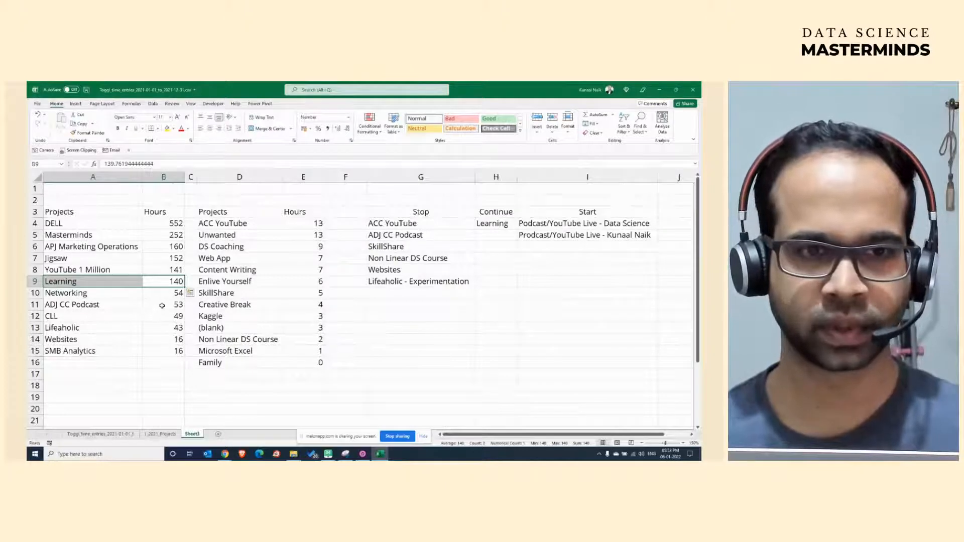
Copy YouTube 1 Million from the main project list into H5 under Continue and fit column H to its contents.
left_click(120, 270)
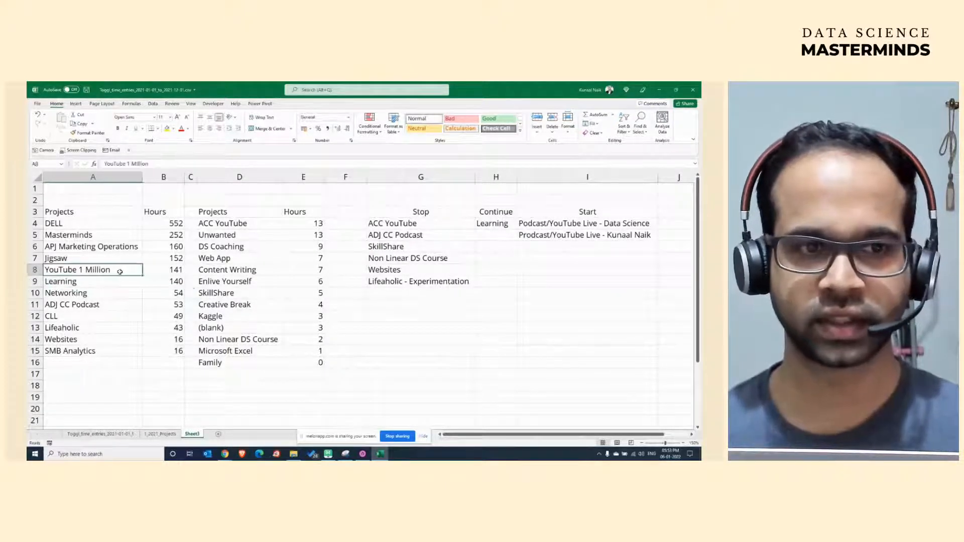
key("ctrl+c")
left_click(496, 235)
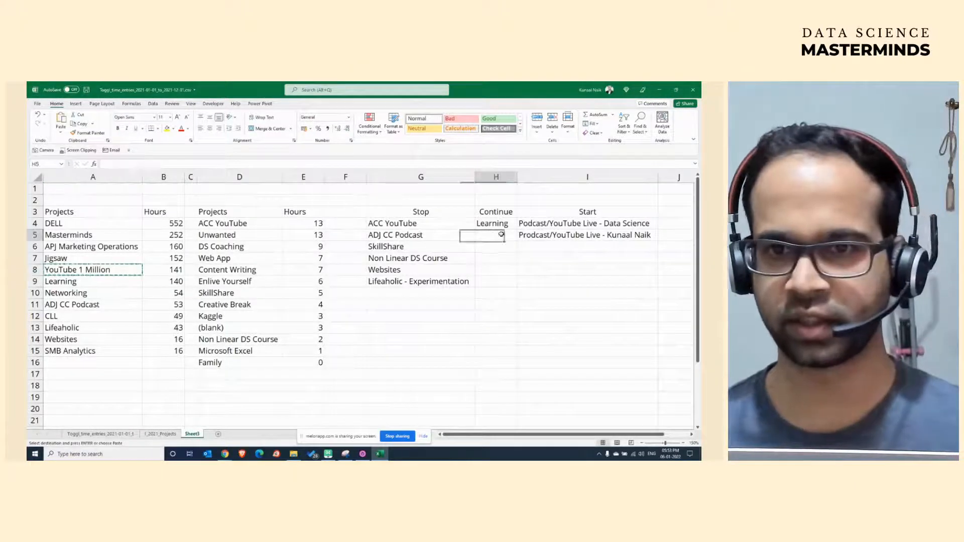
key("ctrl+v")
left_click(501, 283)
key("Escape")
double_click(517, 177)
left_click(509, 246)
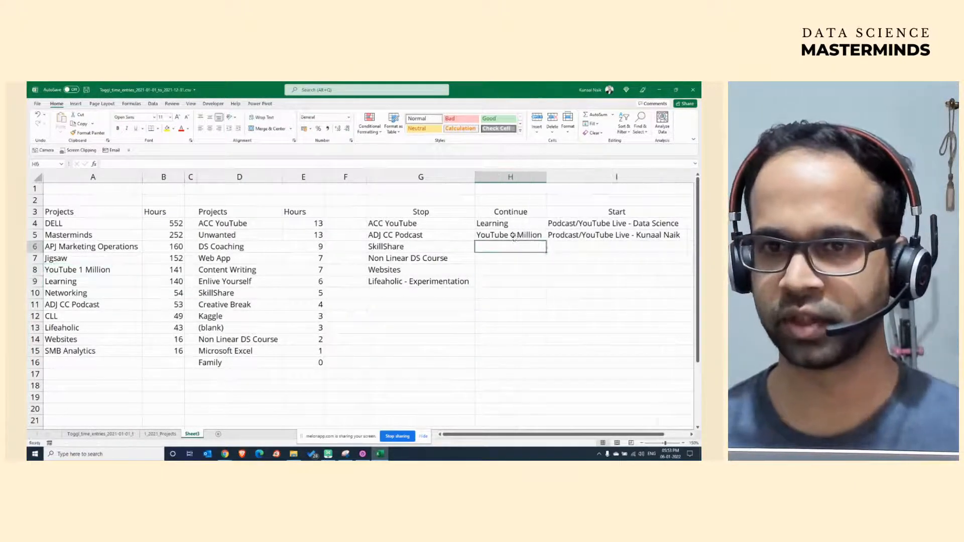
left_click(509, 234)
left_click_drag(506, 223, 507, 235)
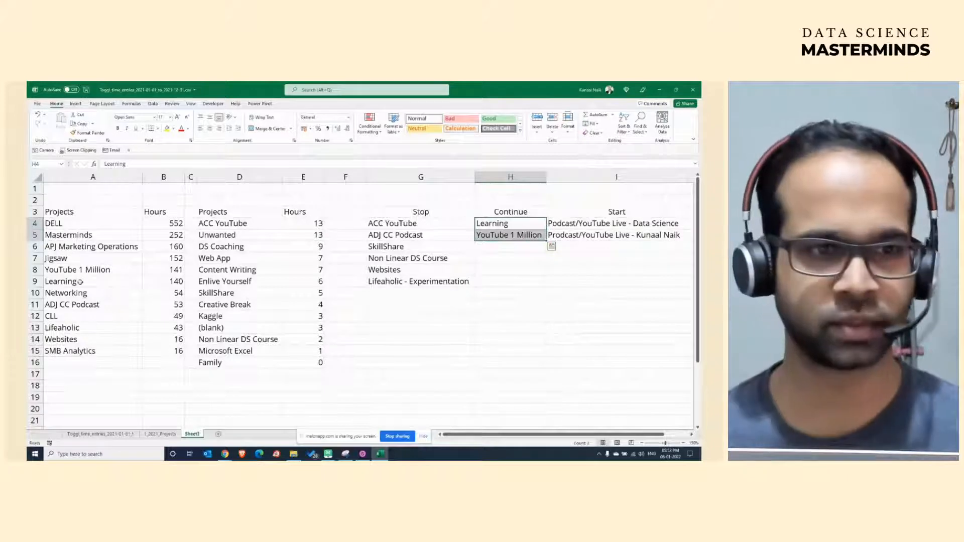
Copy DELL from the main project list into H6 under Continue.
left_click(120, 224)
key("ctrl+c")
left_click(508, 247)
key("ctrl+v")
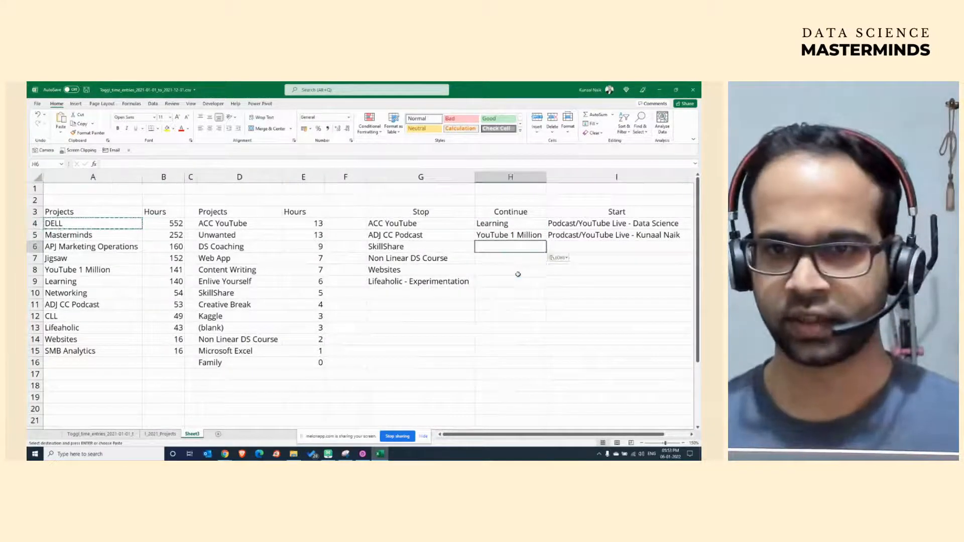
left_click(510, 313)
key("Escape")
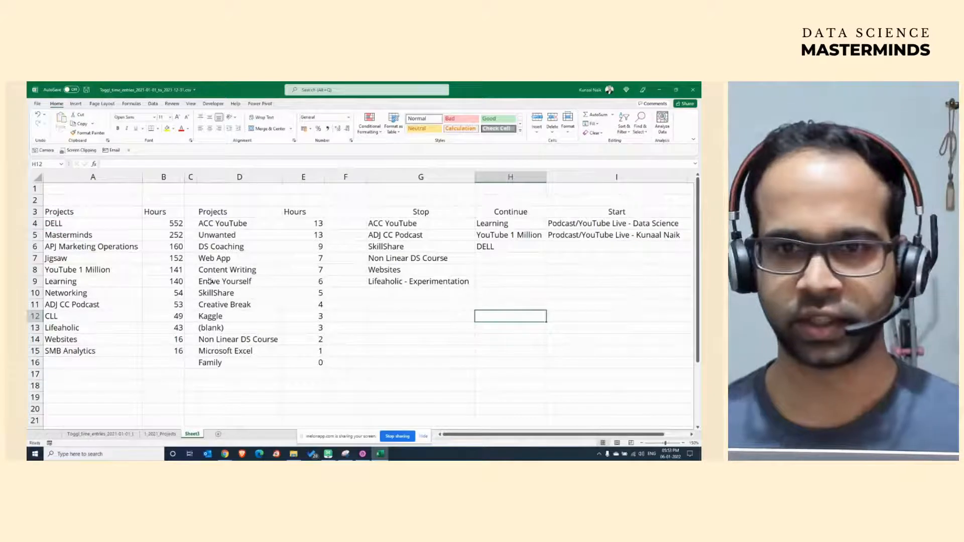
left_click(106, 235)
key("ctrl+c")
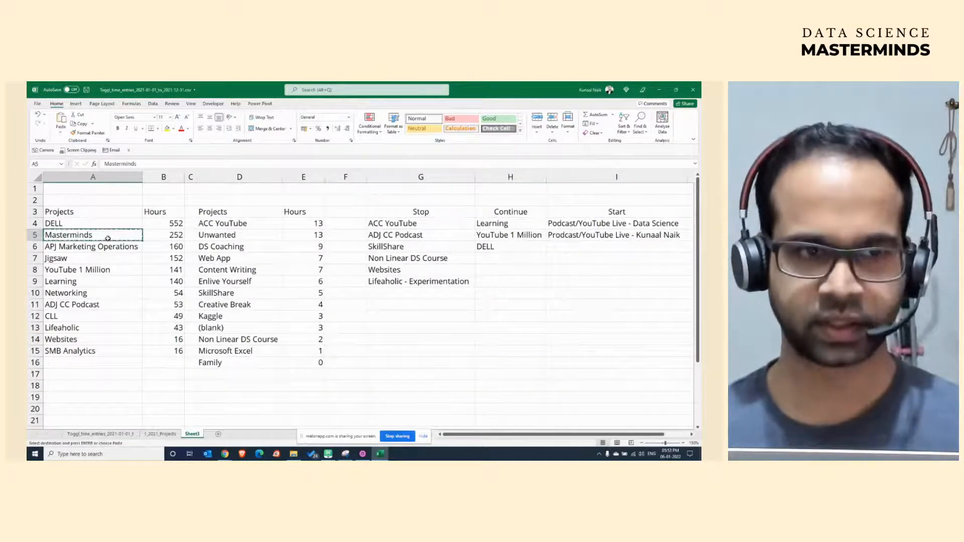
key("Escape")
Narrow the empty column F and enter "Data Science Masterminds here" in H7 under Continue.
left_click(502, 257)
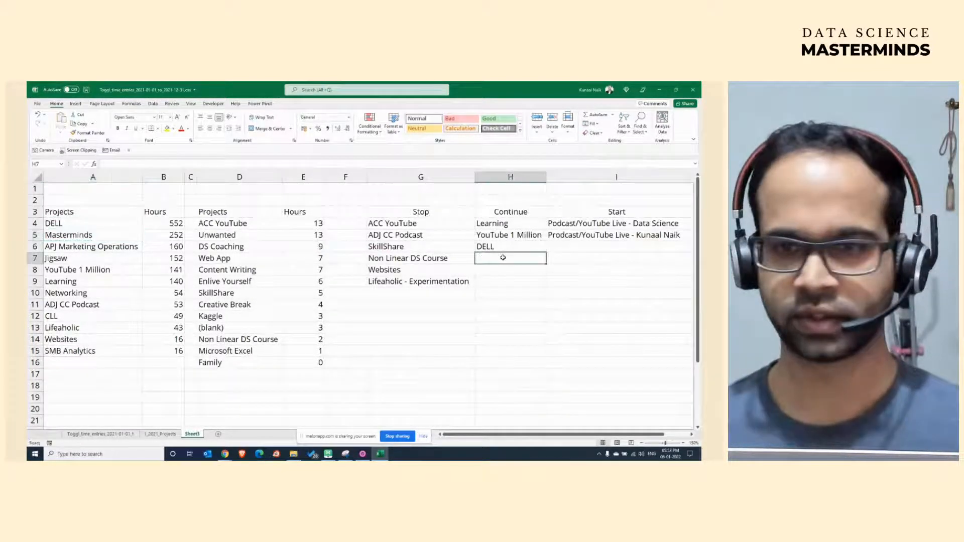
left_click_drag(367, 176, 345, 179)
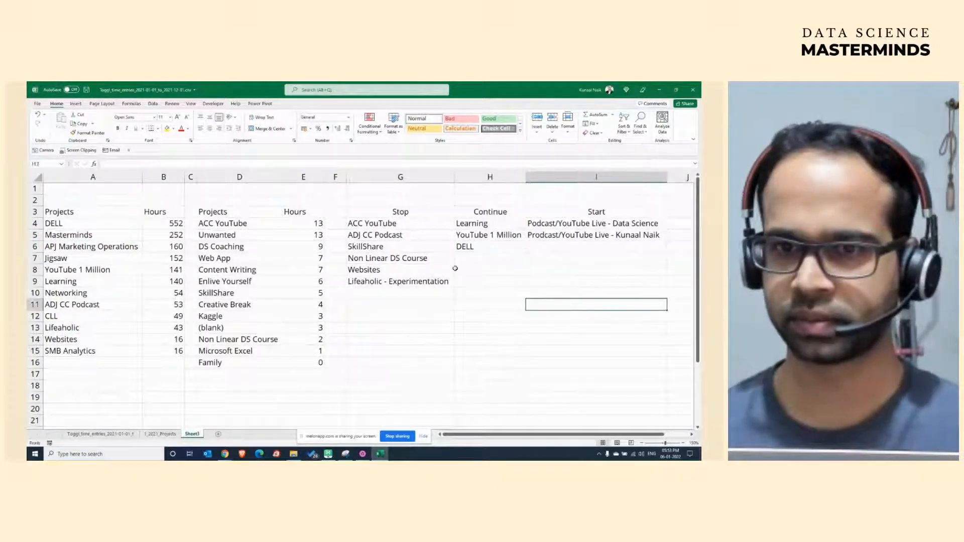
type("Data")
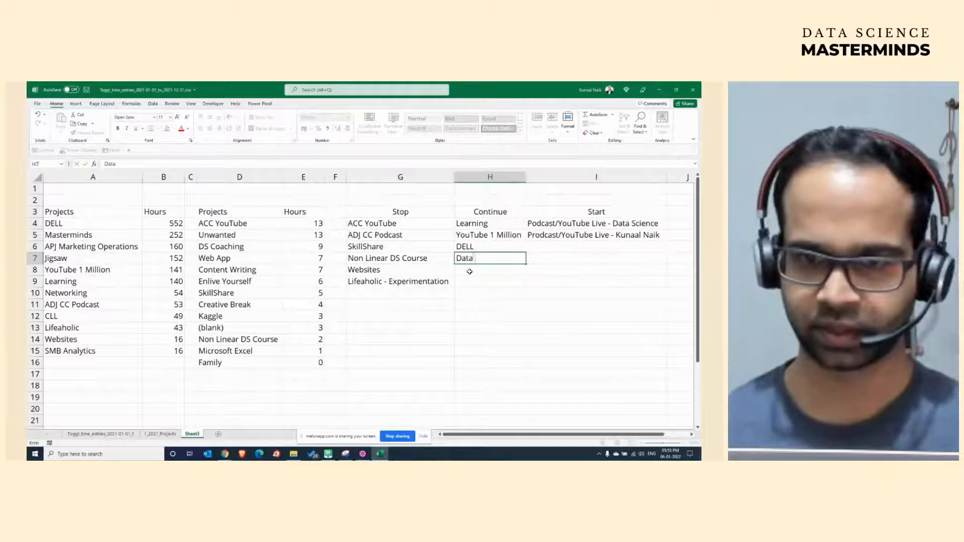
type(" Science Ma")
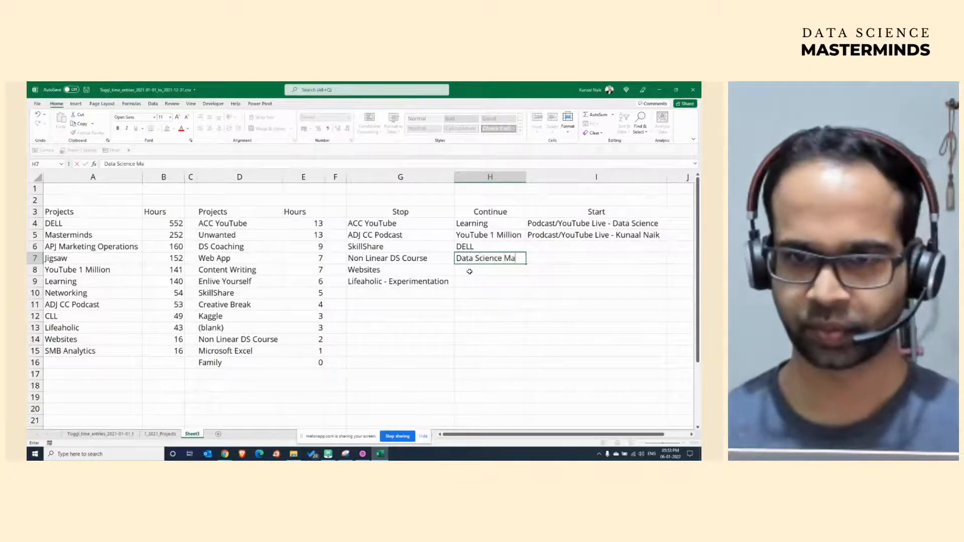
type("sterminf")
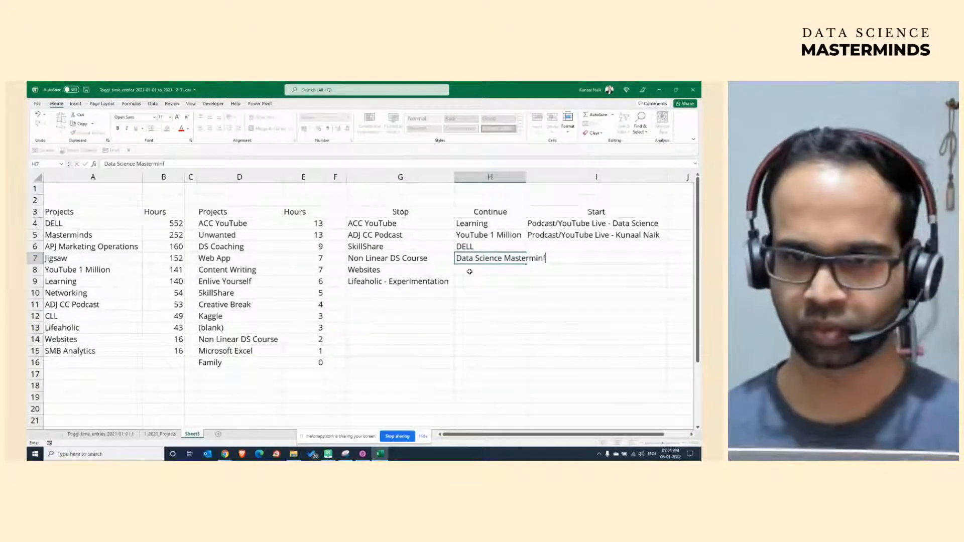
key("BackSpace")
type("ds here")
key("Return")
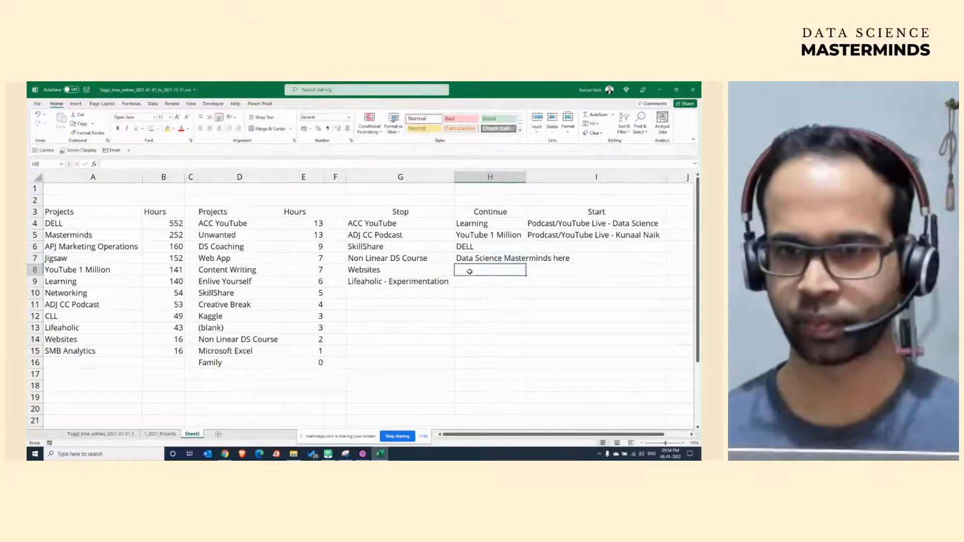
Shorten the H7 entry to "Data Science Masterminds" and fit column H to its contents.
left_click(477, 258)
double_click(484, 258)
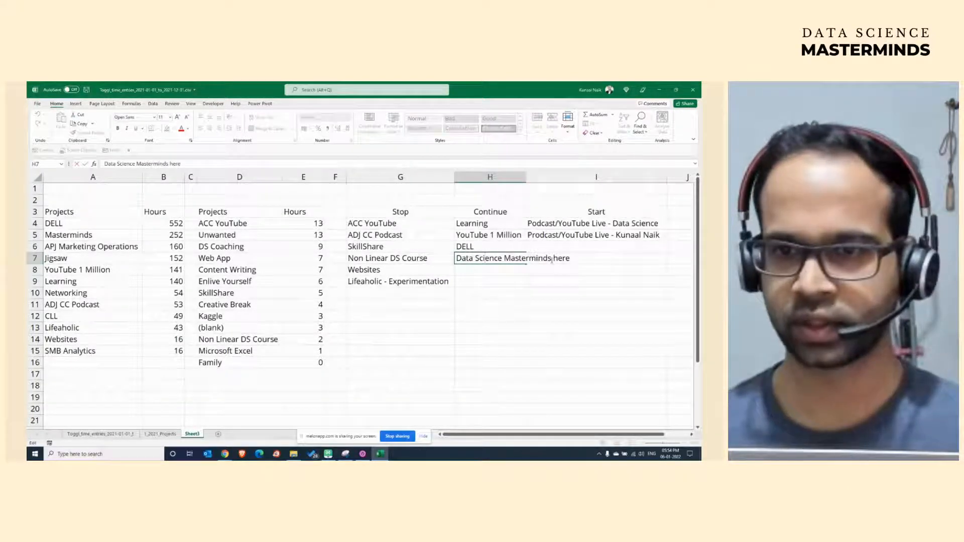
left_click_drag(552, 258, 571, 258)
key("BackSpace")
key("Return")
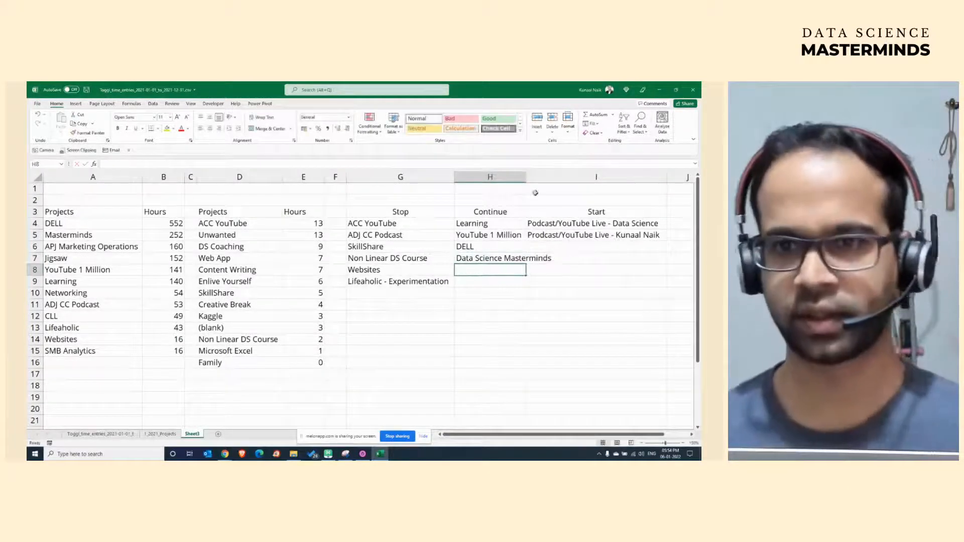
double_click(525, 177)
left_click(505, 316)
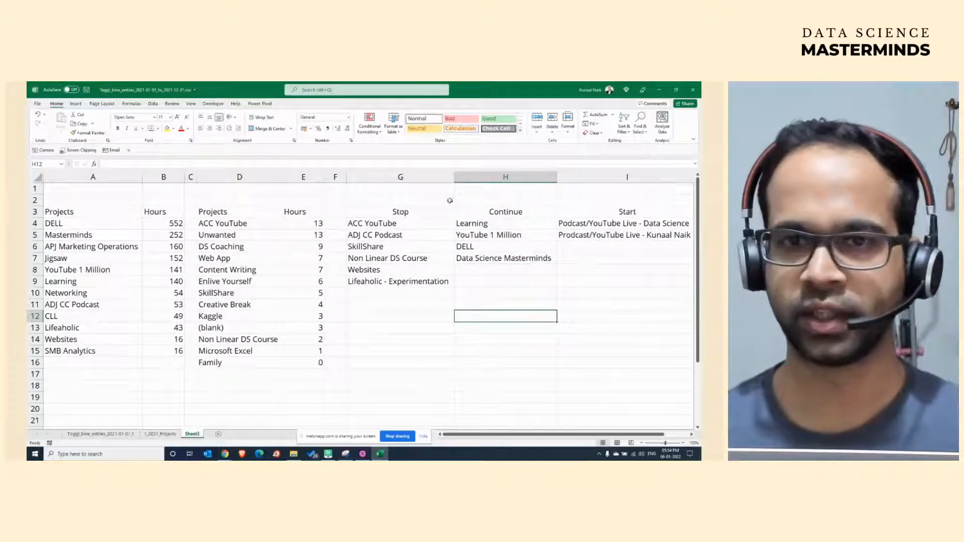
Copy Networking from the main project list into H8 under Continue.
left_click(642, 443)
left_click(373, 372)
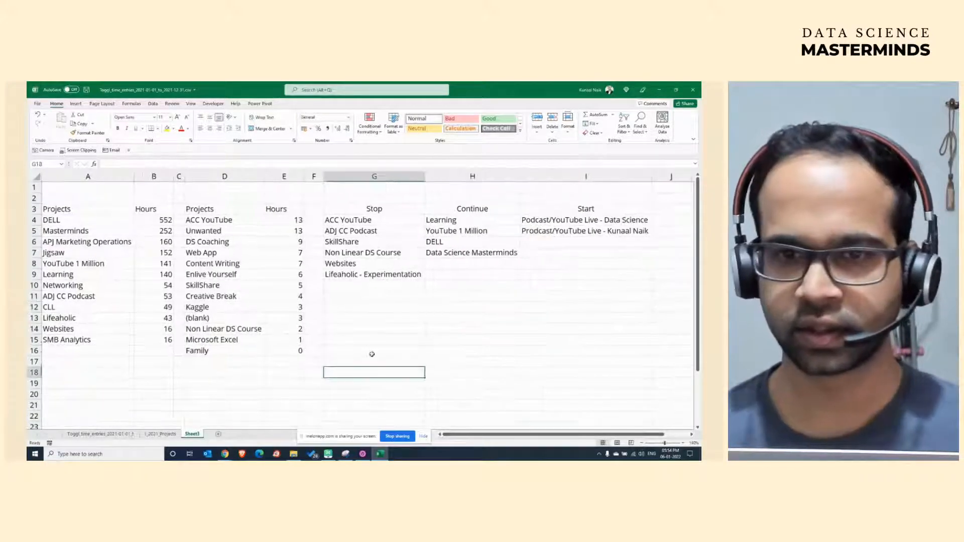
left_click(81, 285)
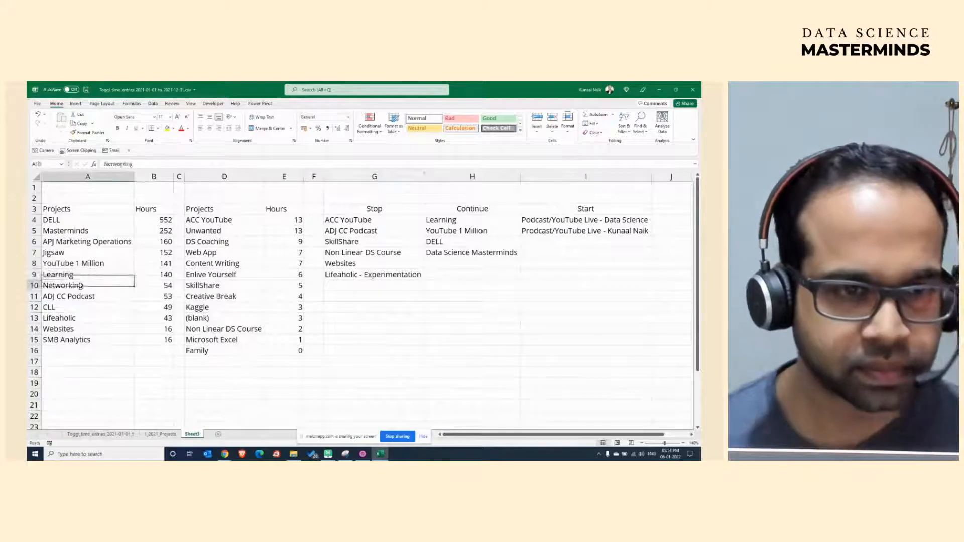
key("ctrl+c")
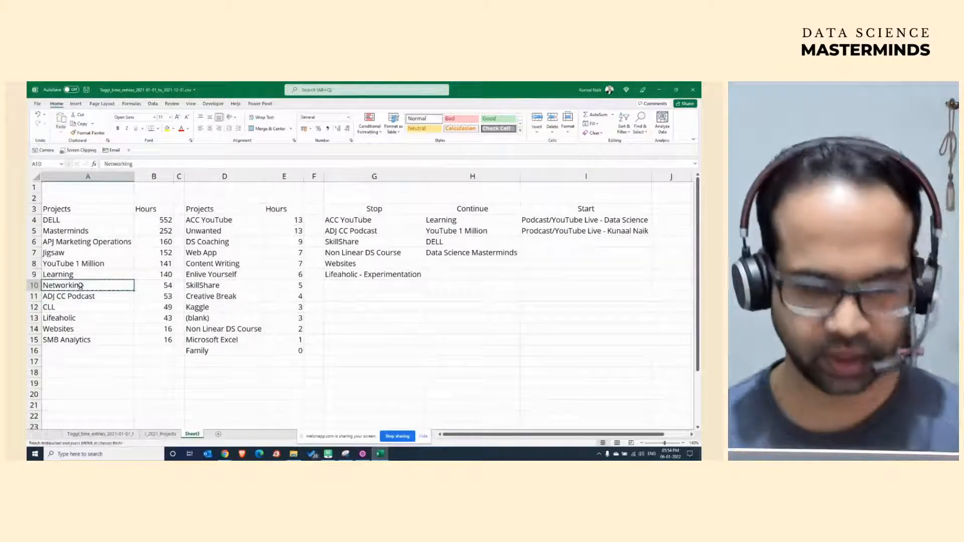
left_click(461, 264)
key("ctrl+v")
left_click(472, 306)
key("Escape")
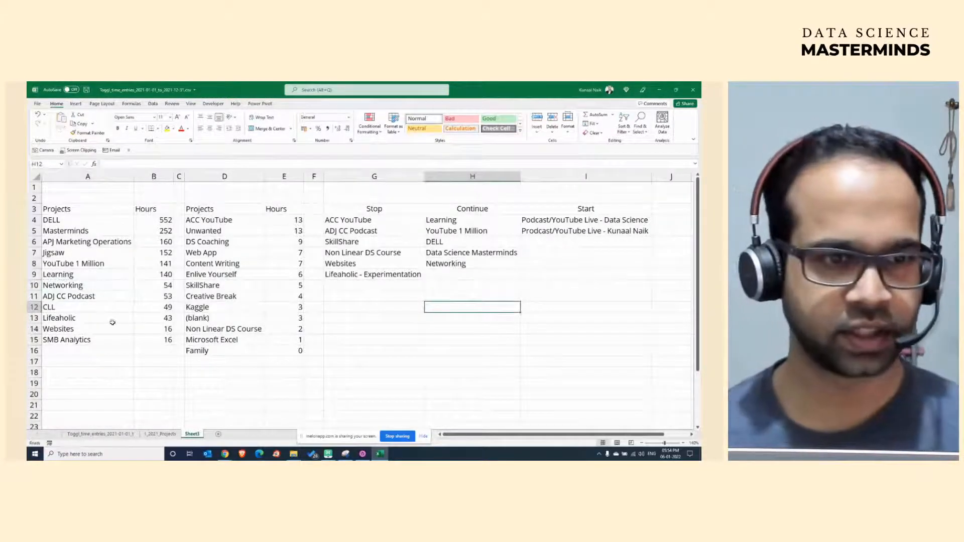
Copy SMB Analytics from the main project list into H9 under Continue.
left_click(111, 340)
key("ctrl+c")
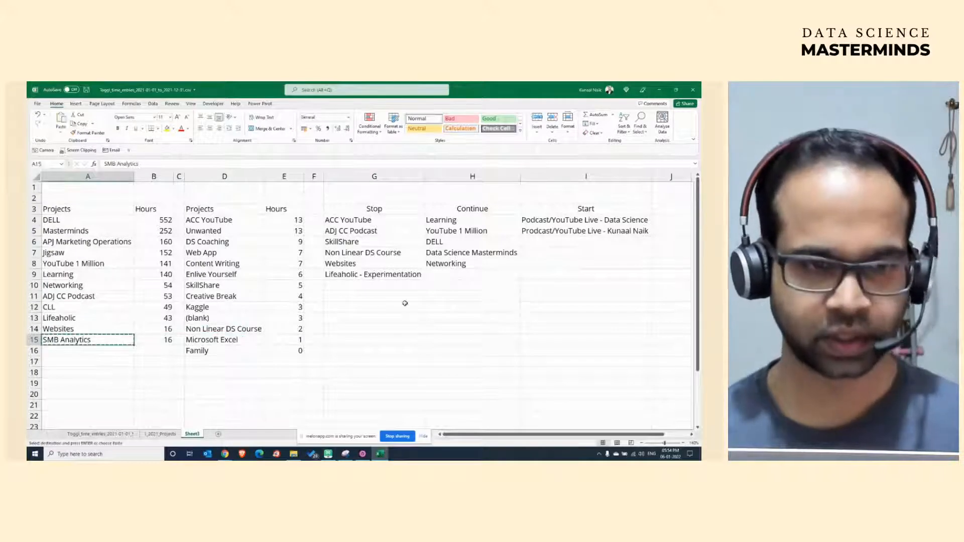
left_click(458, 275)
key("ctrl+v")
left_click(460, 305)
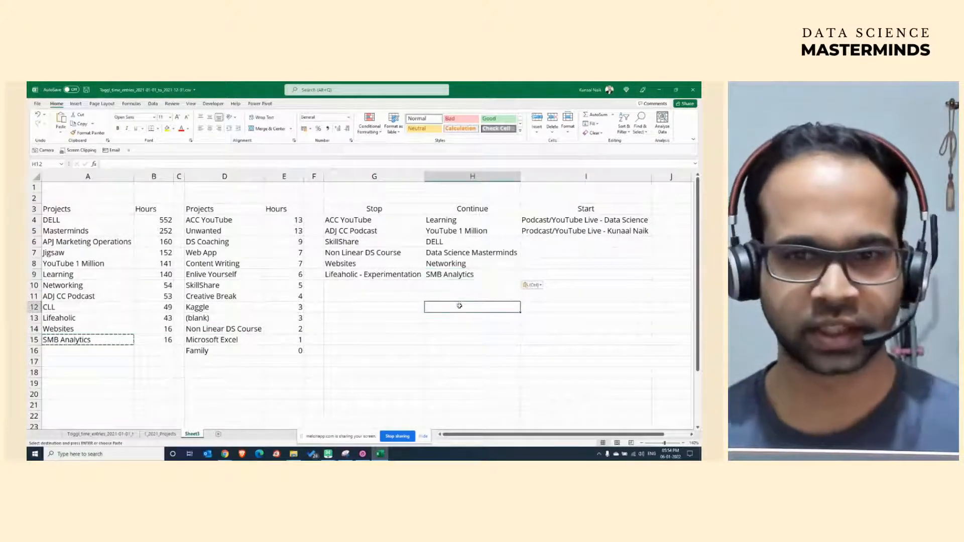
key("Escape")
left_click(454, 276)
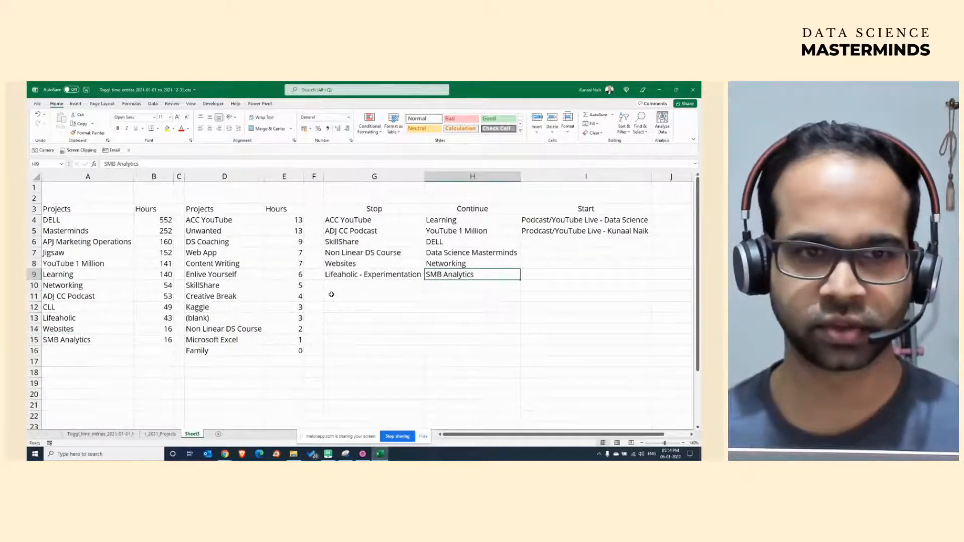
Copy Unwanted from the second project list into G10 under Stop.
left_click(241, 231)
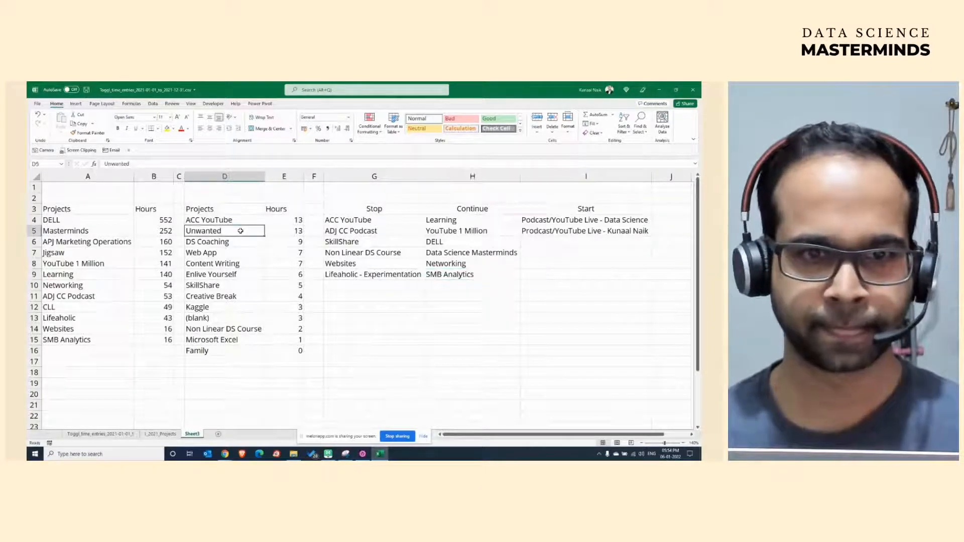
key("ctrl+c")
left_click(397, 285)
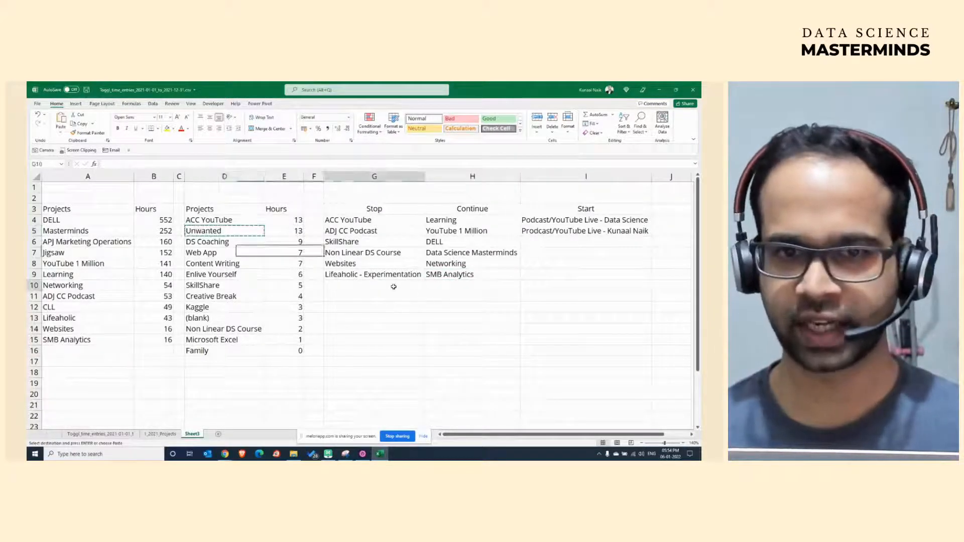
key("ctrl+v")
left_click(384, 313)
key("Escape")
Copy Web App from the second project list into G11 under Stop.
left_click(246, 253)
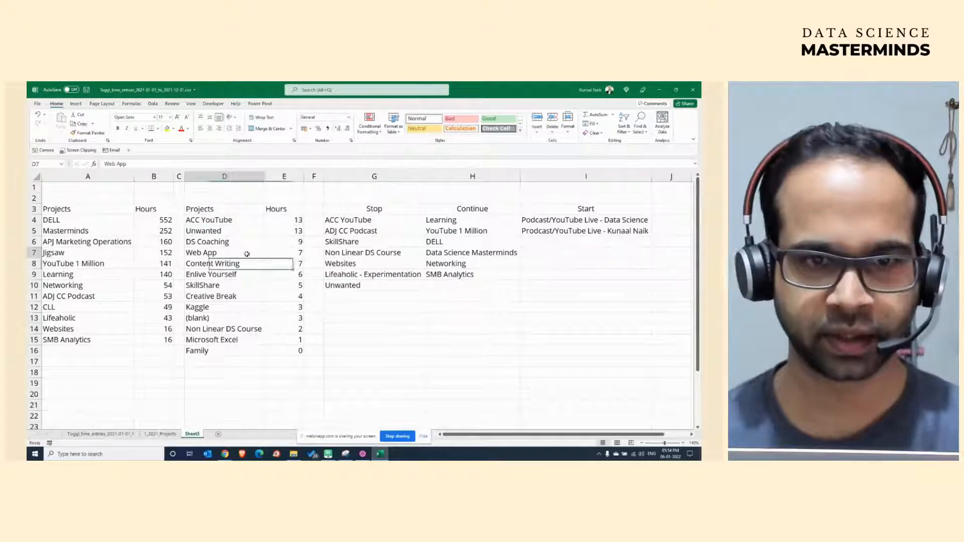
key("ctrl+c")
left_click(356, 296)
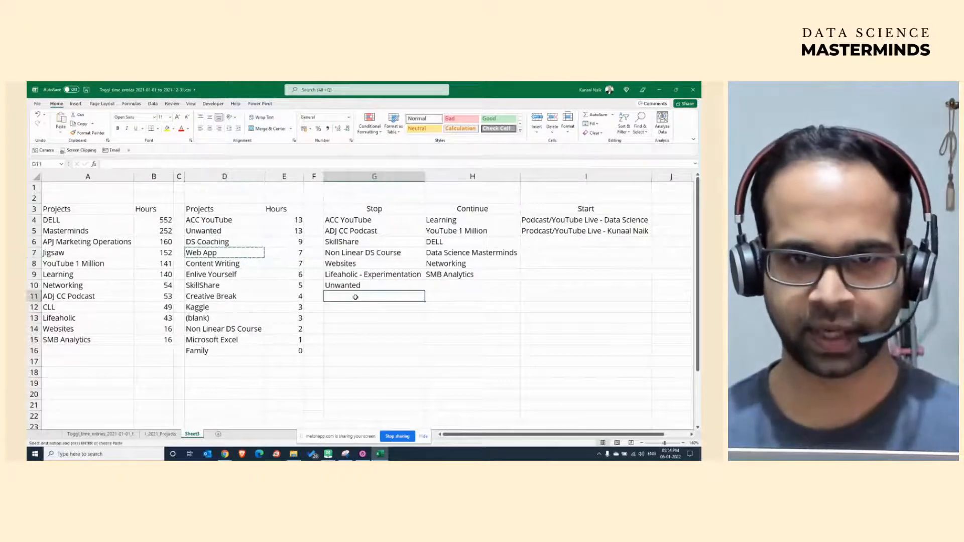
key("ctrl+v")
left_click(354, 320)
key("Escape")
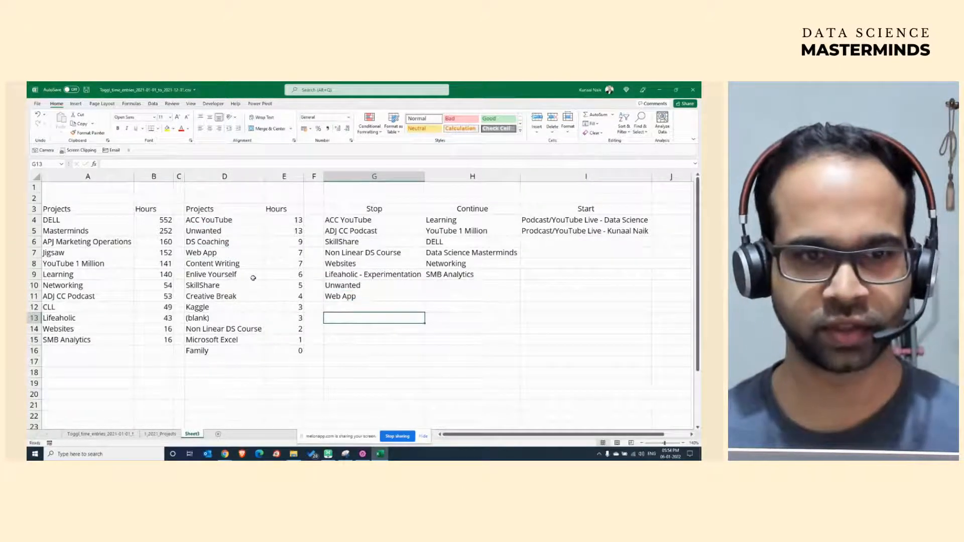
Try copying DS Coaching from the second project list into G12 under Stop and undo the paste.
left_click(234, 236)
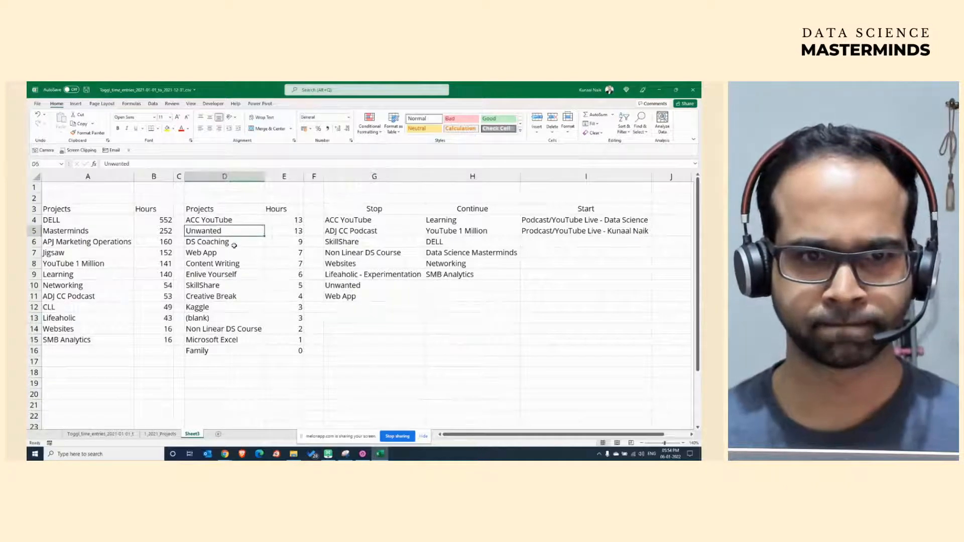
left_click(235, 244)
key("ctrl+c")
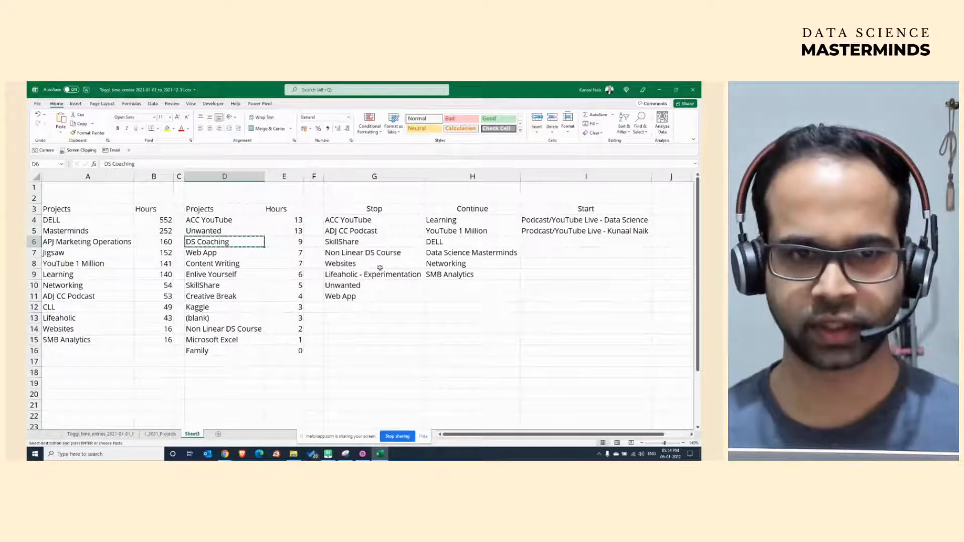
left_click(465, 252)
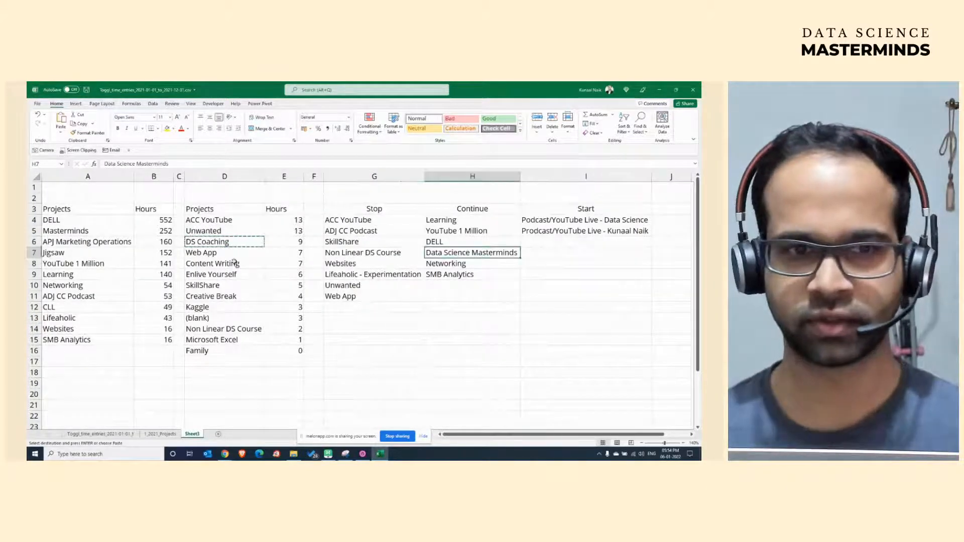
left_click(231, 243)
left_click(354, 306)
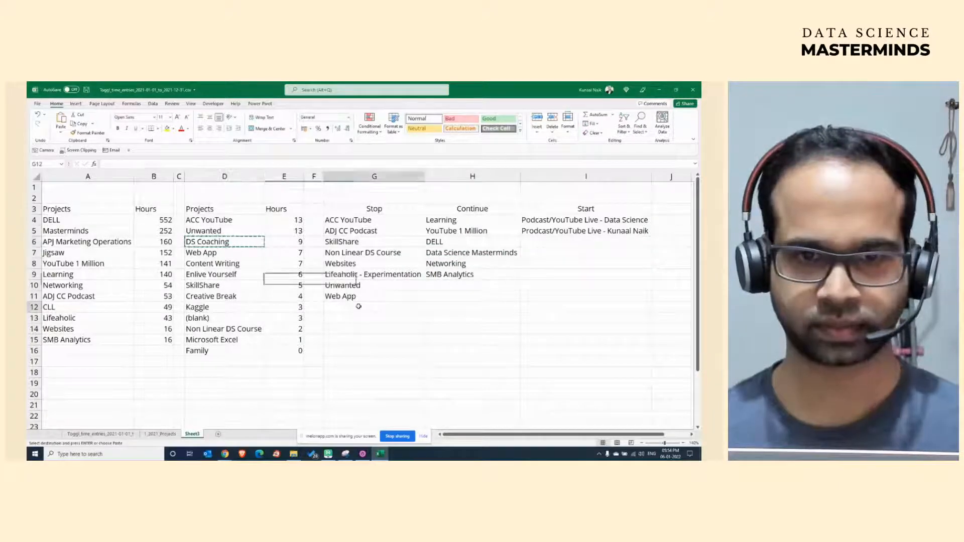
key("ctrl+v")
left_click(352, 327)
key("Escape")
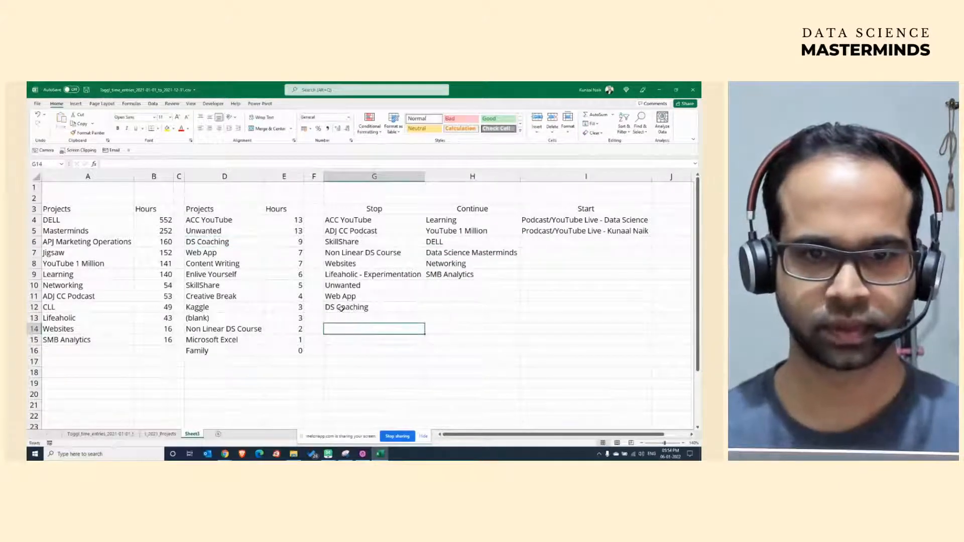
left_click(342, 309)
key("ctrl+z")
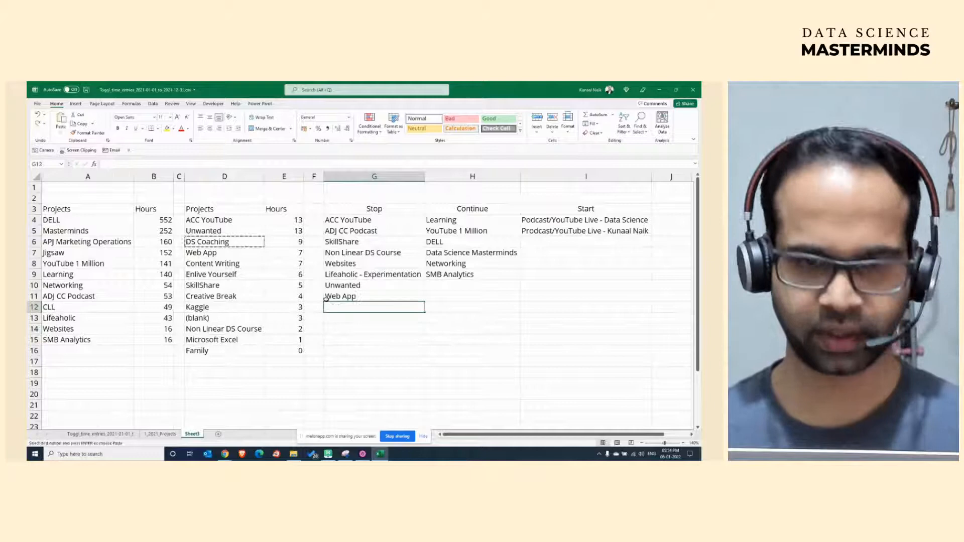
Place DS Coaching from the second project list in G12 under Stop.
left_click(227, 243)
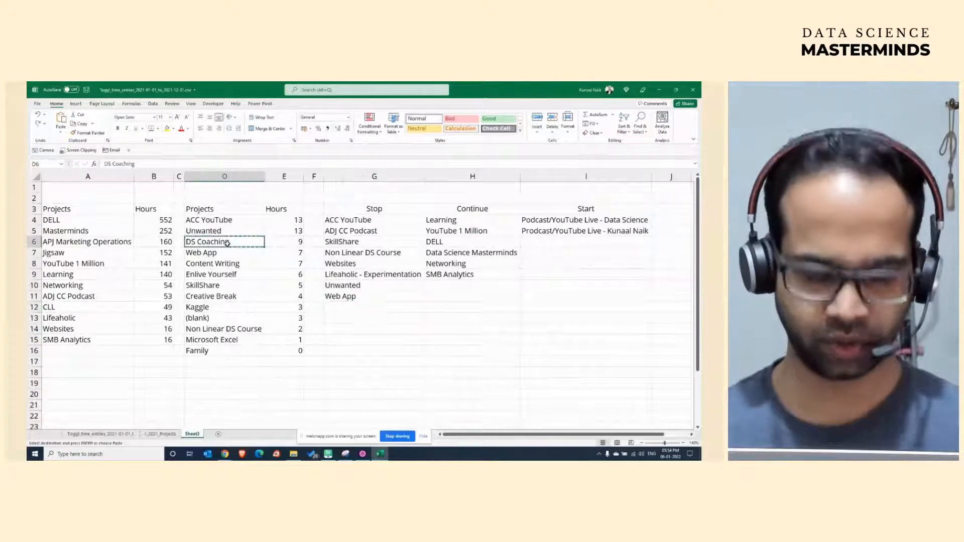
left_click(449, 285)
left_click(245, 242)
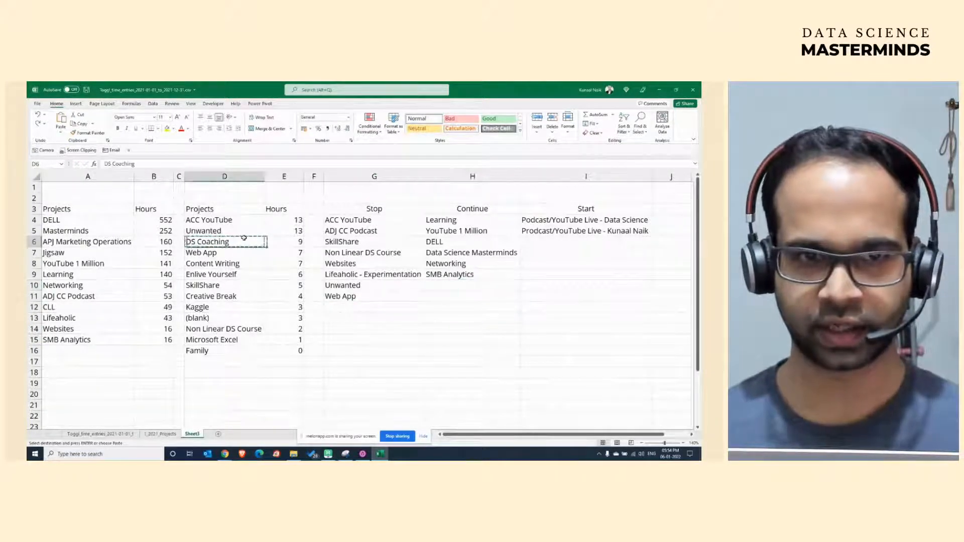
left_click(384, 305)
key("ctrl+v")
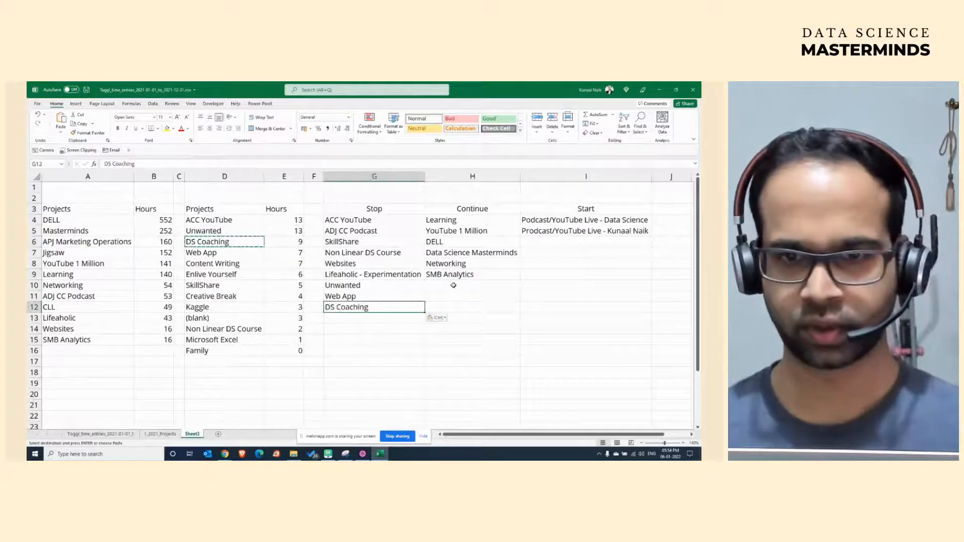
Enter One to One Coaching in H10 under Continue.
left_click(453, 285)
type("one to One")
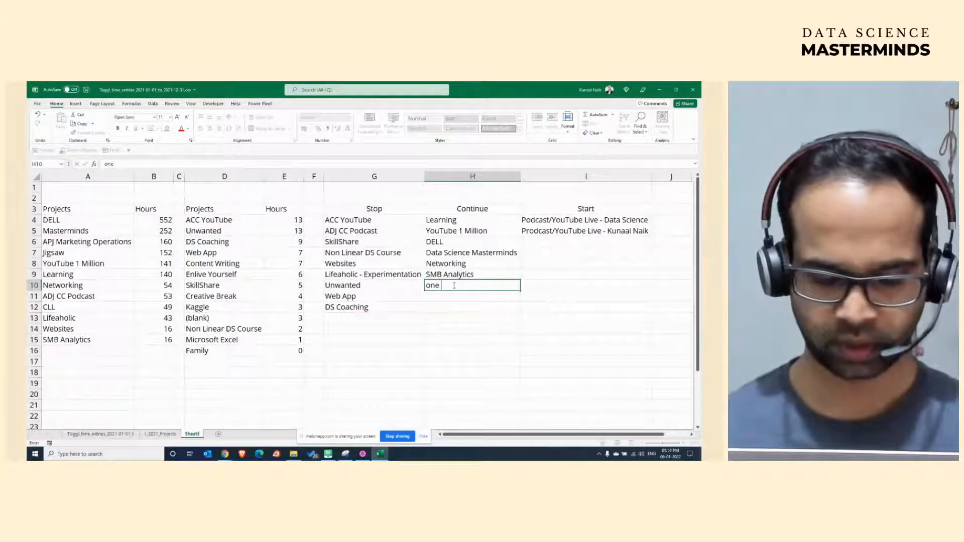
key("BackSpace")
key("BackSpace")
key("BackSpace")
key("BackSpace")
key("BackSpace")
key("BackSpace")
key("BackSpace")
key("BackSpace")
key("BackSpace")
key("BackSpace")
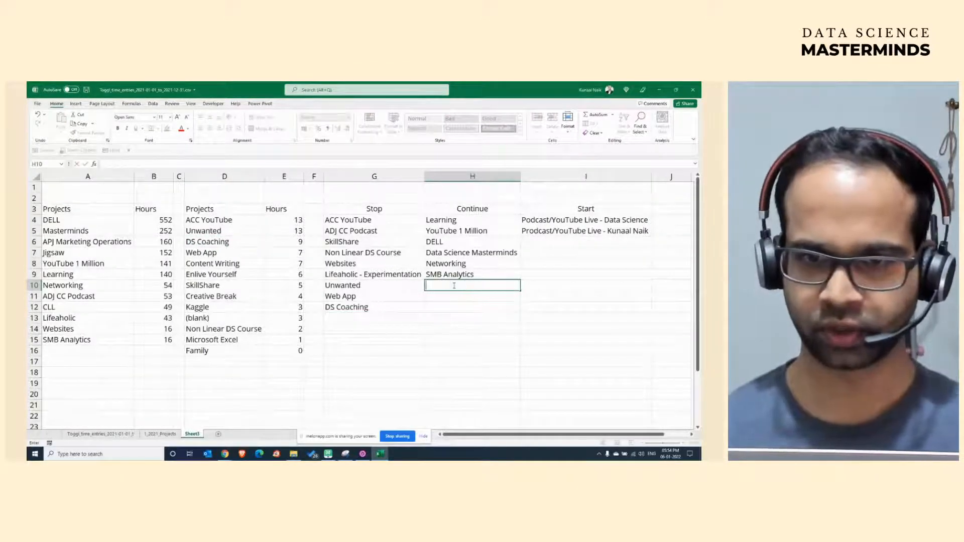
type("One to One Coaching")
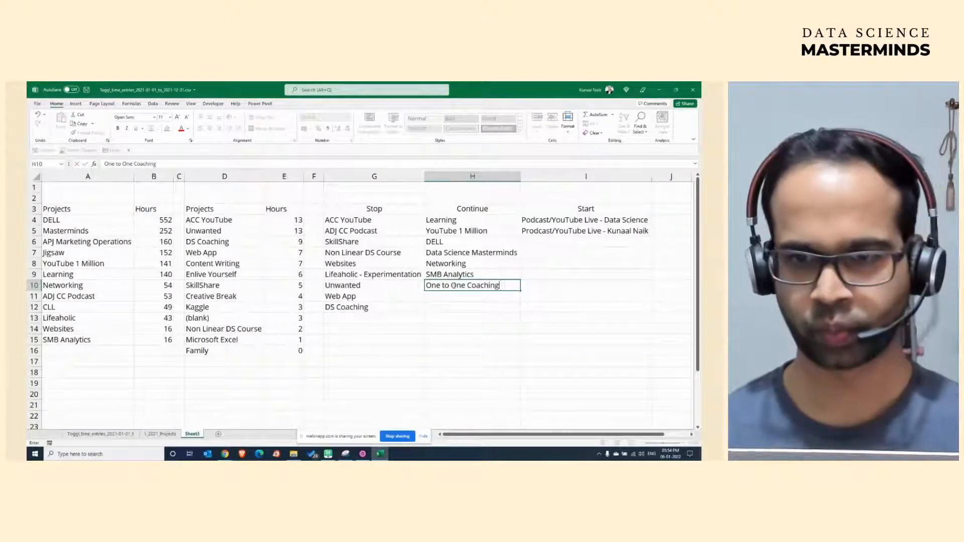
key("Return")
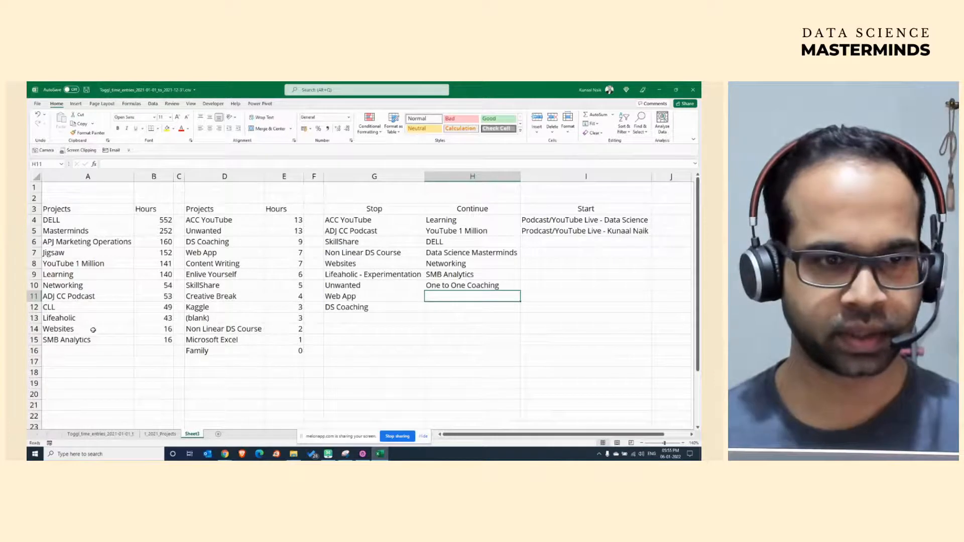
Copy Jigsaw from the first project list into H11 under Continue.
left_click(82, 255)
key("ctrl+c")
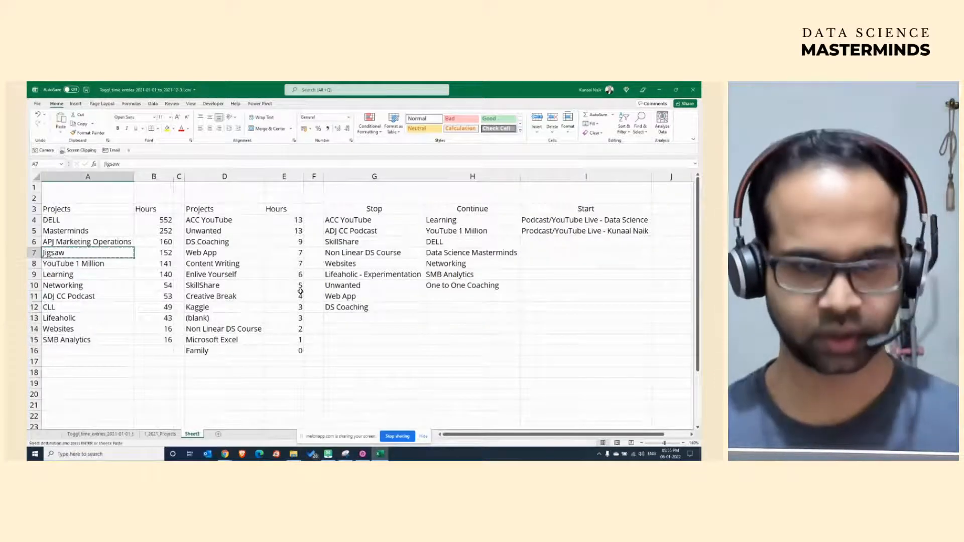
left_click(472, 299)
key("ctrl+v")
left_click(473, 332)
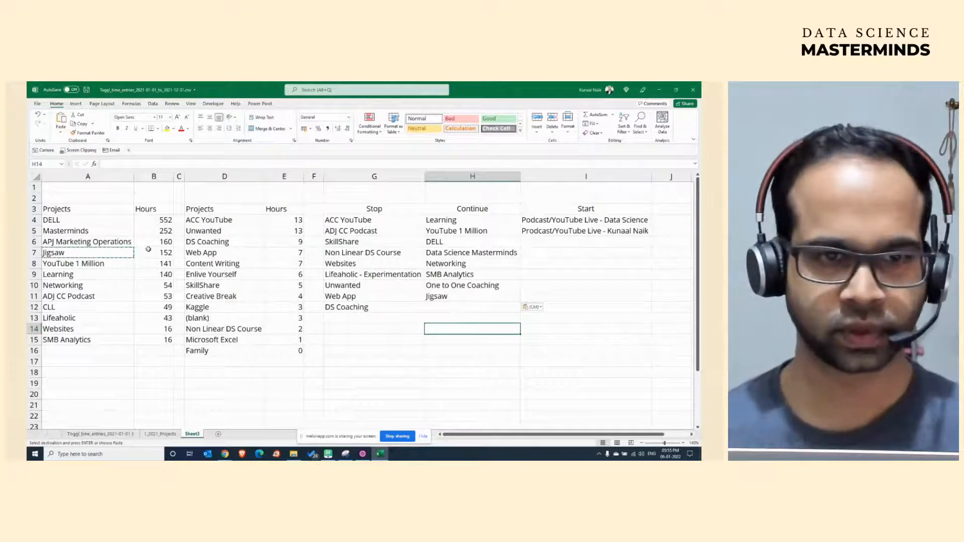
Go through the Jigsaw hours and the second project list for projects that still need a Stop, Continue or Start category.
left_click_drag(150, 252, 100, 252)
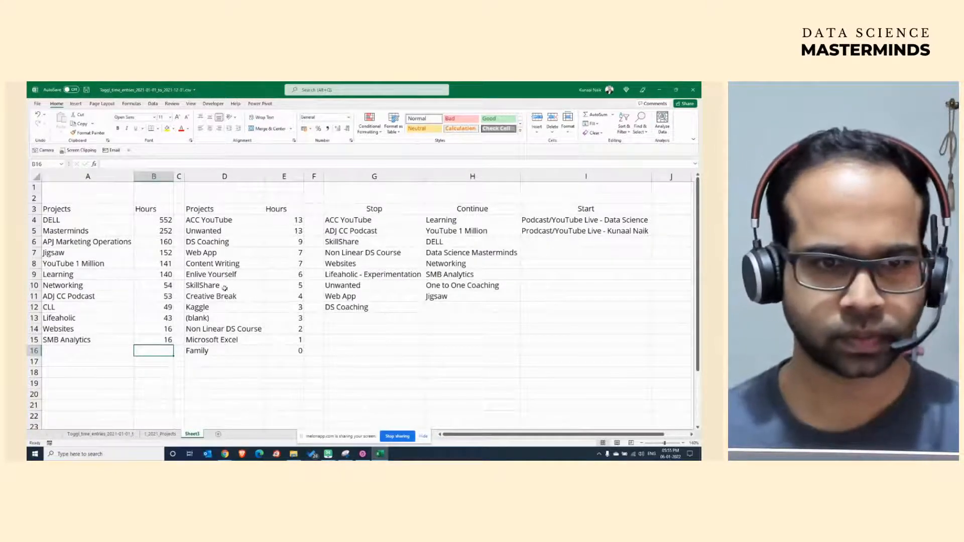
left_click(248, 299)
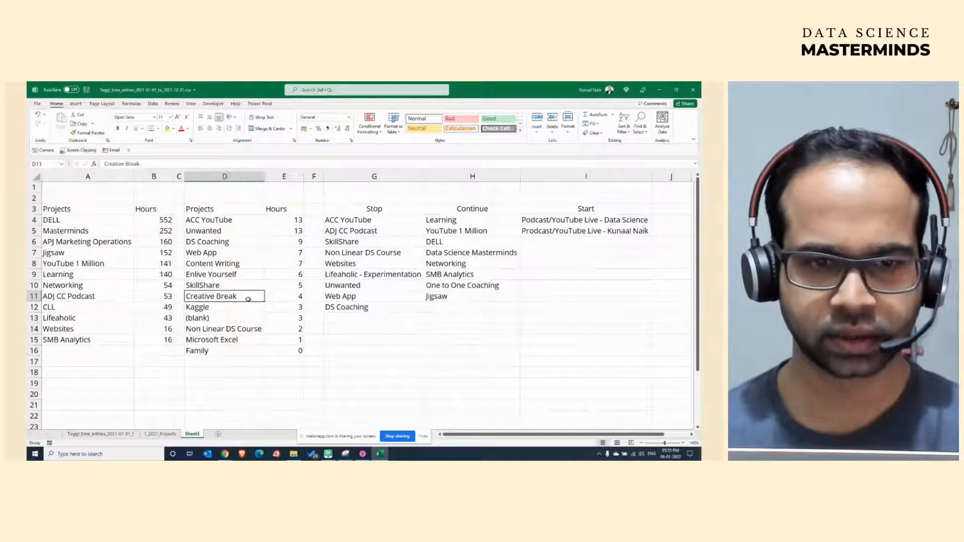
left_click(250, 309)
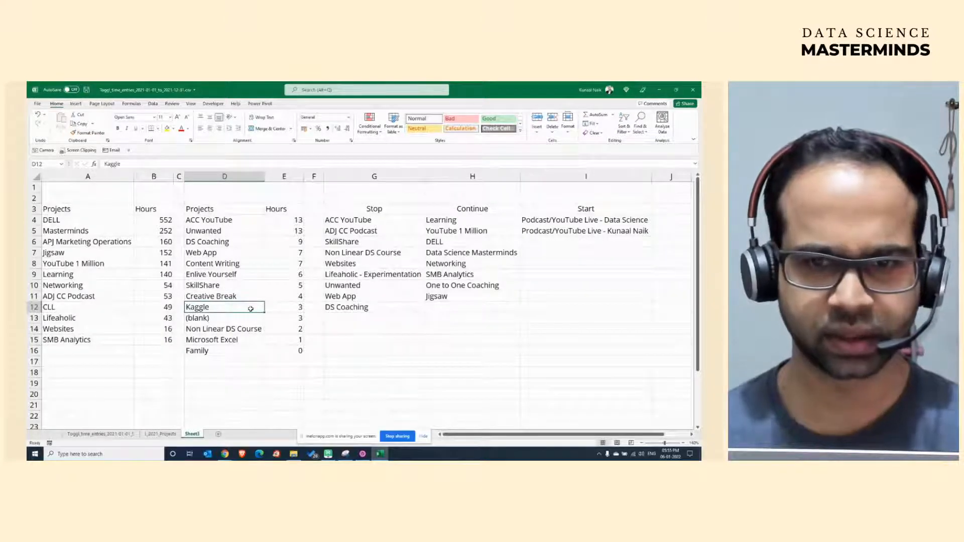
left_click(250, 318)
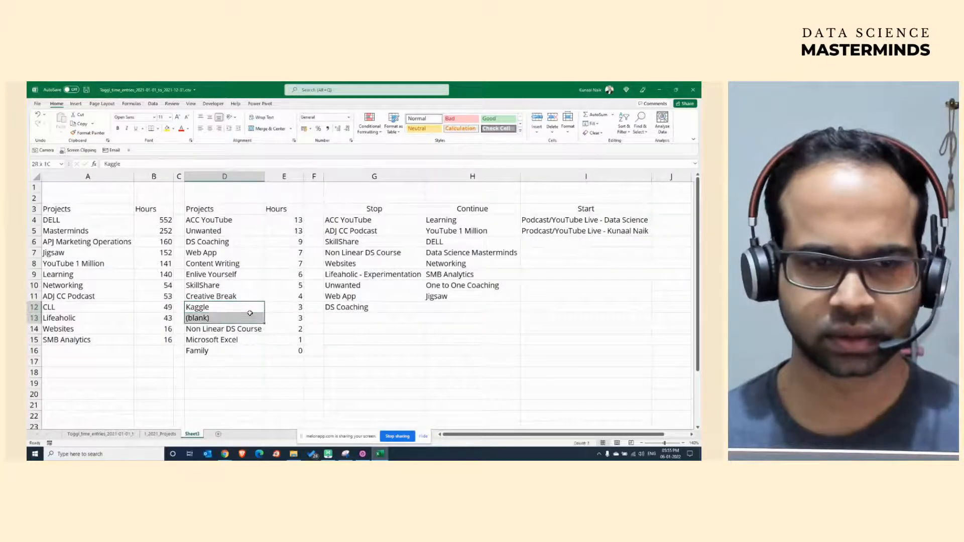
left_click(248, 341)
left_click(246, 352)
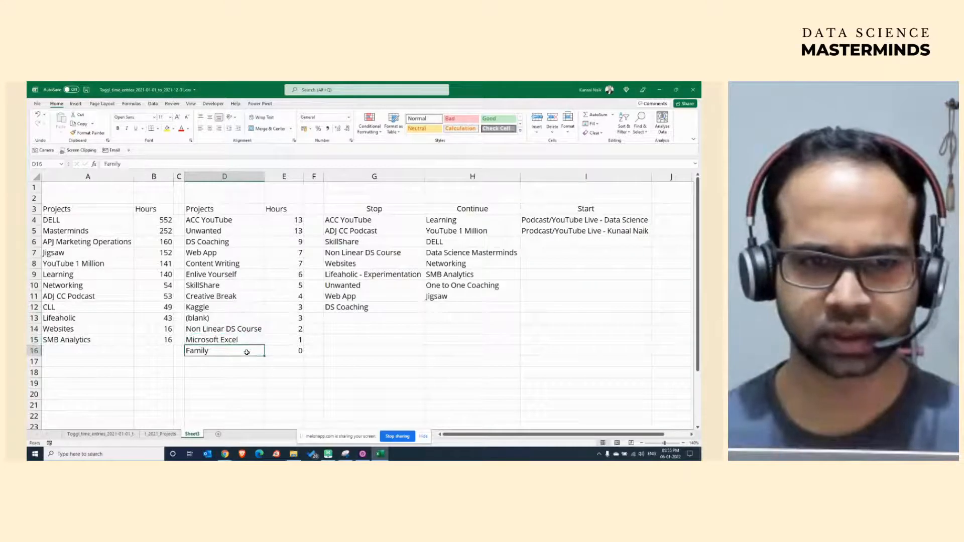
left_click(237, 253)
left_click(235, 243)
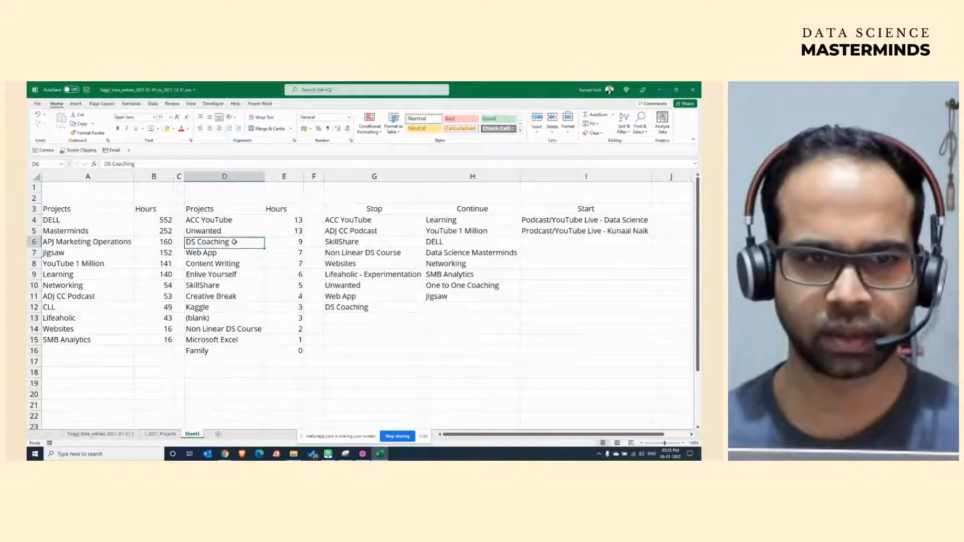
left_click(233, 221)
left_click(232, 286)
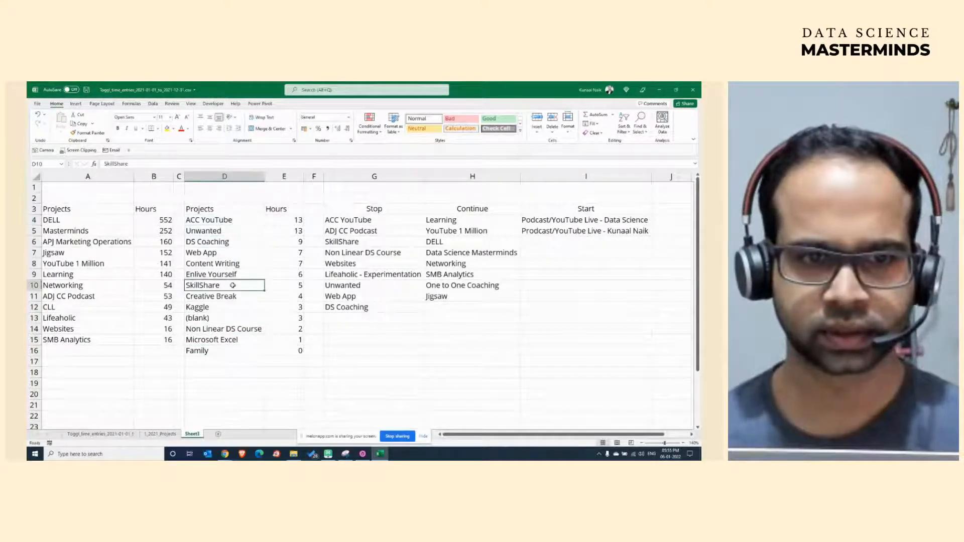
left_click(231, 275)
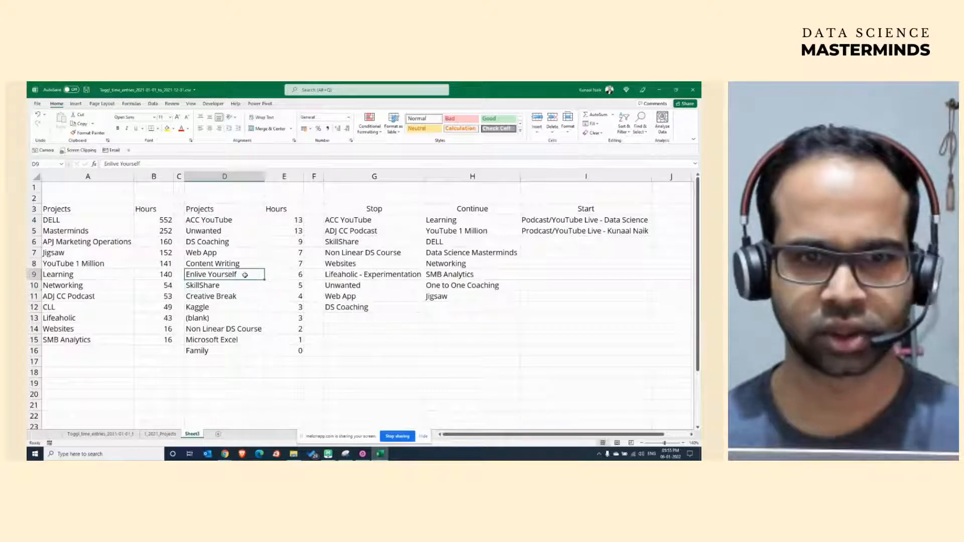
left_click(236, 265)
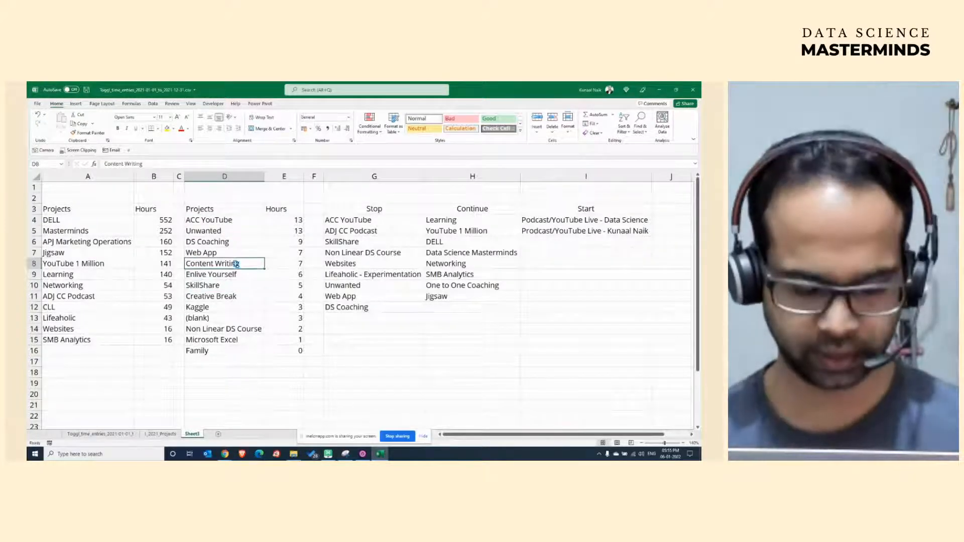
key("ctrl+c")
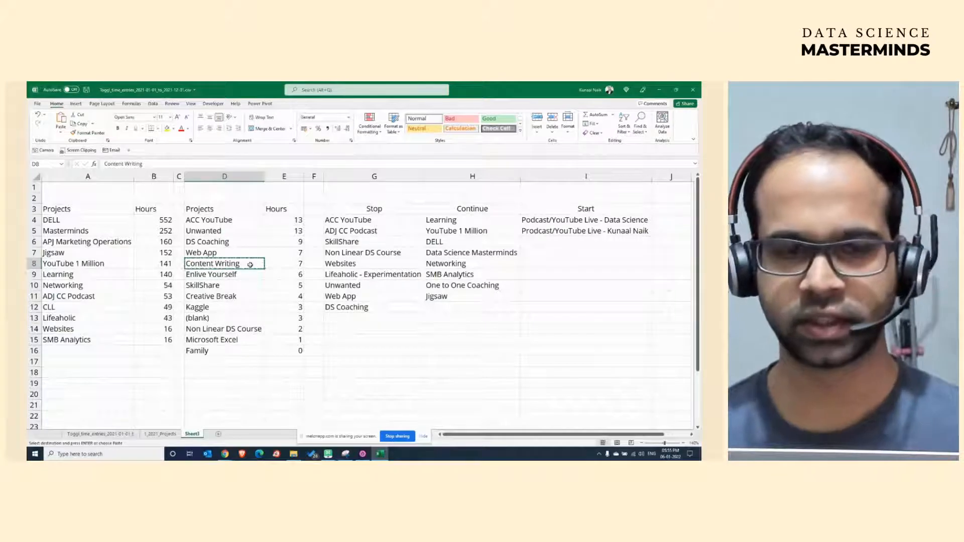
left_click(447, 254)
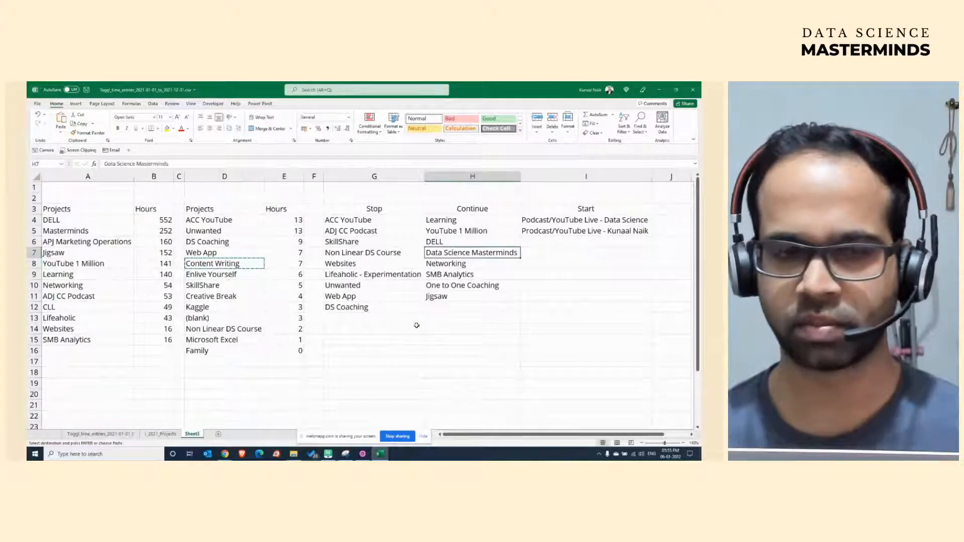
key("Escape")
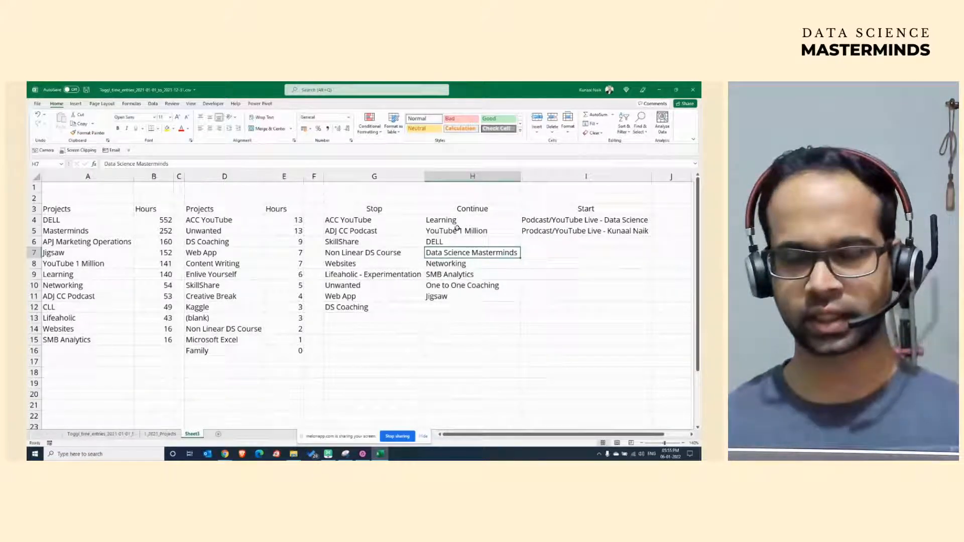
Review the projects placed under Continue and Start, along with the 2021 hours of Learning and Networking.
left_click_drag(457, 223, 463, 292)
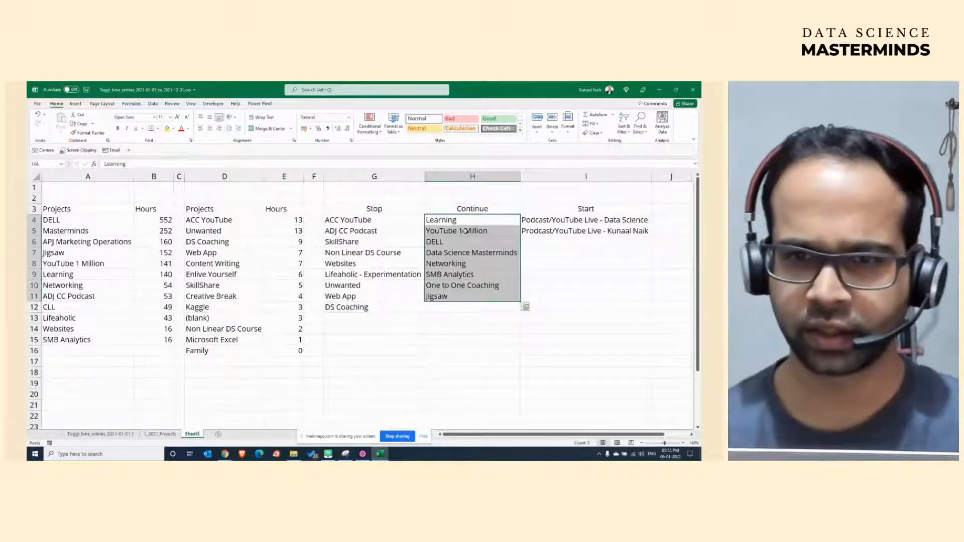
left_click(466, 245)
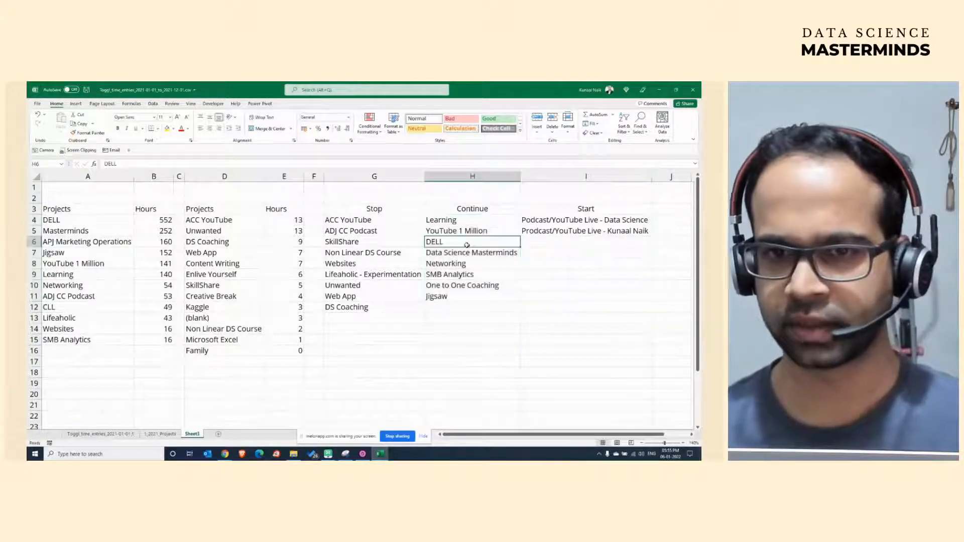
left_click(471, 252)
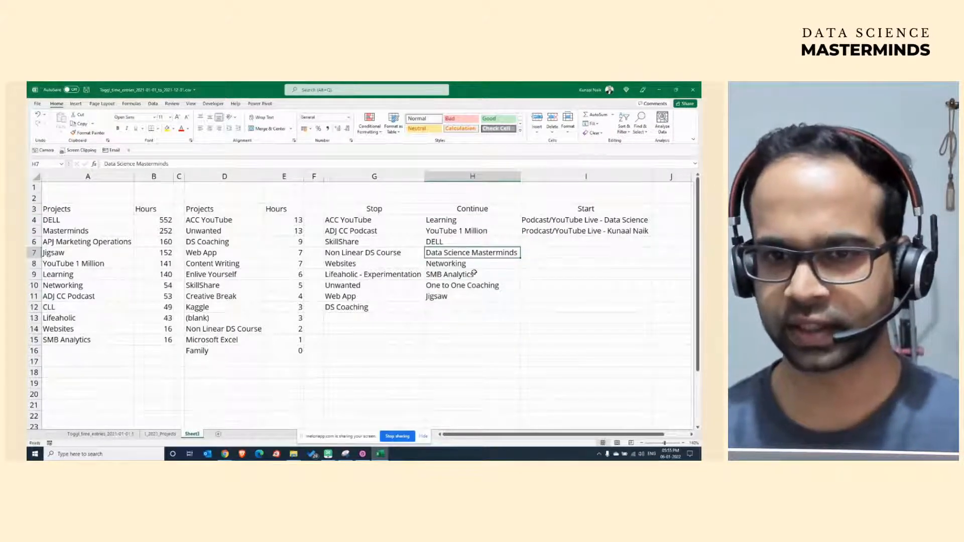
left_click(474, 265)
left_click(476, 275)
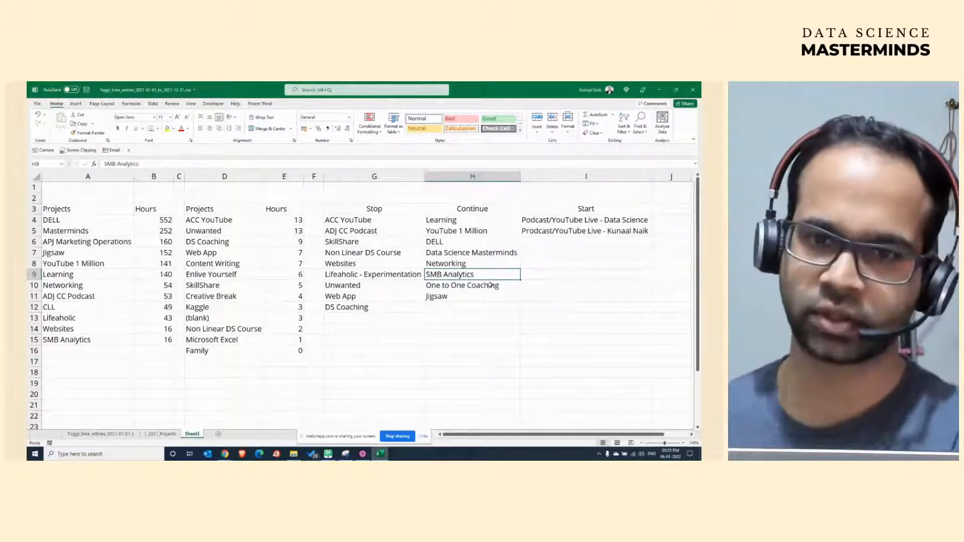
left_click(490, 285)
left_click(490, 296)
key("F2")
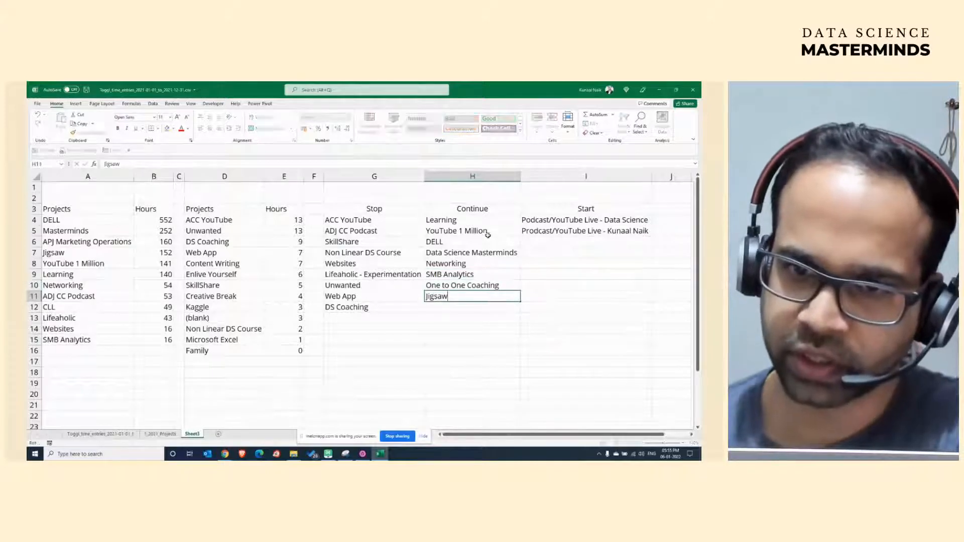
left_click_drag(482, 220, 480, 296)
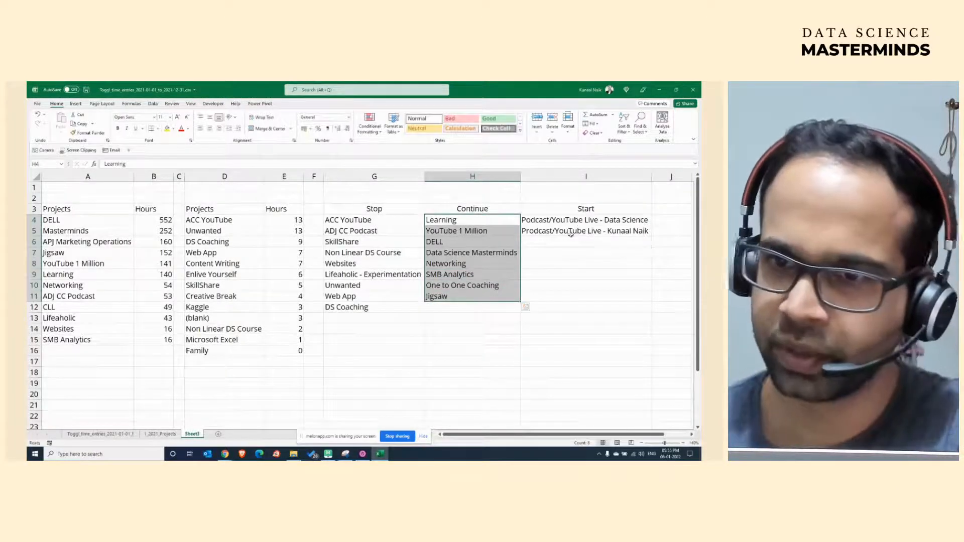
left_click_drag(577, 222, 577, 231)
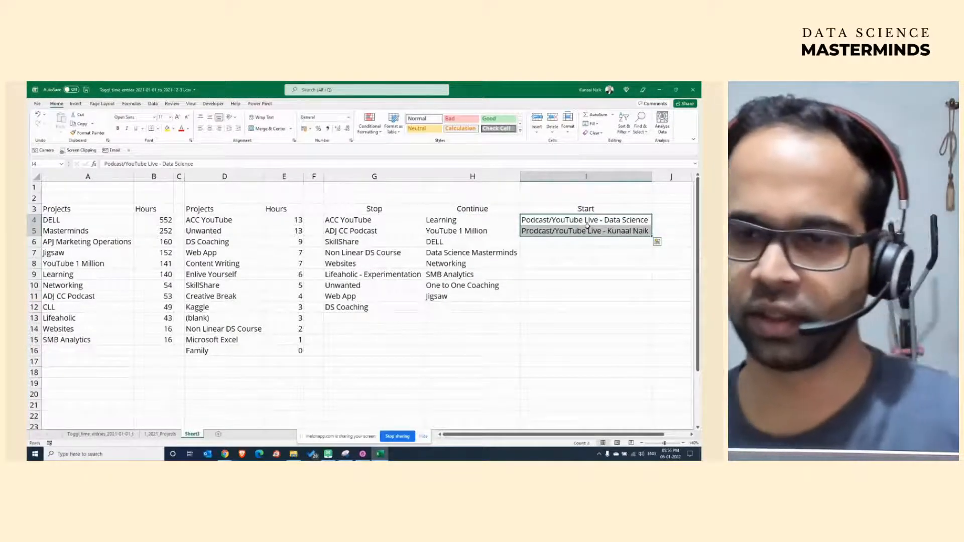
left_click_drag(485, 224, 561, 296)
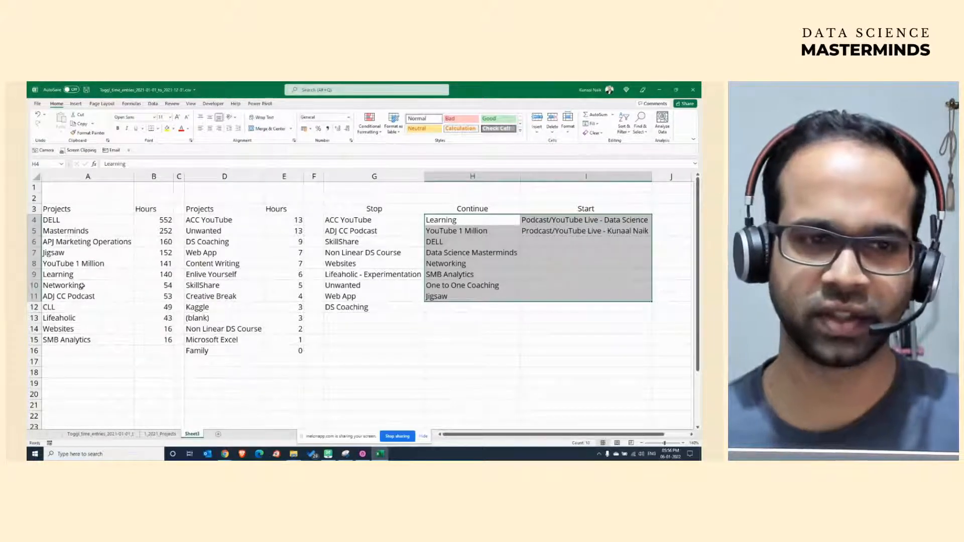
left_click_drag(81, 276, 150, 287)
left_click(149, 326)
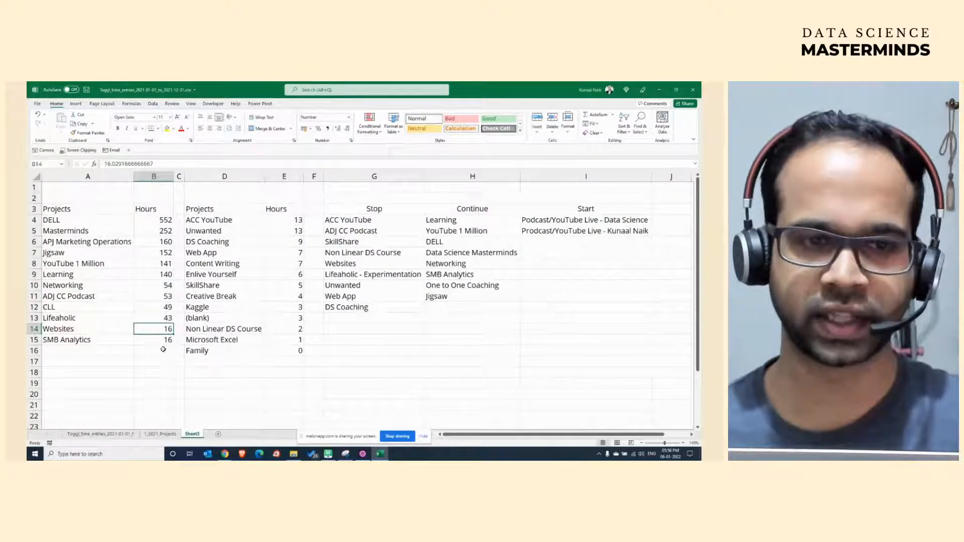
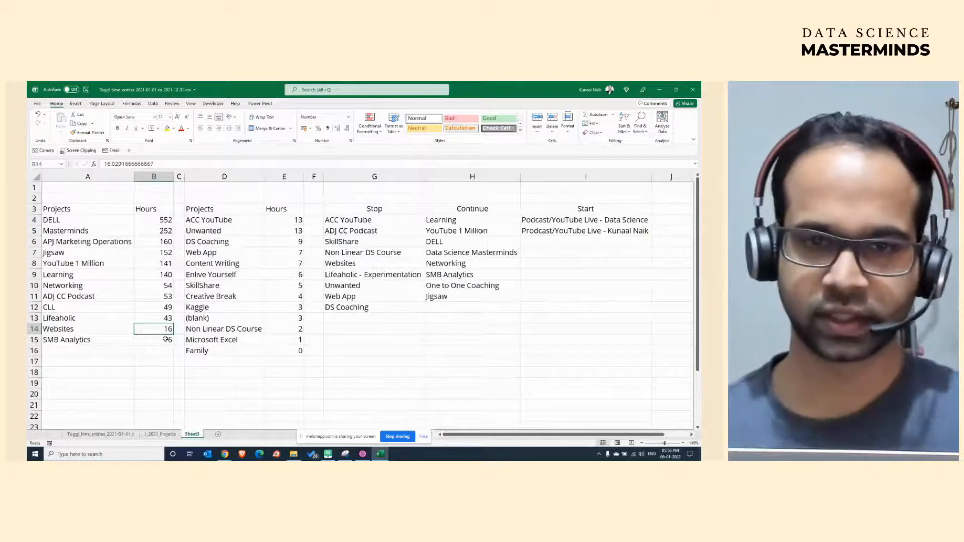
Rename the categorisation sheet as 2_Analyse, checking the plan's stage names in the EdrawMind map before returning to Excel.
double_click(193, 434)
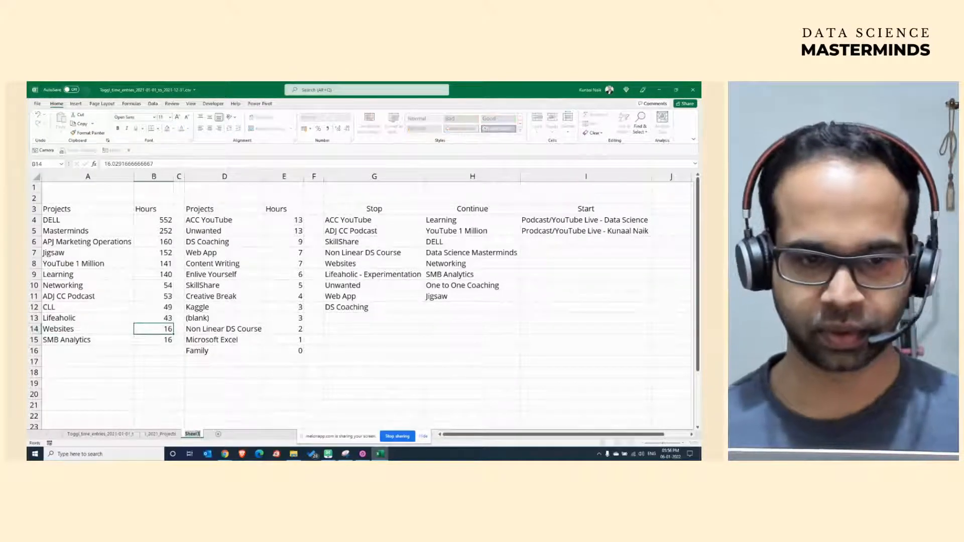
type("2_")
type(" Ca")
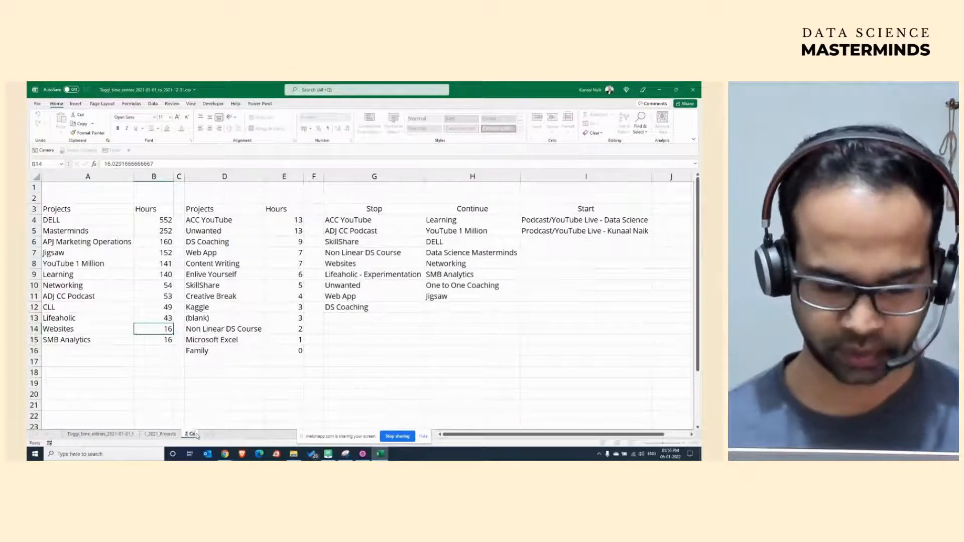
type("ts")
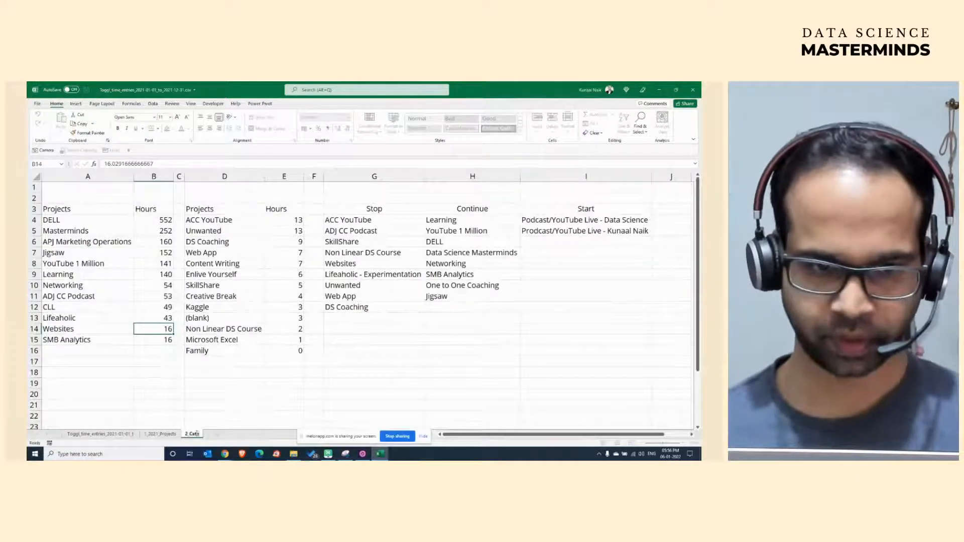
left_click(328, 453)
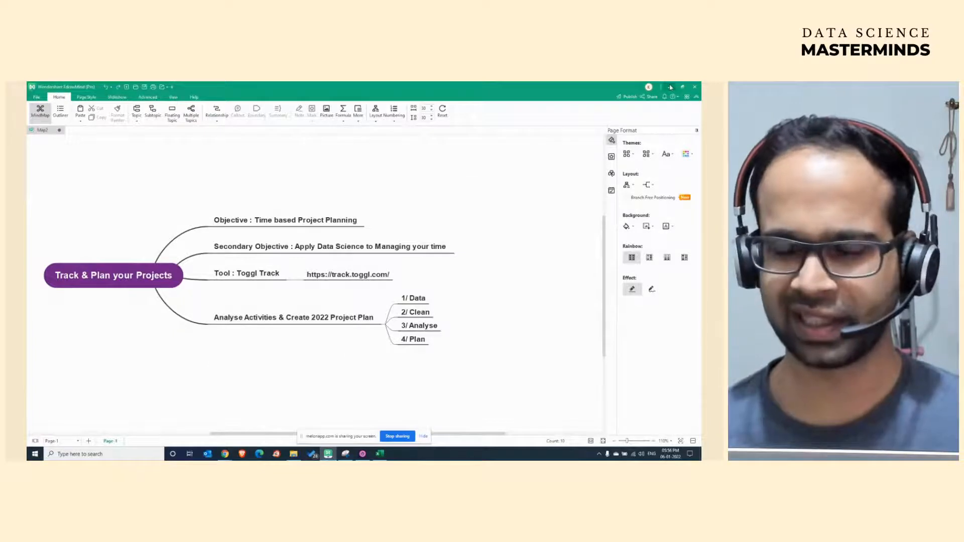
left_click(670, 86)
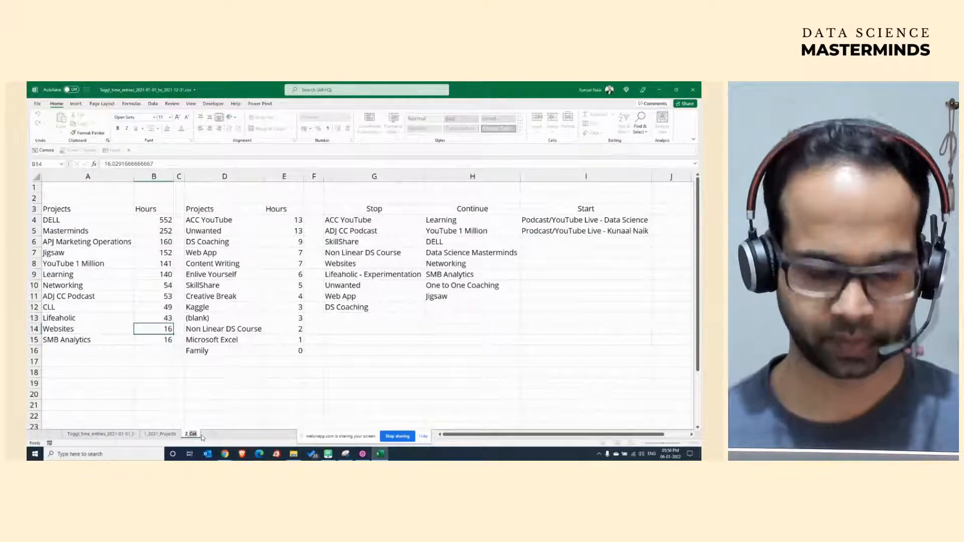
type("Analyse")
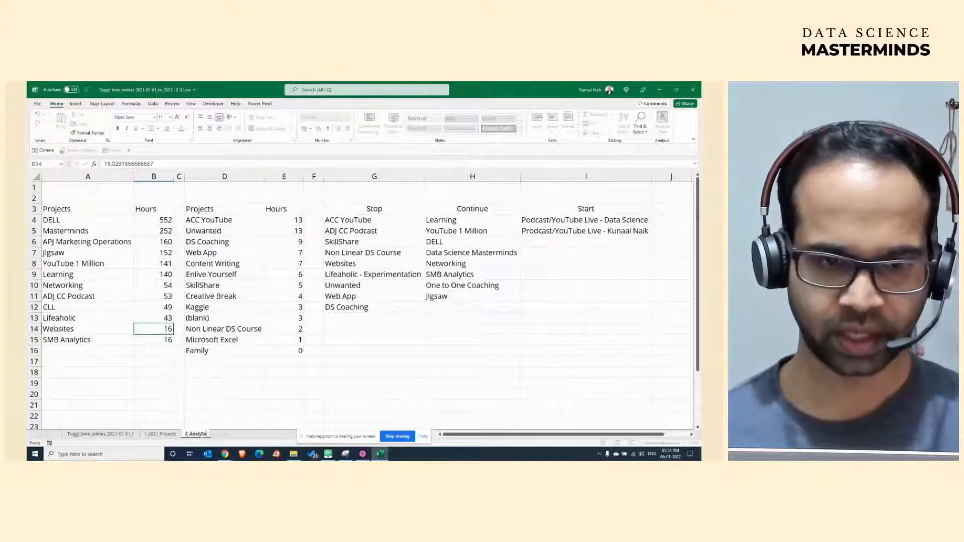
key("Return")
left_click(209, 406)
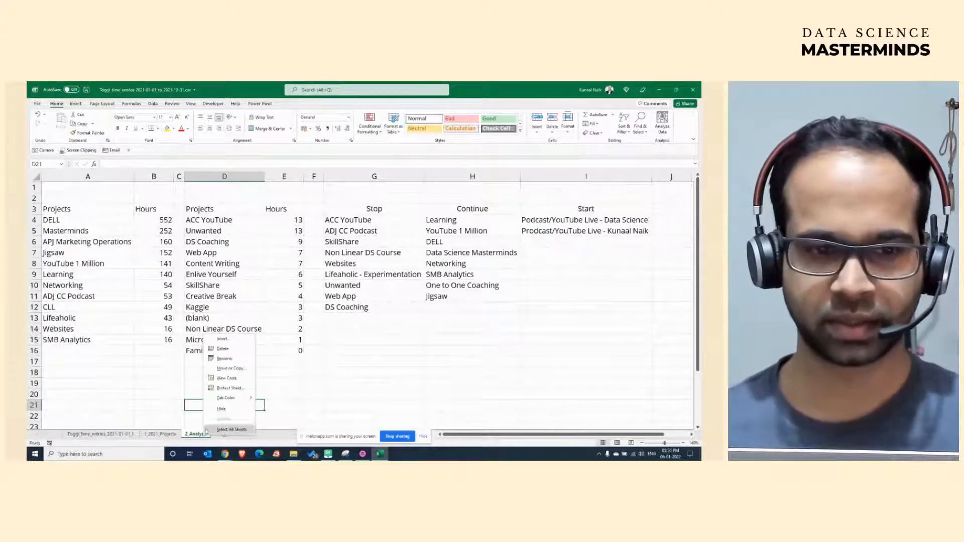
Create a copy of the 2_Analyse sheet and place it at the end of the workbook.
right_click(203, 435)
left_click(232, 368)
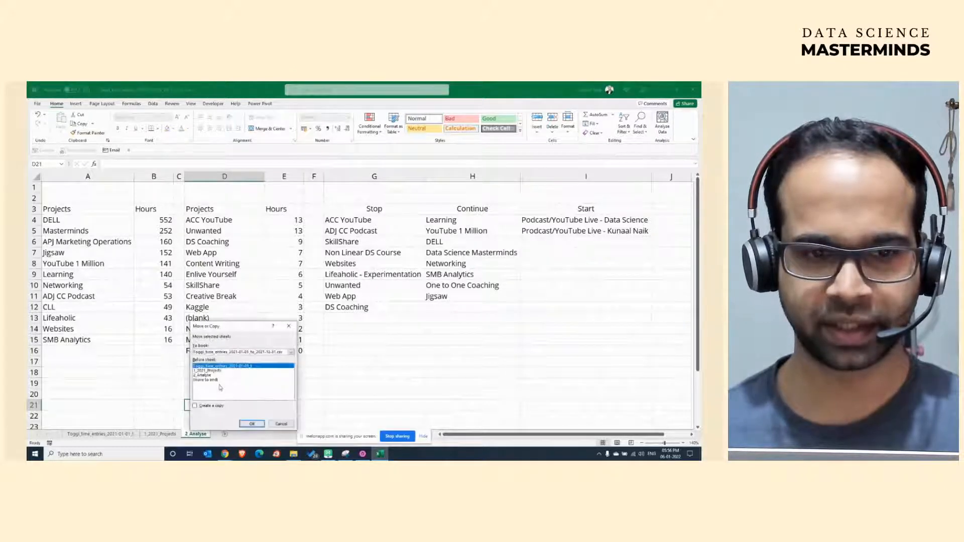
left_click(214, 380)
left_click(210, 405)
left_click(252, 424)
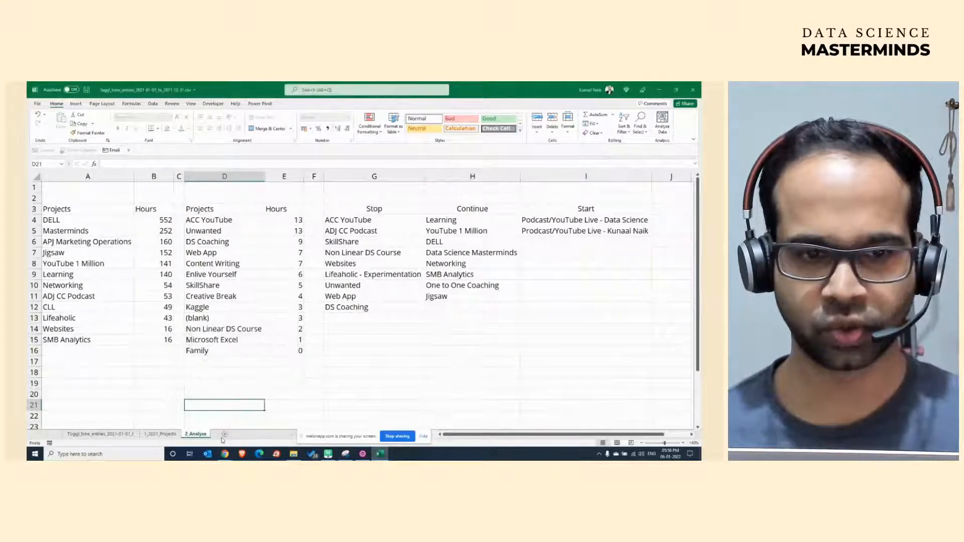
Rename the copied sheet as 4_Plan.
double_click(218, 436)
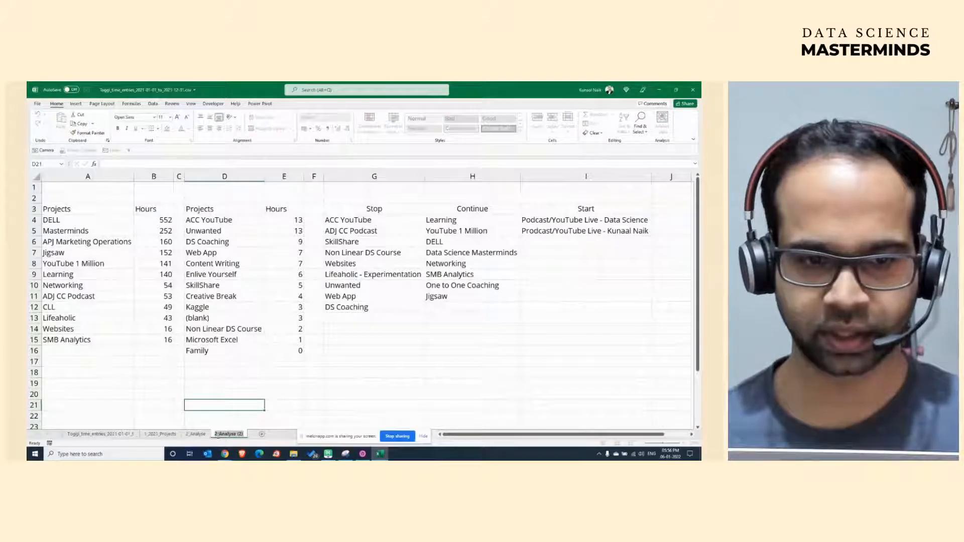
left_click(217, 435)
key("BackSpace")
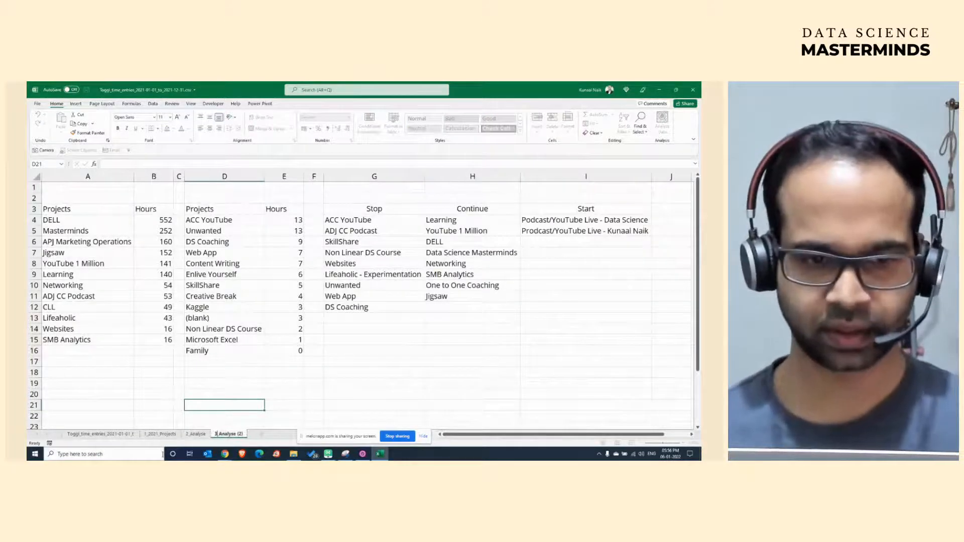
type("3")
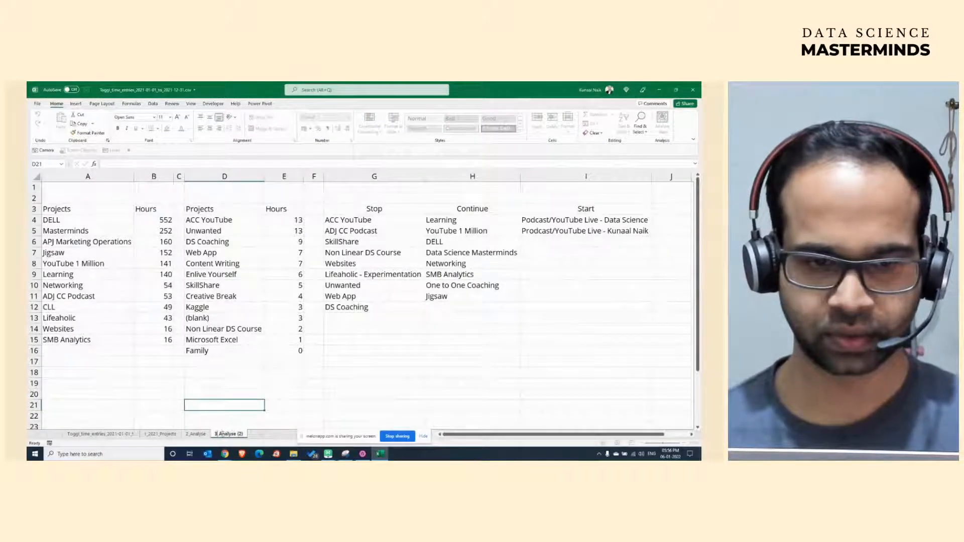
key("Return")
type("_Plan")
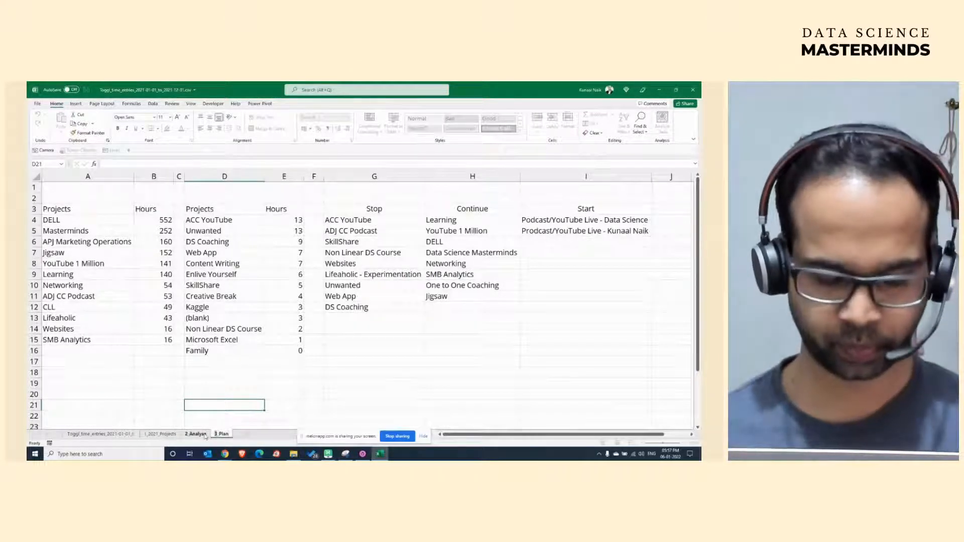
type("4")
key("Return")
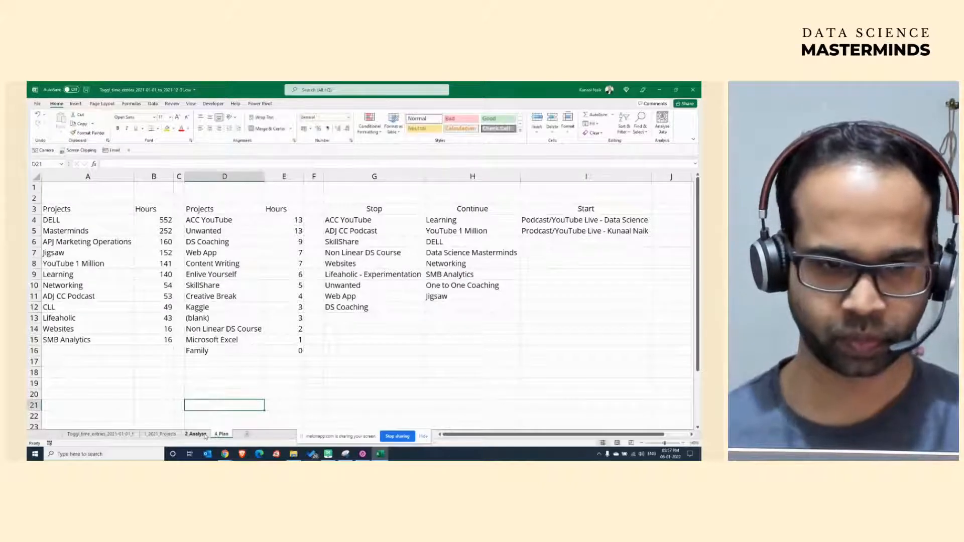
left_click(161, 434)
left_click(146, 434)
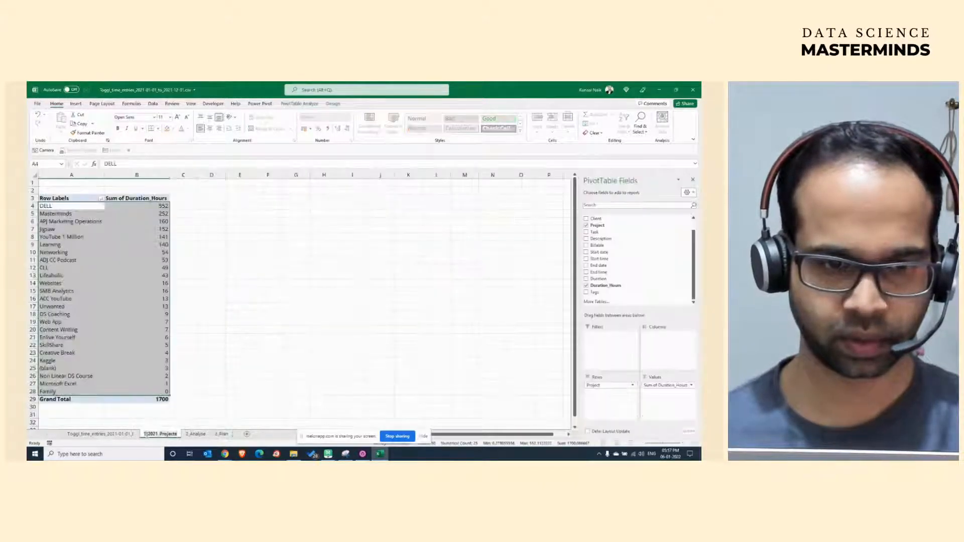
key("Return")
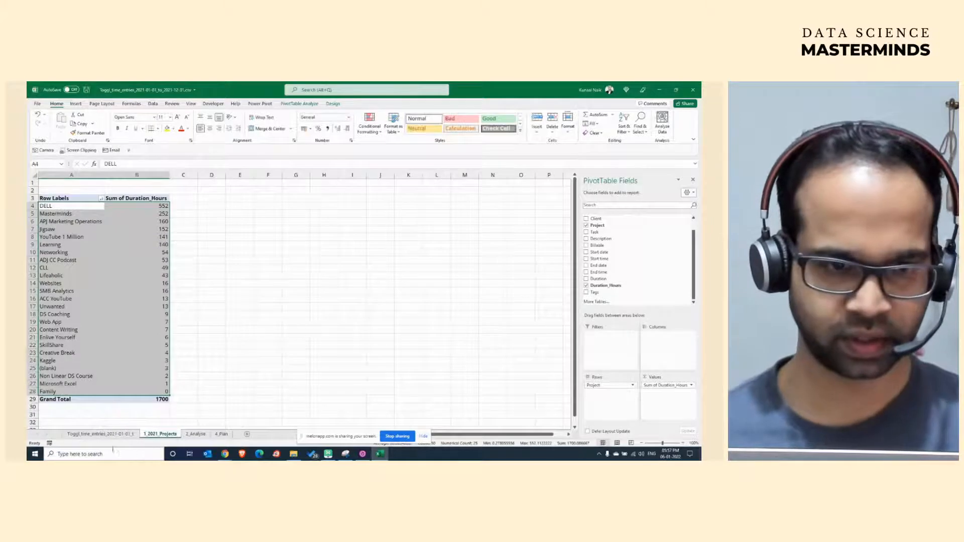
Rename the Toggl time entries sheet as 2_Clean.
left_click(111, 434)
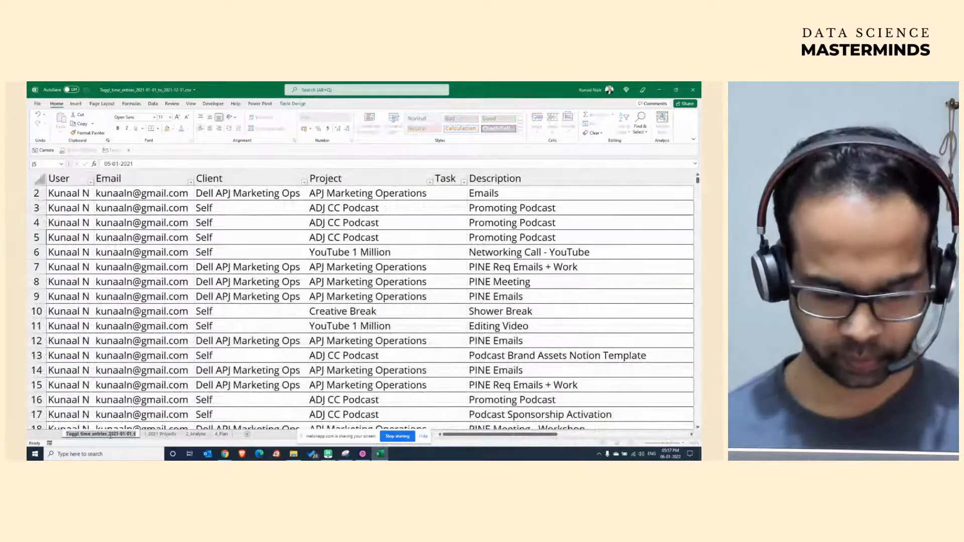
double_click(110, 435)
type("3_Clean")
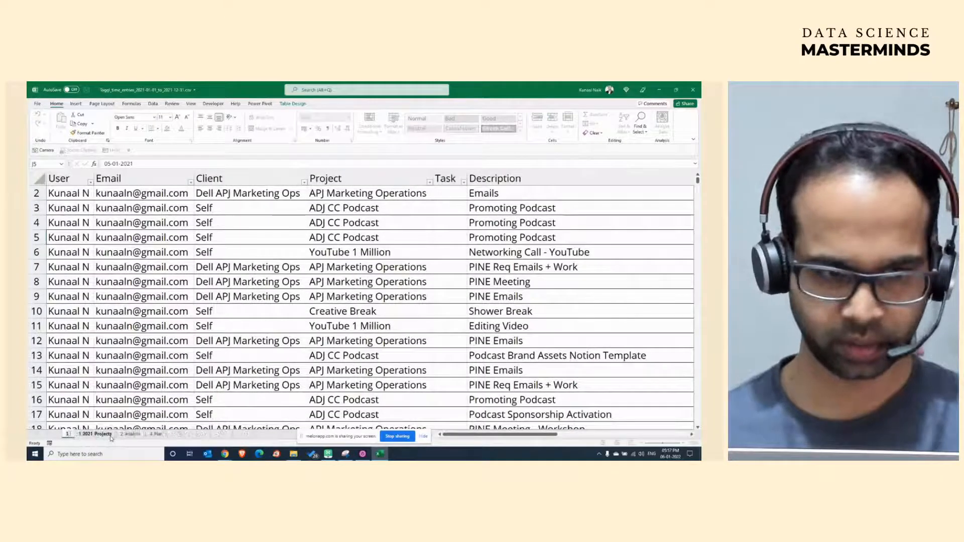
key("BackSpace")
key("BackSpace")
key("BackSpace")
key("BackSpace")
key("BackSpace")
key("BackSpace")
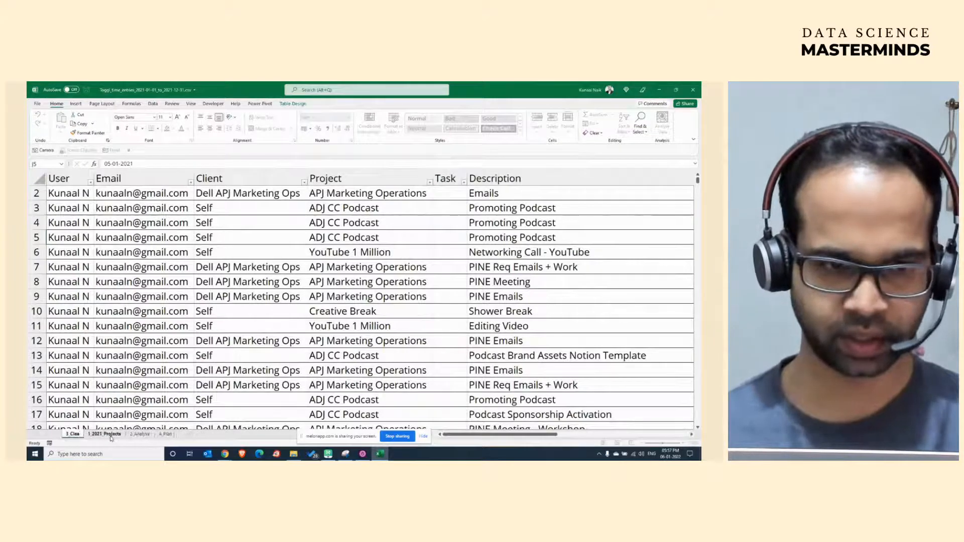
key("BackSpace")
type("2_Clean")
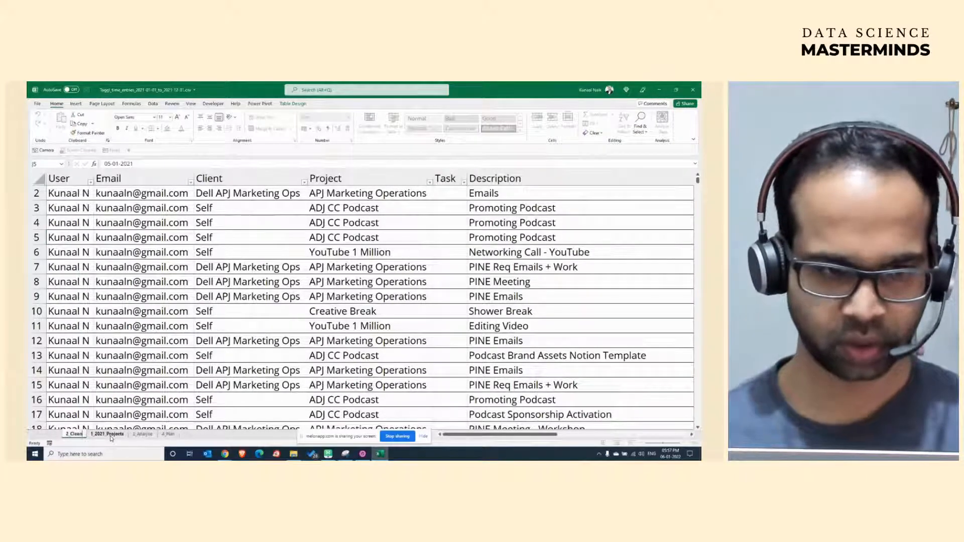
key("Return")
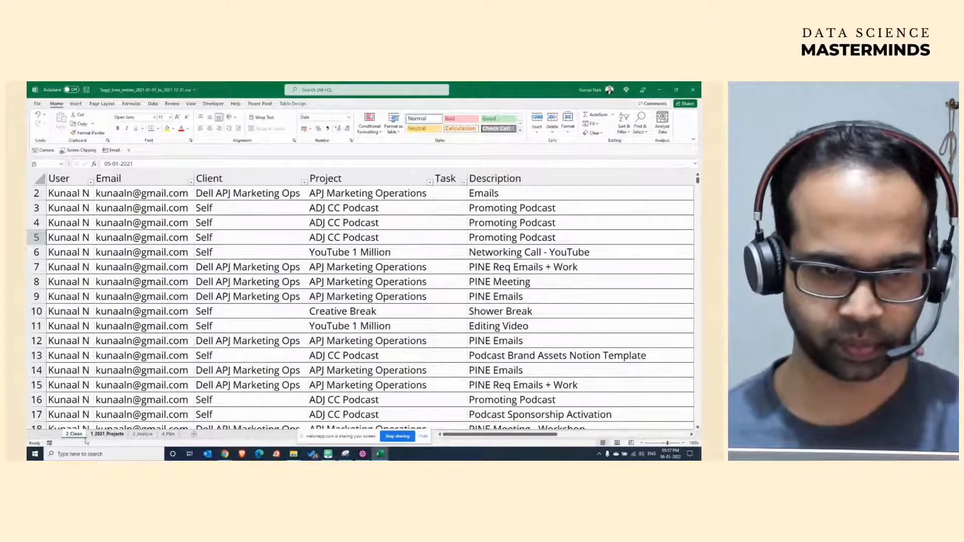
Rename the original categorisation sheet as 3_Analyse and extend the time entries sheet's name to 2_CleanData.
double_click(141, 438)
left_click_drag(135, 435, 128, 434)
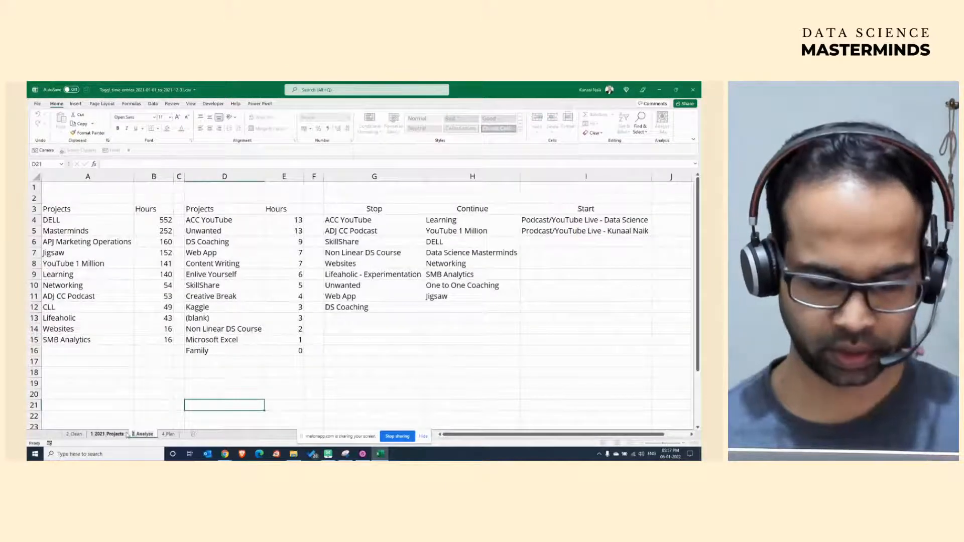
type("3")
key("Return")
double_click(80, 435)
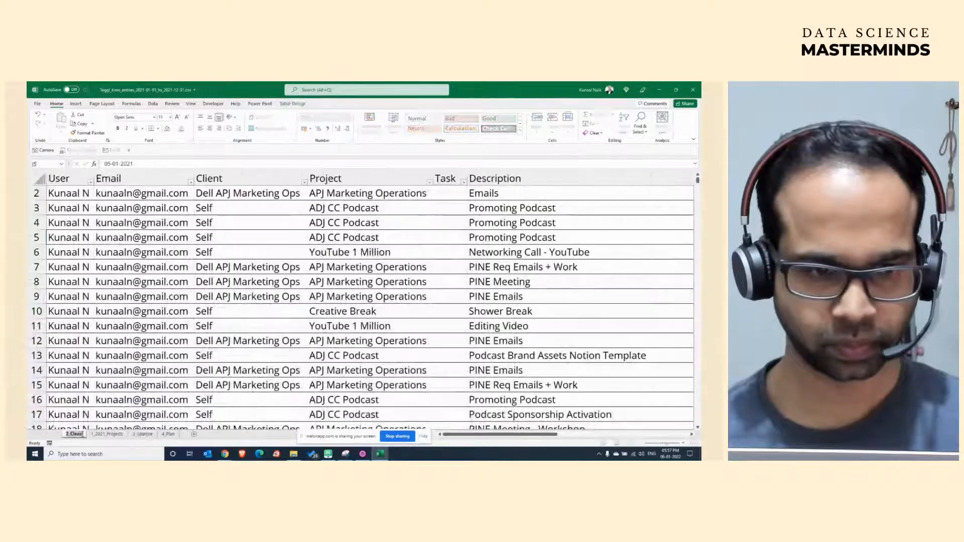
key("Return")
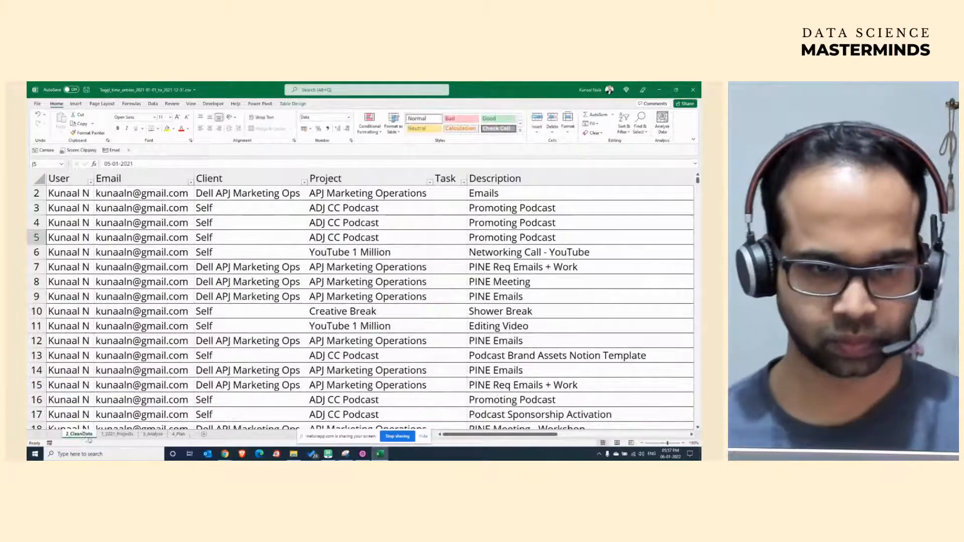
On the 4_Plan sheet, move the second list's projects and hours beneath the first list from A16, and widen column C.
left_click(179, 435)
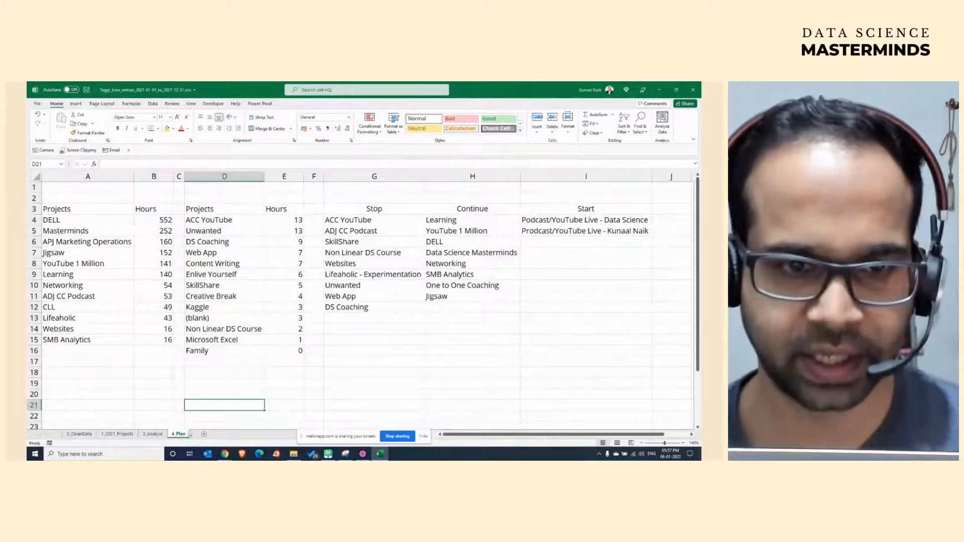
left_click(153, 434)
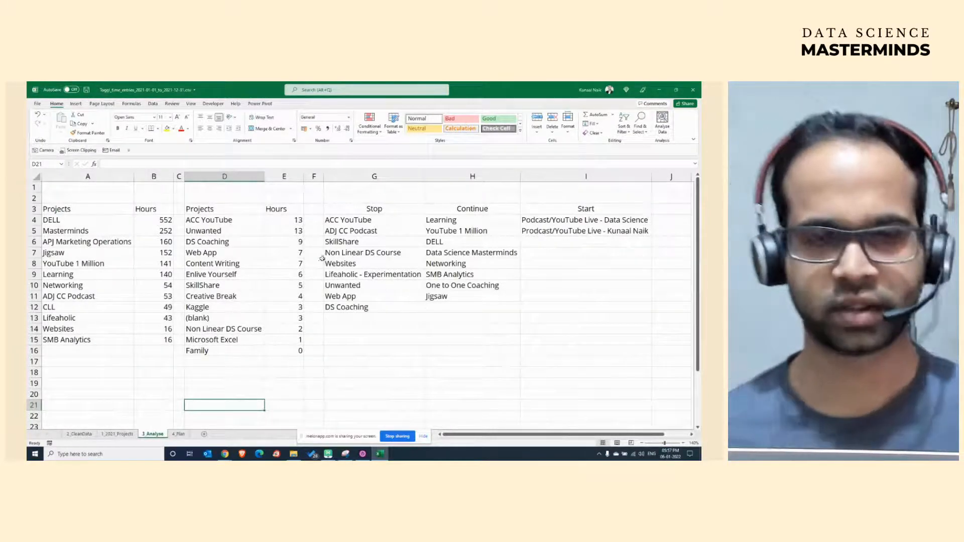
left_click(179, 434)
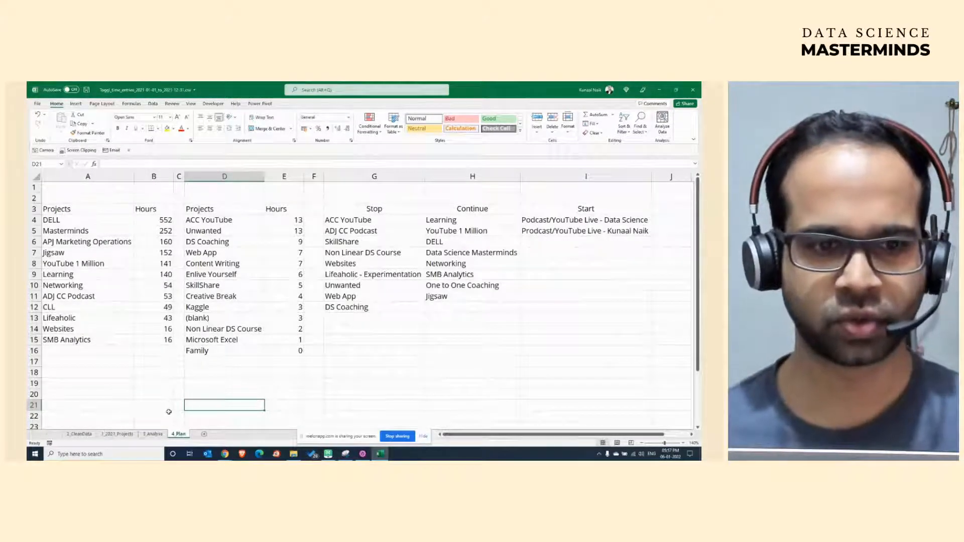
left_click(641, 443)
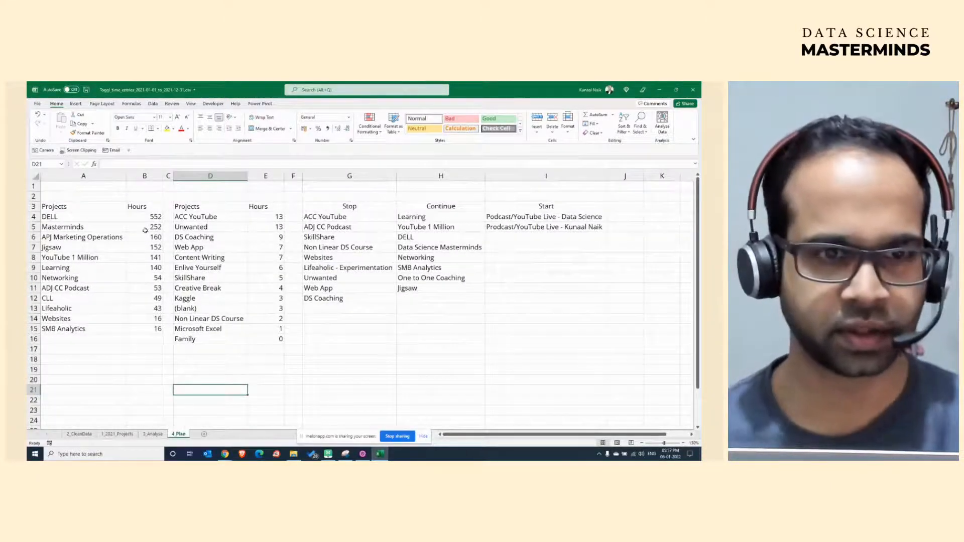
left_click_drag(193, 216, 117, 367)
scroll(215, 334, "up", 3)
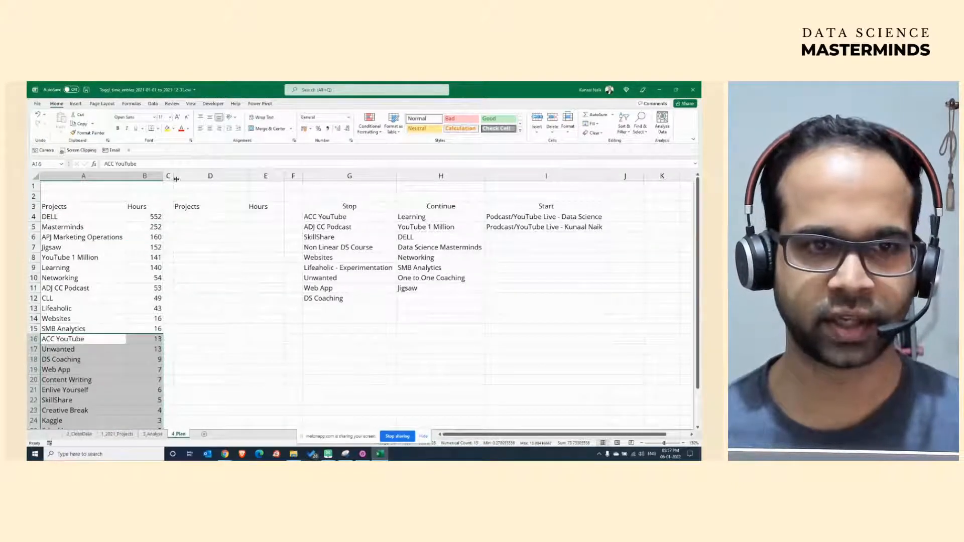
left_click_drag(176, 178, 203, 179)
scroll(209, 278, "down", 3)
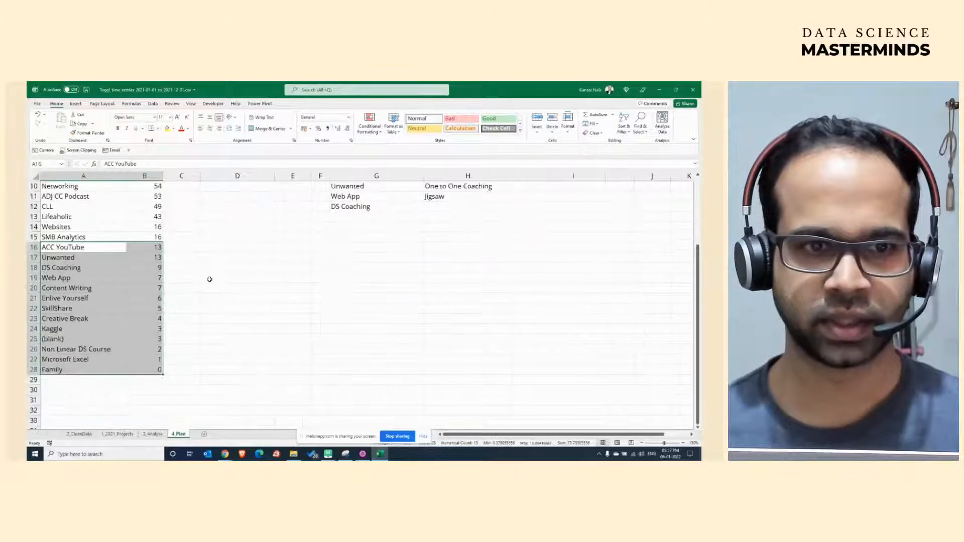
scroll(209, 277, "up", 3)
Move the Stop projects into D4:D12 and label each one Stop in column E.
left_click(235, 175)
left_click_drag(291, 175, 293, 175)
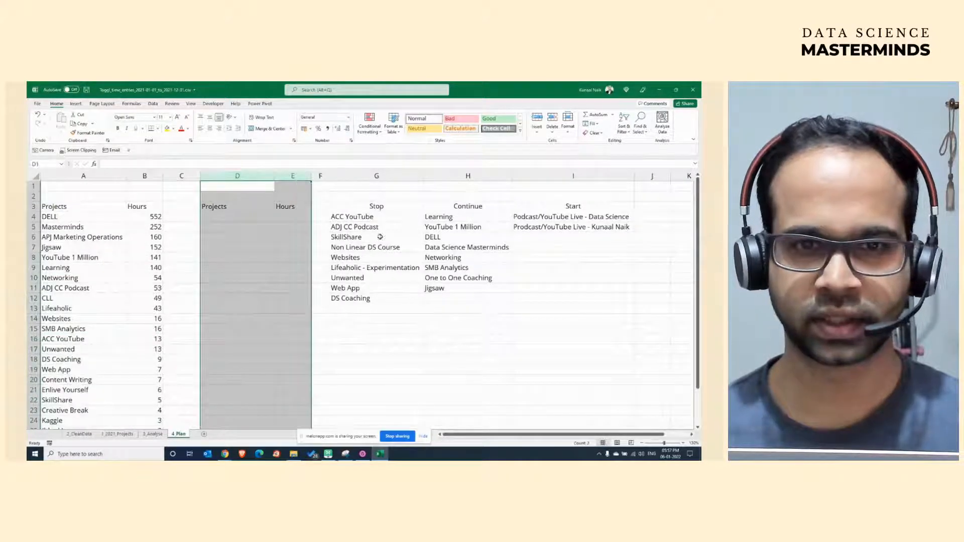
left_click_drag(372, 218, 268, 299)
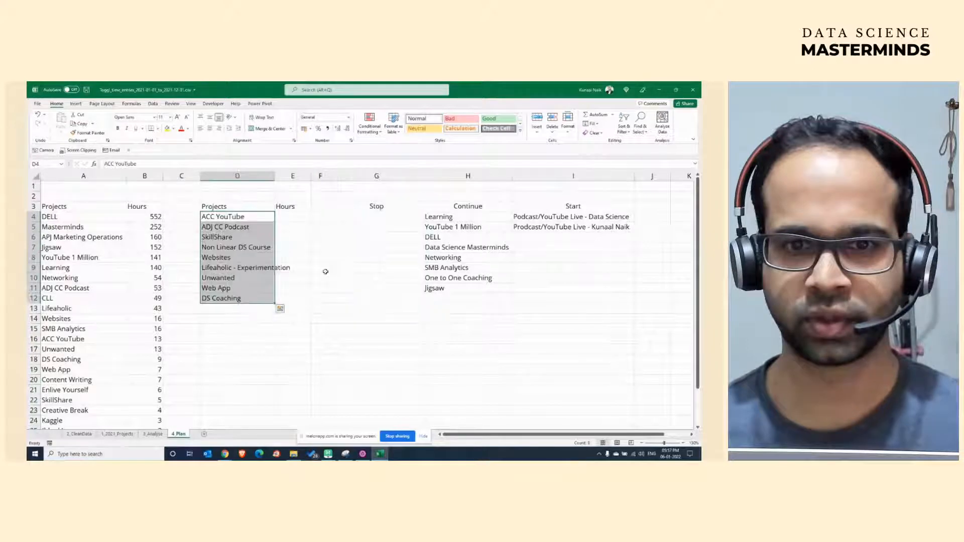
left_click(374, 208)
left_click_drag(374, 213, 282, 297)
key("ctrl+d")
left_click(372, 318)
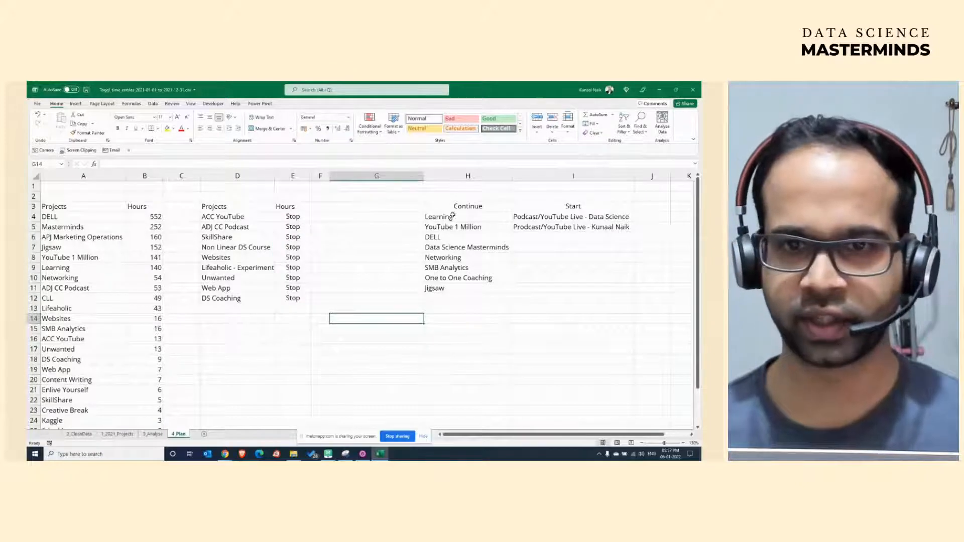
Move the Continue projects into D13:D20 below the Stop projects and label each one Continue in column E.
left_click_drag(435, 218, 237, 376)
left_click(468, 205)
left_click_drag(469, 206, 291, 308)
double_click(311, 313)
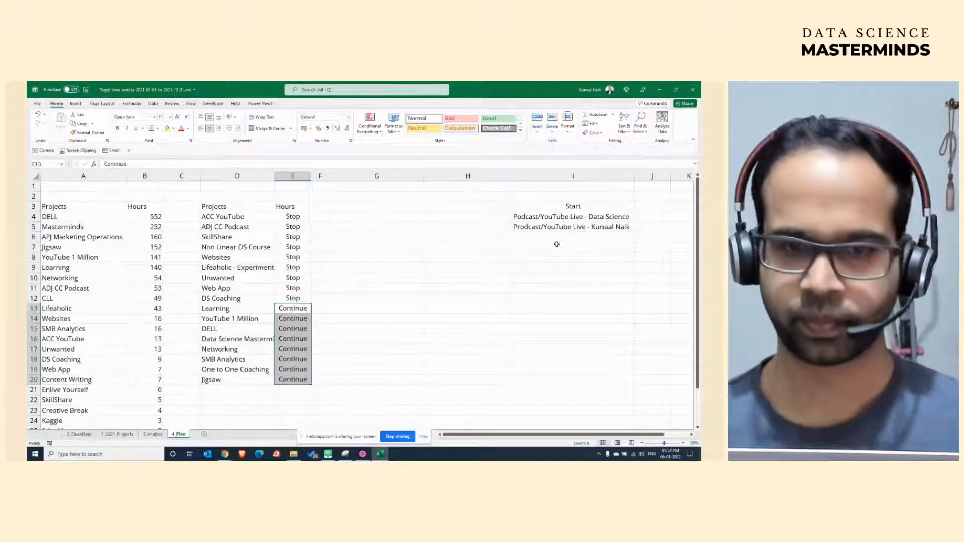
Copy the two Start projects into D21:D22, label both Start in column E, and clear the originals from column I.
left_click(561, 206)
left_click_drag(562, 211, 293, 394)
left_click_drag(550, 215, 552, 229)
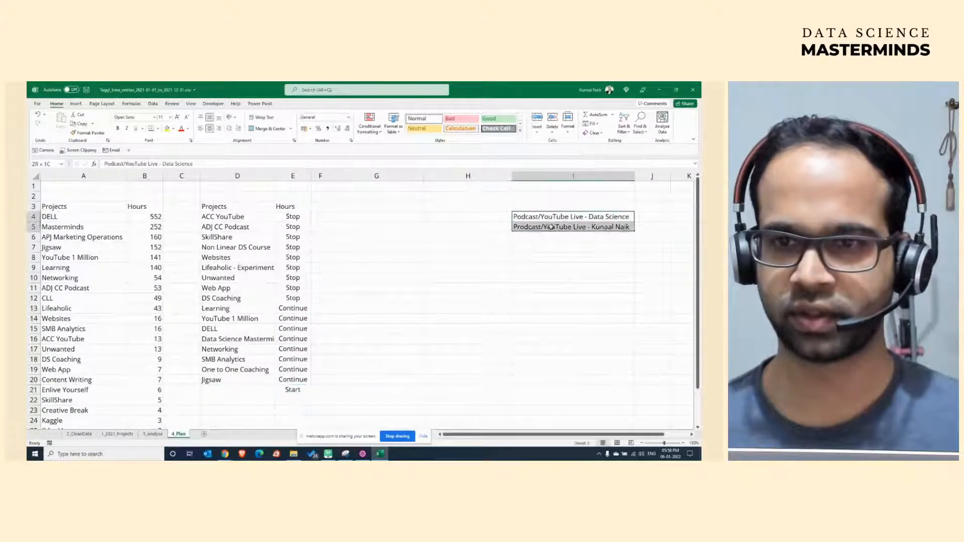
key("ctrl+c")
left_click(246, 394)
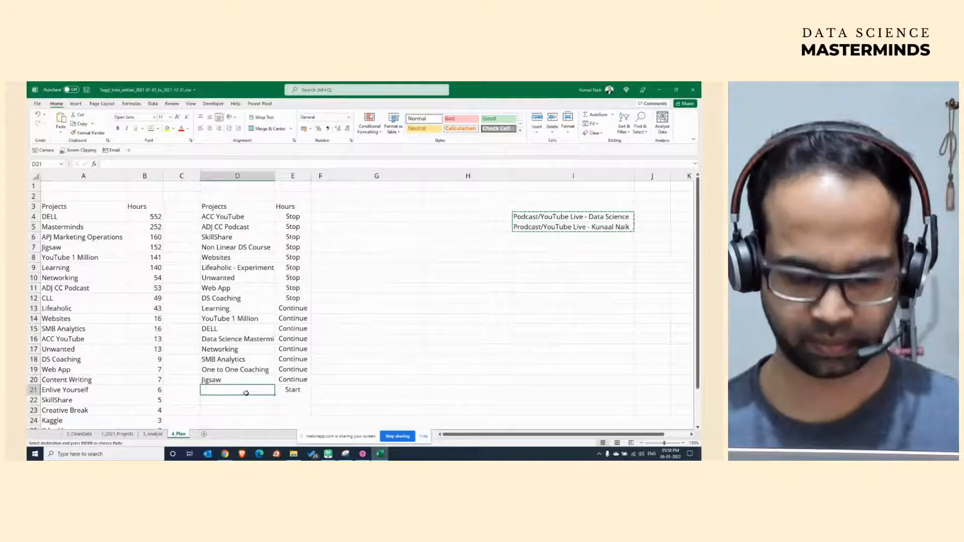
key("ctrl+v")
left_click_drag(293, 390, 297, 398)
key("ctrl+d")
scroll(301, 351, "down", 3)
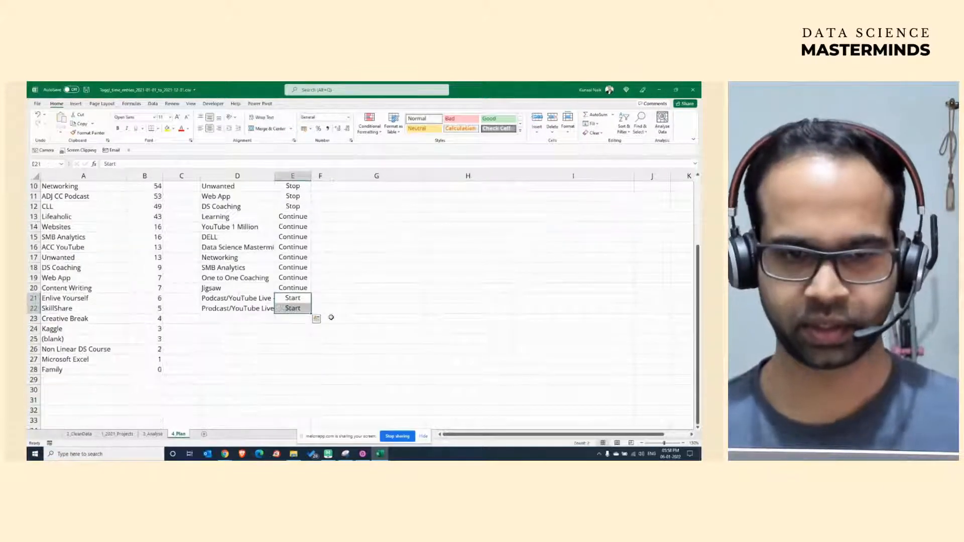
scroll(305, 308, "up", 3)
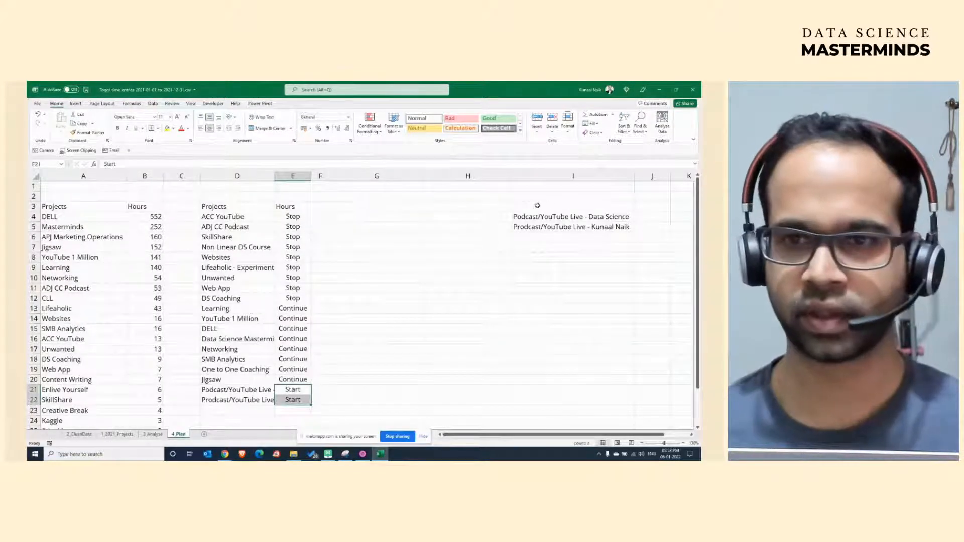
left_click_drag(537, 205, 533, 262)
key("Delete")
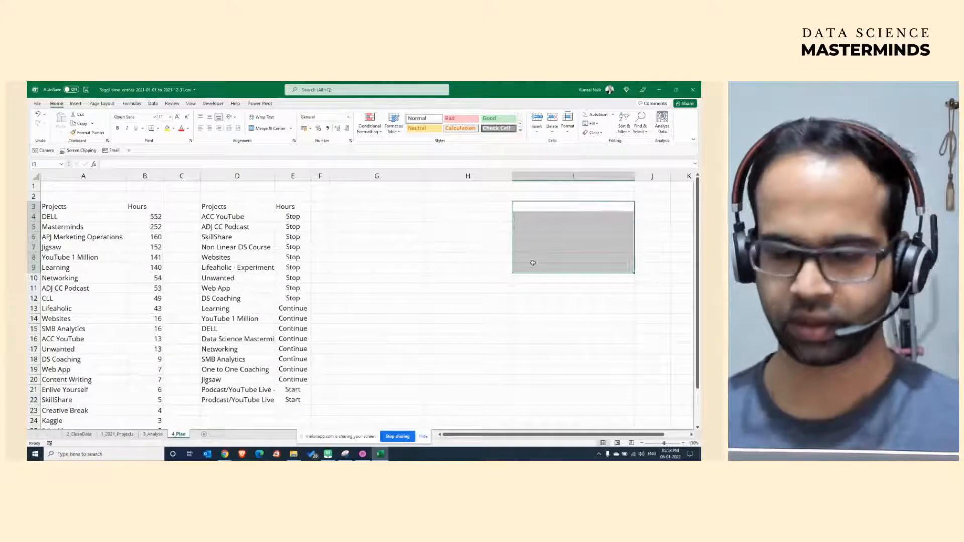
Insert two blank columns before column C, between the project hours and the categorised project list.
right_click(190, 176)
left_click(201, 243)
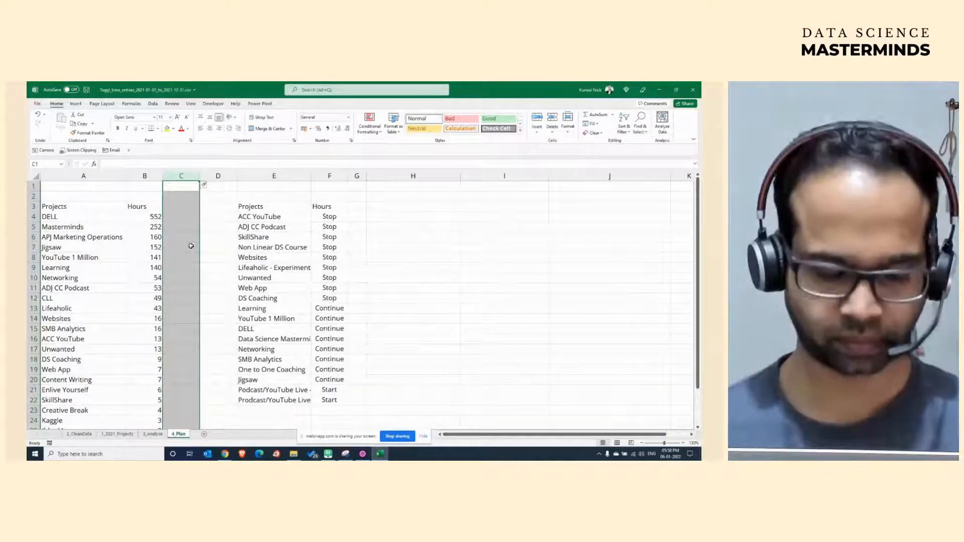
key("ctrl+shift+plus")
scroll(184, 307, "down", 1)
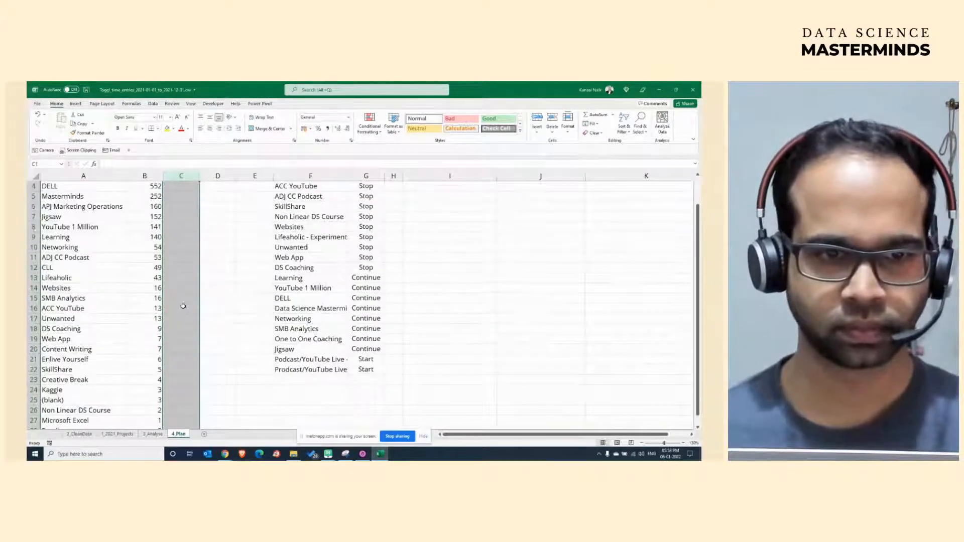
scroll(184, 307, "up", 1)
Enter the header Category in C3, next to the Hours header.
left_click(179, 210)
type("Categoru")
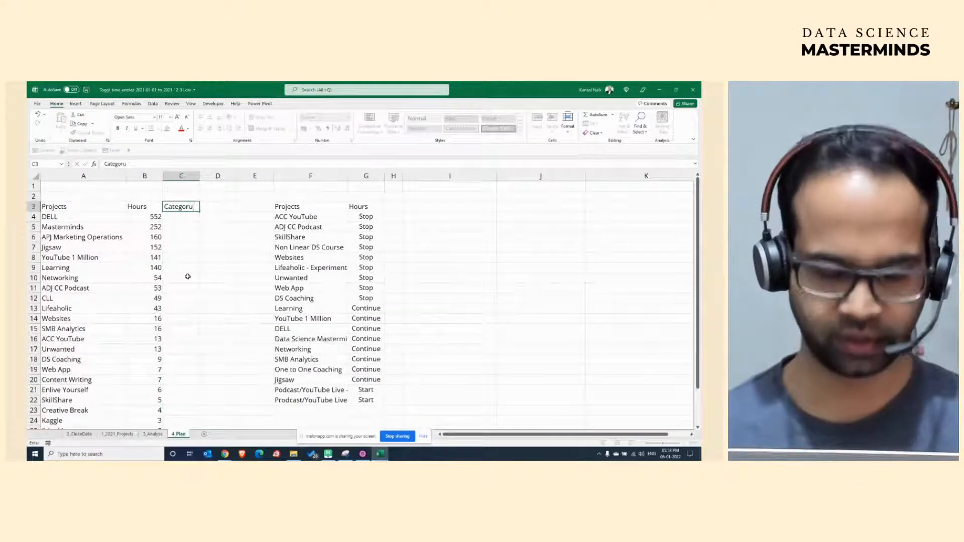
key("BackSpace")
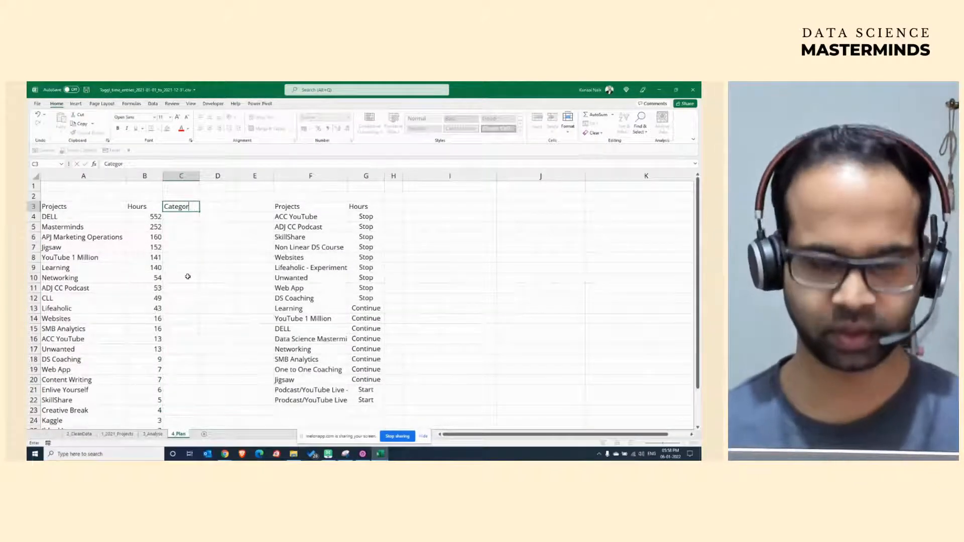
type("y")
key("Return")
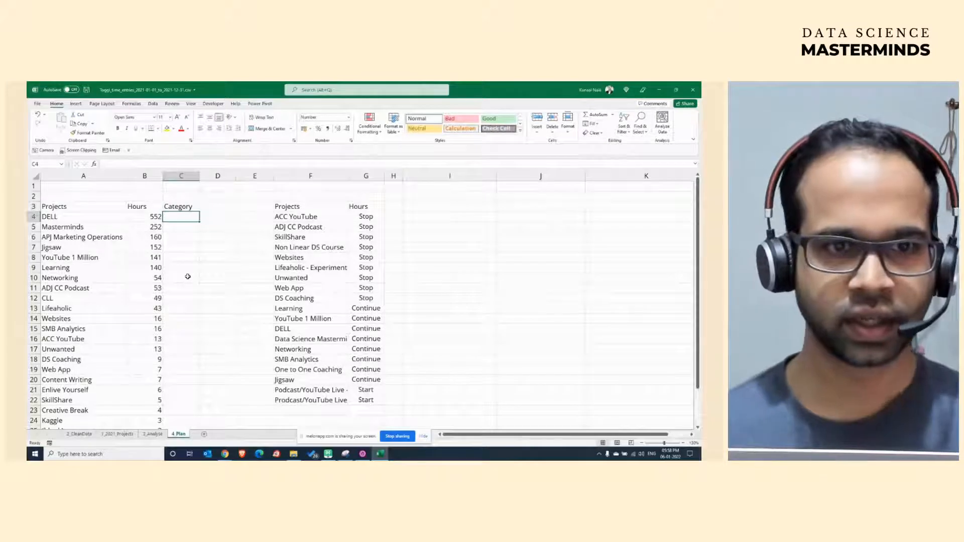
In C4, look up the project's category from columns F:G with =VLOOKUP(A4,$F:$G,2,FALSE).
type("=vl")
key("Tab")
key("Left")
key("Left")
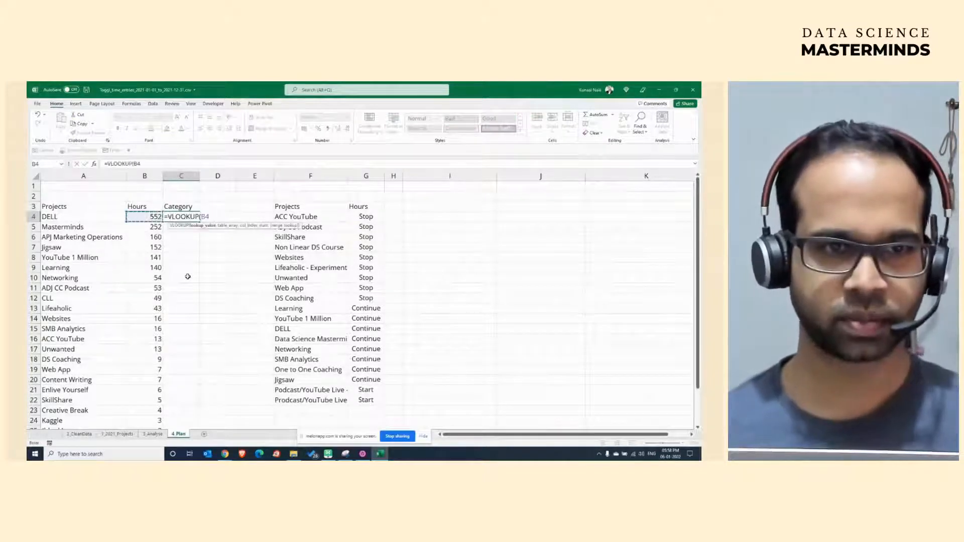
type(",")
left_click_drag(307, 177, 361, 178)
type(",")
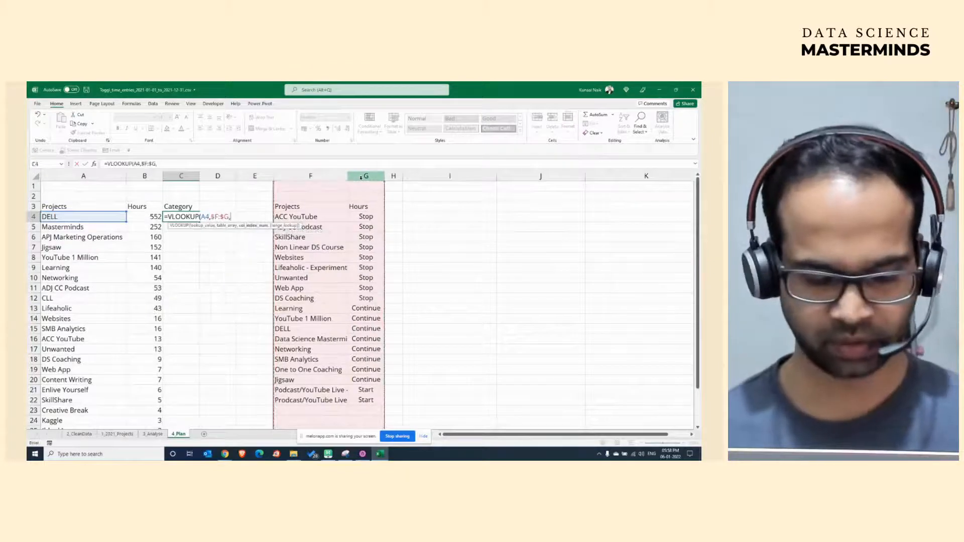
type("2")
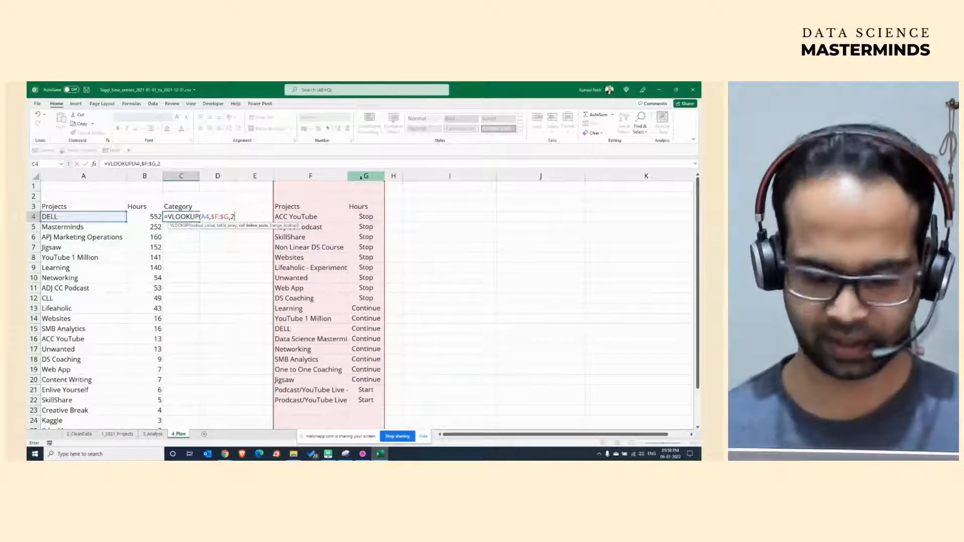
type(",FALSE")
key("Return")
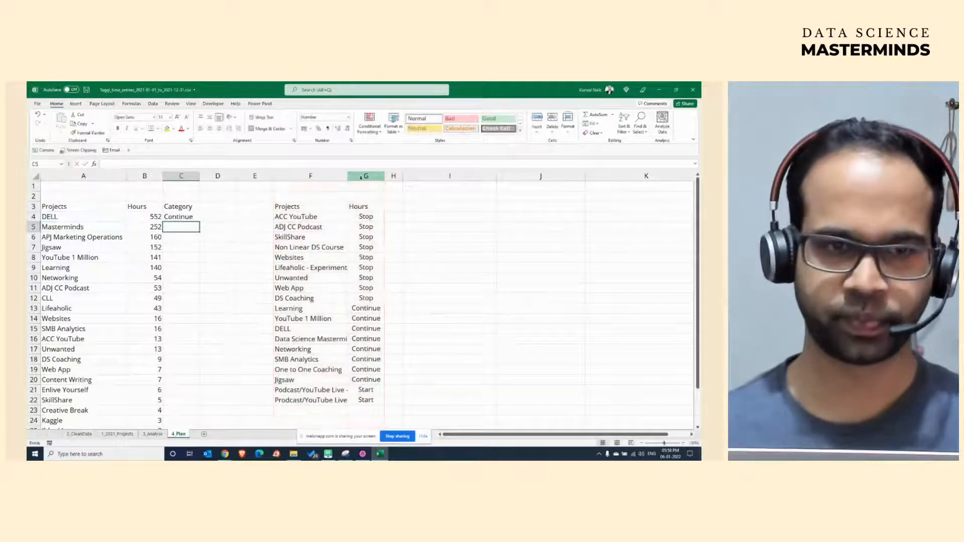
Fill the C4 lookup formula down the Category column for every project in the list and check the filled rows.
left_click(195, 219)
double_click(199, 222)
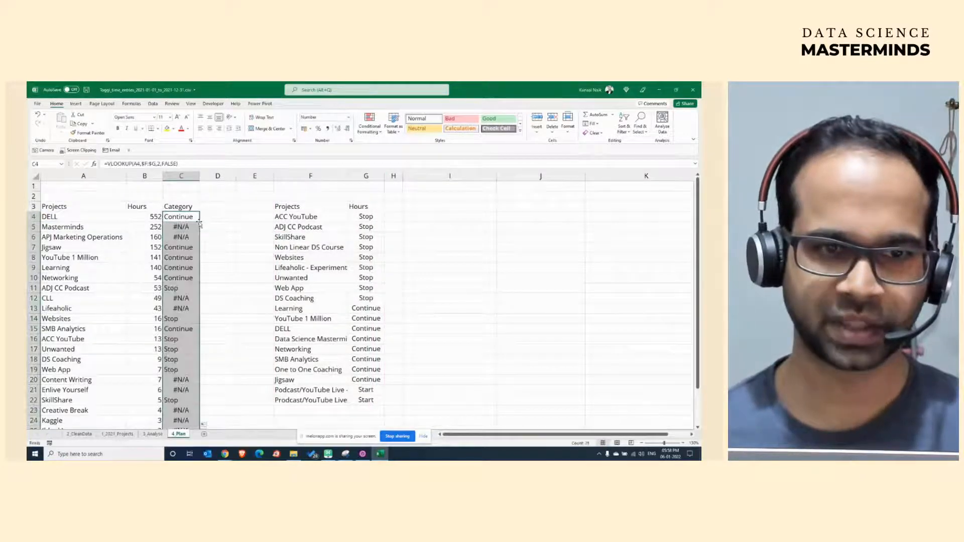
scroll(199, 224, "down", 5)
scroll(194, 268, "up", 5)
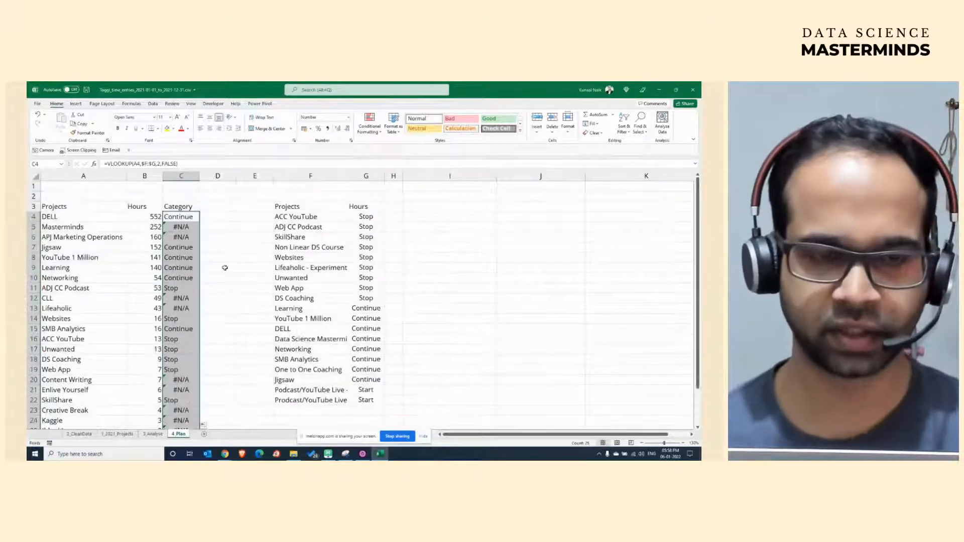
scroll(225, 267, "down", 1)
scroll(226, 271, "up", 1)
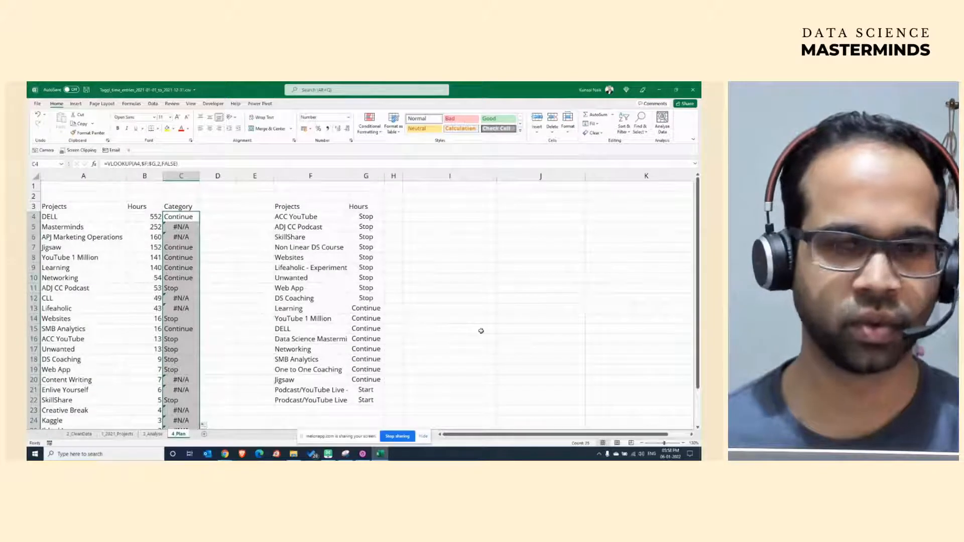
left_click(642, 443)
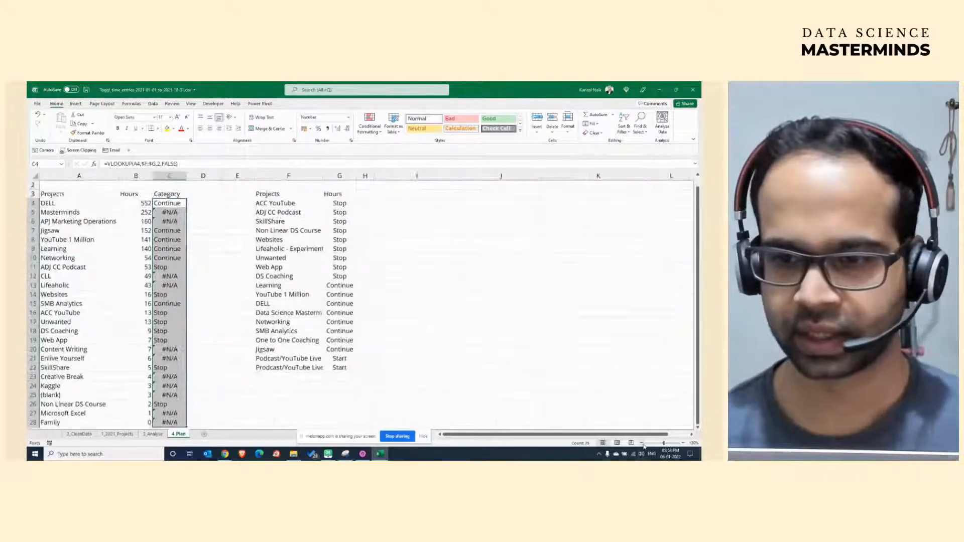
left_click(642, 443)
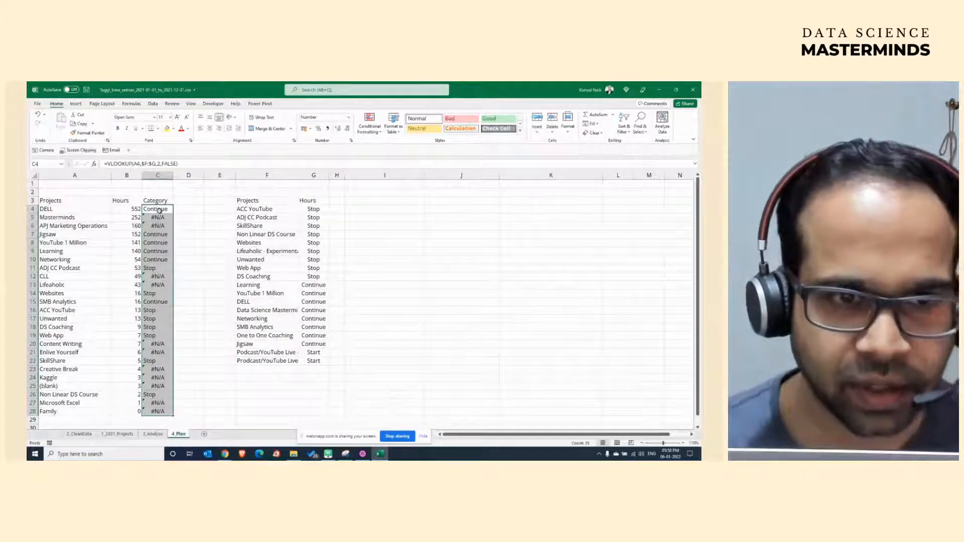
left_click(250, 260)
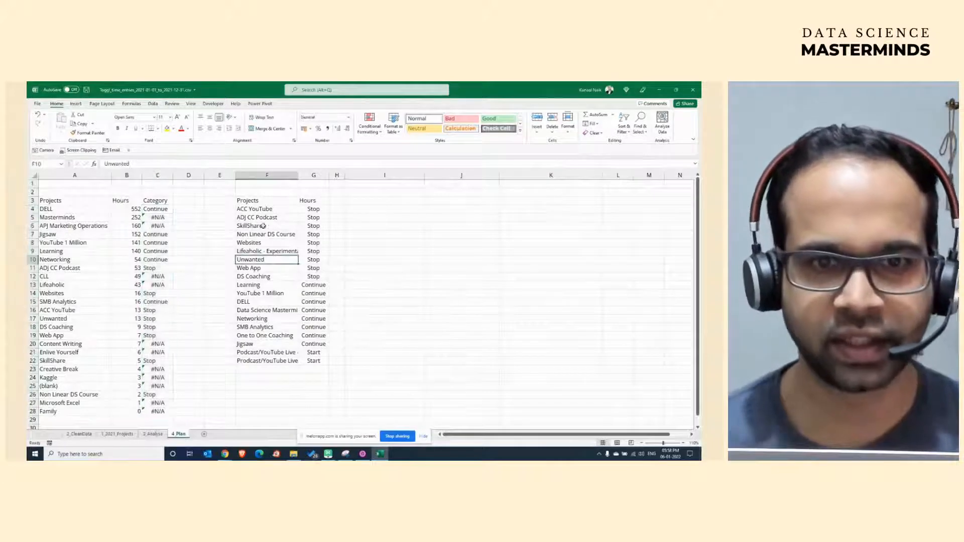
key("ctrl+a")
left_click(219, 327)
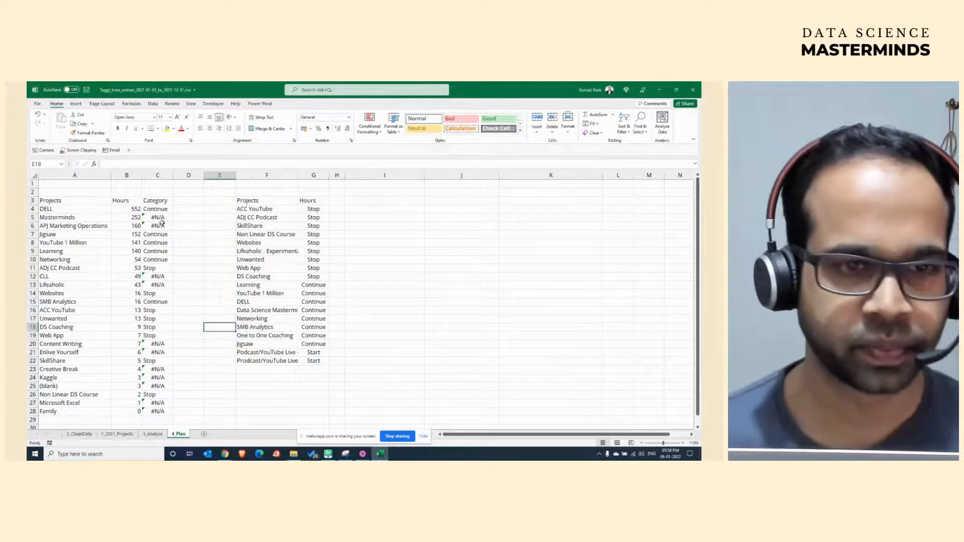
Replace the Masterminds project name in A5 with Data Science Masterminds, copied from F16 of the lookup list.
left_click(156, 218)
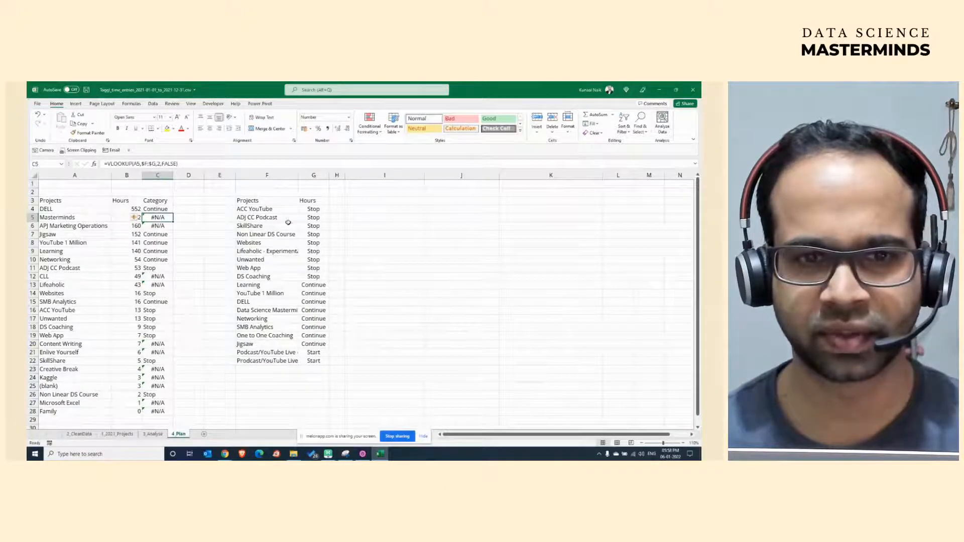
left_click(276, 310)
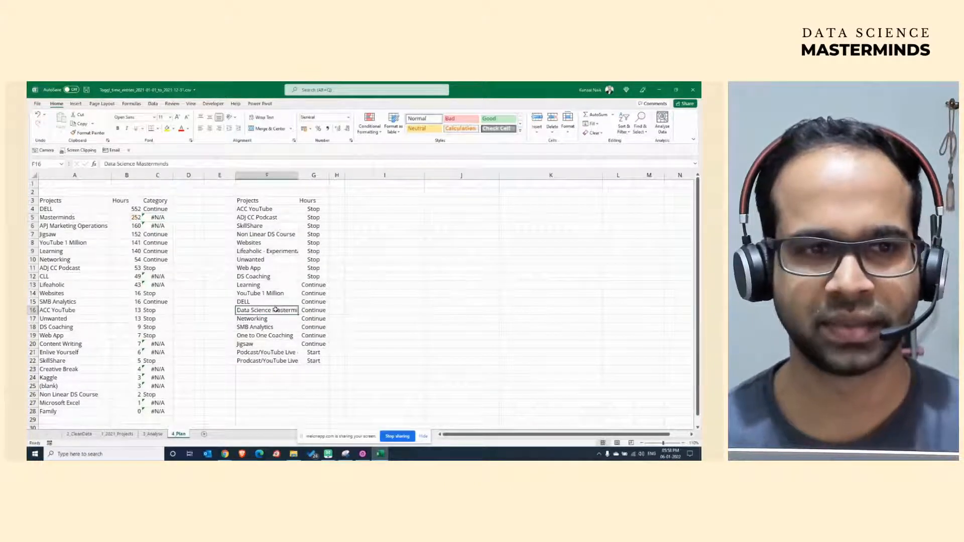
key("ctrl+c")
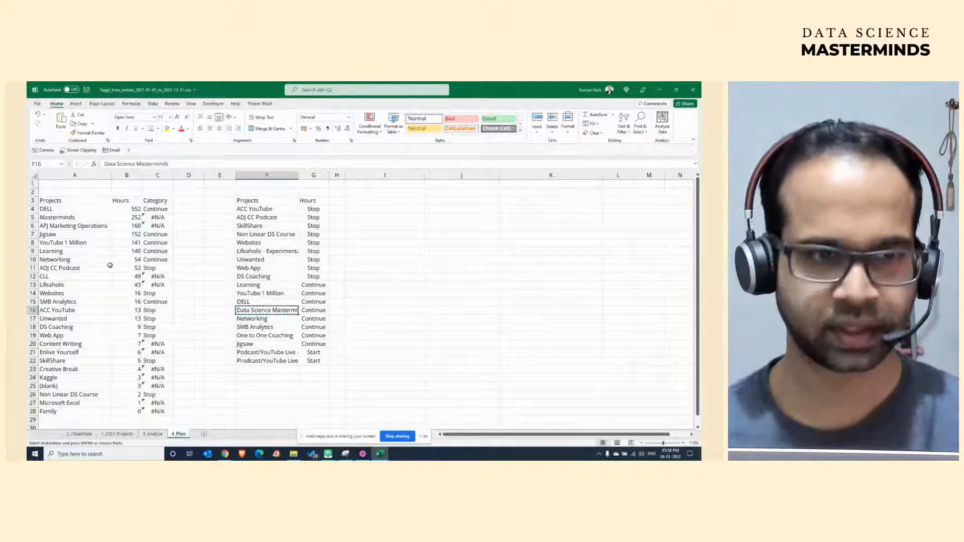
left_click(83, 217)
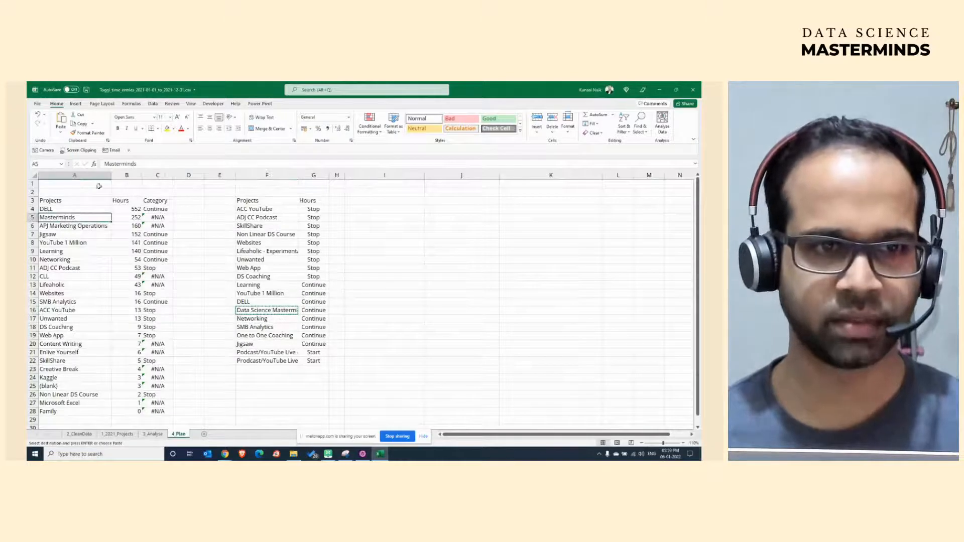
left_click(61, 133)
left_click(60, 185)
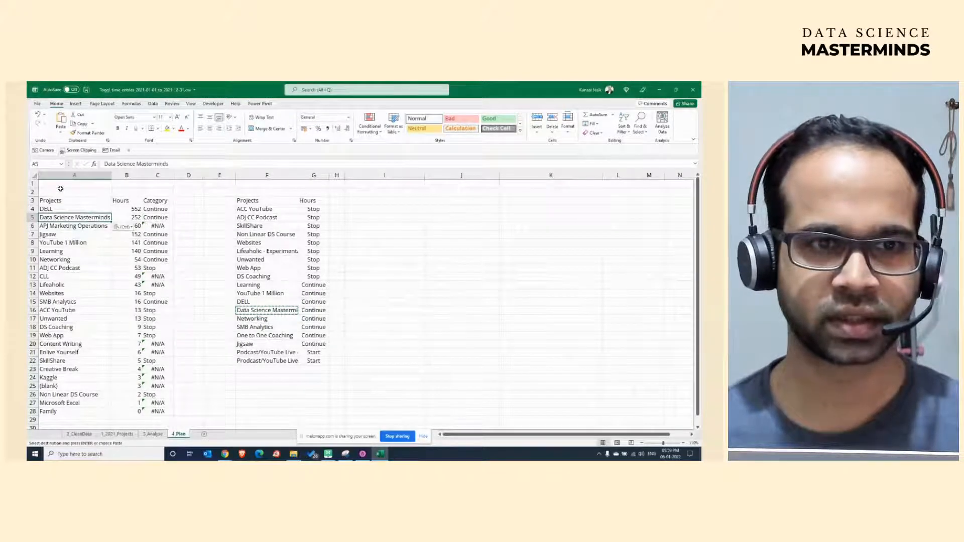
key("Down")
key("Down")
key("Down")
key("Down")
key("Down")
key("Escape")
Add APJ Marketing Operations to the end of the lookup list in row 23 with the category Stop.
left_click(88, 226)
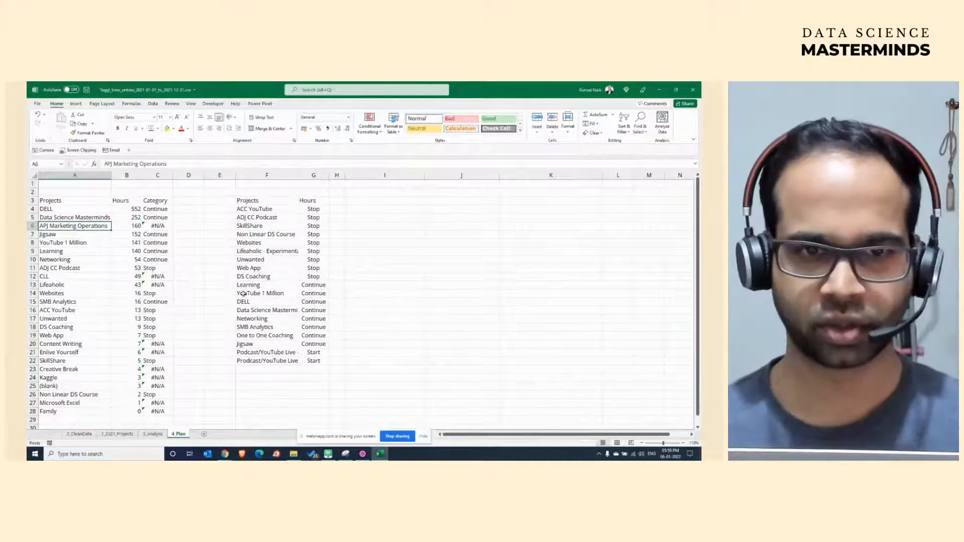
key("ctrl+c")
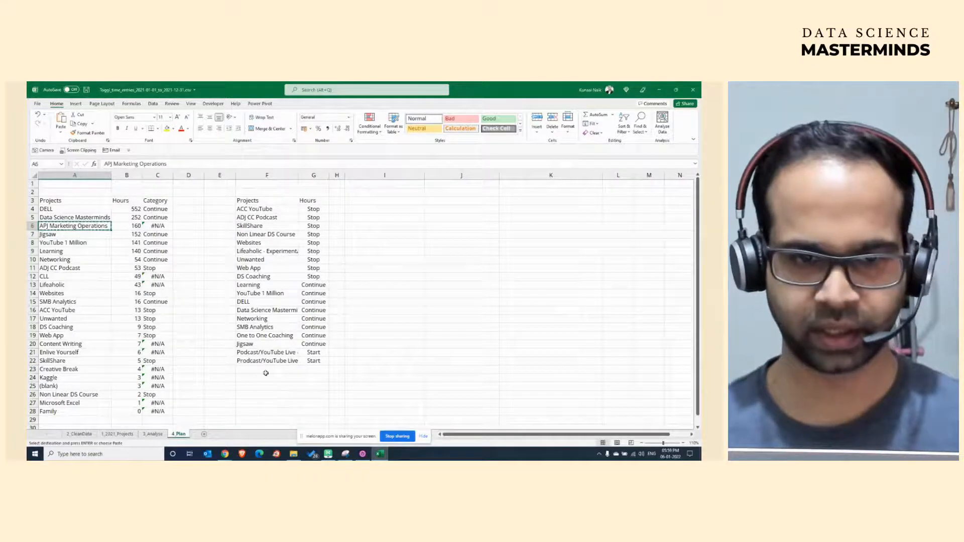
left_click(266, 372)
key("ctrl+v")
left_click(314, 370)
type("St")
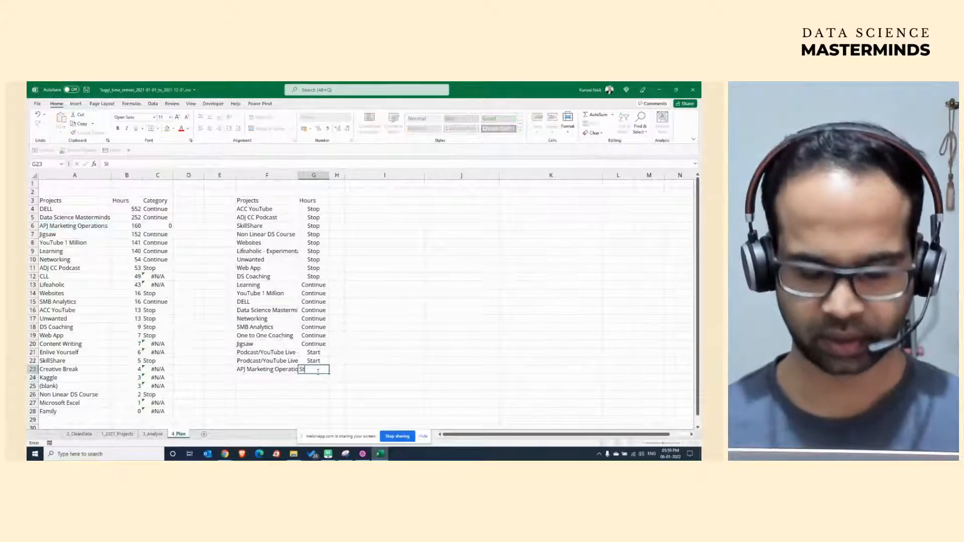
key("Return")
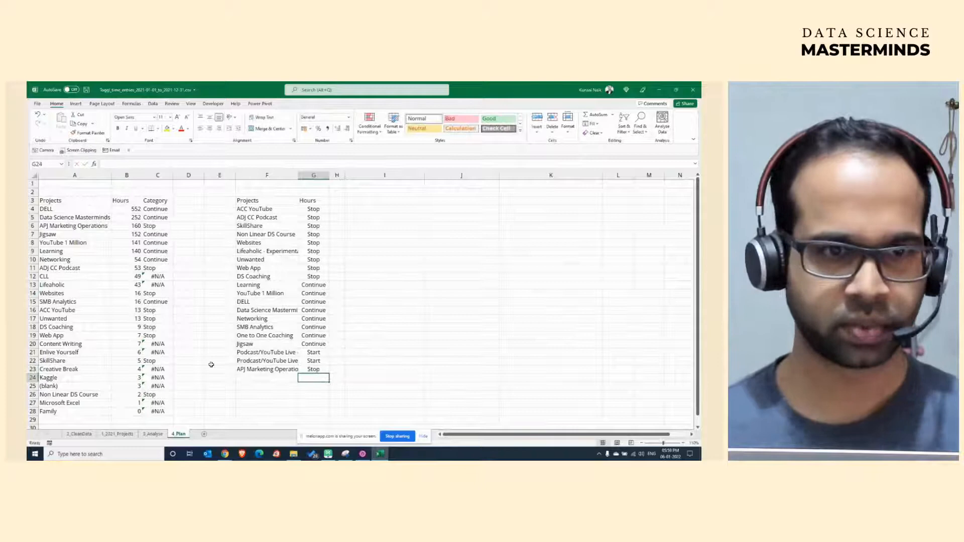
Copy the CLL and Lifeaholic projects to F24:F25 of the lookup list and fill Stop down beside them.
left_click(103, 277)
key("Right")
key("Right")
left_click_drag(85, 280, 83, 286)
key("ctrl+c")
left_click(255, 375)
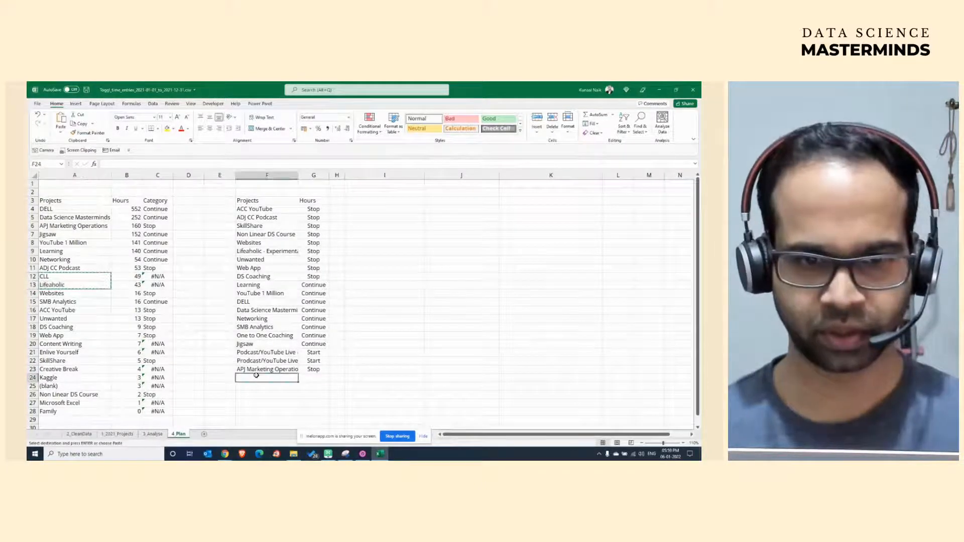
key("ctrl+v")
left_click_drag(314, 370, 318, 386)
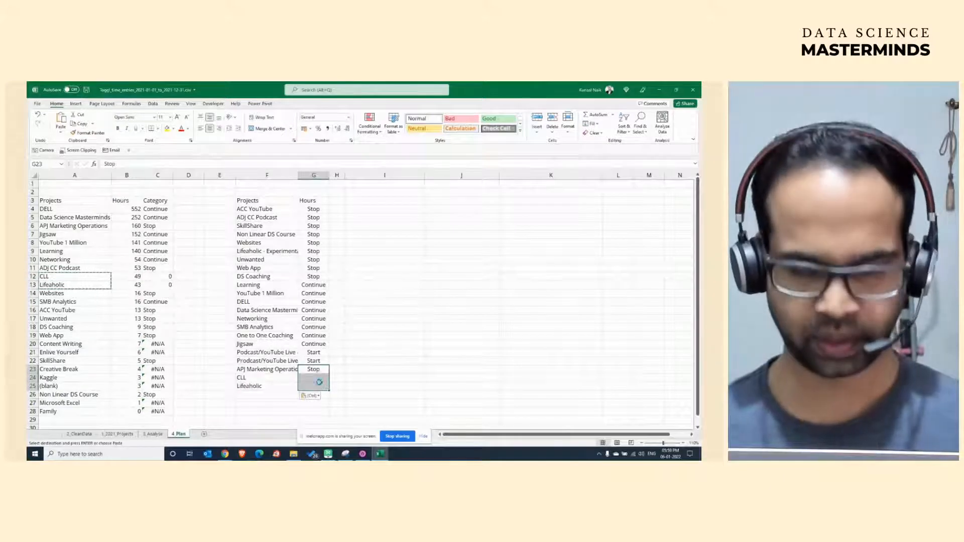
key("ctrl+d")
Add Enlive Yourself to the lookup list in row 26 with the category Continue.
scroll(128, 355, "down", 1)
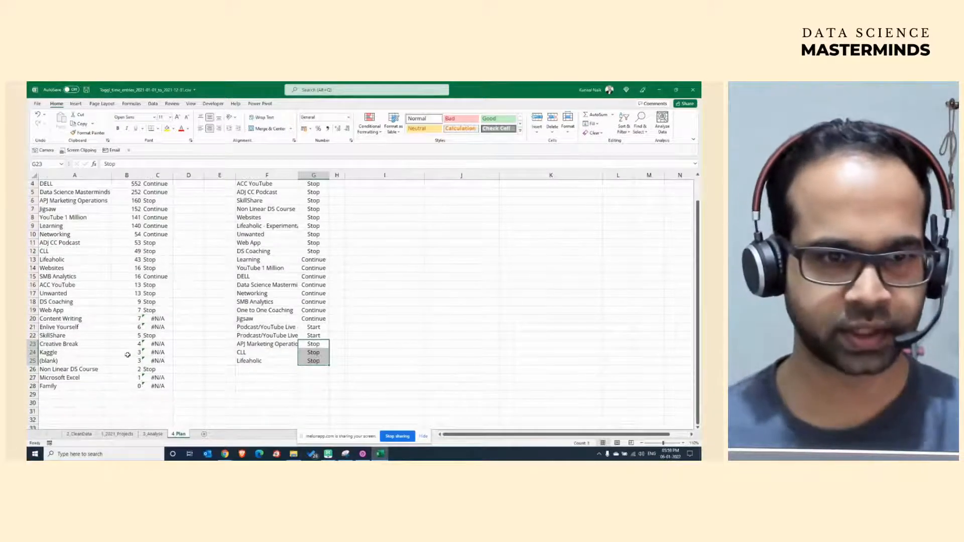
left_click_drag(87, 320, 88, 327)
left_click(87, 327)
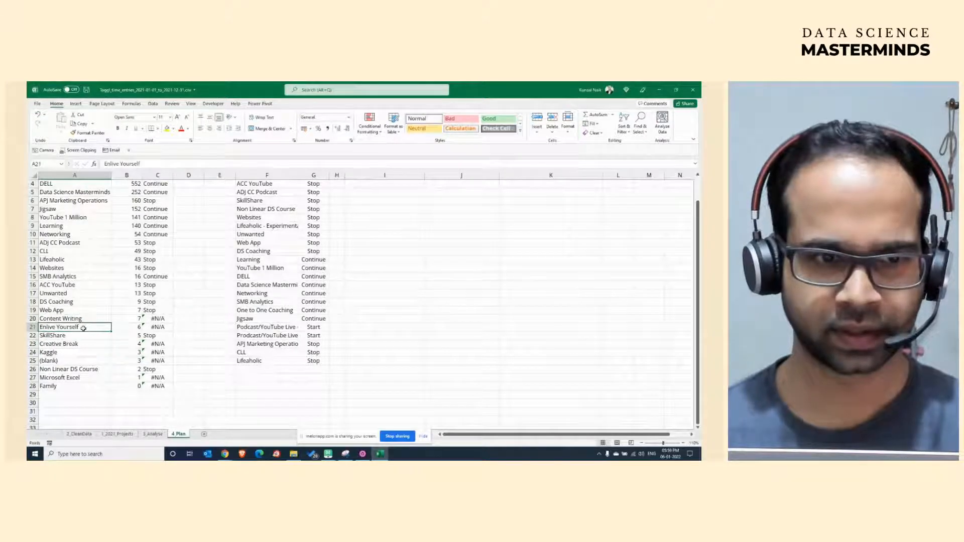
key("ctrl+c")
left_click(82, 319)
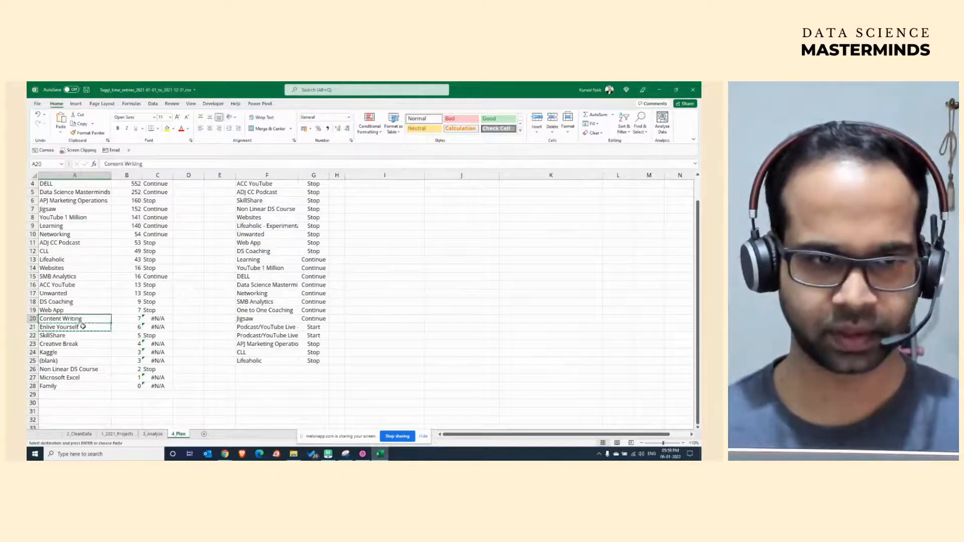
left_click(82, 327)
left_click_drag(79, 327, 160, 327)
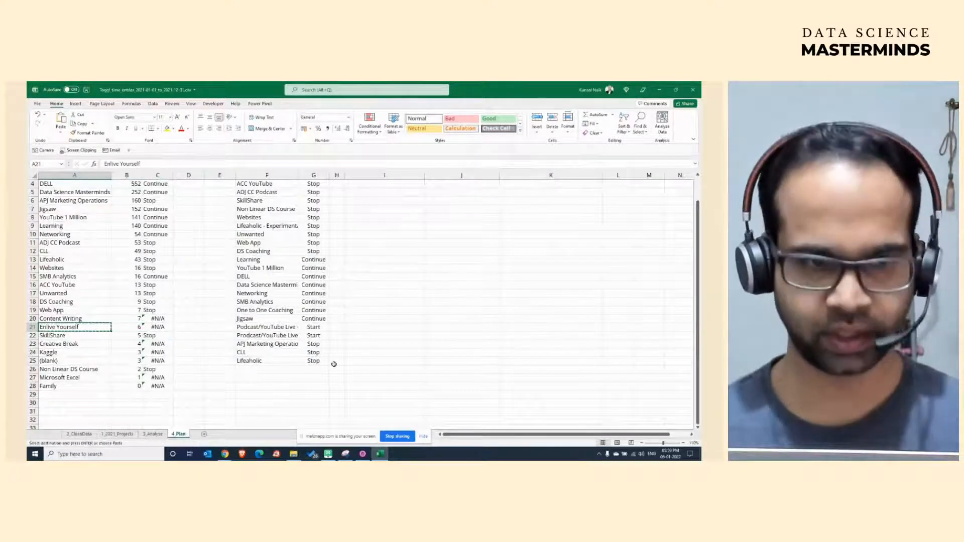
left_click(283, 368)
key("ctrl+v")
left_click(314, 369)
type("Continue")
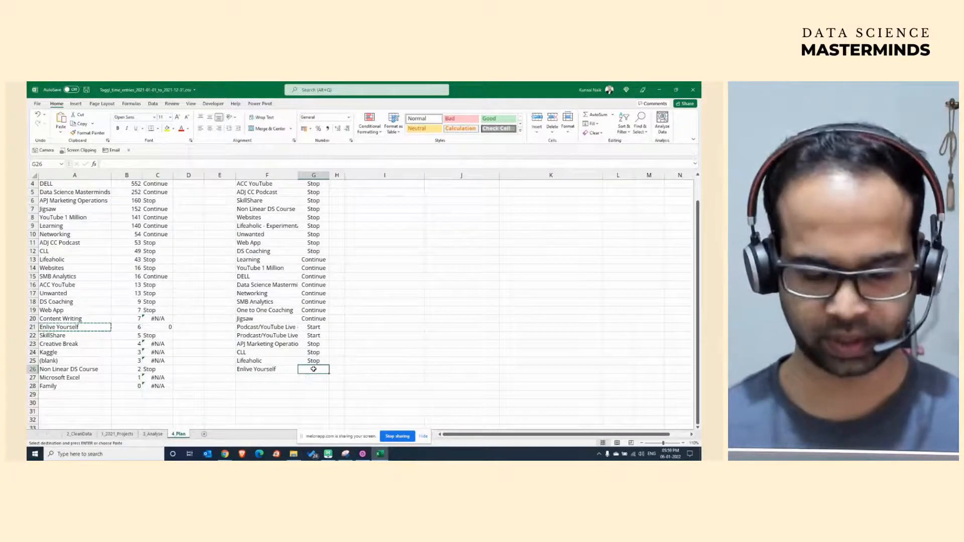
key("Return")
Add Content Writing to the lookup list in row 27 with the category Stop.
left_click(78, 319)
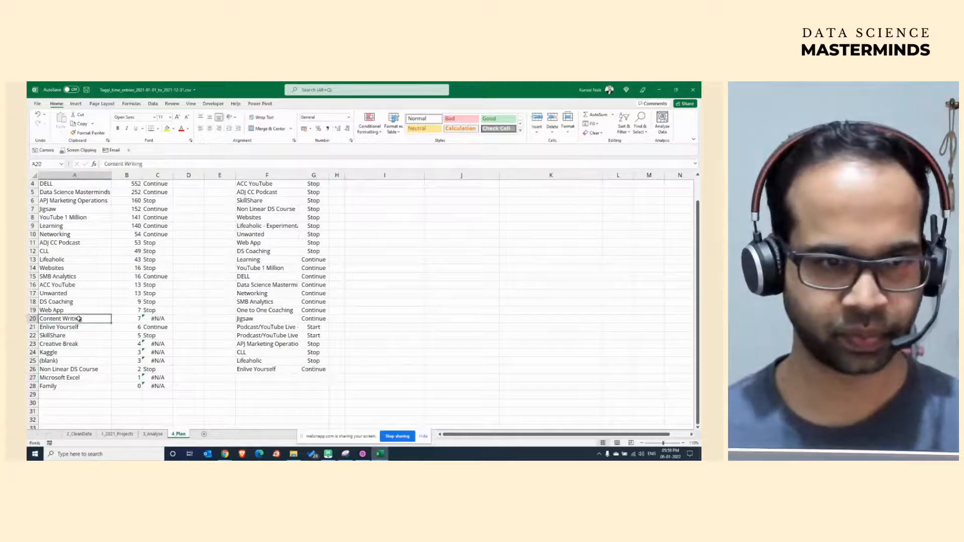
key("ctrl+c")
left_click(258, 378)
key("ctrl+v")
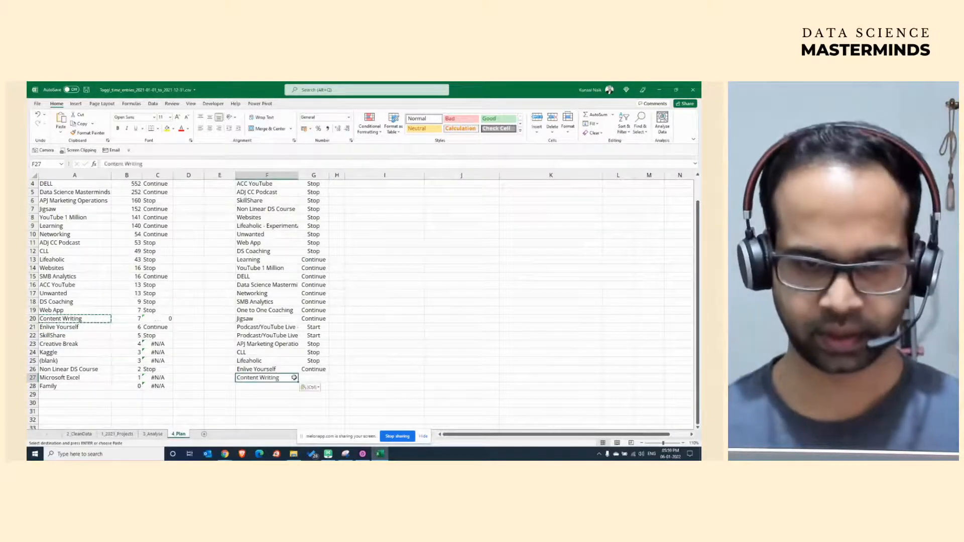
left_click(309, 378)
type("St")
key("Return")
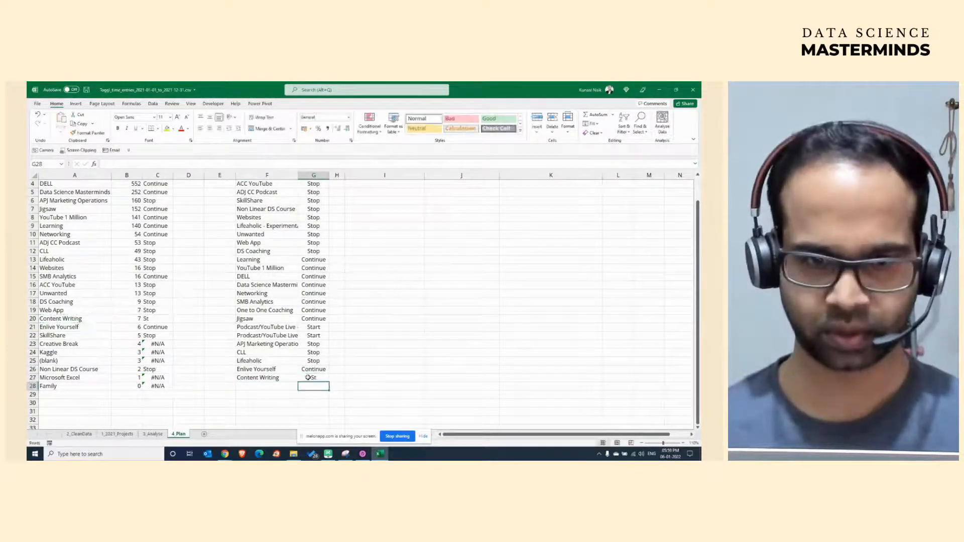
left_click(309, 377)
type("S")
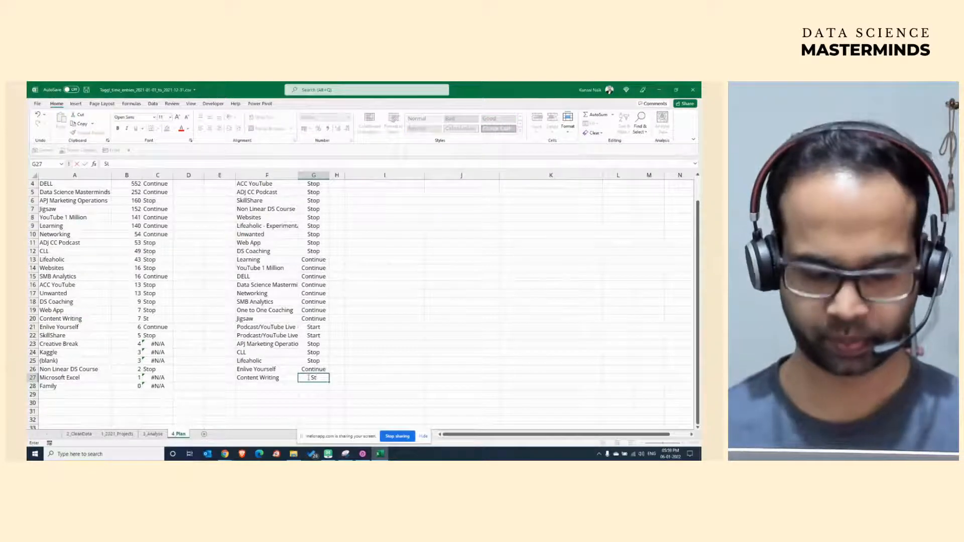
key("Return")
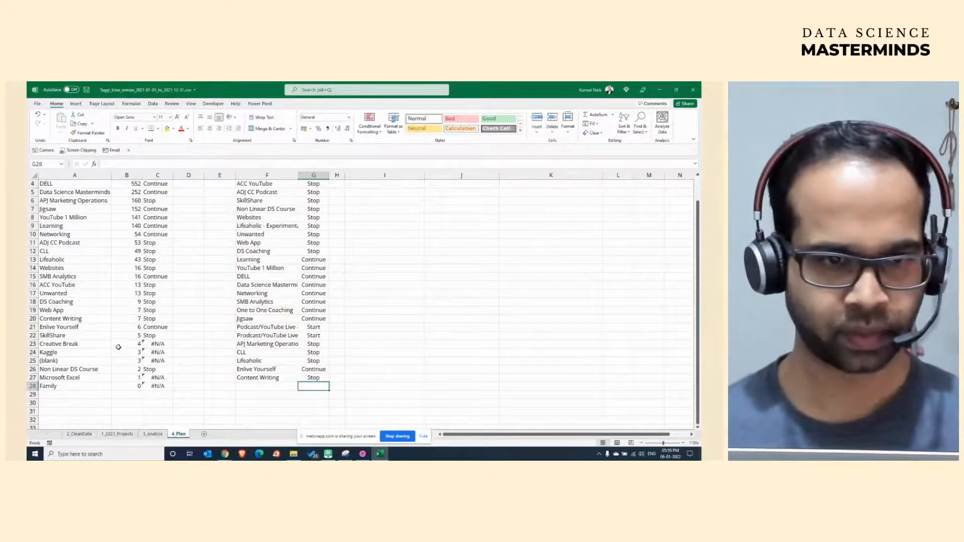
Copy Creative Break, Kaggle, (blank), Microsoft Excel and Family to the lookup list from F28 and fill Stop down beside them.
left_click_drag(90, 344, 83, 385)
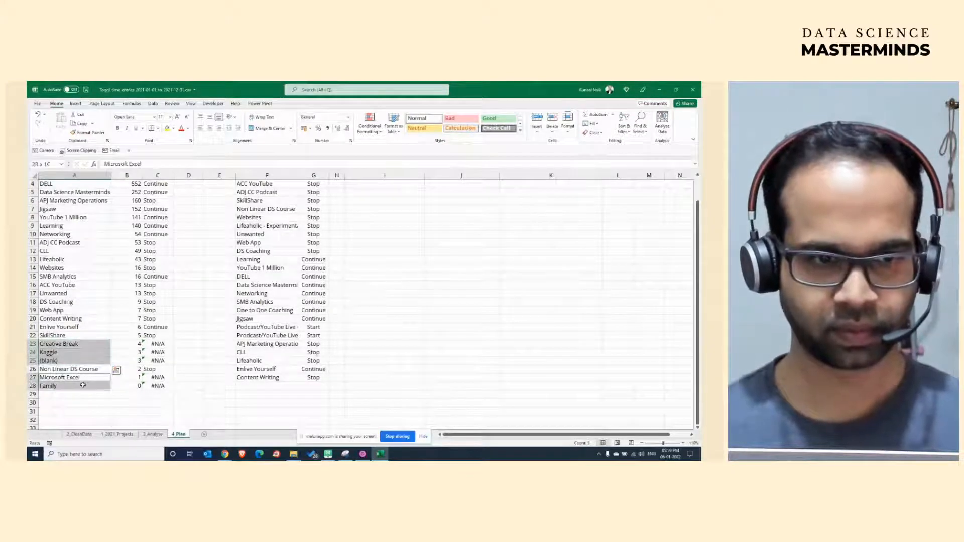
key("ctrl+c")
left_click(263, 389)
key("ctrl+v")
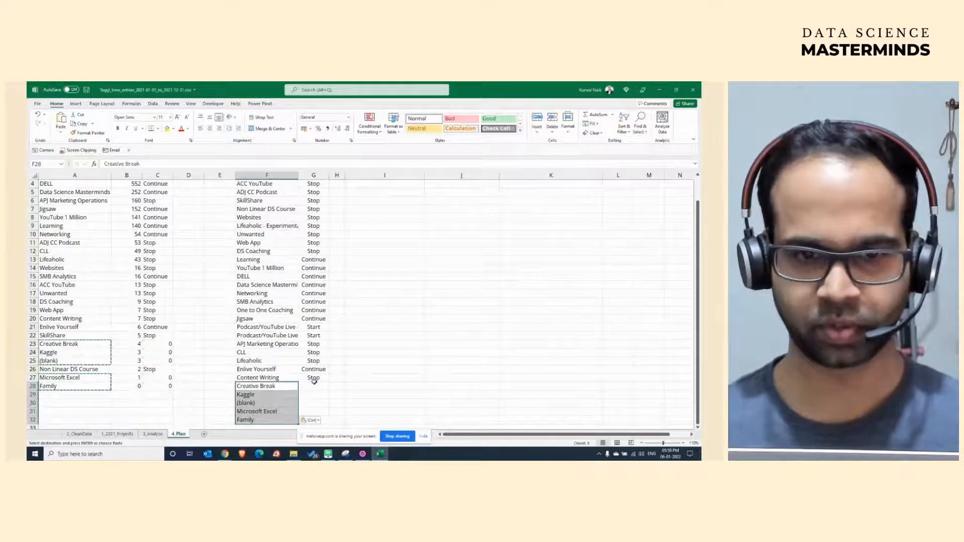
left_click_drag(313, 377, 315, 421)
key("ctrl+d")
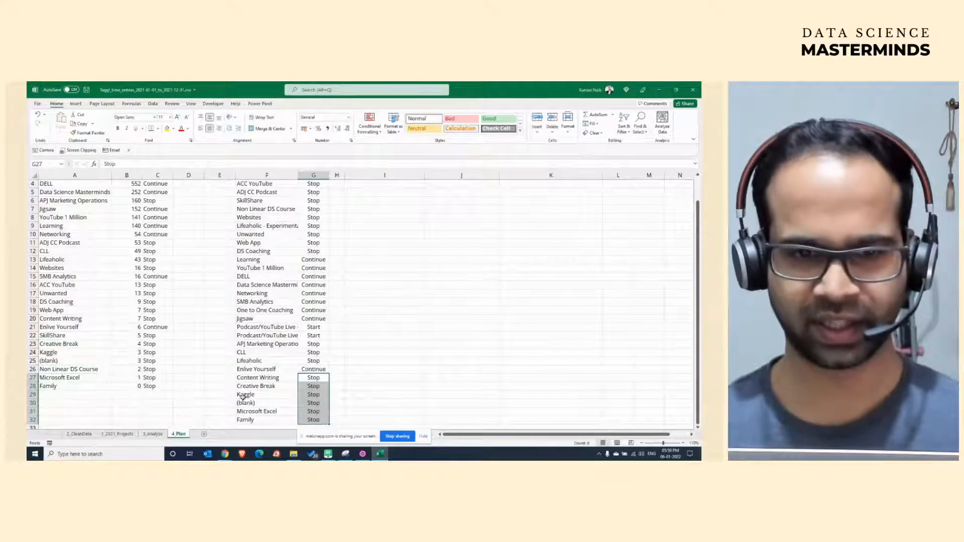
Convert the Category column formulas in C3:C28 to static values.
scroll(175, 386, "up", 1)
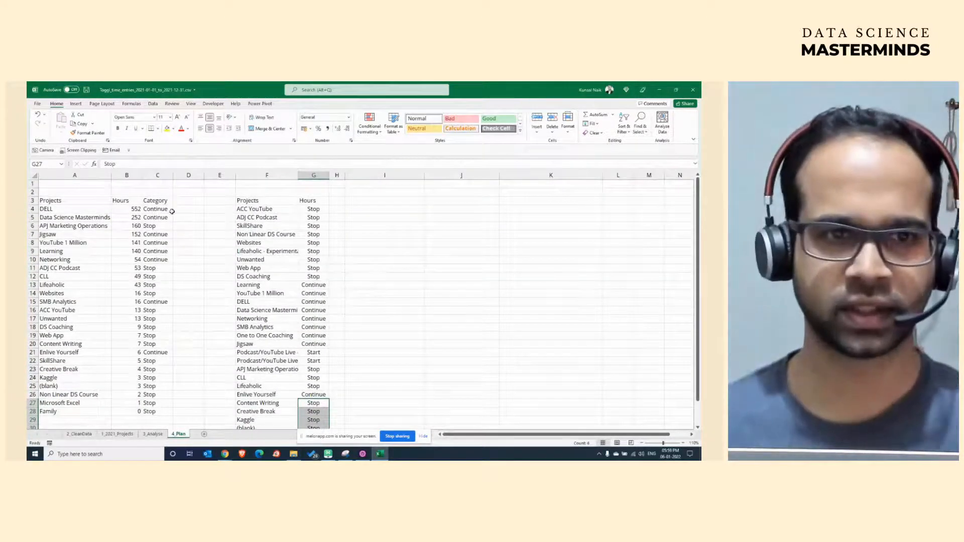
left_click_drag(157, 201, 150, 412)
key("ctrl+c")
left_click(60, 131)
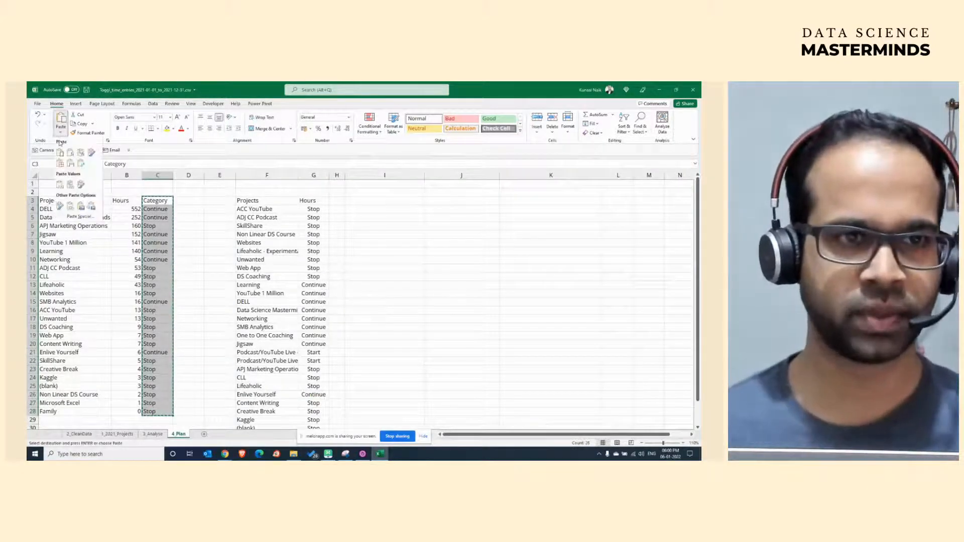
left_click(59, 186)
Delete columns F to I, which hold the lookup list.
left_click(250, 243)
left_click_drag(267, 175, 384, 175)
right_click(337, 241)
key("Escape")
key("ctrl+minus")
left_click(220, 251)
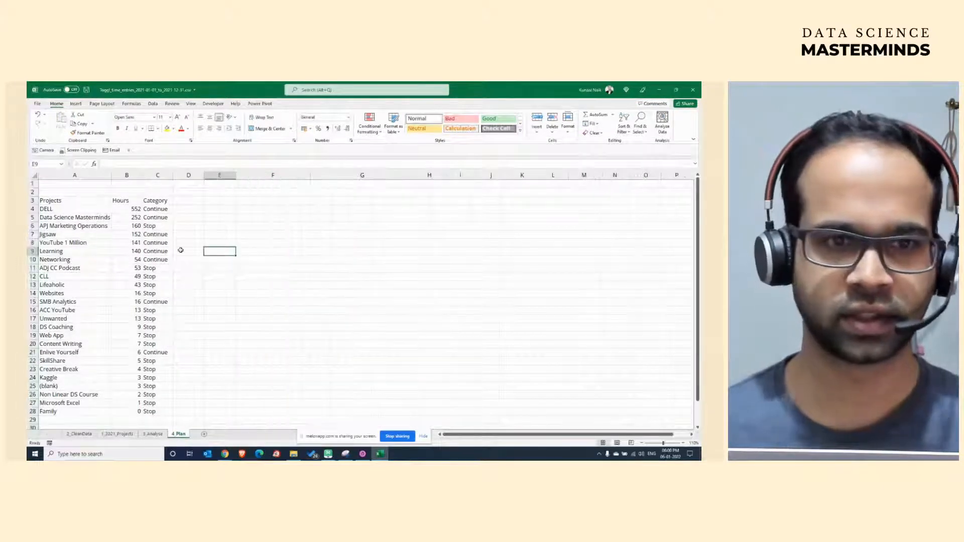
Autofit the widths of columns A to C to their contents.
left_click_drag(109, 175, 158, 175)
double_click(172, 175)
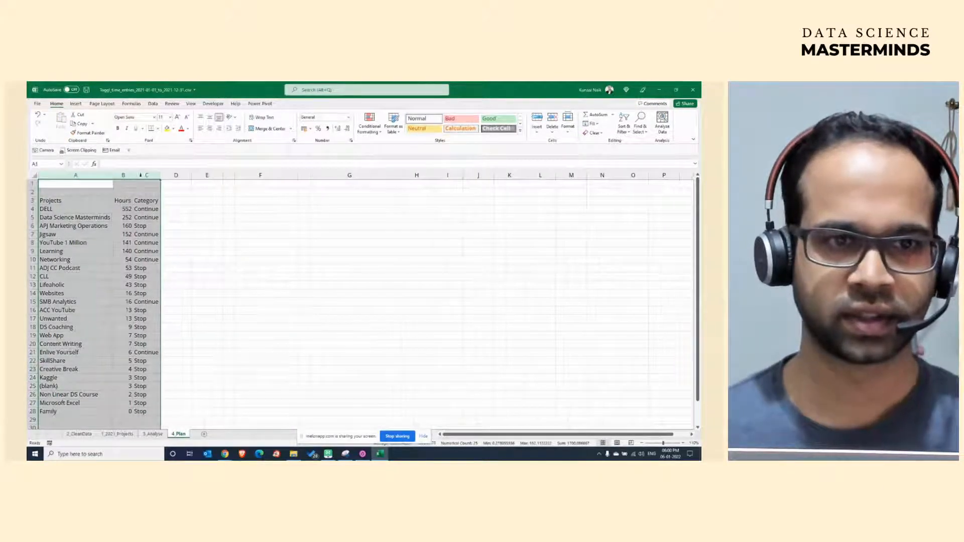
left_click(164, 283)
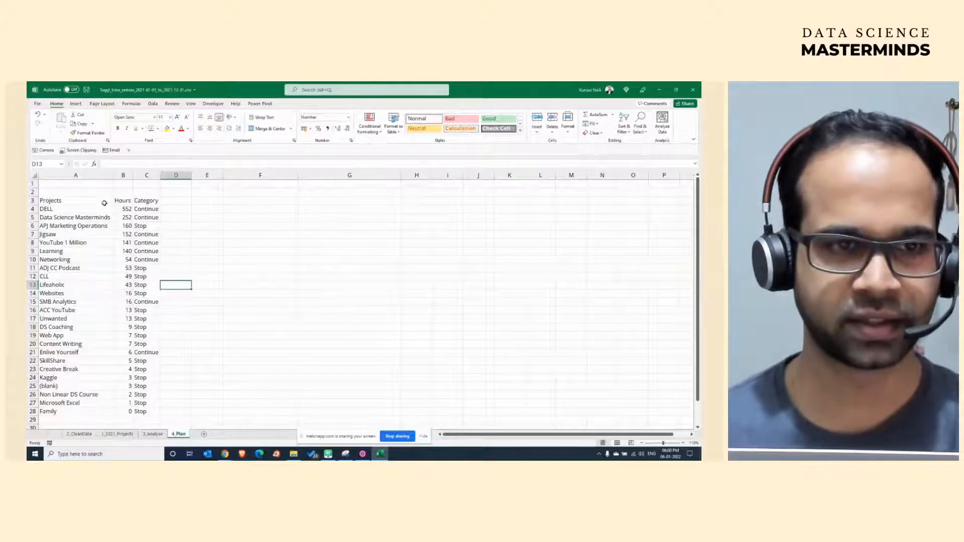
Insert a PivotTable from the range A3:C28, placed on the existing worksheet at F3.
left_click_drag(104, 203, 146, 411)
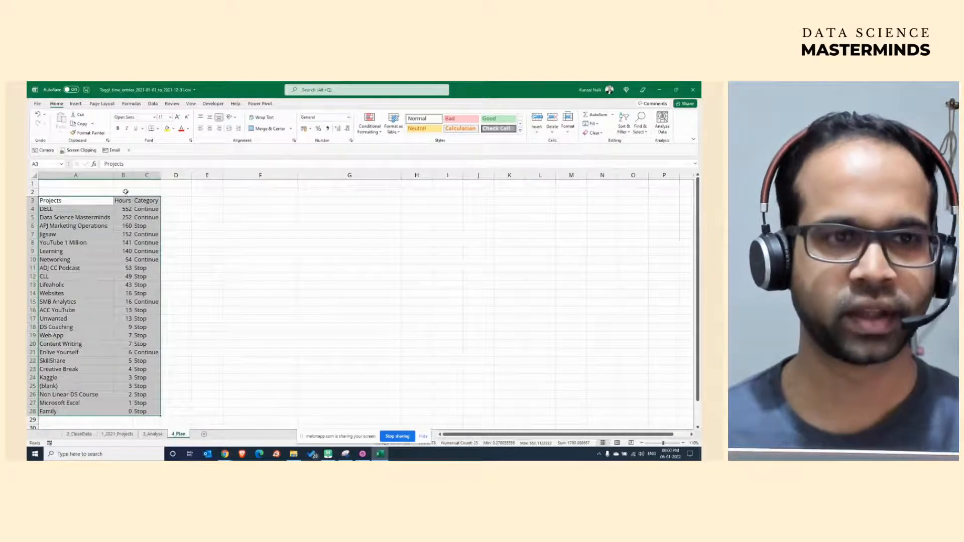
left_click(76, 103)
left_click(44, 127)
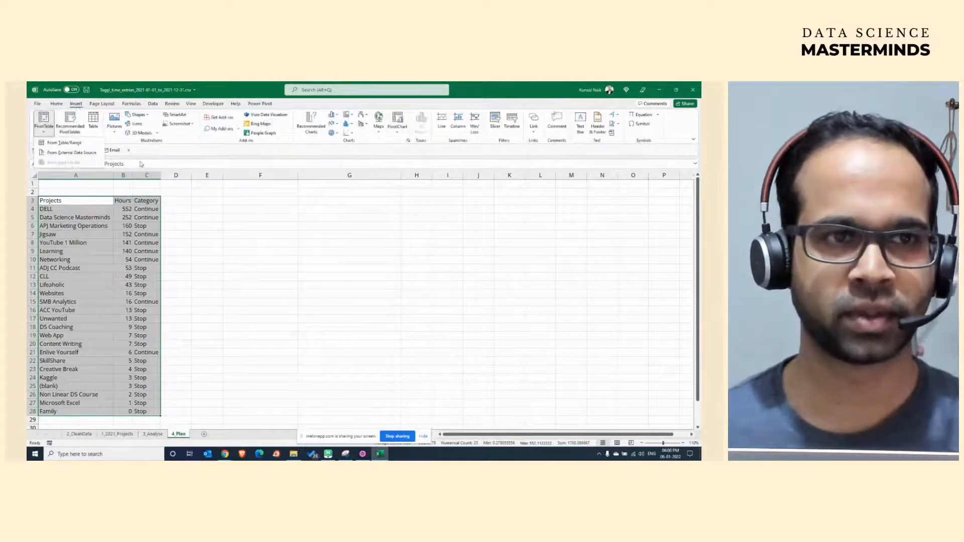
left_click(80, 144)
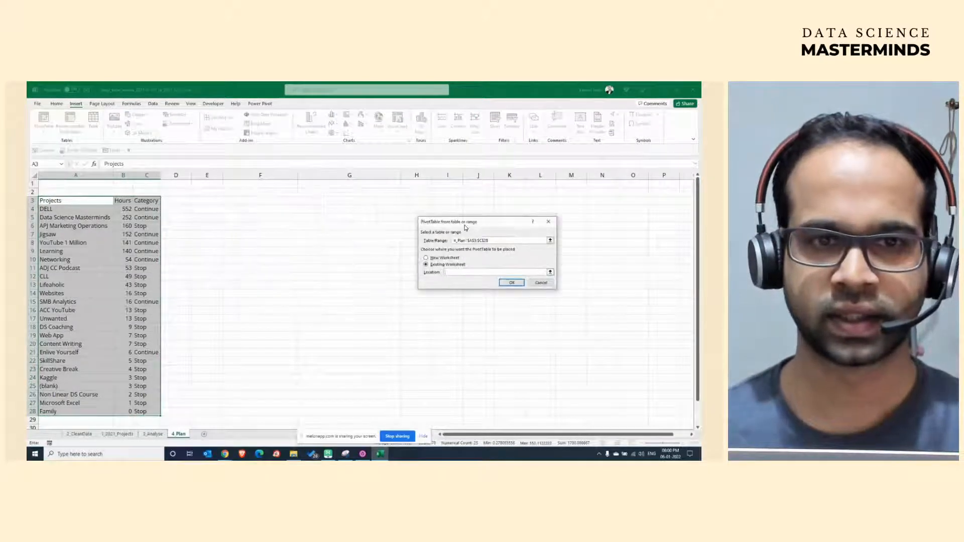
left_click(270, 199)
left_click(526, 281)
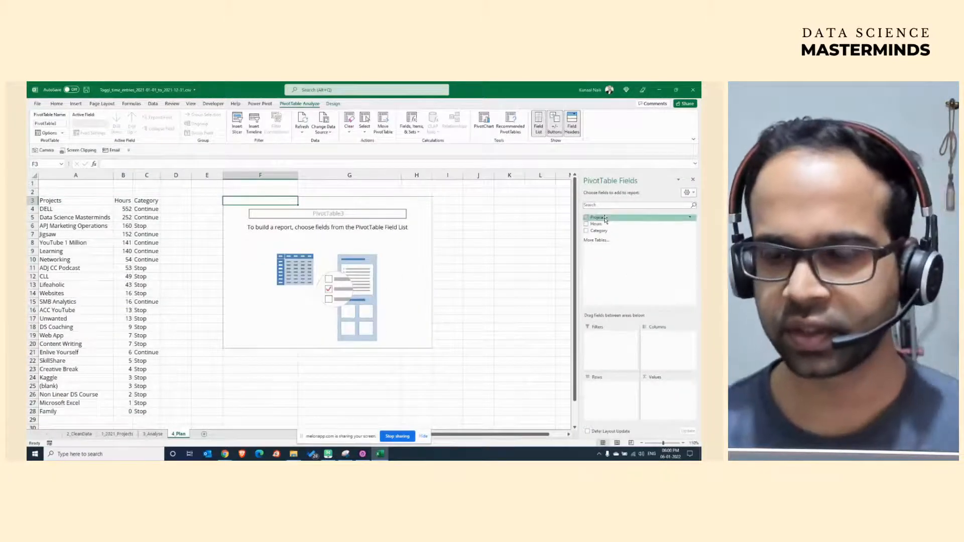
Lay out the PivotTable with Category as rows, without Projects, and the sum of Hours as values.
left_click_drag(598, 217, 605, 384)
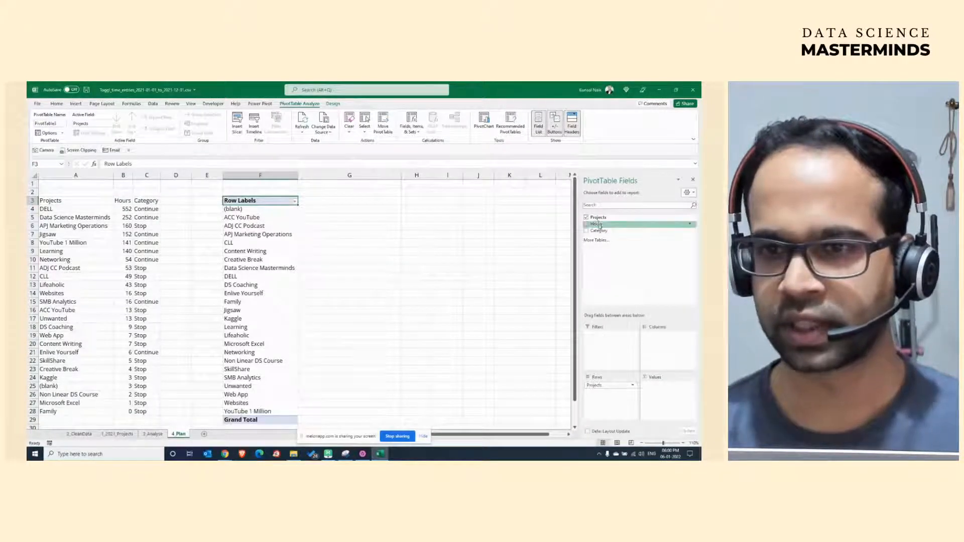
left_click_drag(596, 224, 655, 385)
mouse_move(598, 231)
left_mouse_down()
mouse_move(609, 253)
mouse_move(613, 386)
mouse_move(589, 380)
mouse_move(601, 394)
mouse_move(599, 246)
left_mouse_up()
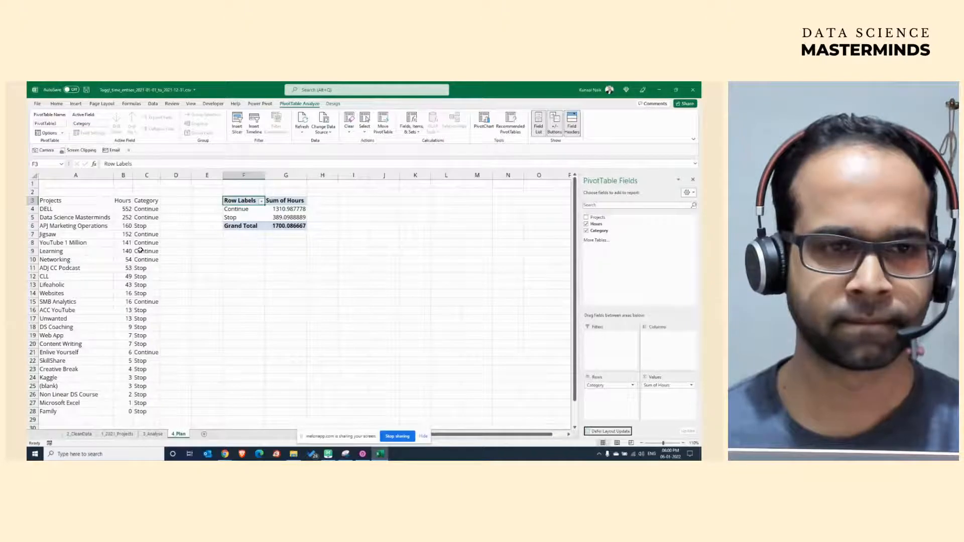
Enter Podcast as a new project in A29, below Family.
scroll(113, 308, "down", 2)
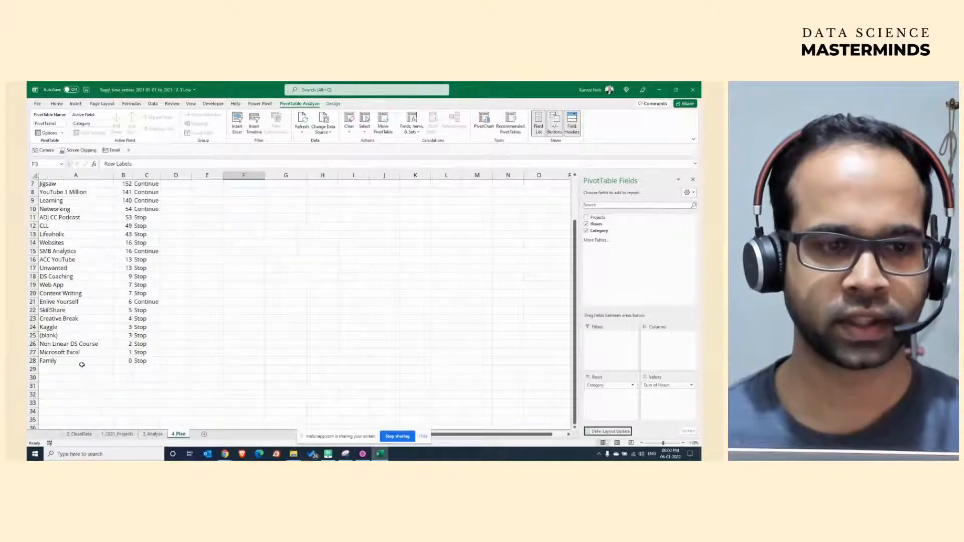
left_click(82, 371)
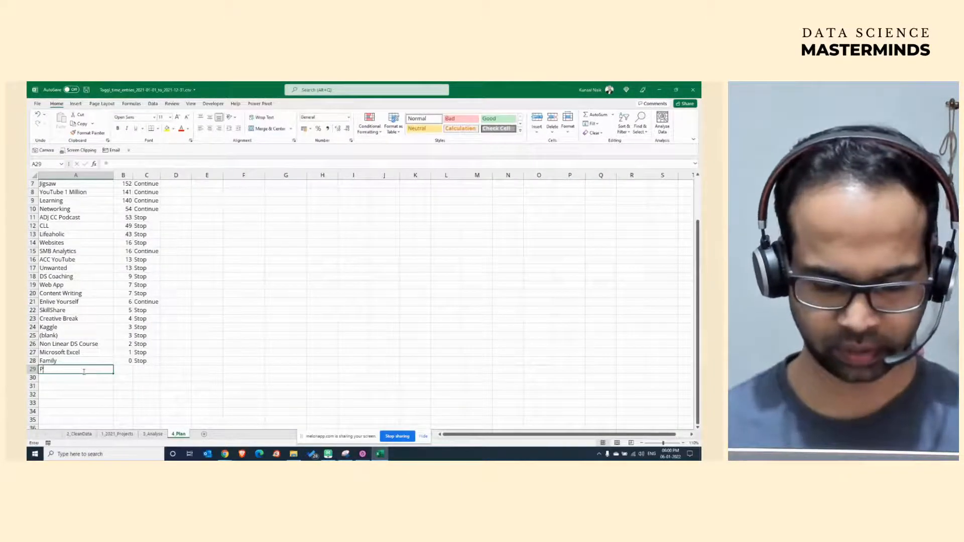
type("Podcast")
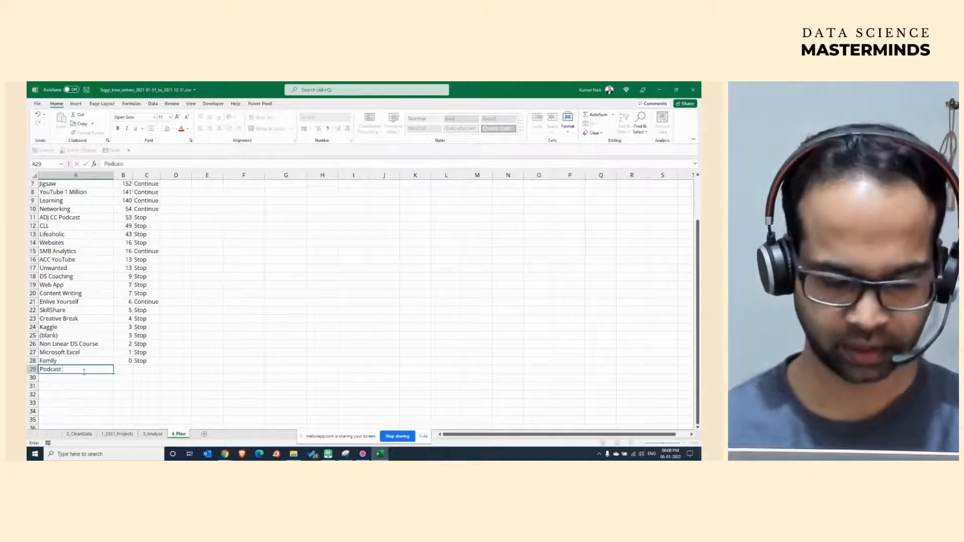
key("Return")
Undo the Podcast entry, the PivotTable and the column deletion to restore the lookup list from column F.
key("ctrl+z")
key("ctrl+z")
key("ctrl+z")
key("ctrl+z")
key("ctrl+z")
key("ctrl+z")
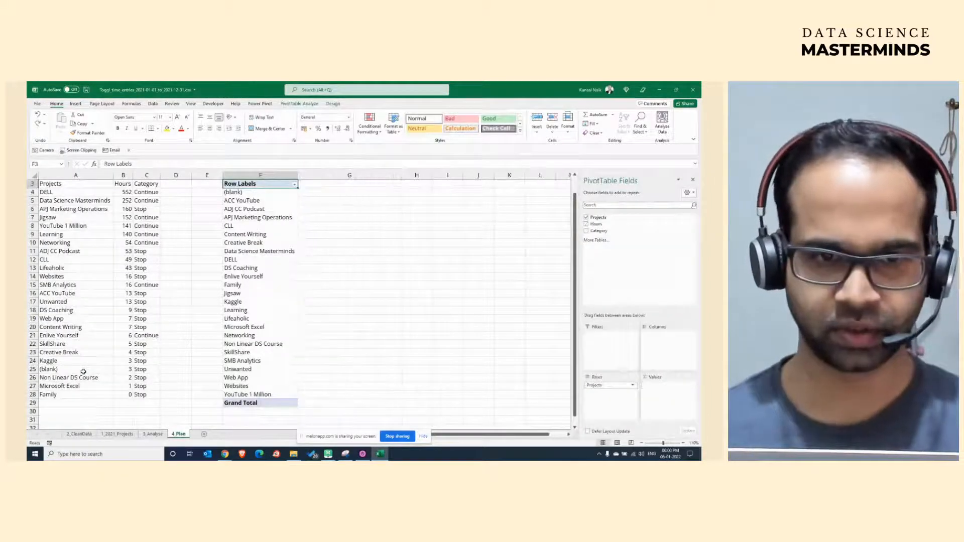
key("ctrl+z")
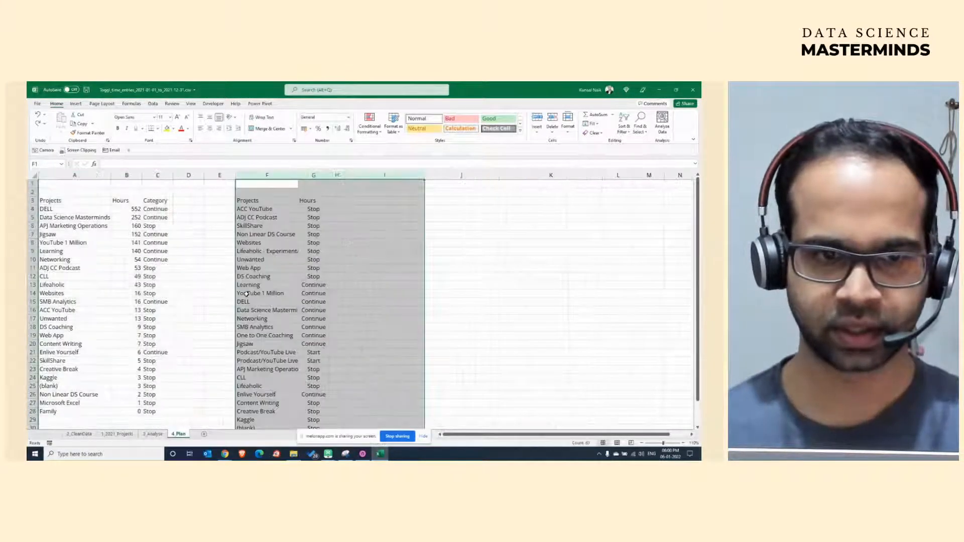
Copy the two Start projects for Podcast/YouTube Live from F21:G22 of the lookup list to A29:B30.
scroll(299, 305, "down", 2)
left_click_drag(276, 277, 313, 284)
key("ctrl+c")
left_click(71, 346)
key("ctrl+v")
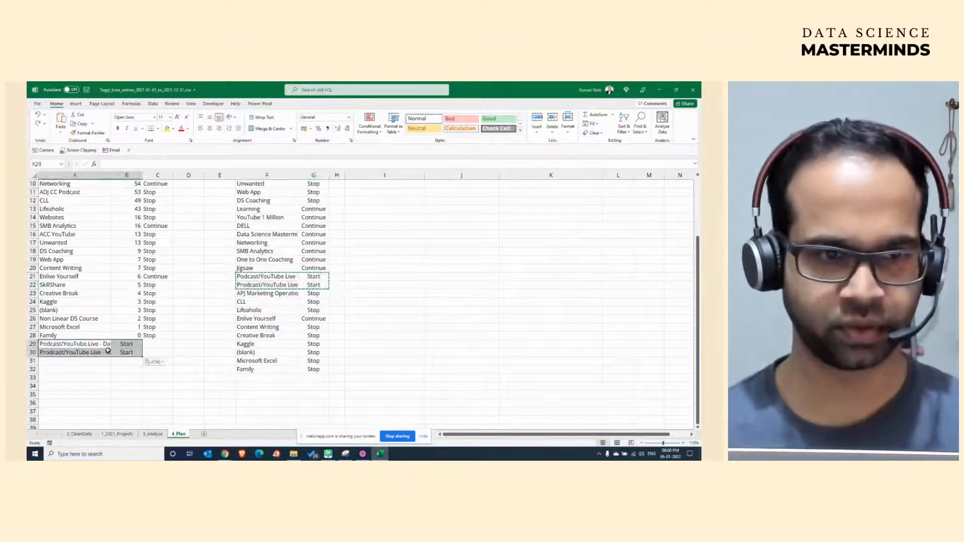
Move the two Start labels from B29:B30 to the Category column in C29:C30.
left_click_drag(149, 349, 153, 351)
left_click(381, 287)
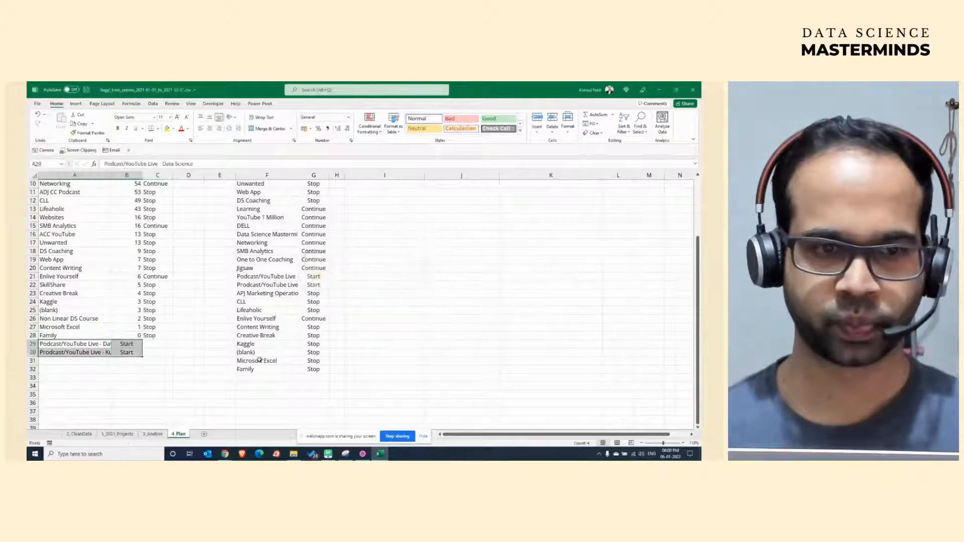
left_click(129, 345)
mouse_move(131, 351)
left_mouse_down()
mouse_move(120, 349)
mouse_move(134, 345)
left_mouse_up()
Enter 0 hours for both Podcast/YouTube Live projects in B29 and B30.
left_click(134, 344)
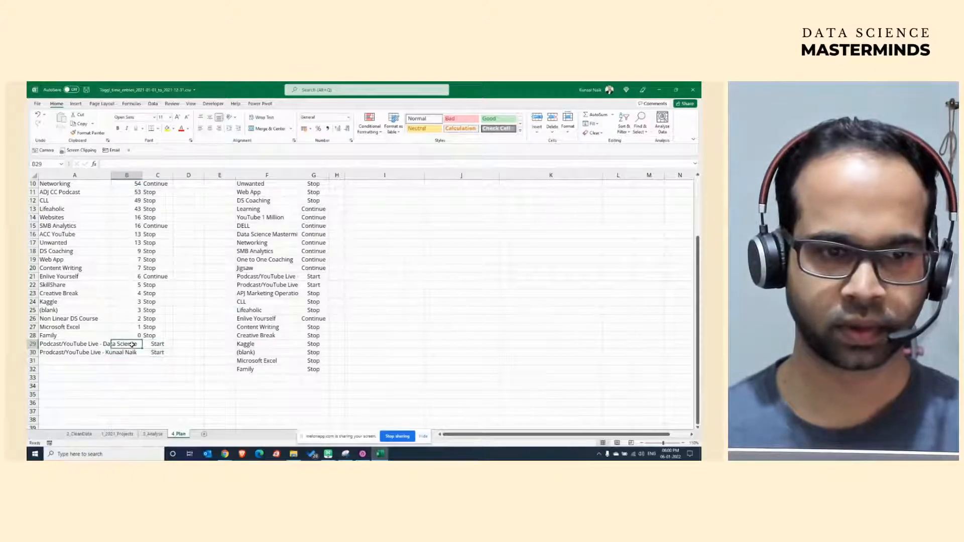
type("0")
key("Return")
type("0")
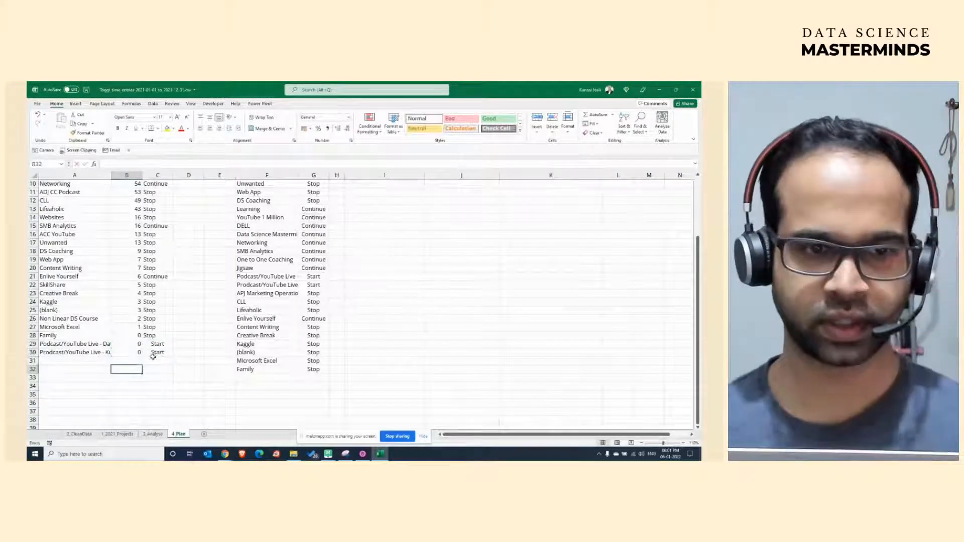
key("Tab")
Copy the cell formatting of C28 onto the Start labels in C29:C30 with Format Painter.
left_click(157, 334)
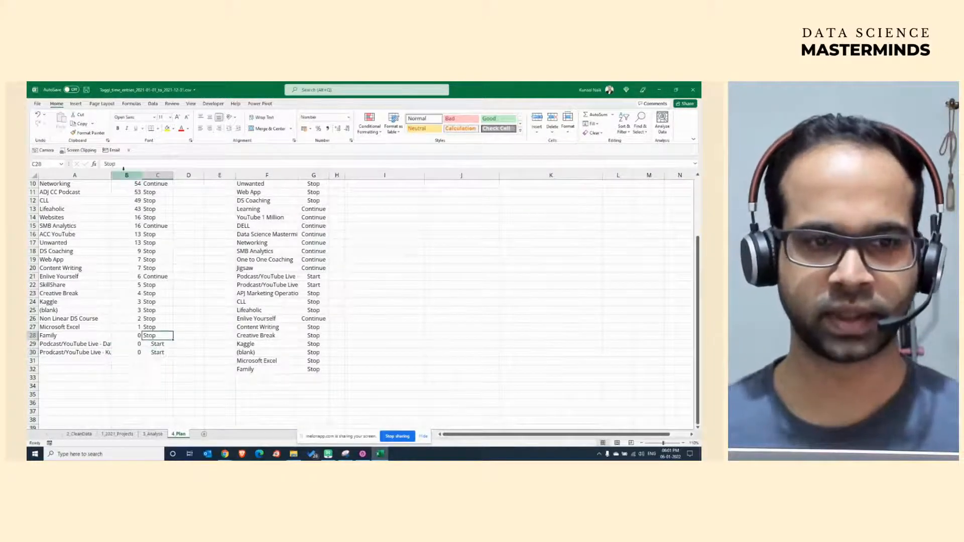
left_click(88, 133)
left_click_drag(156, 342, 157, 352)
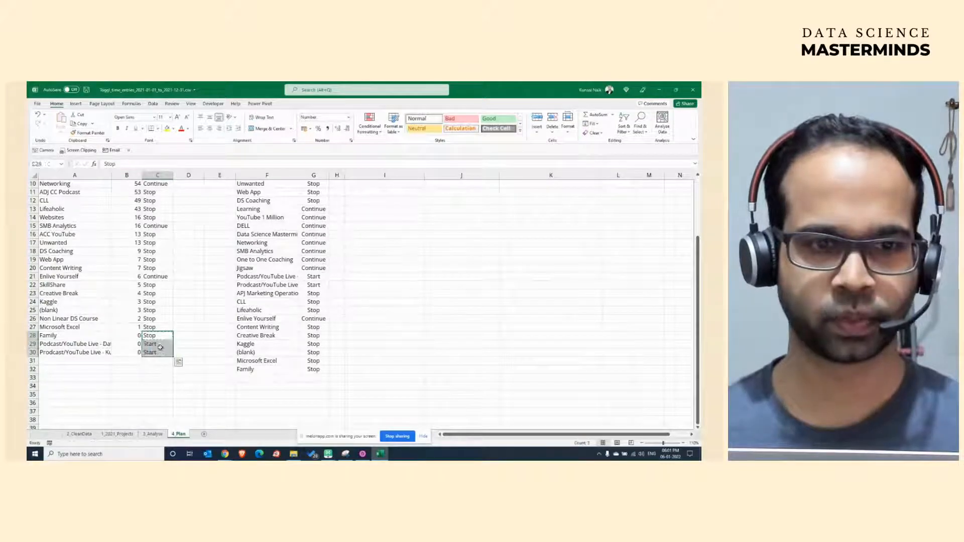
left_click(189, 327)
Delete columns F and G, which contain the lookup list.
scroll(191, 326, "up", 3)
left_click_drag(280, 172, 313, 175)
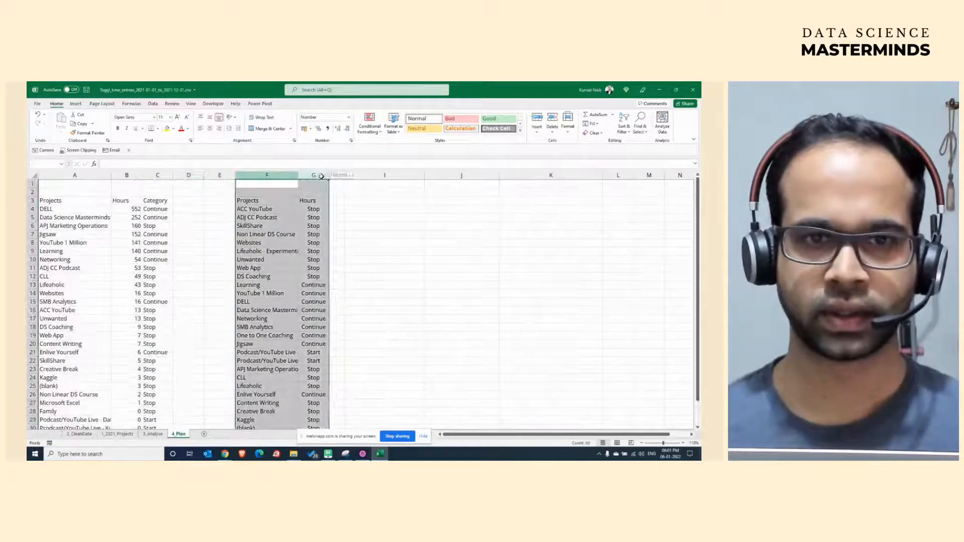
right_click(274, 208)
left_click(301, 286)
left_click(169, 250)
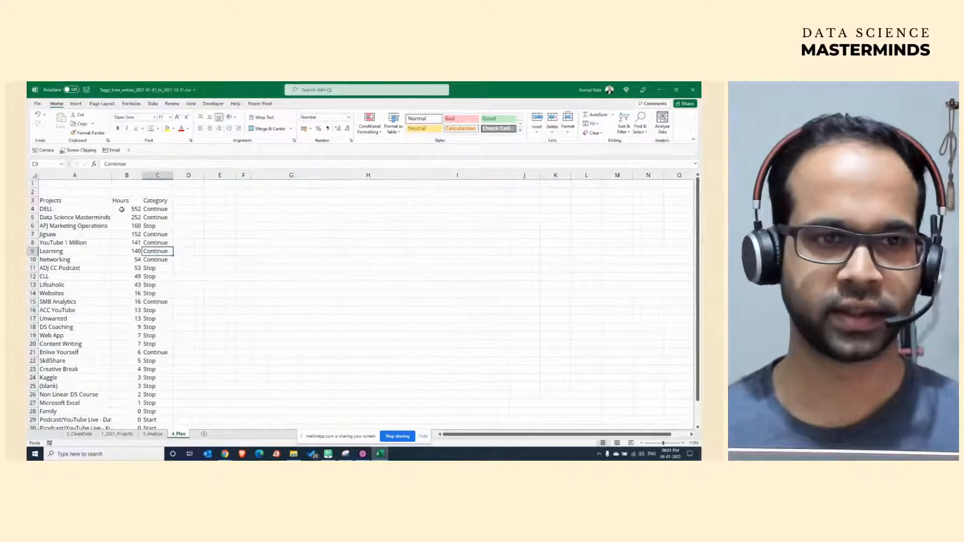
Autofit column A so the full Podcast/YouTube Live project names fit.
left_click(99, 202)
scroll(129, 276, "down", 6)
scroll(130, 284, "up", 6)
left_click(108, 242)
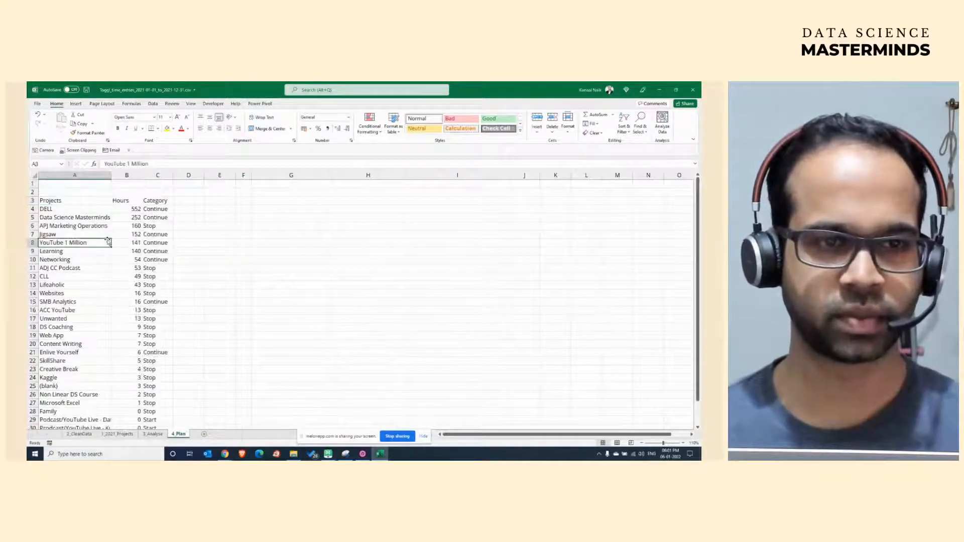
scroll(103, 201, "down", 4)
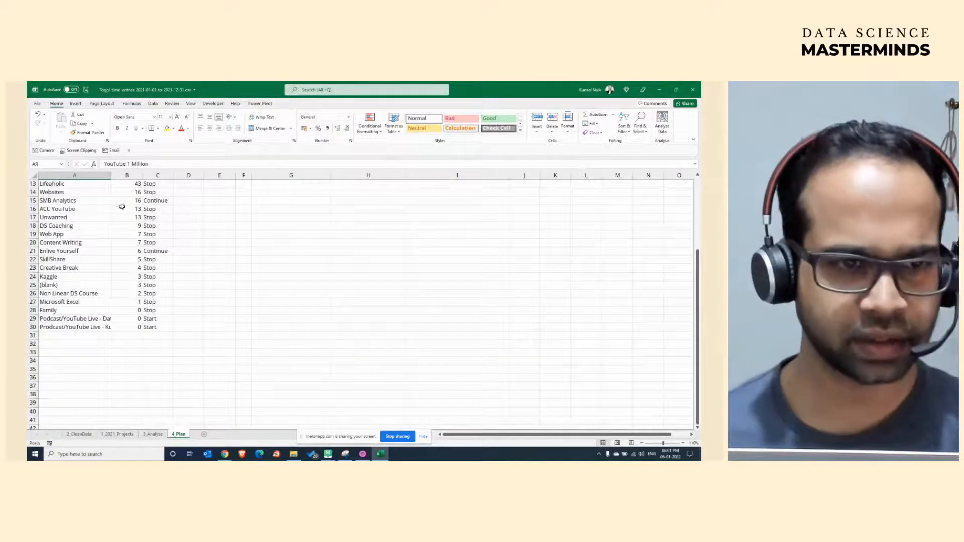
double_click(111, 175)
scroll(114, 327, "up", 4)
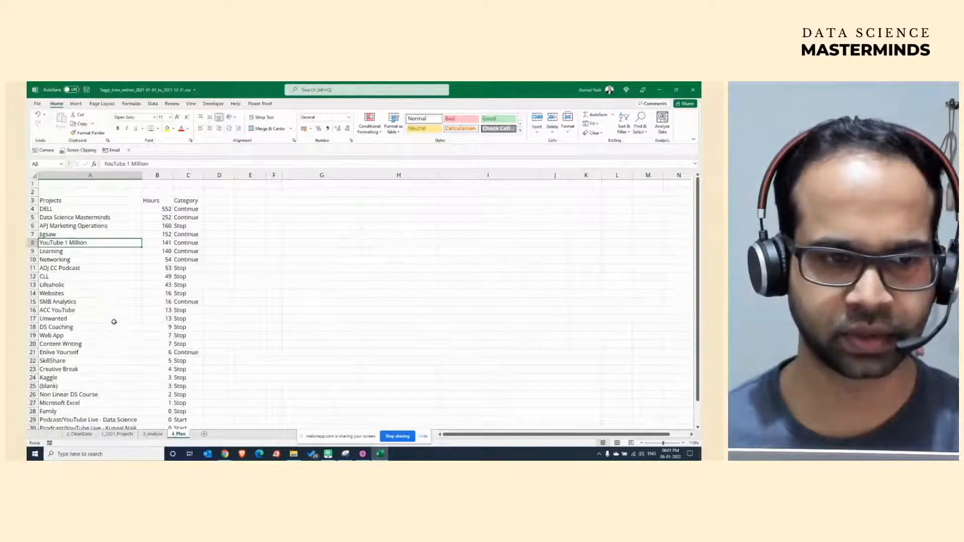
Delete the two empty rows above the Projects, Hours and Category headers.
left_click_drag(33, 192, 32, 184)
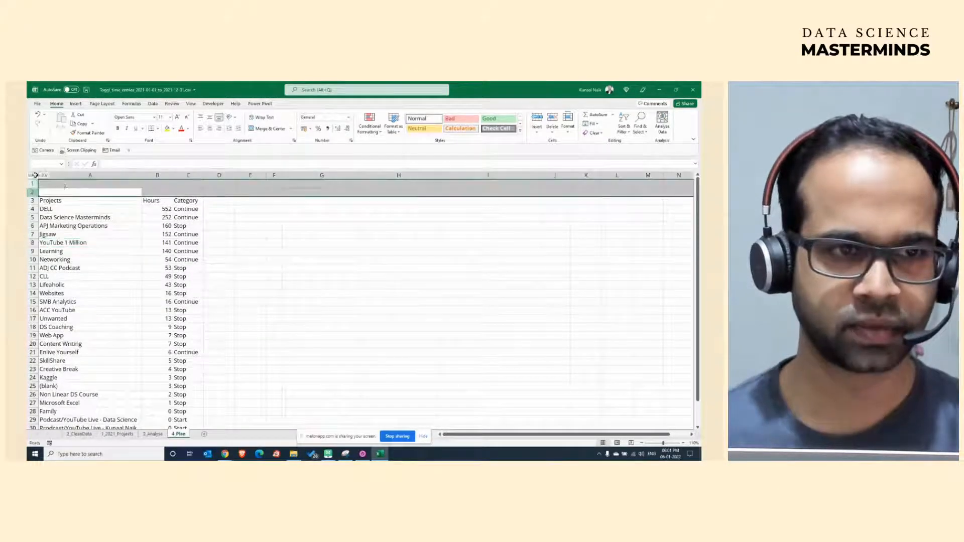
right_click(64, 186)
left_click(85, 253)
scroll(168, 231, "down", 1)
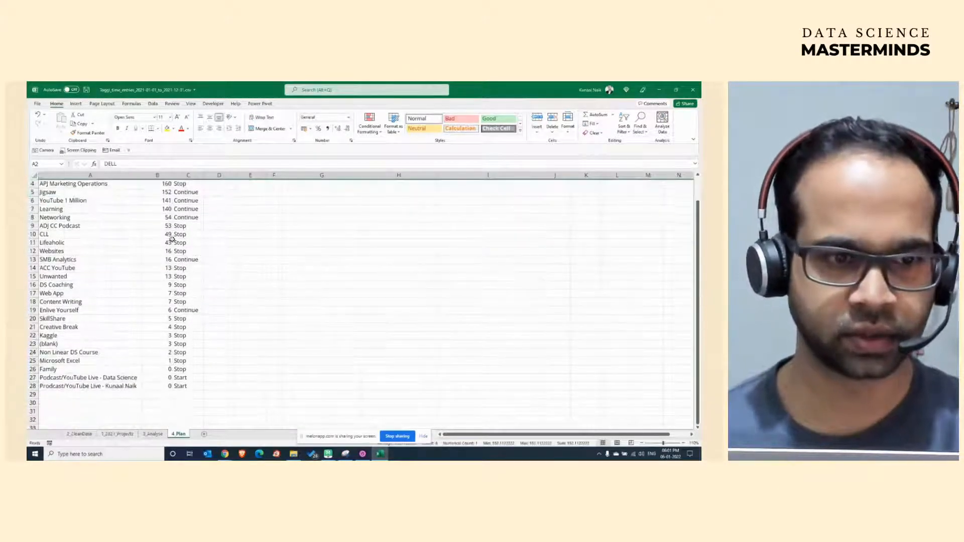
scroll(169, 231, "up", 1)
left_click_drag(131, 275, 160, 268)
left_click(131, 275)
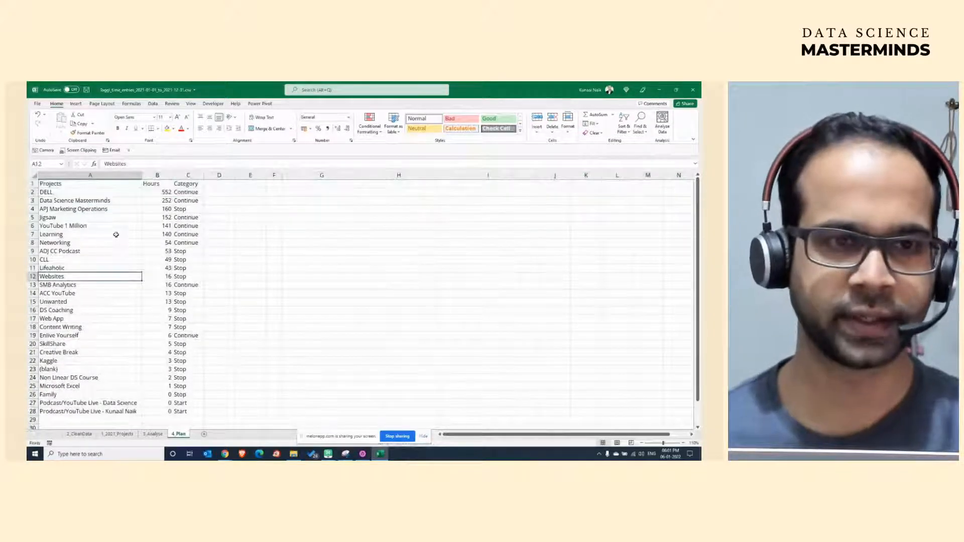
key("Up")
key("Up")
key("Up")
key("Up")
key("Up")
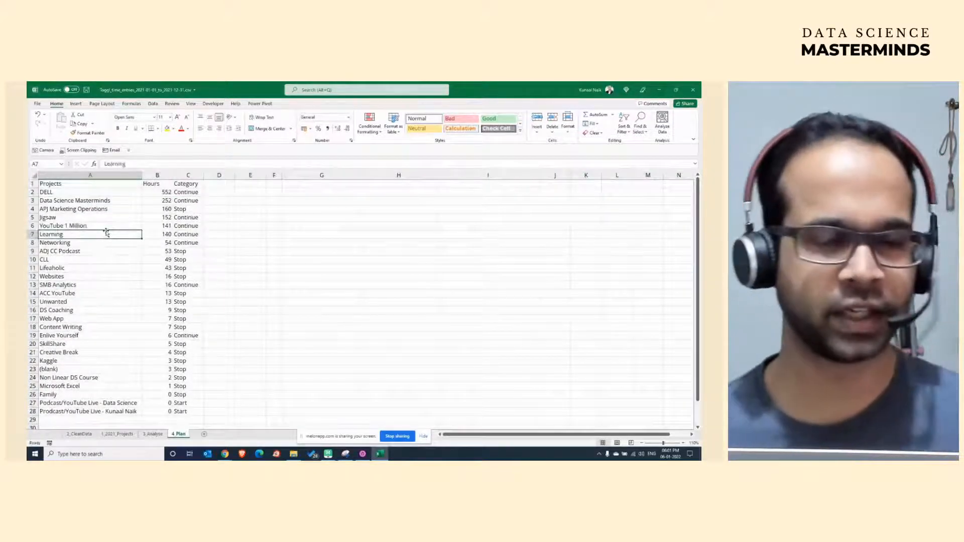
Format the project list in A1:C28 as a table in a light style with a blue header and name it Plan.
left_click(102, 218)
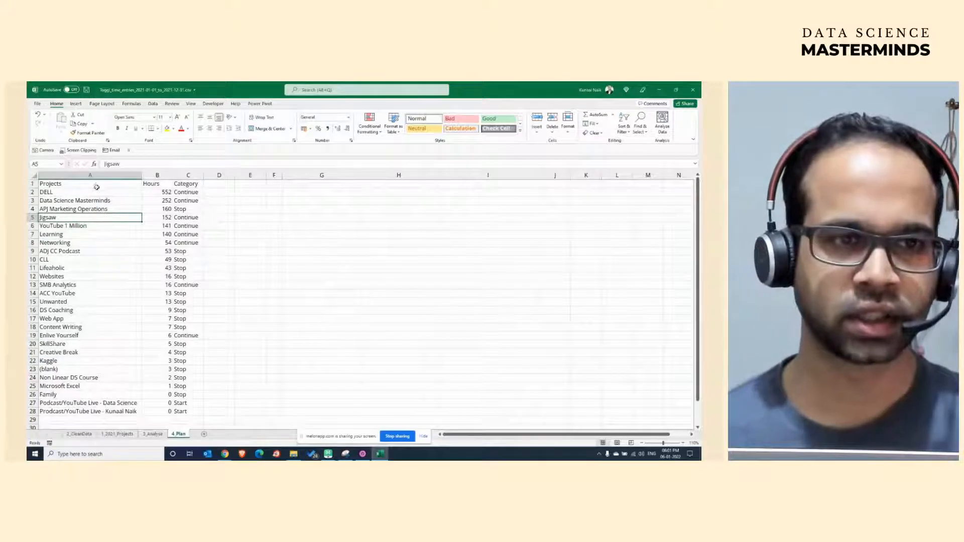
left_click(393, 125)
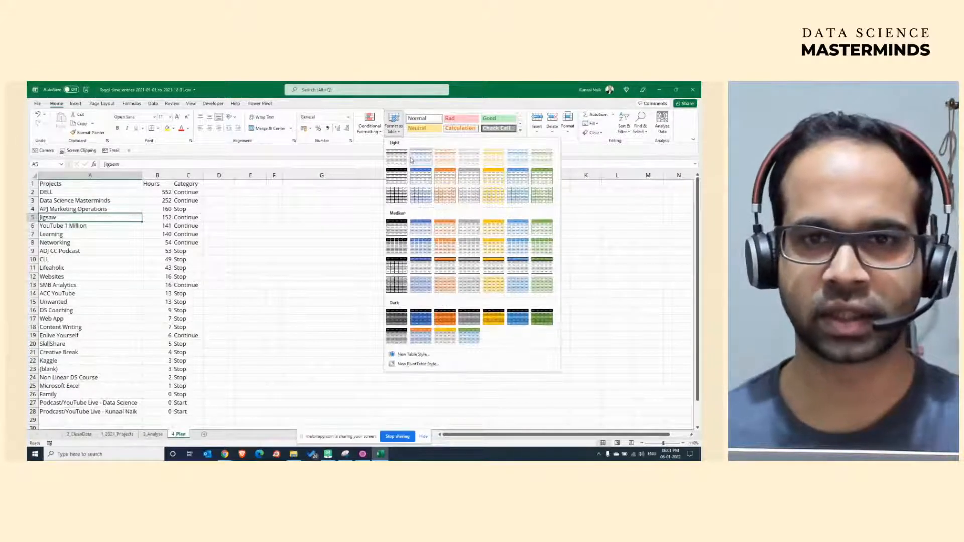
left_click(424, 185)
left_click(510, 269)
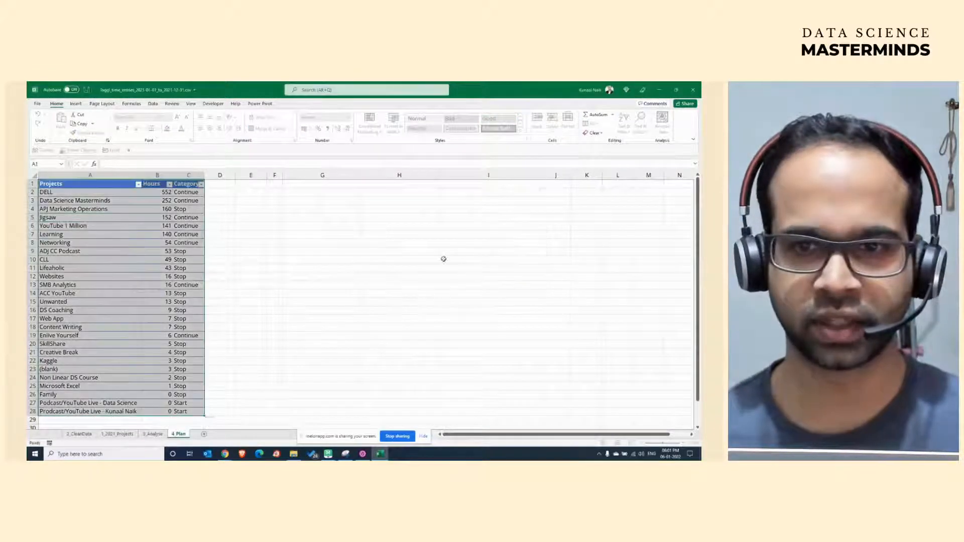
left_click(55, 123)
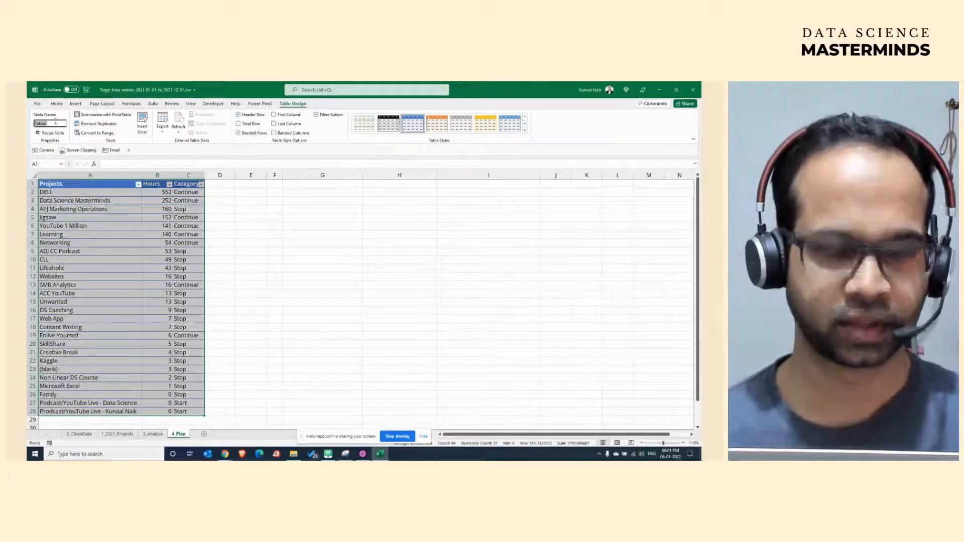
type("Plan")
key("Return")
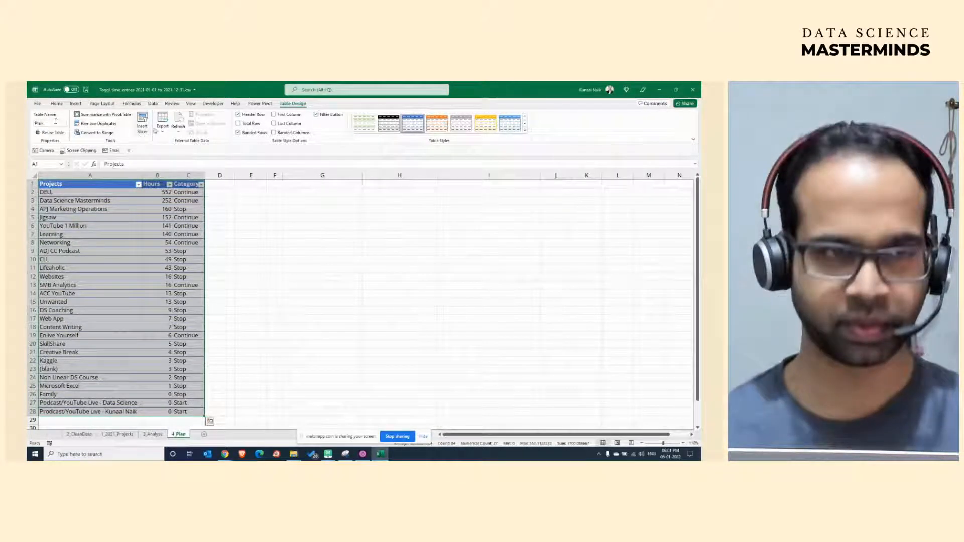
Insert a PivotTable from the Plan table, placed on the existing worksheet at G3.
left_click(160, 243)
left_click(76, 104)
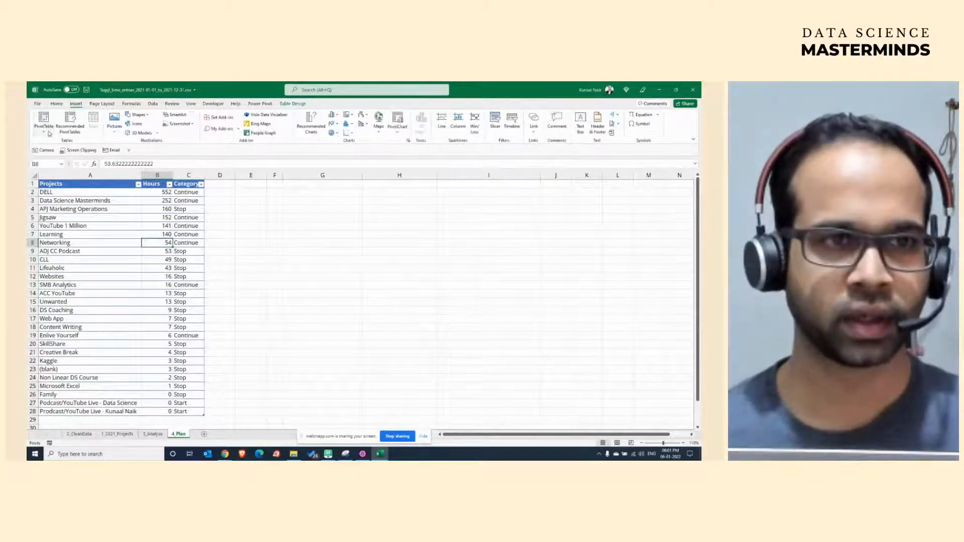
left_click(44, 128)
left_click(64, 143)
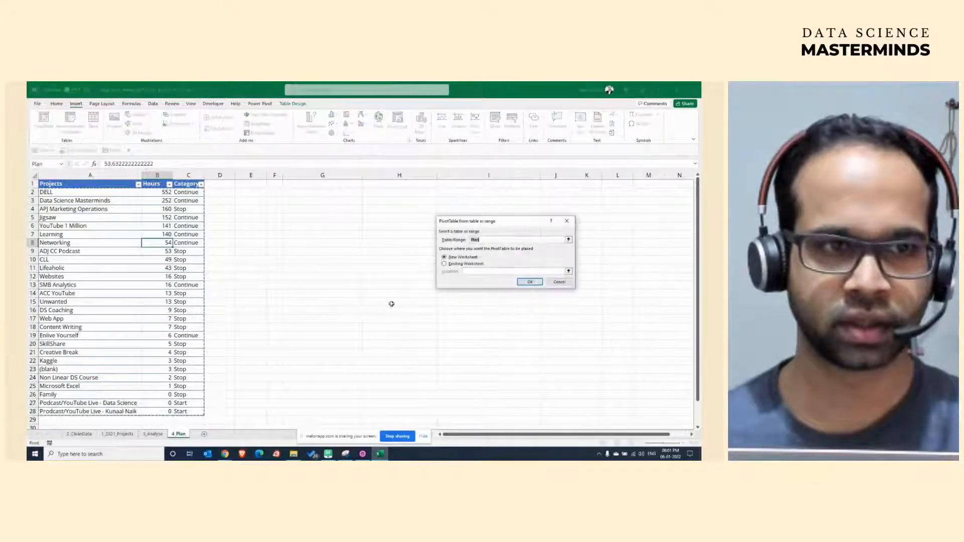
left_click(458, 266)
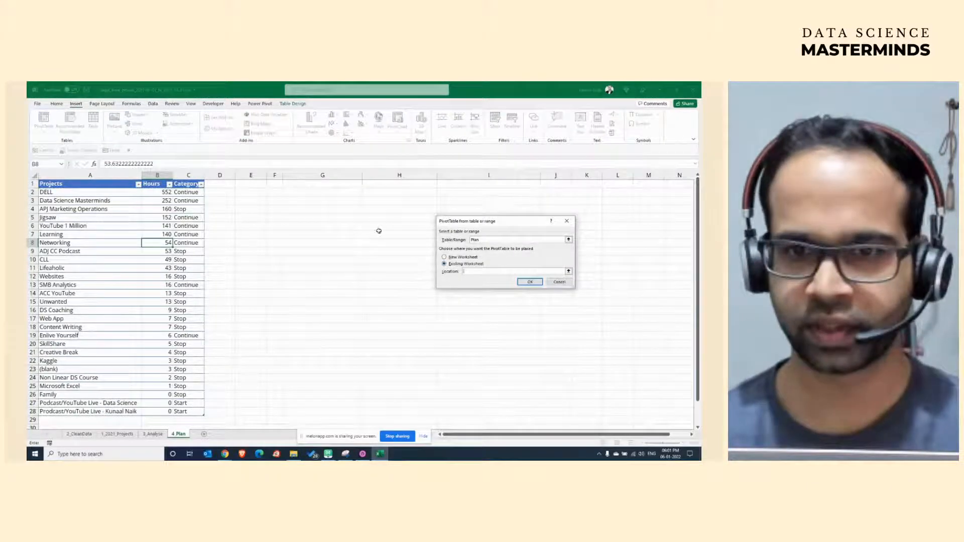
left_click(320, 201)
left_click(529, 282)
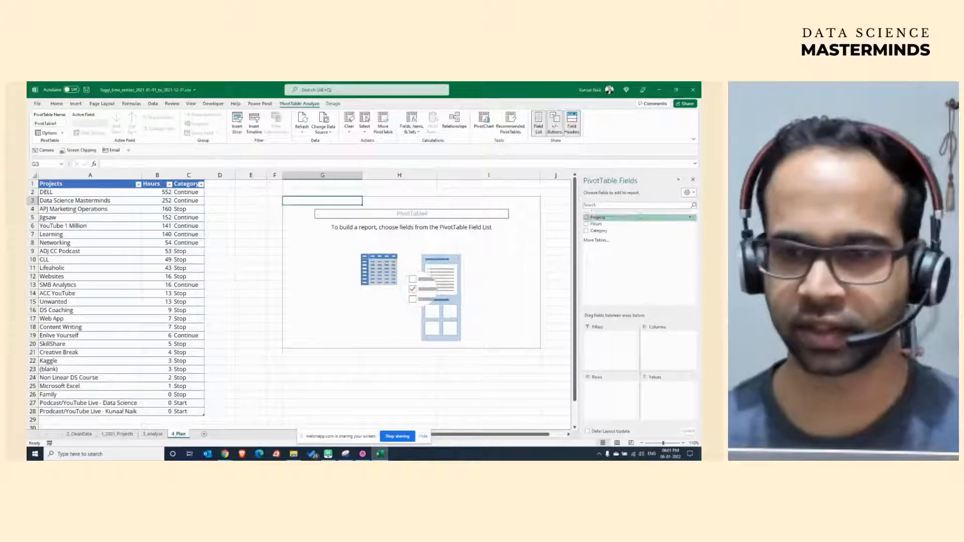
Set up the PivotTable with Category as rows and the sum of Hours as values, and show the sums without decimals.
left_click_drag(602, 231, 604, 408)
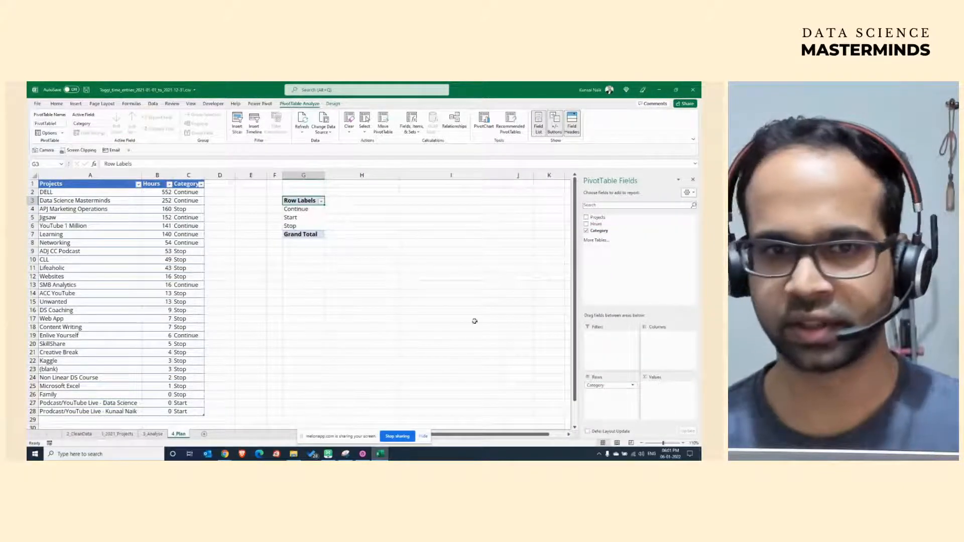
left_click_drag(604, 225, 655, 400)
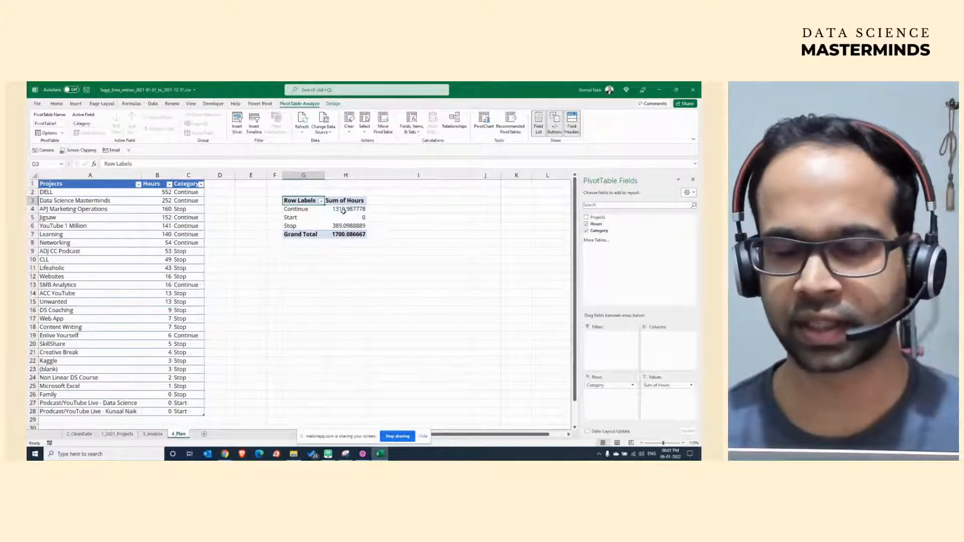
left_click_drag(345, 210, 353, 234)
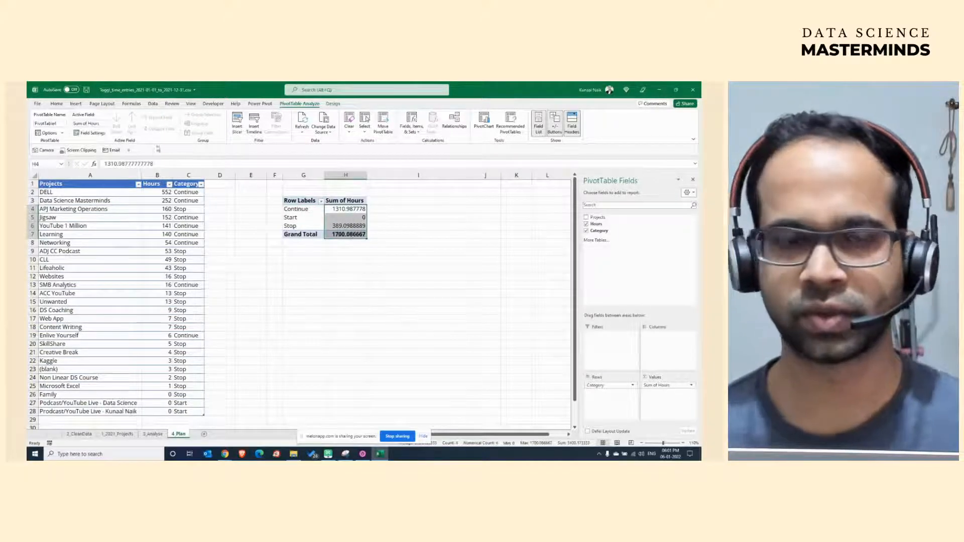
left_click(59, 103)
left_click(347, 129)
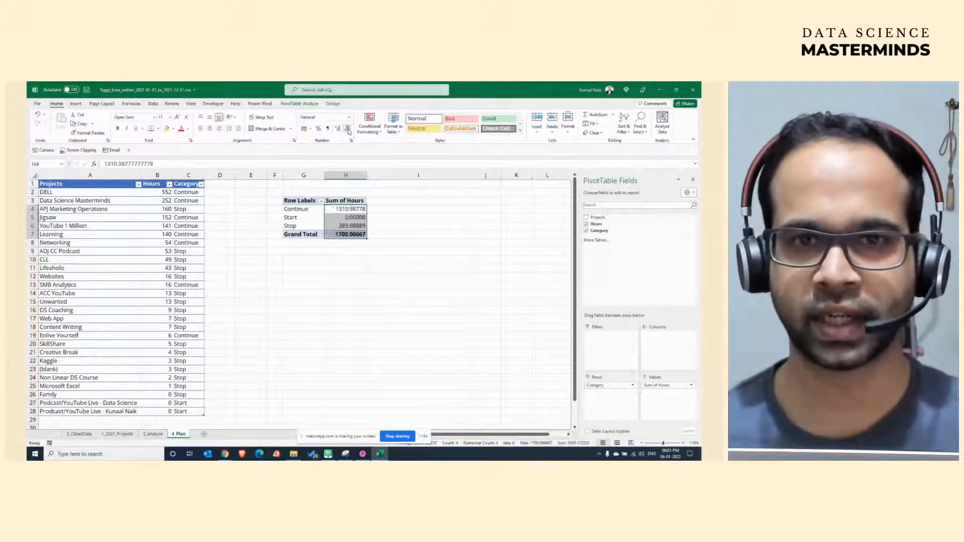
left_click(347, 129)
left_click(347, 128)
left_click(347, 129)
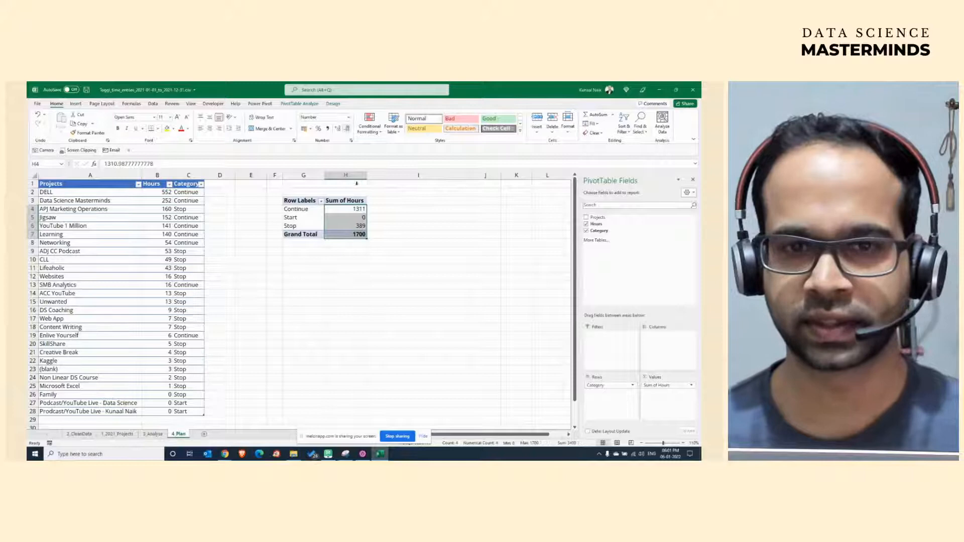
left_click(347, 277)
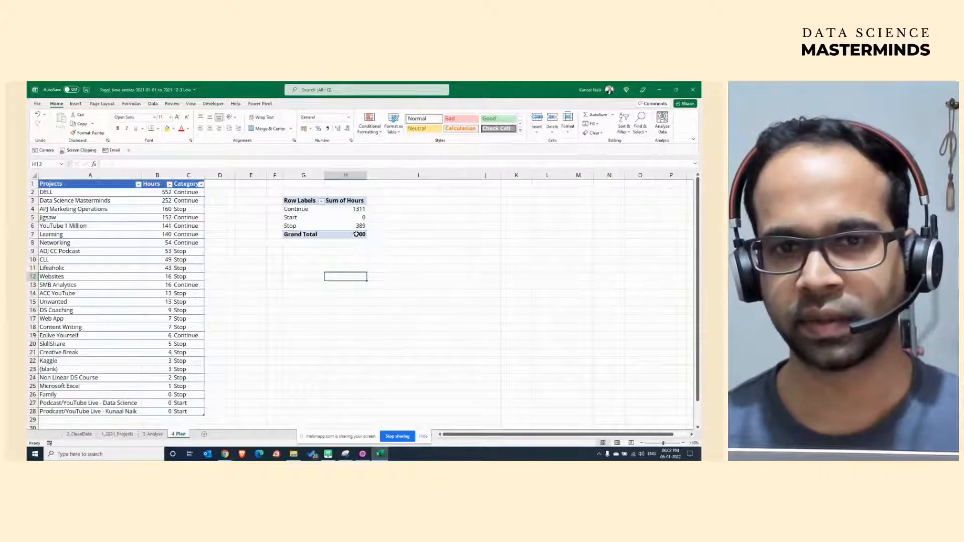
left_click_drag(358, 234, 307, 234)
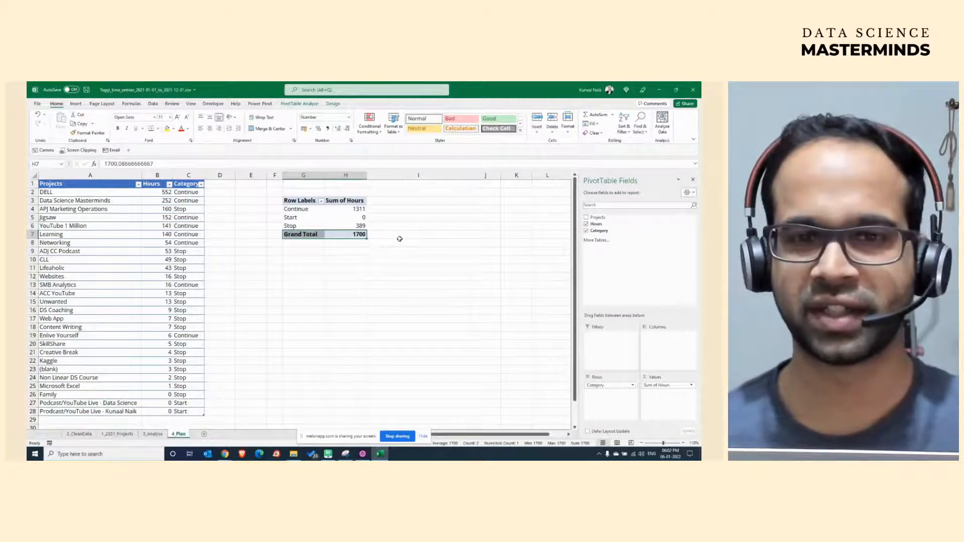
left_click(351, 250)
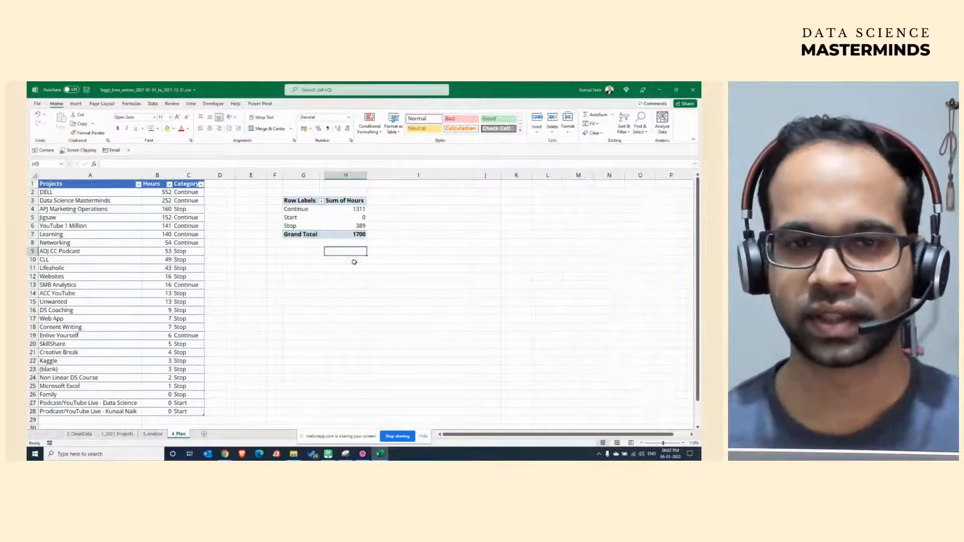
left_click(406, 210)
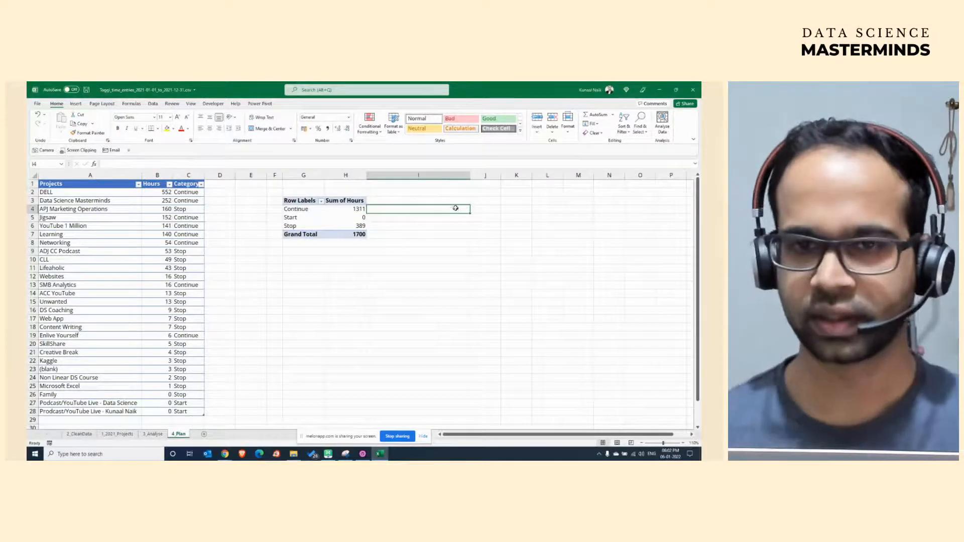
Calculate the PivotTable's Stop hours divided by the Grand Total in H9 and format the result as a percentage.
left_click(350, 253)
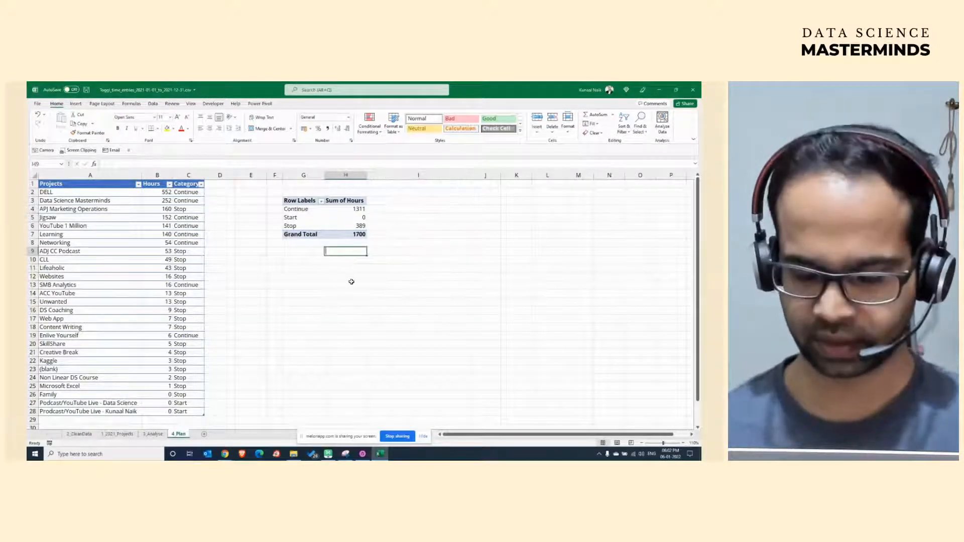
type("=")
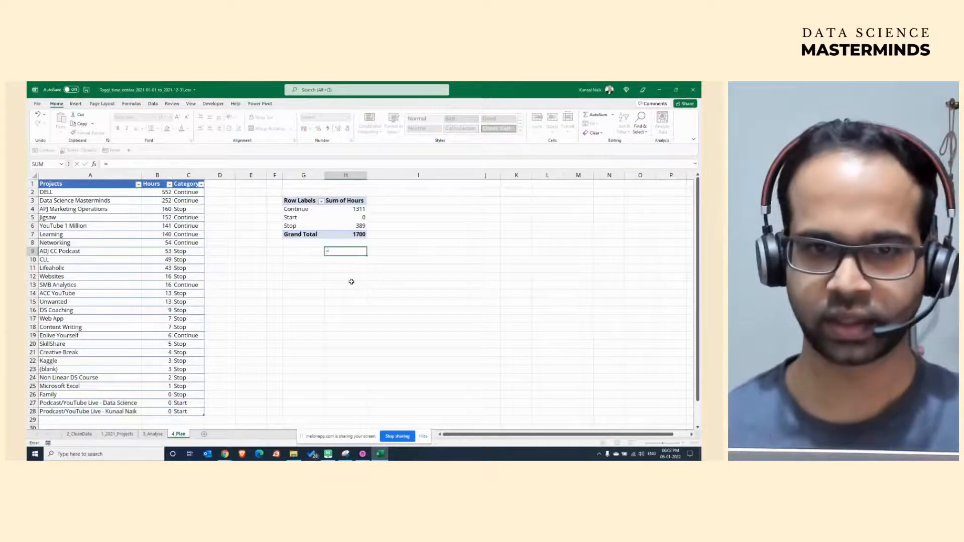
left_click(351, 226)
type("/")
left_click(346, 234)
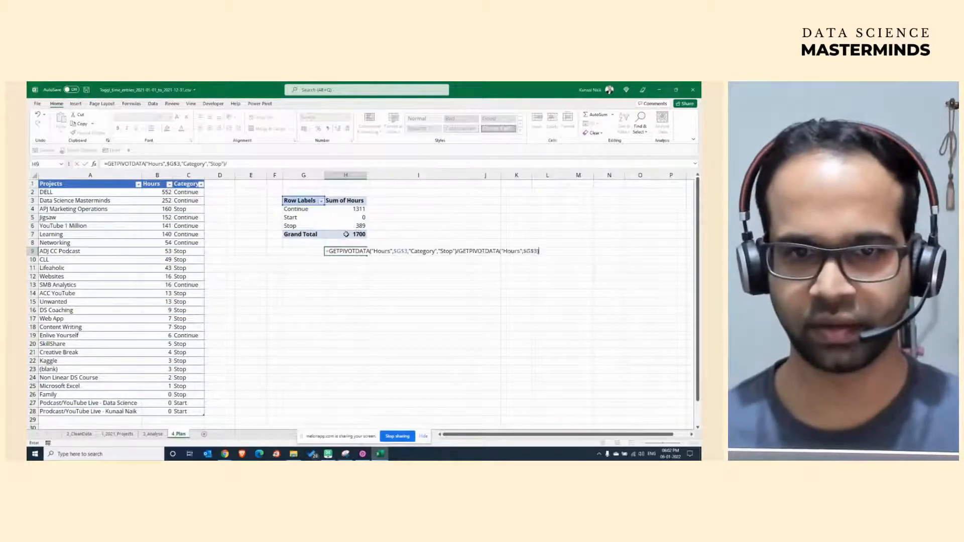
key("Return")
left_click(339, 251)
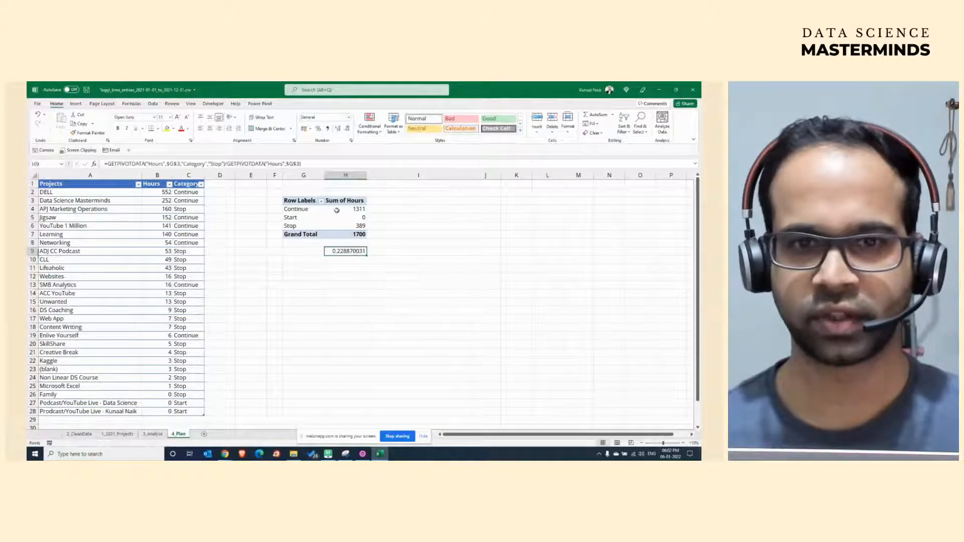
left_click(318, 129)
left_click(318, 251)
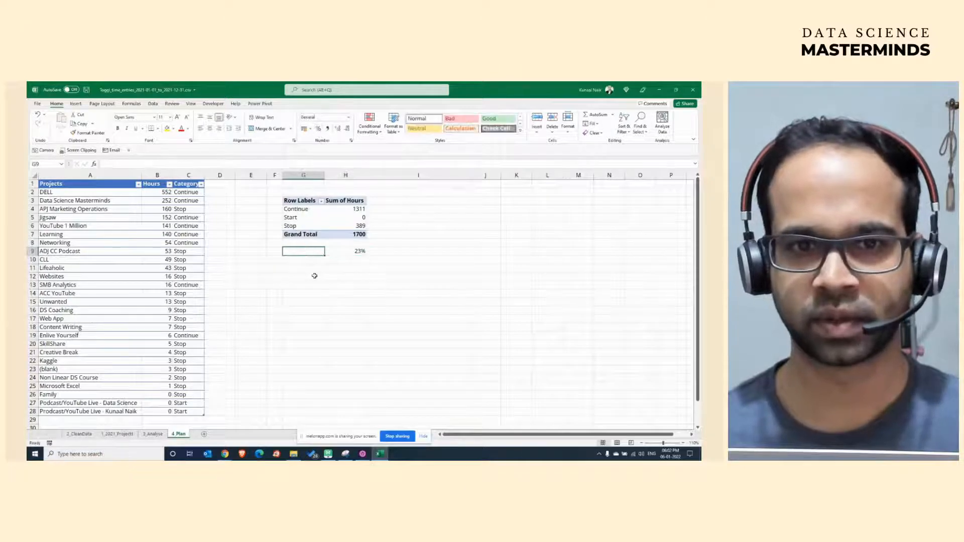
type("Wanted")
key("BackSpace")
key("BackSpace")
key("BackSpace")
key("BackSpace")
key("BackSpace")
key("BackSpace")
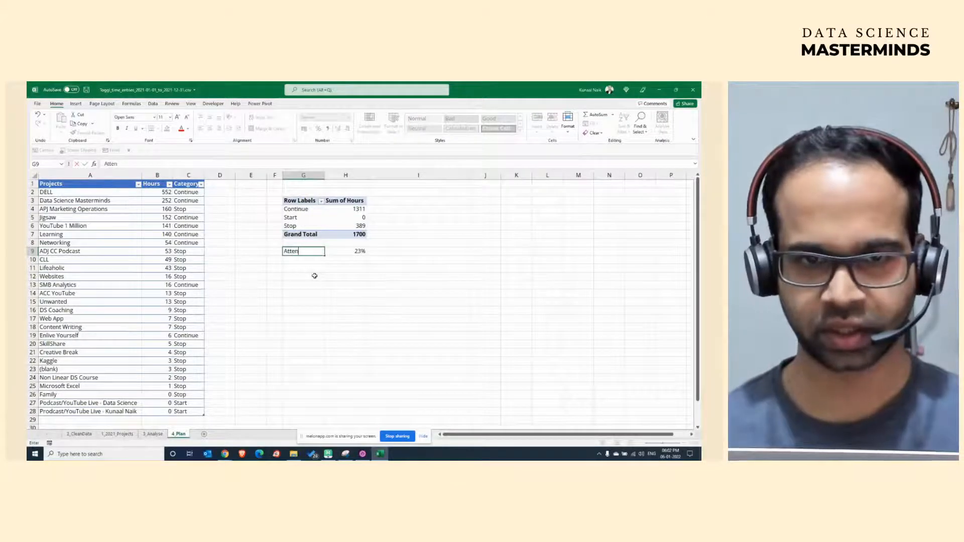
type("Atten")
key("BackSpace")
key("BackSpace")
key("BackSpace")
key("BackSpace")
key("BackSpace")
type("Wate")
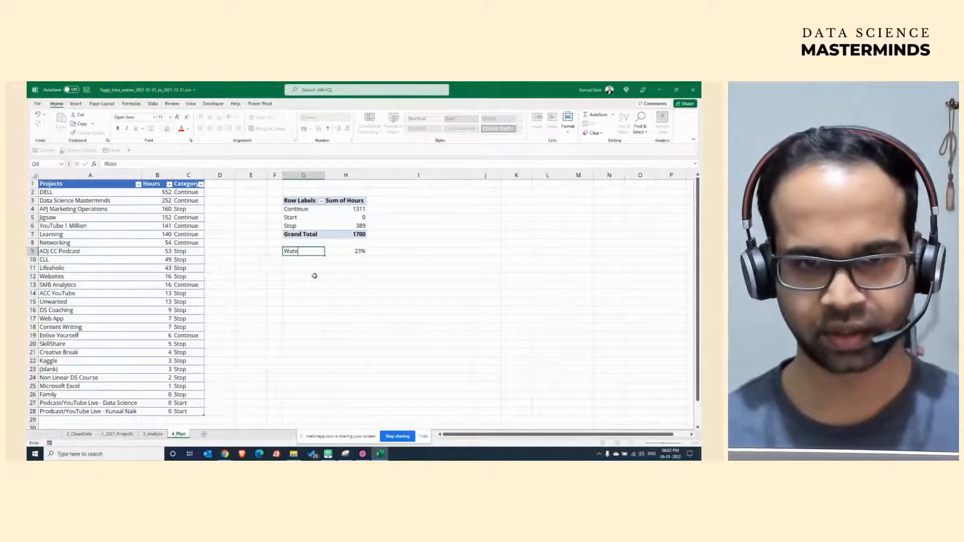
key("BackSpace")
key("BackSpace")
key("BackSpace")
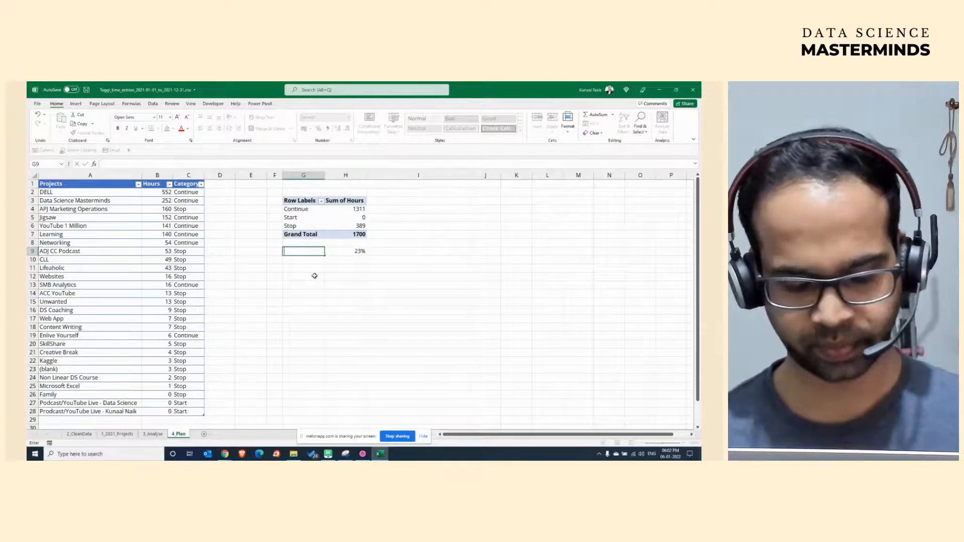
Label the percentage in G9 as Distraction Time and autofit column G to the text.
type("Di")
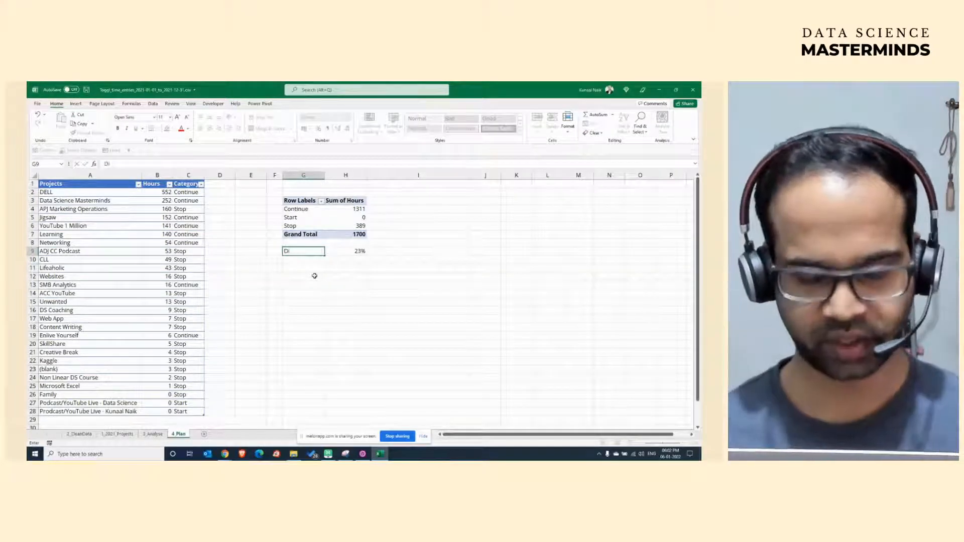
type("straction")
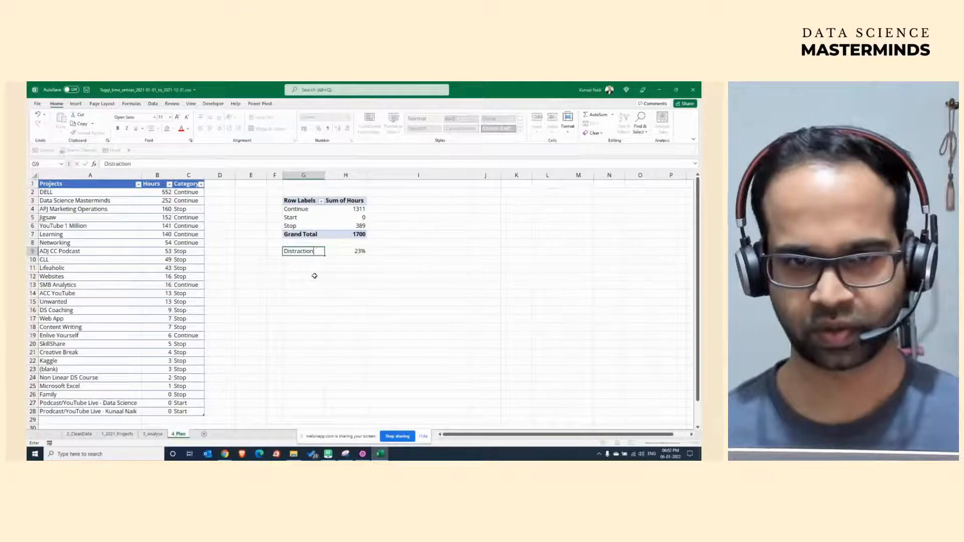
key("Return")
key("Up")
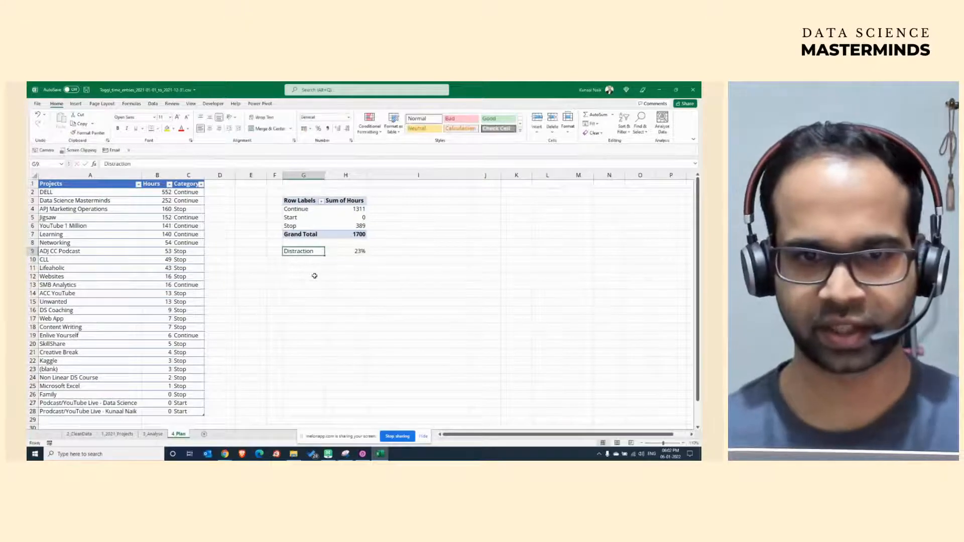
type("Time")
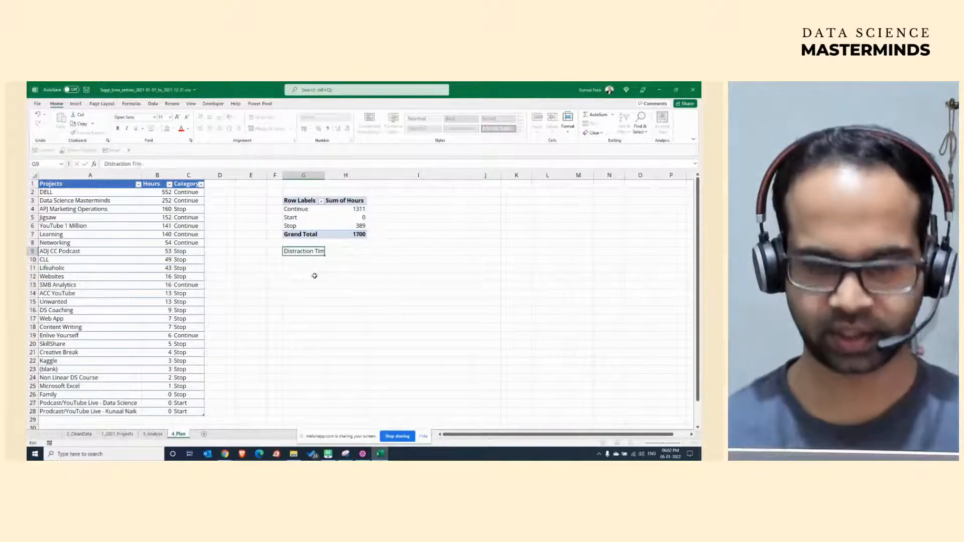
key("Return")
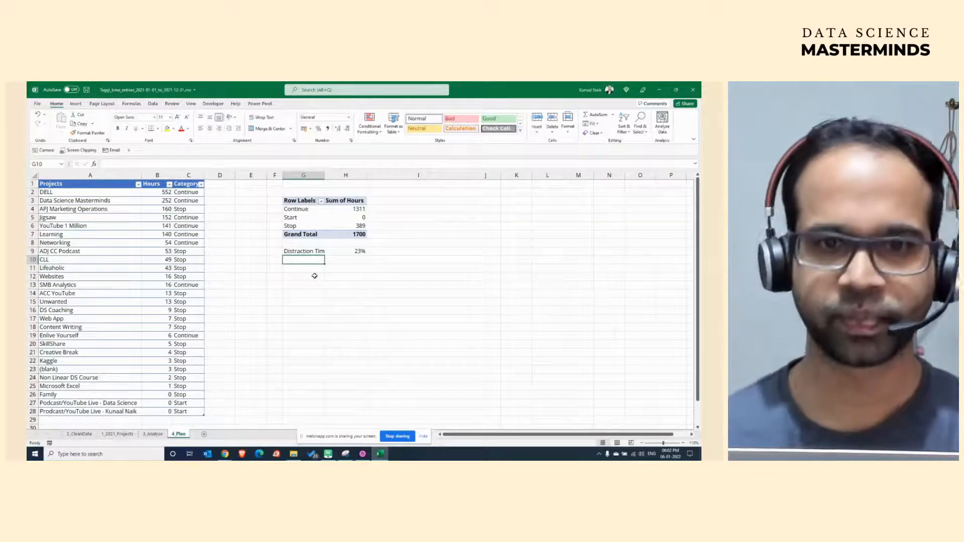
double_click(325, 175)
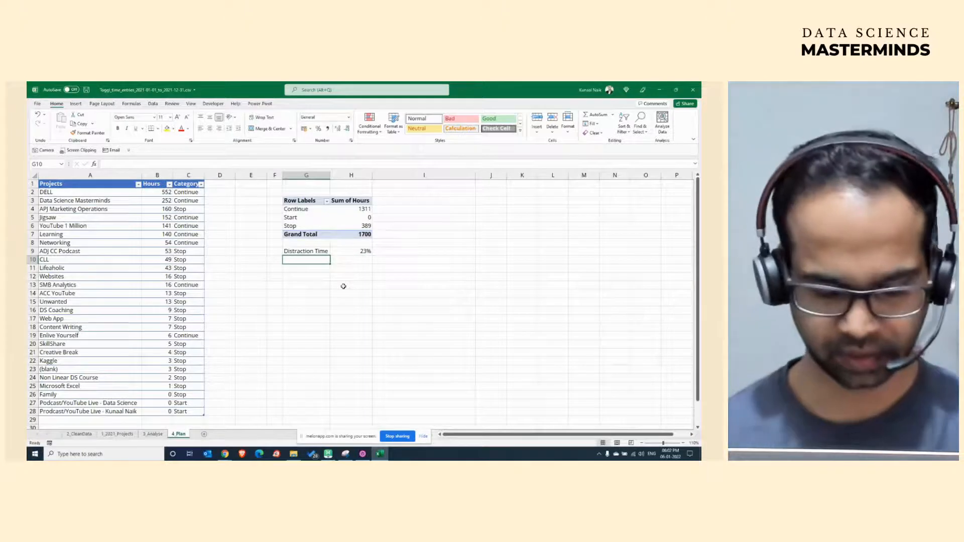
type("Re")
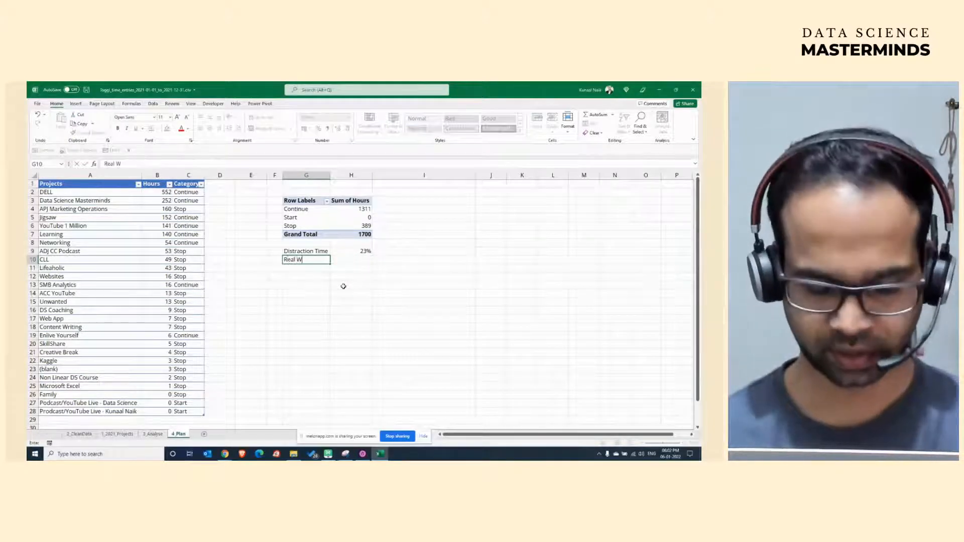
type("al W")
key("BackSpace")
key("BackSpace")
key("BackSpace")
key("BackSpace")
key("BackSpace")
key("BackSpace")
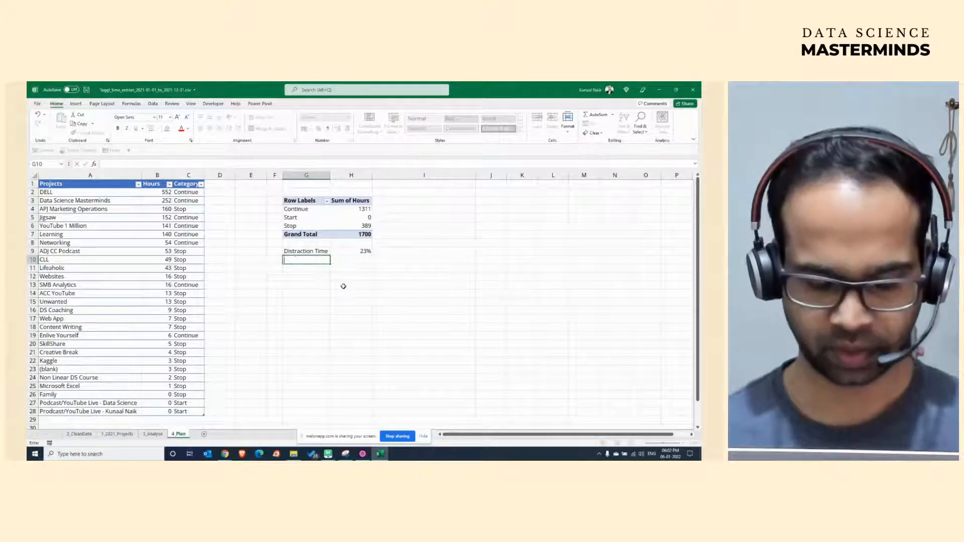
Enter the label Productive Hours in G10 below Distraction Time.
type("product")
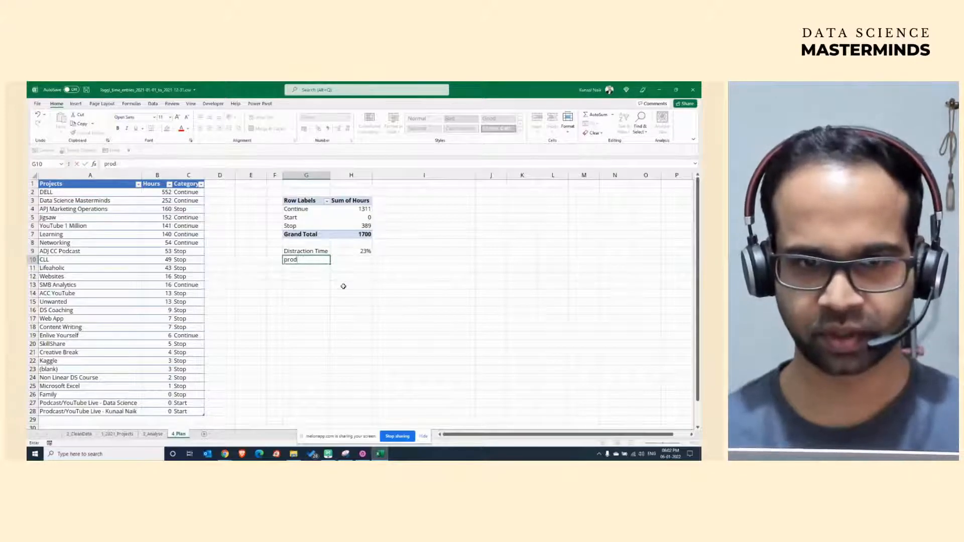
key("BackSpace")
key("BackSpace")
key("BackSpace")
type("Produc")
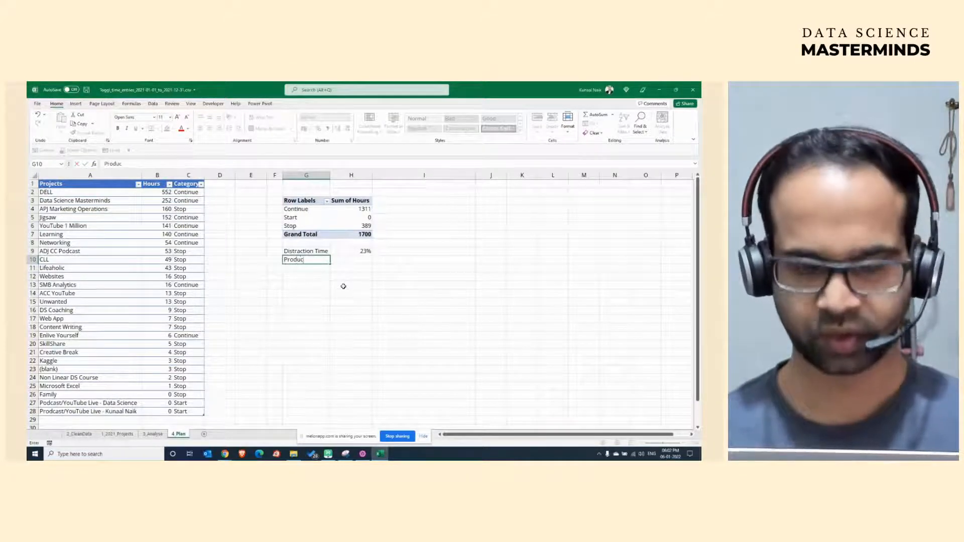
type("tive Ho")
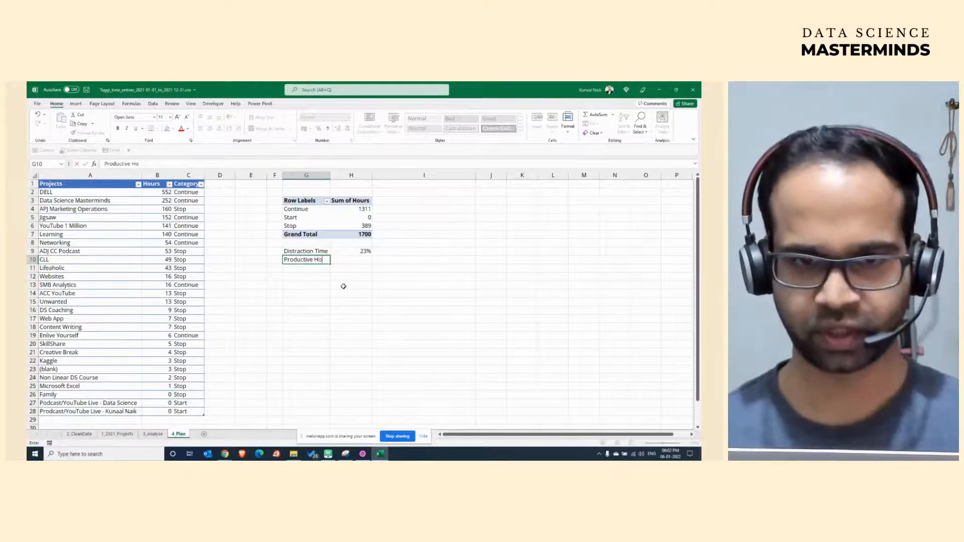
type("rurs")
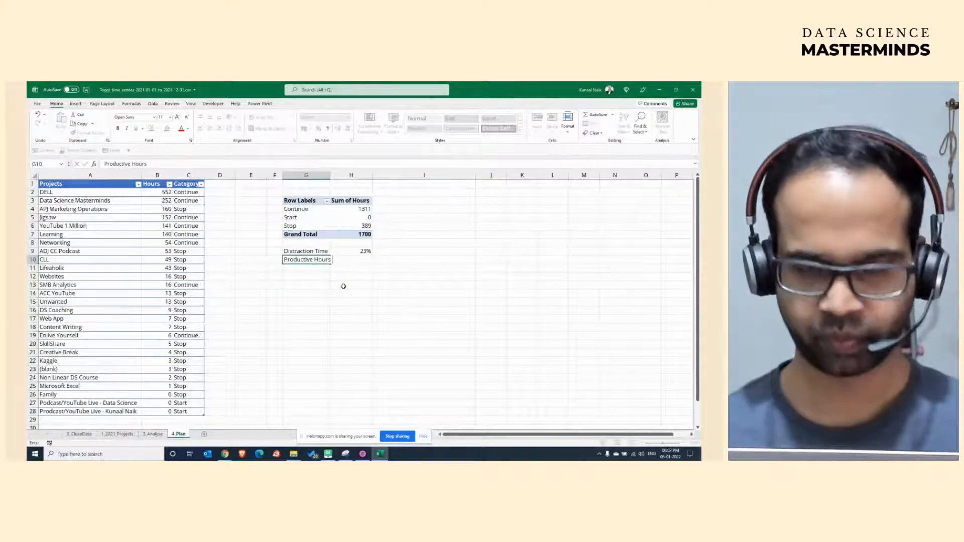
key("Tab")
Calculate the productive hours in H10 by subtracting the PivotTable's Stop hours from its Grand Total.
type("=")
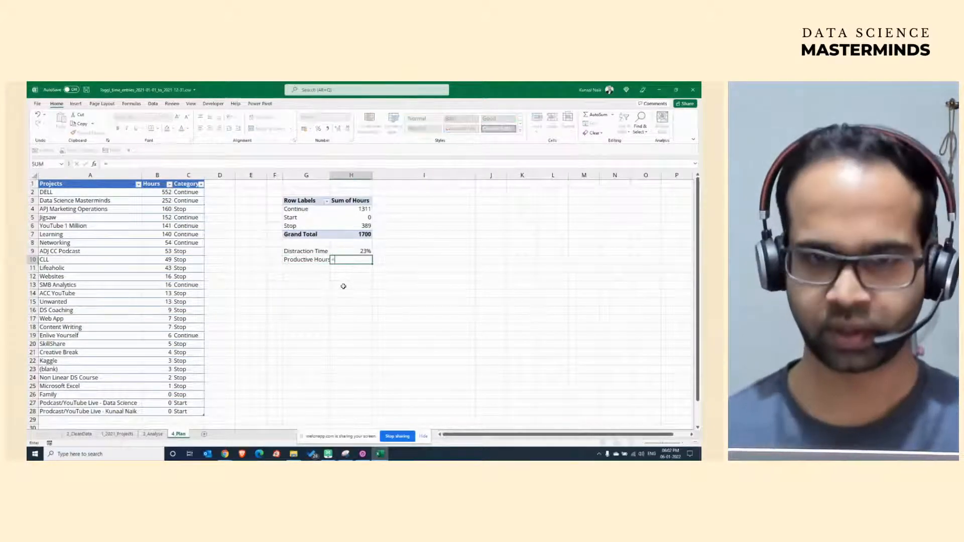
key("Up")
key("Up")
key("Up")
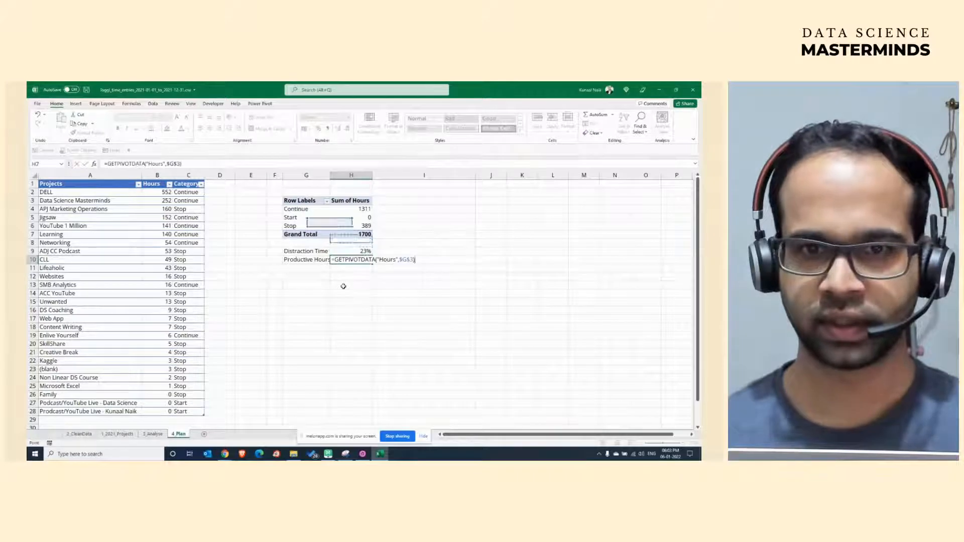
type("/")
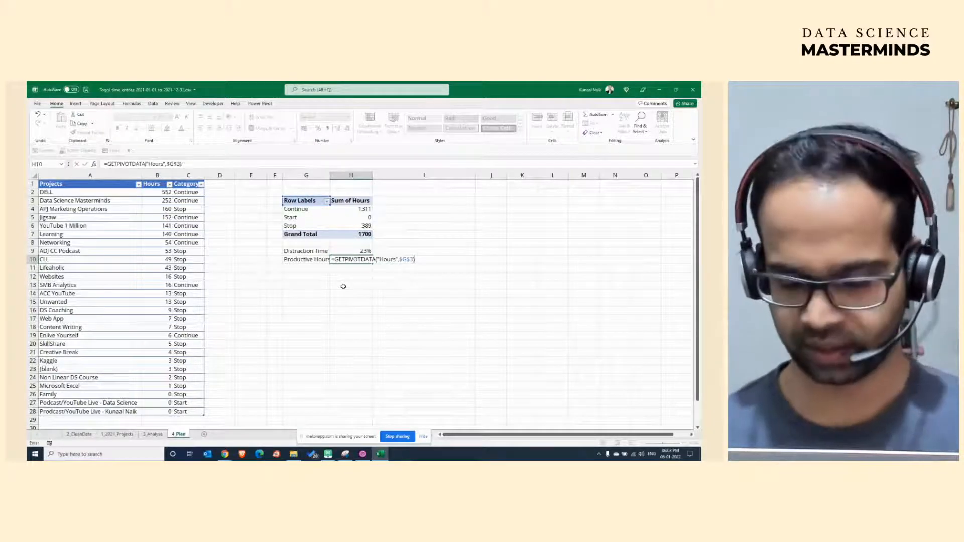
key("BackSpace")
type("-")
left_click(360, 229)
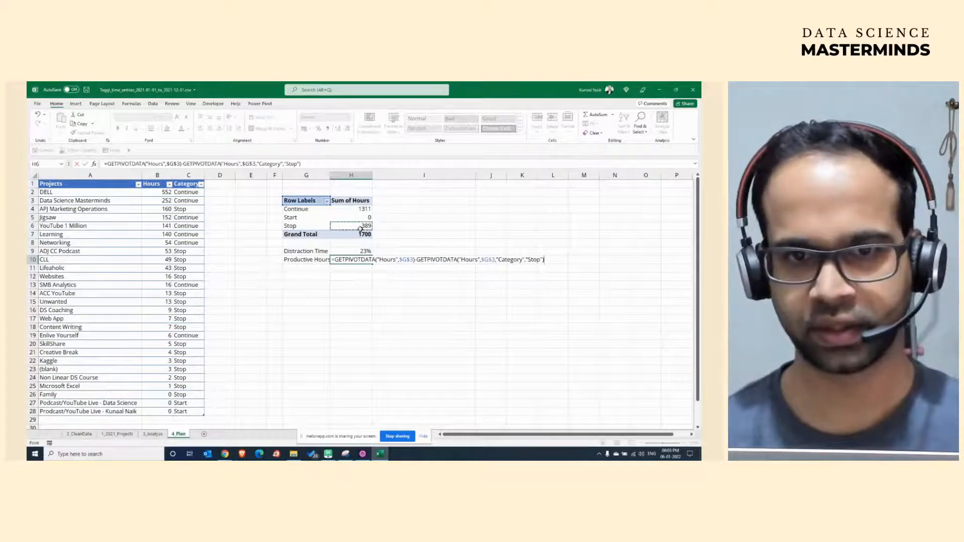
type(".")
key("Return")
key("Return")
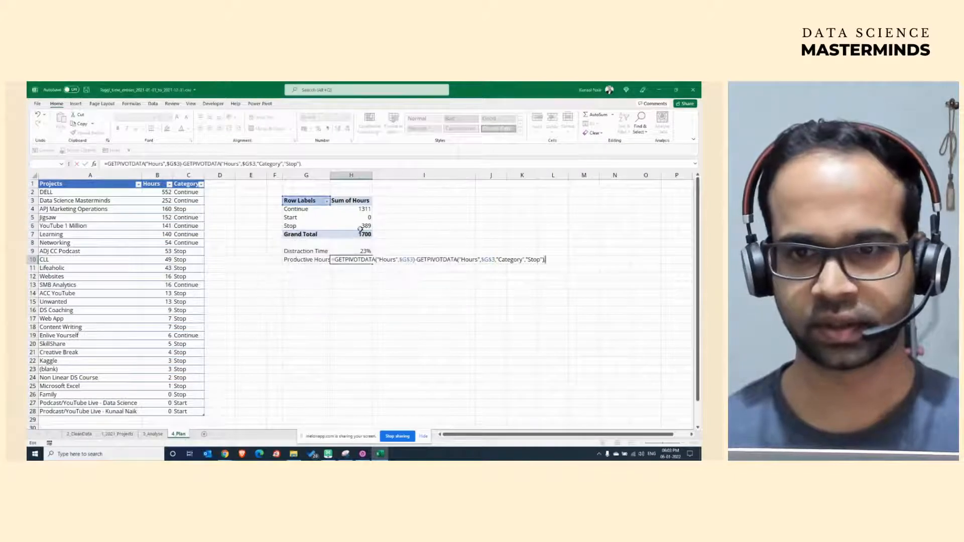
key("Return")
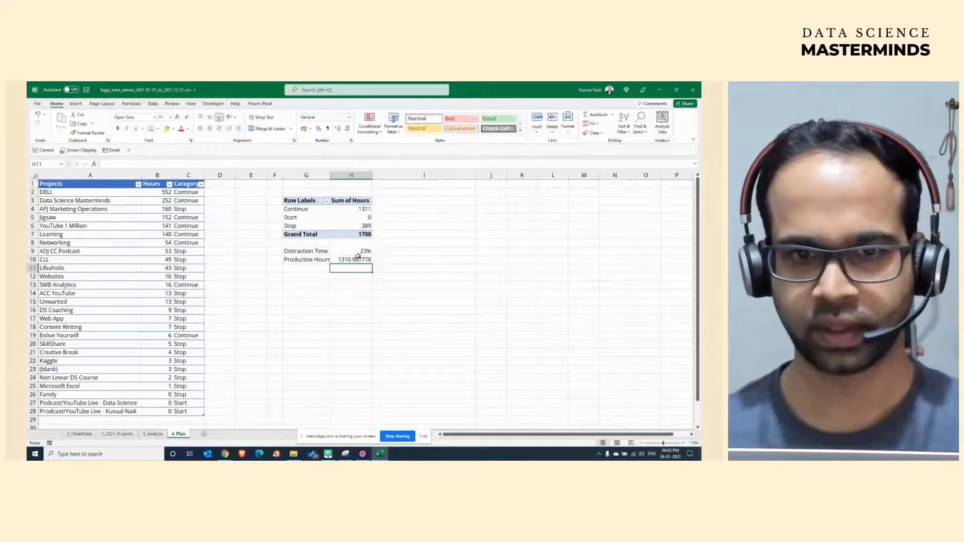
Format the productive hours result in H10 to show no decimal places.
left_click(357, 257)
left_click(347, 129)
left_click(347, 129)
left_click(347, 130)
left_click(346, 129)
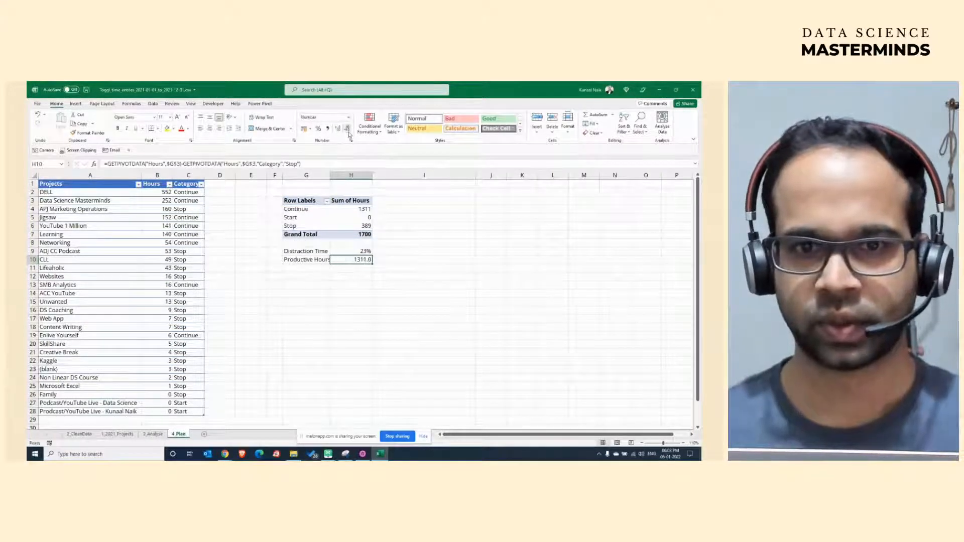
left_click(346, 130)
left_click(346, 129)
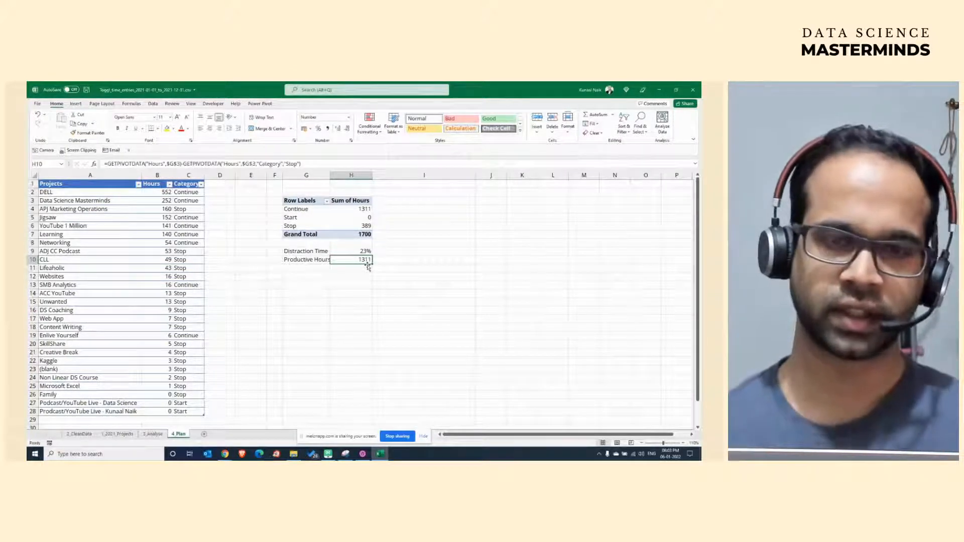
Widen column G so the Productive Hours label fits.
left_click_drag(319, 254, 349, 251)
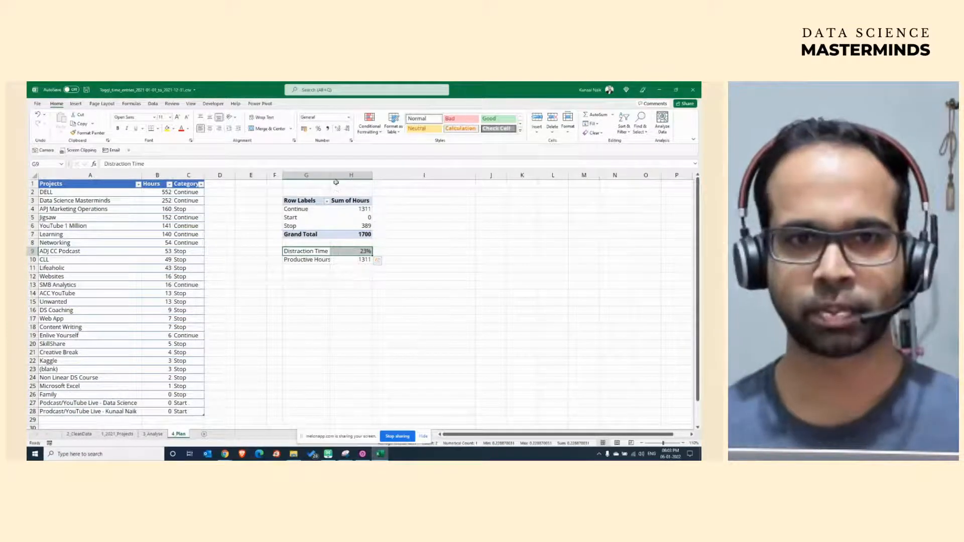
left_click_drag(331, 178, 333, 178)
left_click(307, 318)
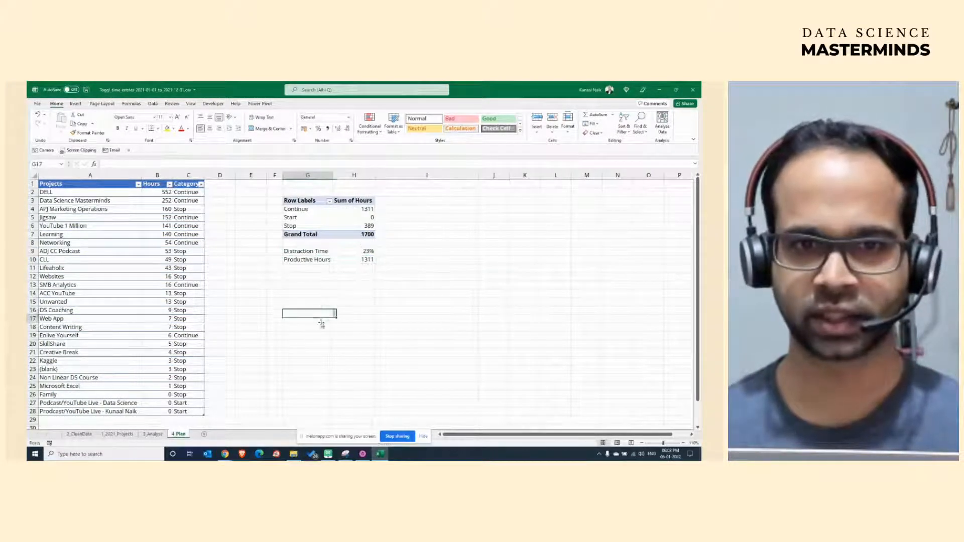
Add a new worksheet after 4_Plan and name it 5_Perspetive.
left_click(205, 436)
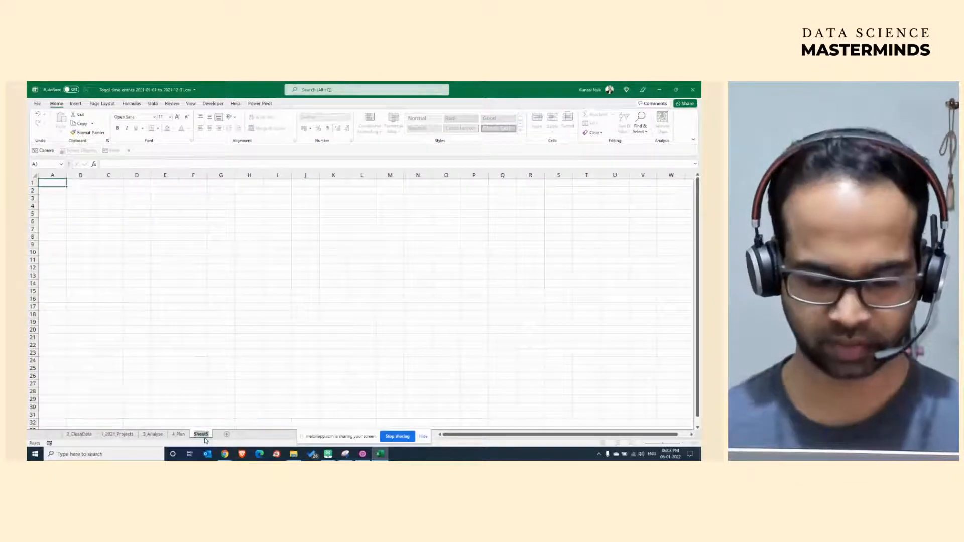
left_click(205, 438)
type("5_perspec")
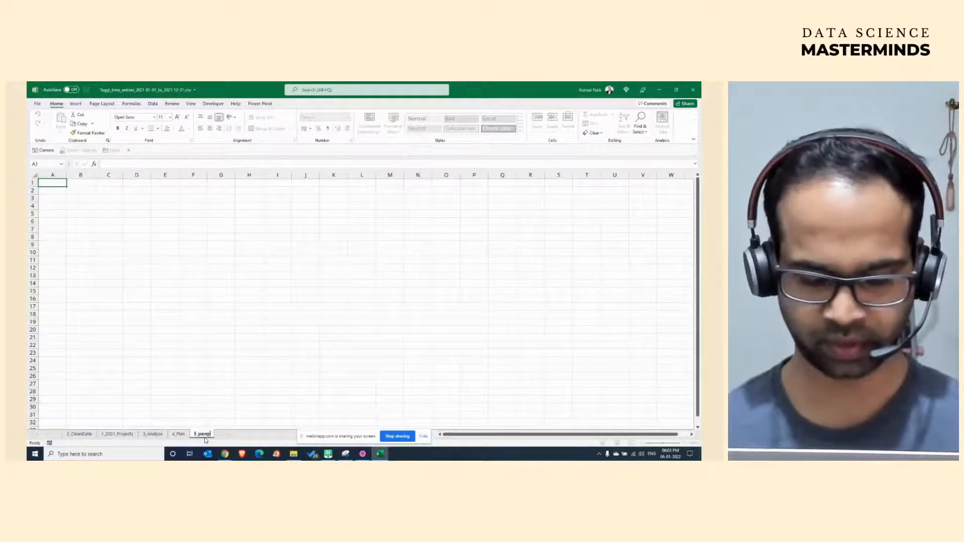
key("BackSpace")
key("BackSpace")
key("BackSpace")
key("BackSpace")
key("BackSpace")
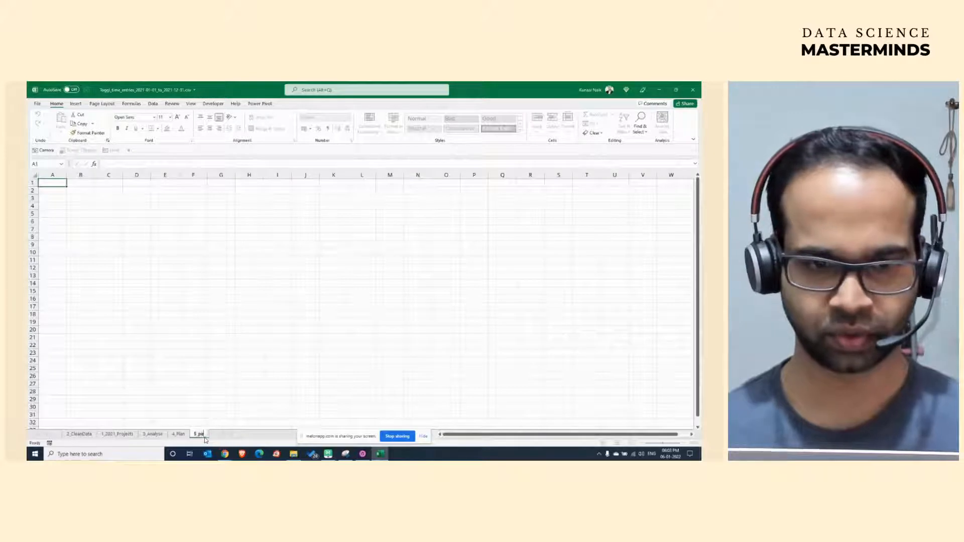
type("rspe")
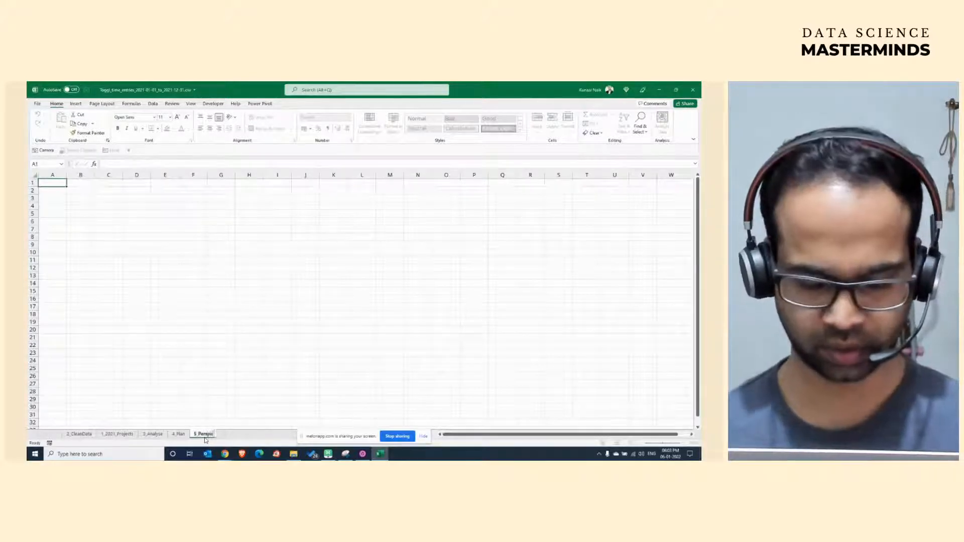
type("ctive")
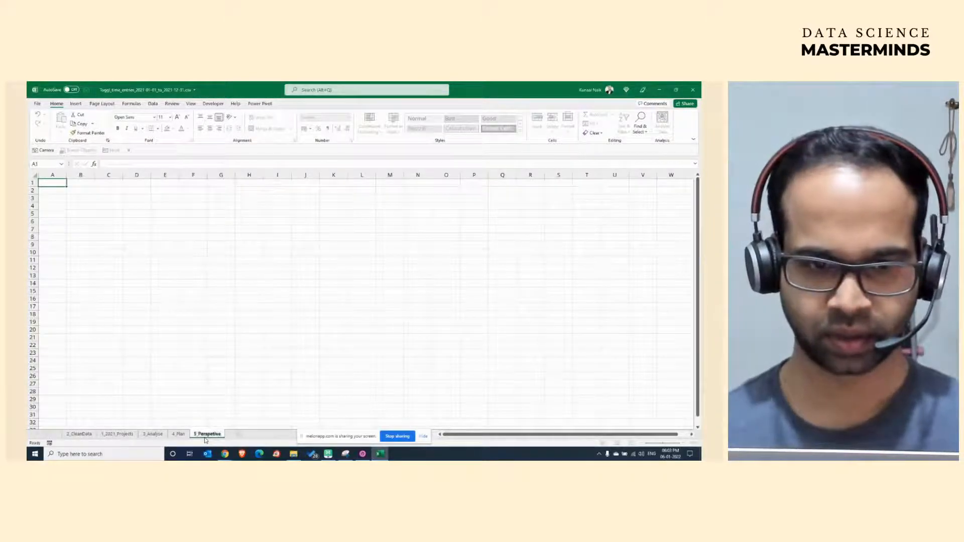
key("Return")
Copy the Continue, Start, Stop and Grand Total rows of the 4_Plan PivotTable and paste them as values at C4 of the new sheet.
left_click(179, 433)
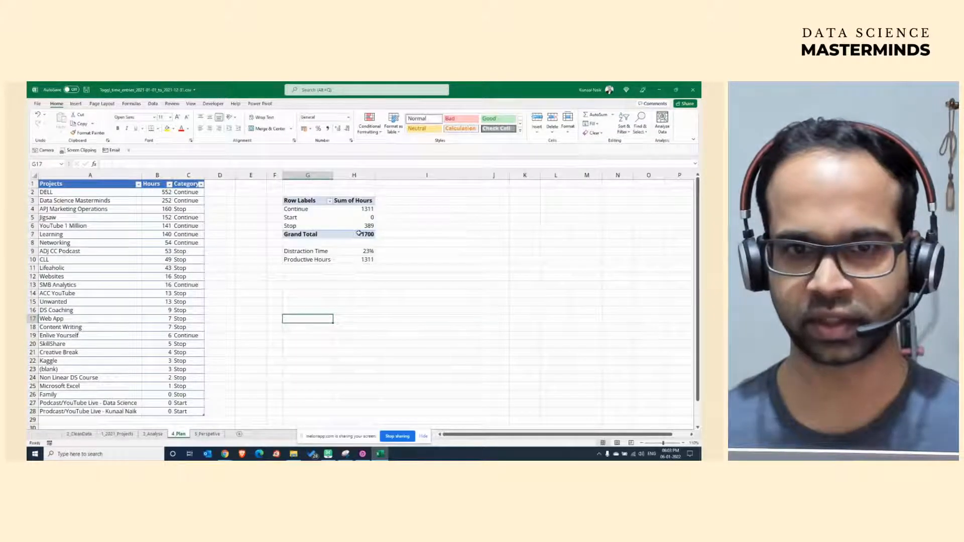
left_click(362, 235)
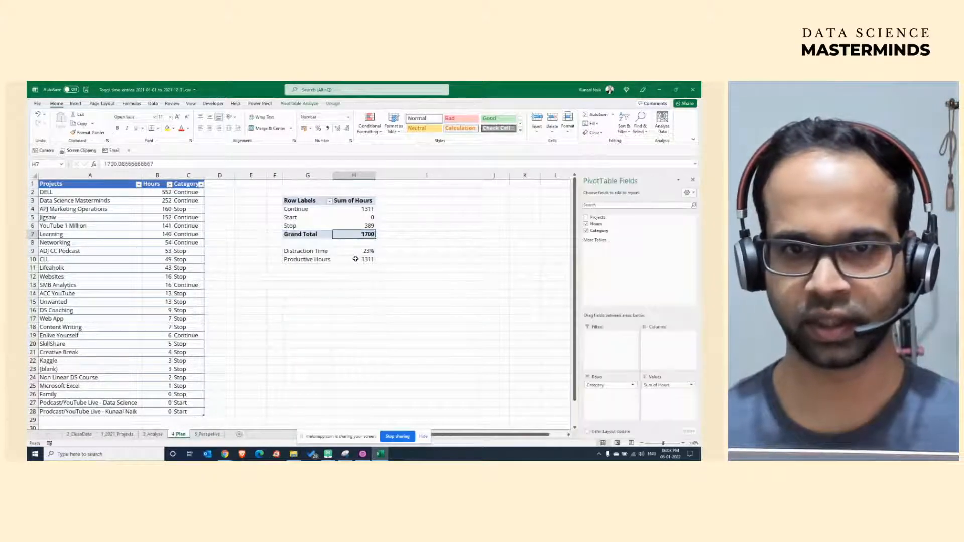
left_click(355, 259, "ctrl")
key("ctrl+c")
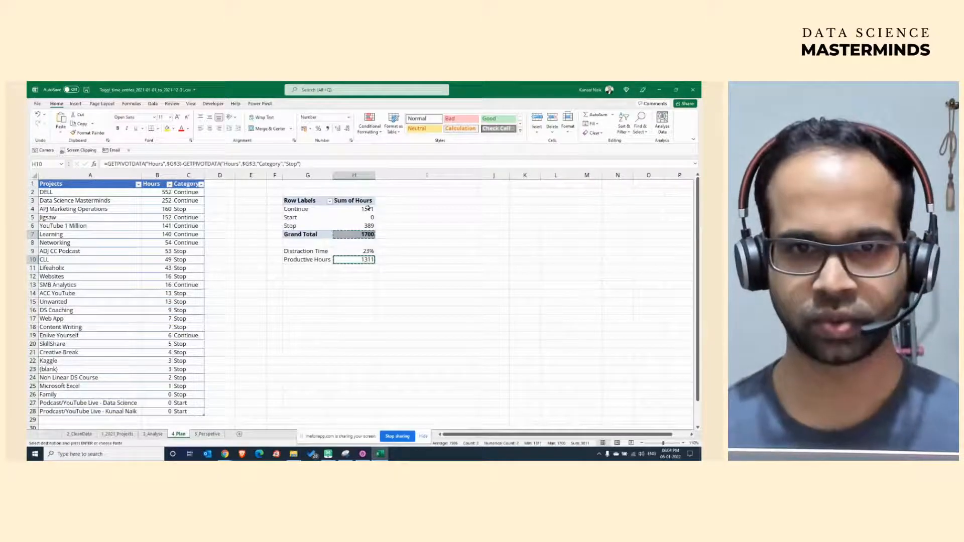
left_click_drag(347, 210, 324, 231)
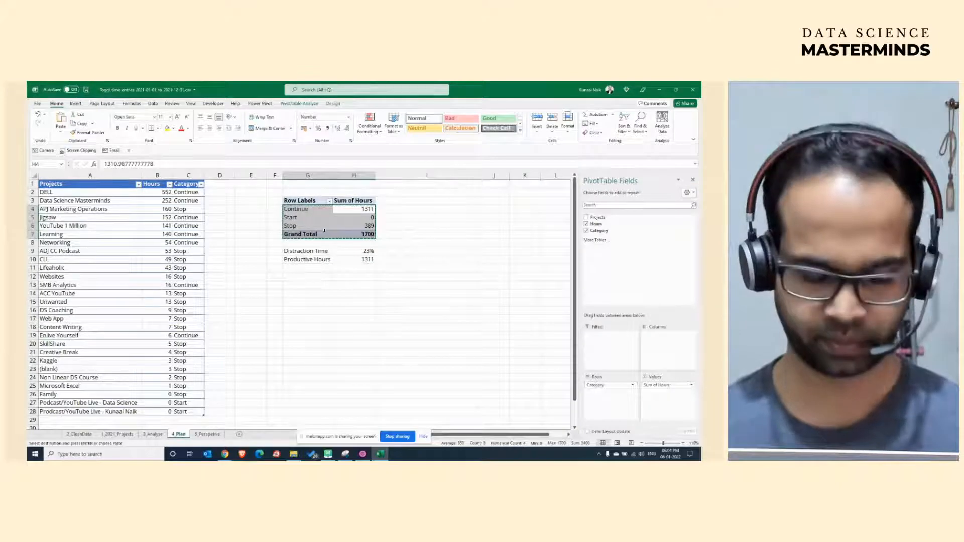
left_click_drag(323, 210, 324, 234)
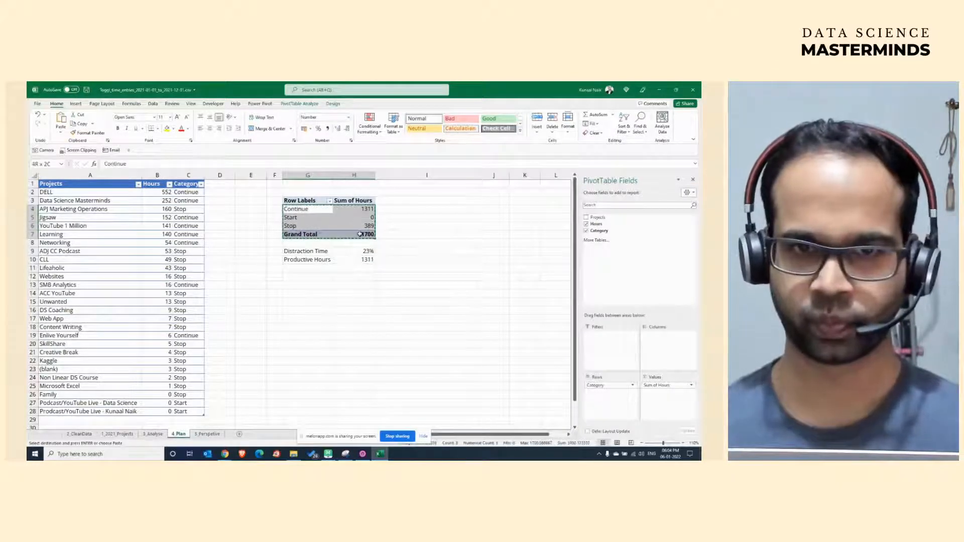
left_click(207, 433)
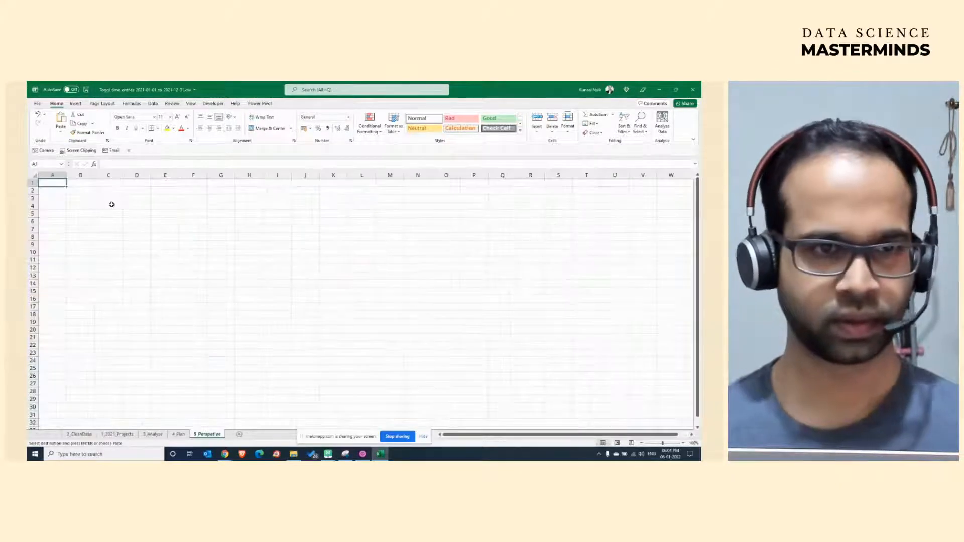
left_click(109, 205)
left_click(60, 132)
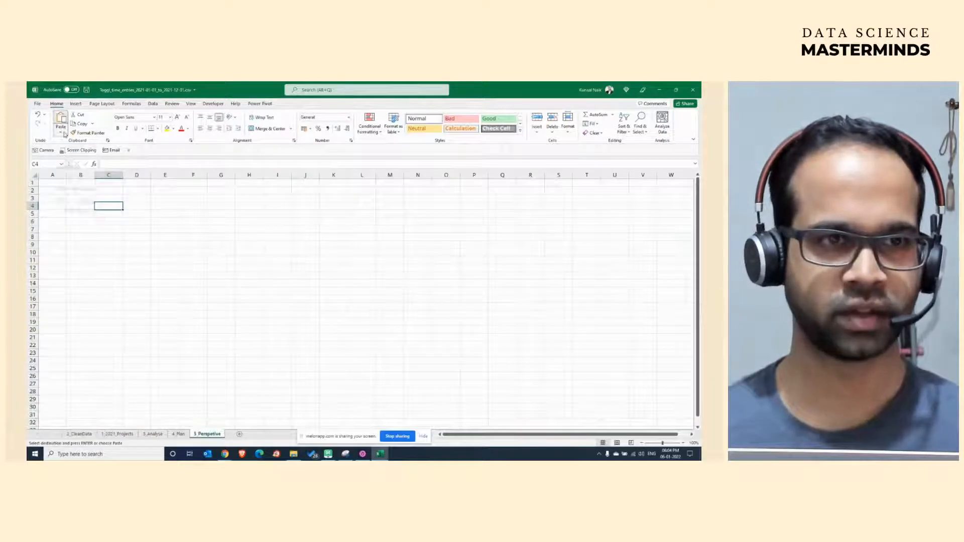
left_click(60, 184)
left_click(162, 258)
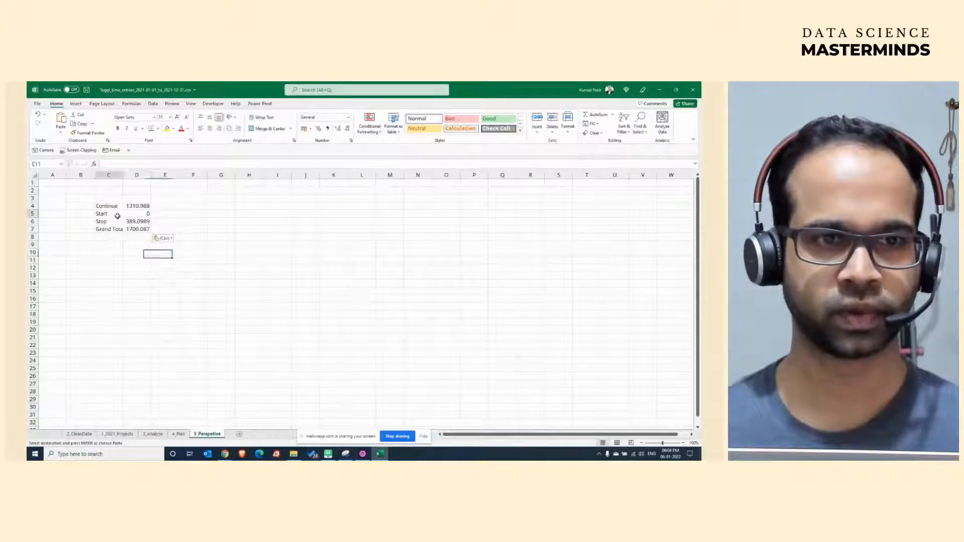
Delete the Start entry in C5:D5 and move the Stop and Grand Total rows up directly below Continue.
left_click_drag(114, 215, 139, 213)
right_click(139, 213)
left_click(166, 288)
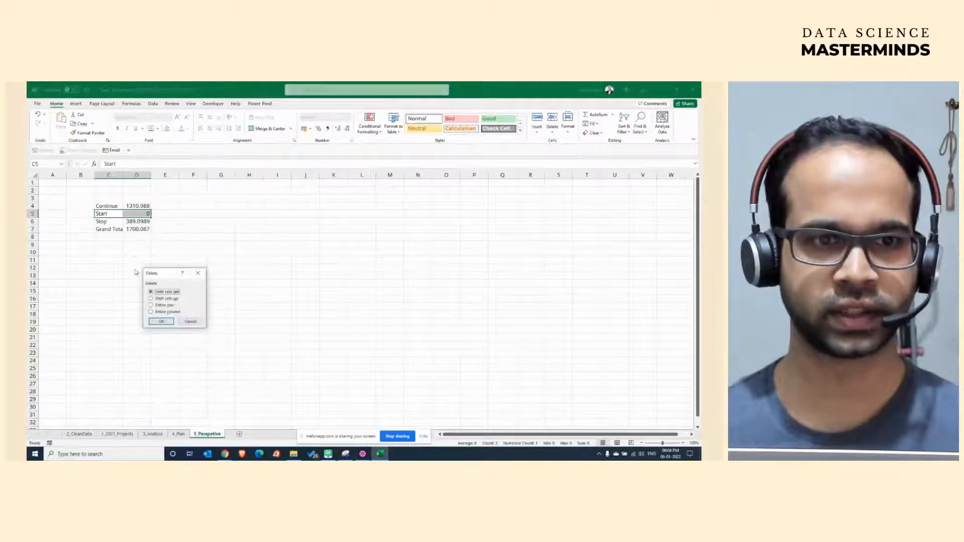
left_click(161, 322)
left_click(165, 267)
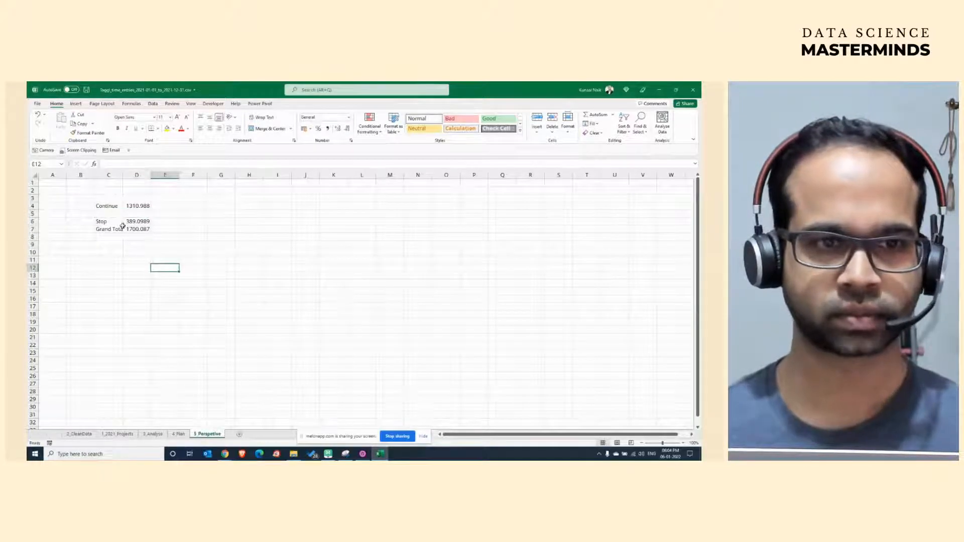
left_click_drag(113, 221, 133, 214)
Autofit column C to its labels and format the hours in D4:D6 without decimals.
double_click(123, 175)
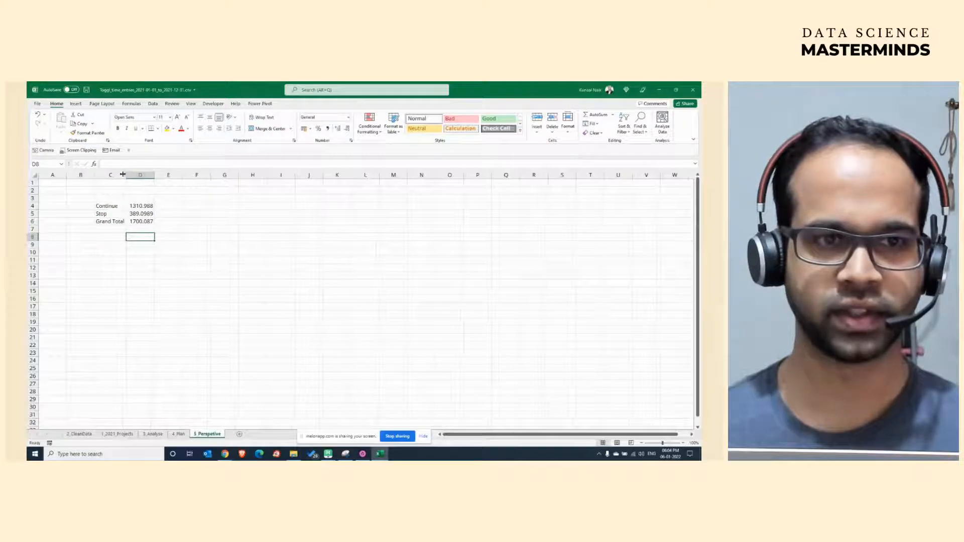
left_click(138, 264)
left_click(684, 443)
left_click(684, 443)
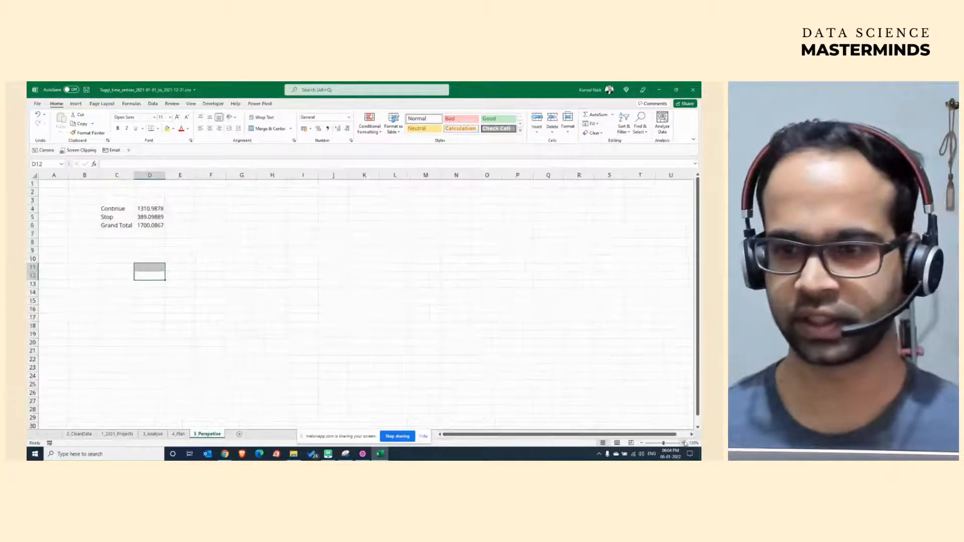
left_click(683, 443)
left_click(684, 442)
left_click(683, 443)
left_click(683, 443)
left_click(683, 442)
left_click(684, 443)
left_click(684, 443)
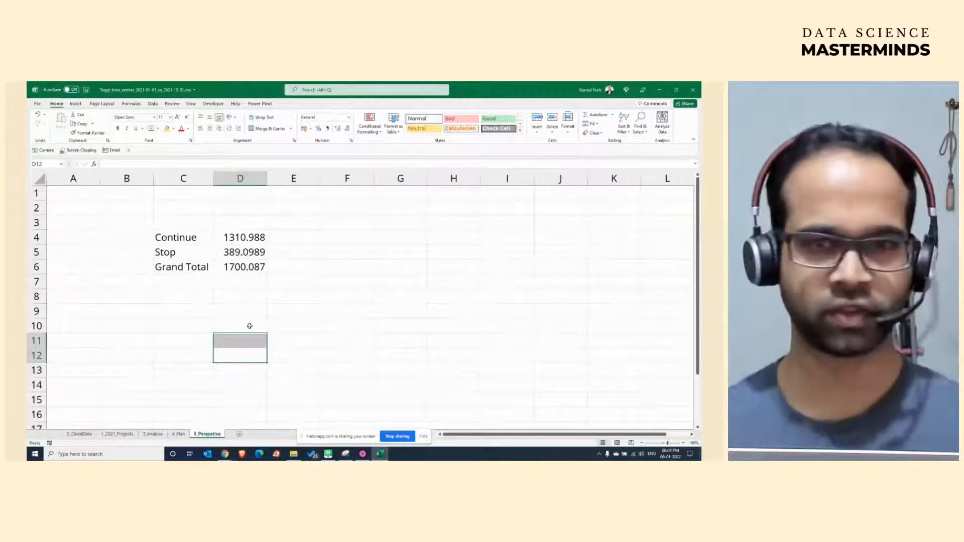
left_click(227, 310)
mouse_move(248, 240)
left_mouse_down()
mouse_move(248, 281)
mouse_move(248, 239)
left_mouse_up()
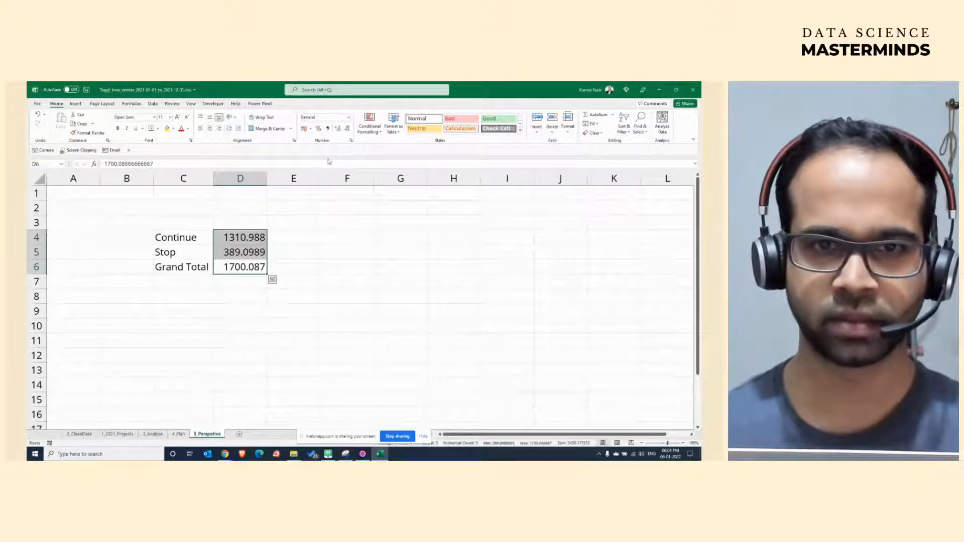
left_click(348, 129)
left_click(348, 129)
left_click(347, 128)
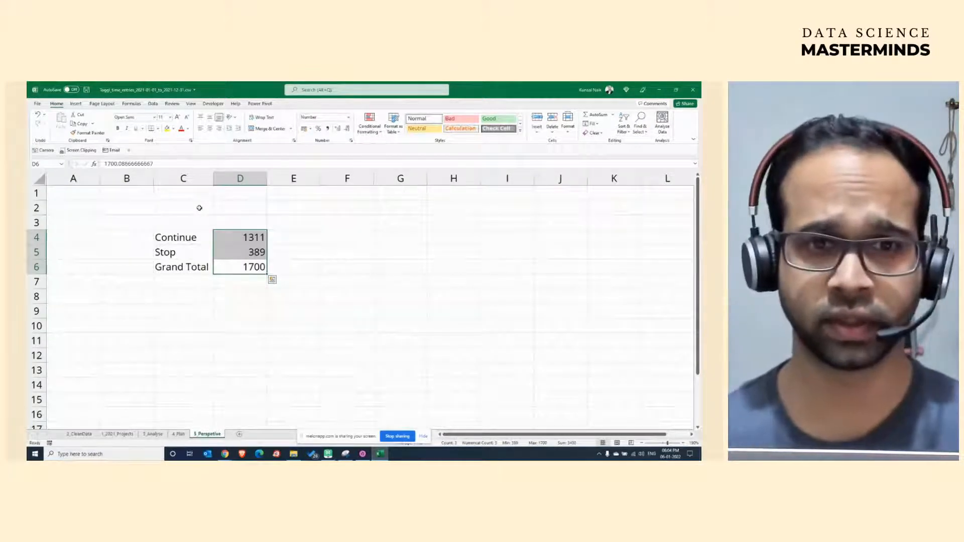
Enter 365 Days in C2 above the pasted hours.
left_click(199, 208)
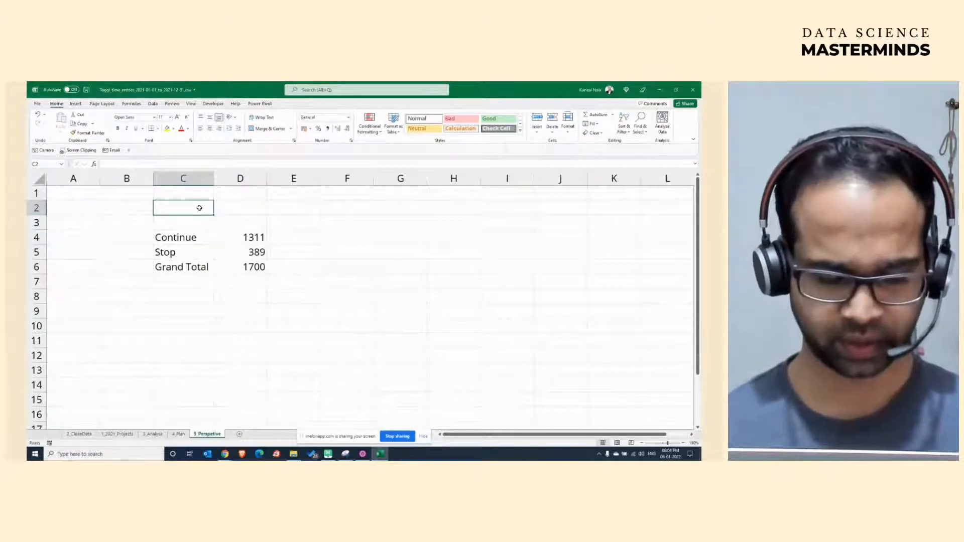
type("365")
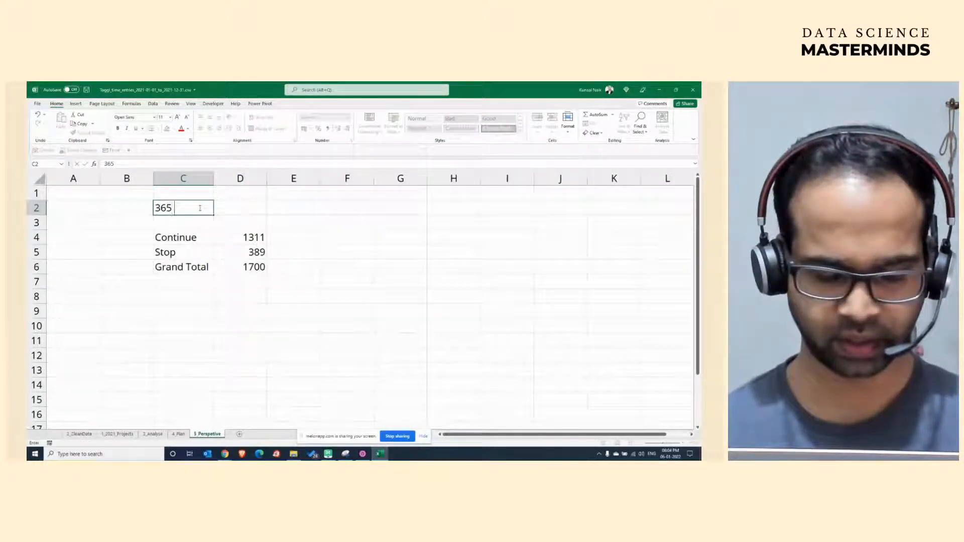
type(" Days")
key("Return")
key("Right")
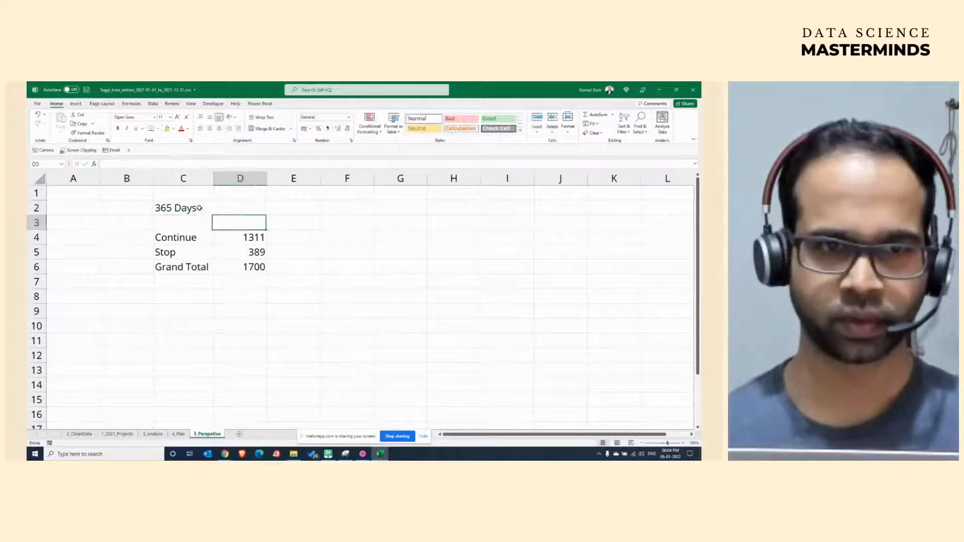
key("Left")
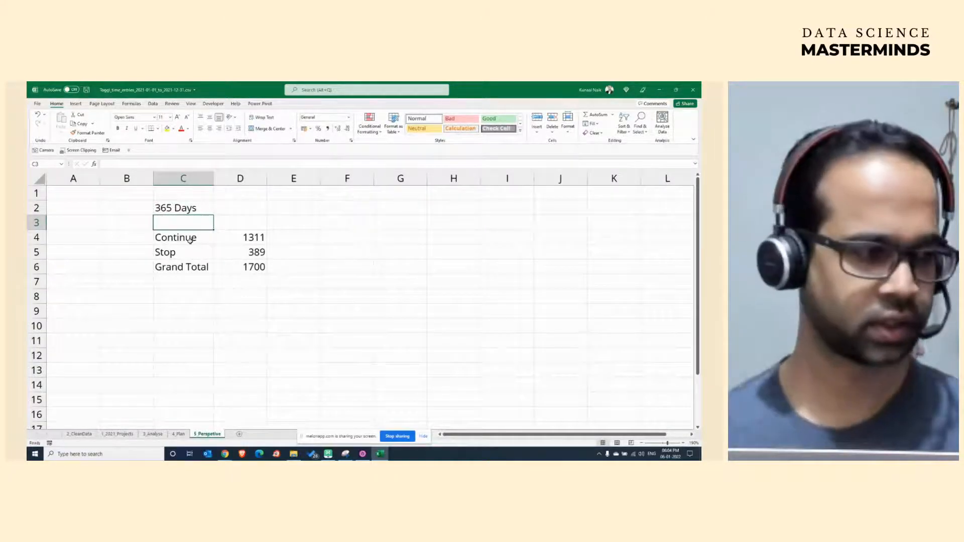
Move the hours block down two rows to C6:D8 and the 365 Days entry across to D2.
left_click_drag(202, 239, 244, 305)
left_click(196, 216)
left_click_drag(195, 217, 225, 216)
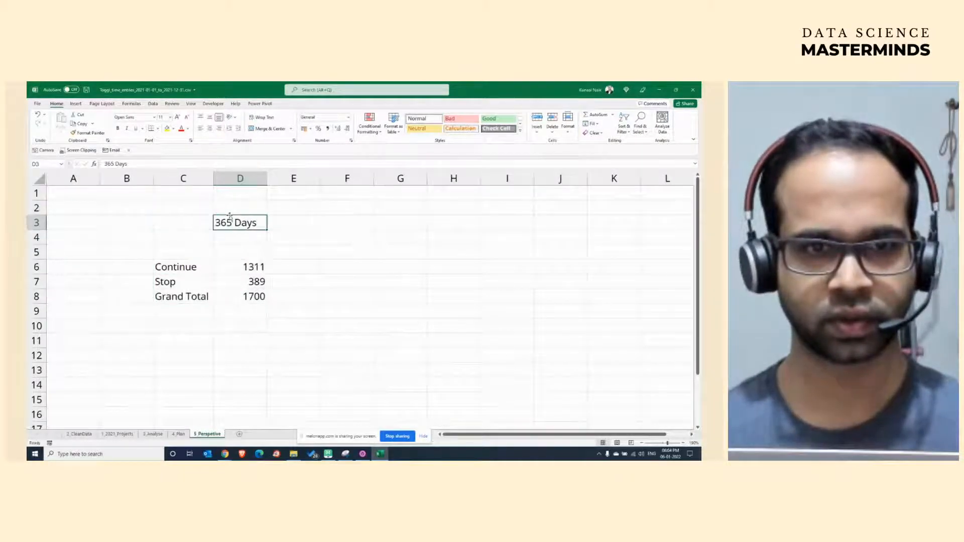
Enter the label 1 Year in C2, with a capital Y, beside 365 Days.
left_click(190, 206)
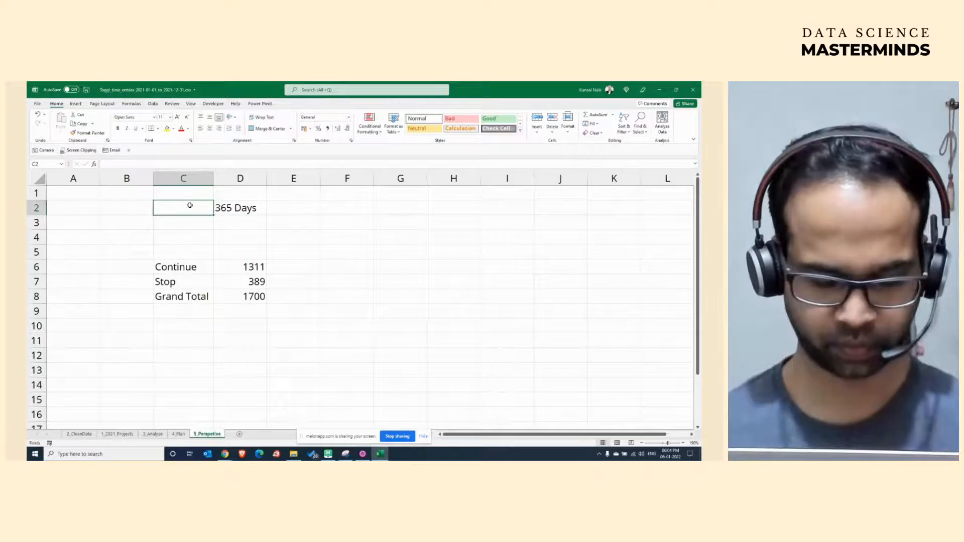
type("1 year")
key("Return")
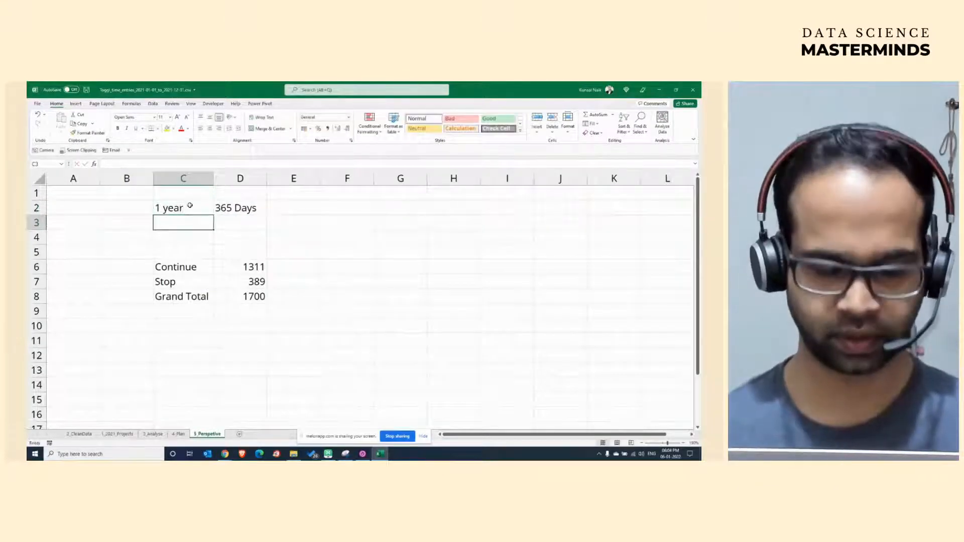
double_click(190, 205)
key("BackSpace")
key("BackSpace")
key("BackSpace")
key("BackSpace")
key("BackSpace")
type("y")
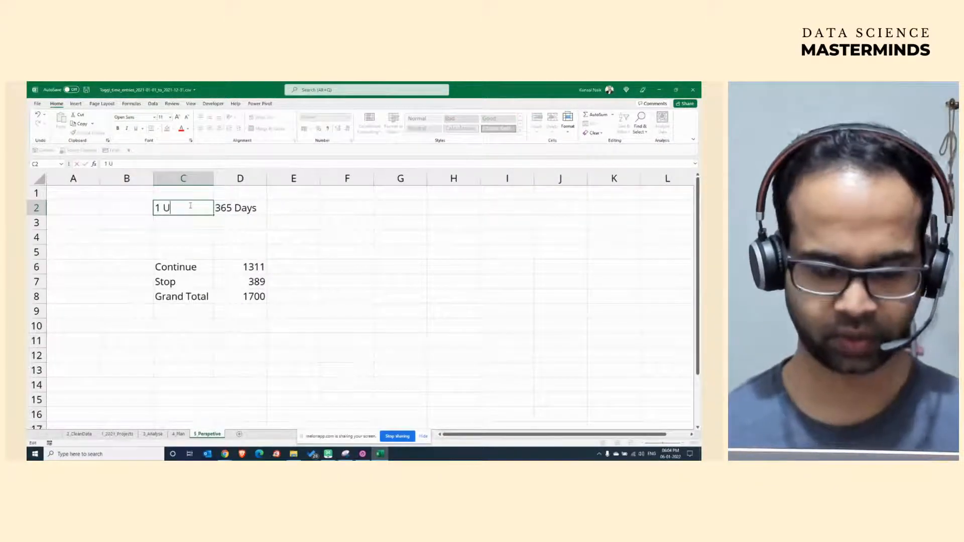
key("BackSpace")
key("BackSpace")
type("Year")
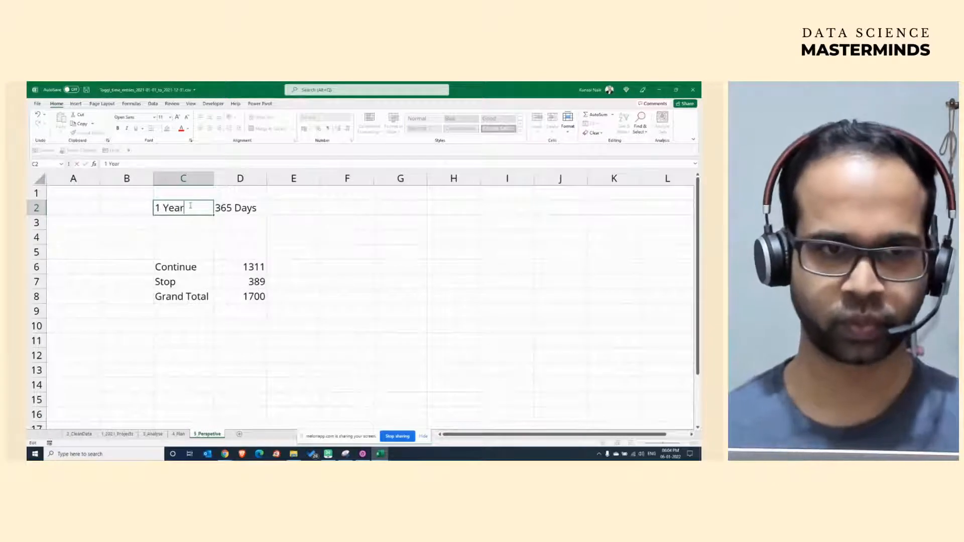
key("Return")
type("Leave")
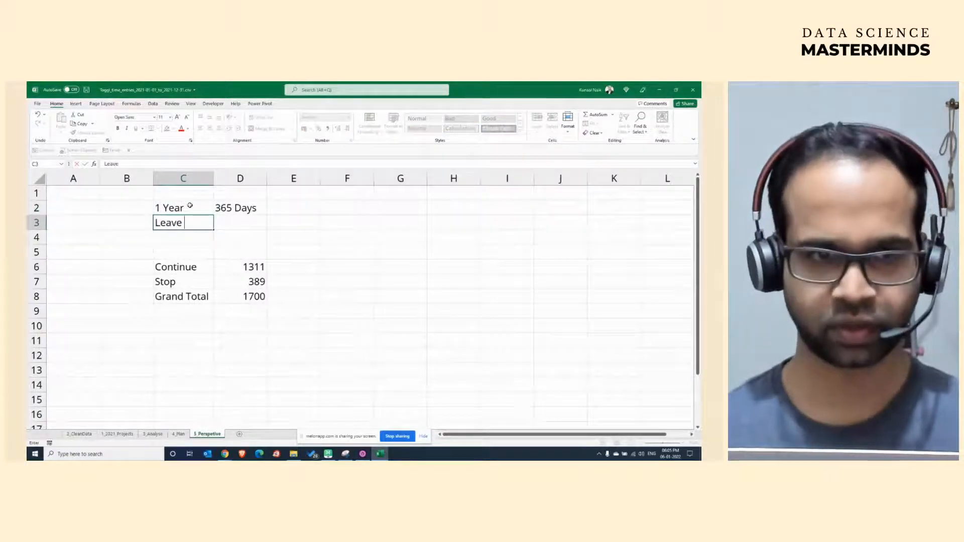
key("BackSpace")
key("BackSpace")
key("BackSpace")
key("BackSpace")
key("BackSpace")
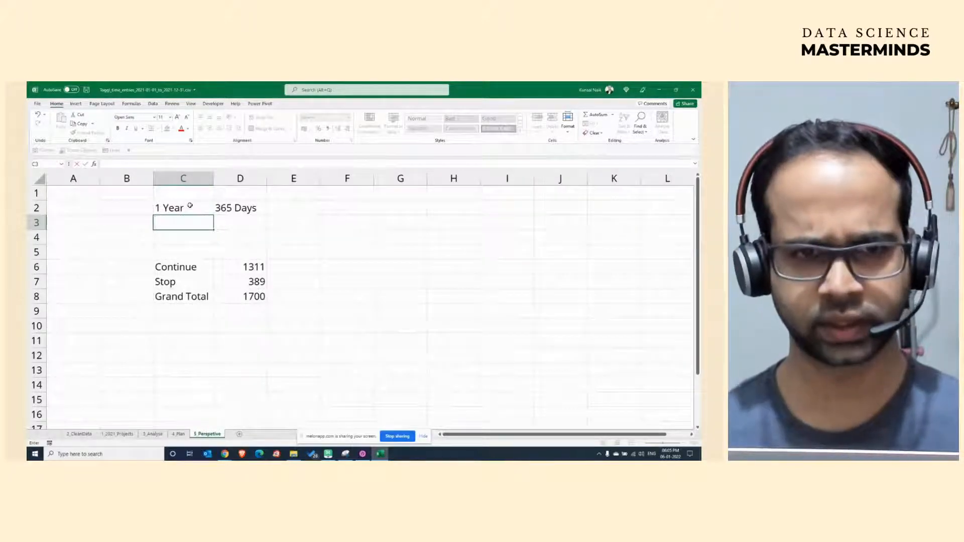
Enter the label Day wo Weekend in C3 and autofit column C to its contents.
key("Return")
key("Up")
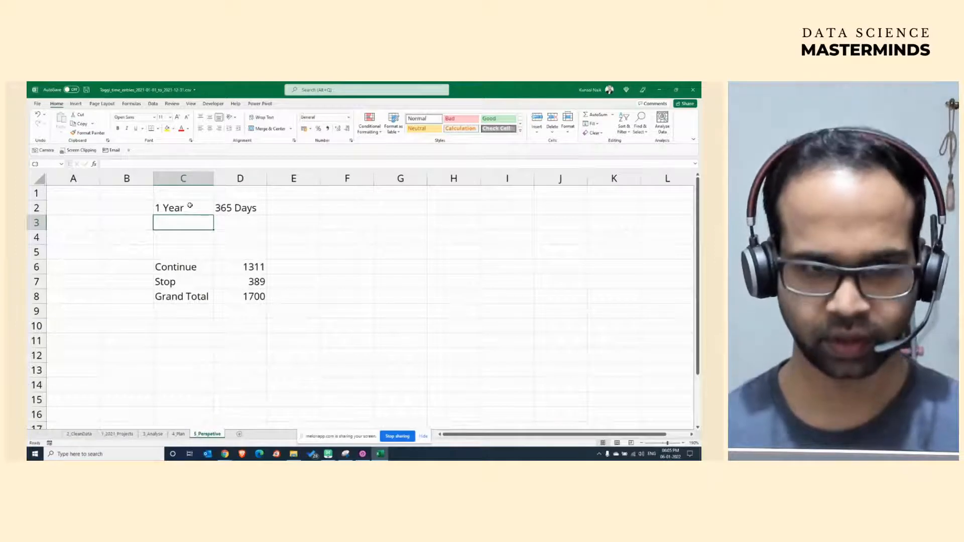
type("1")
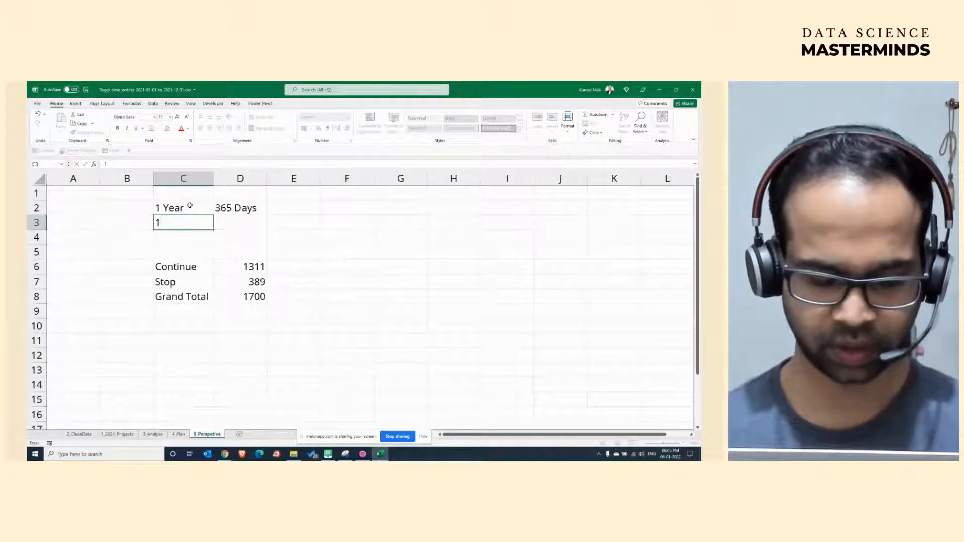
key("BackSpace")
type("Day w")
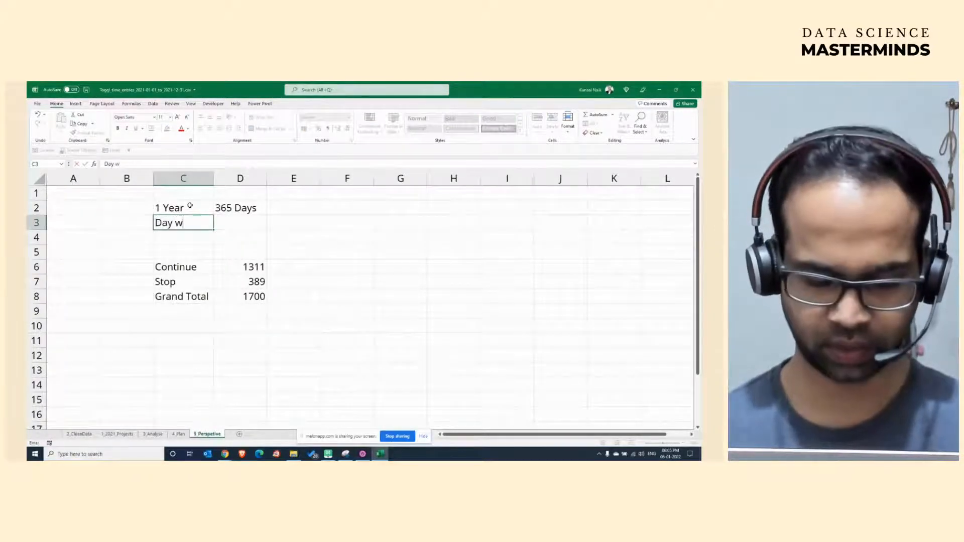
type("o Weekend")
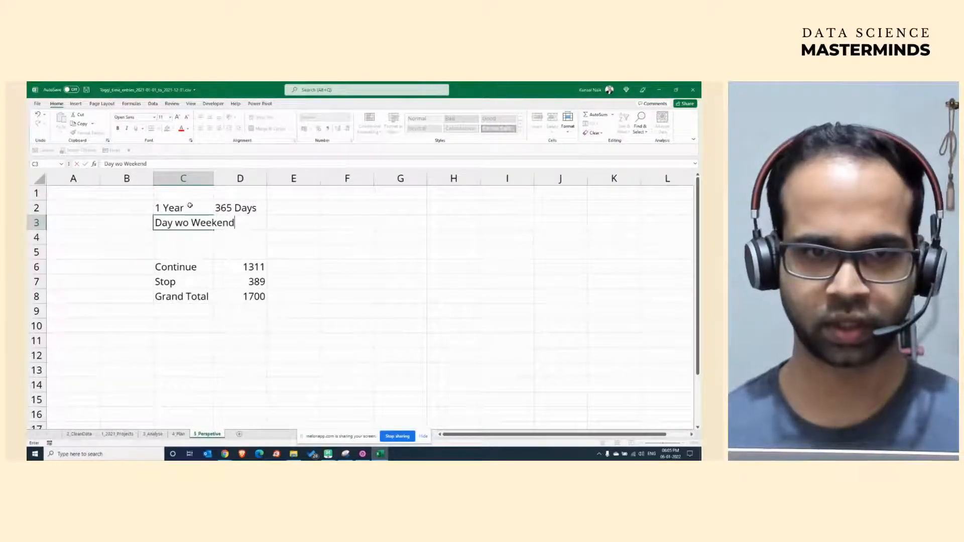
key("Return")
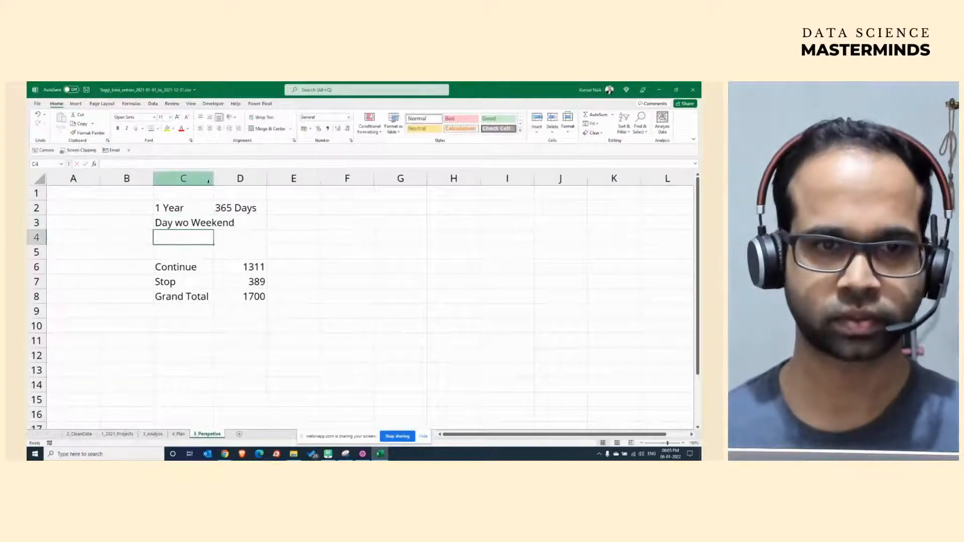
double_click(214, 179)
Replace the D2 entry beside 1 Year with the plain number 365.
left_click(261, 224)
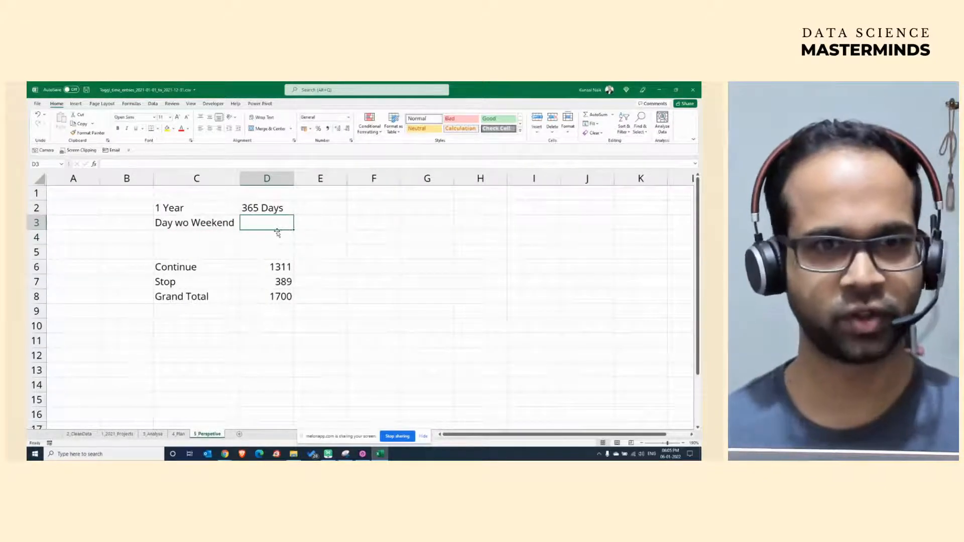
key("Up")
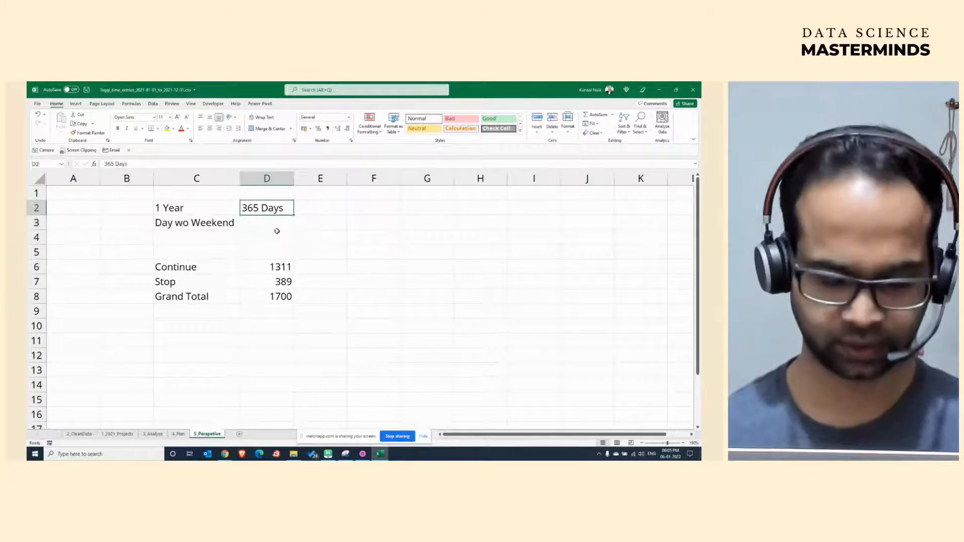
type("365")
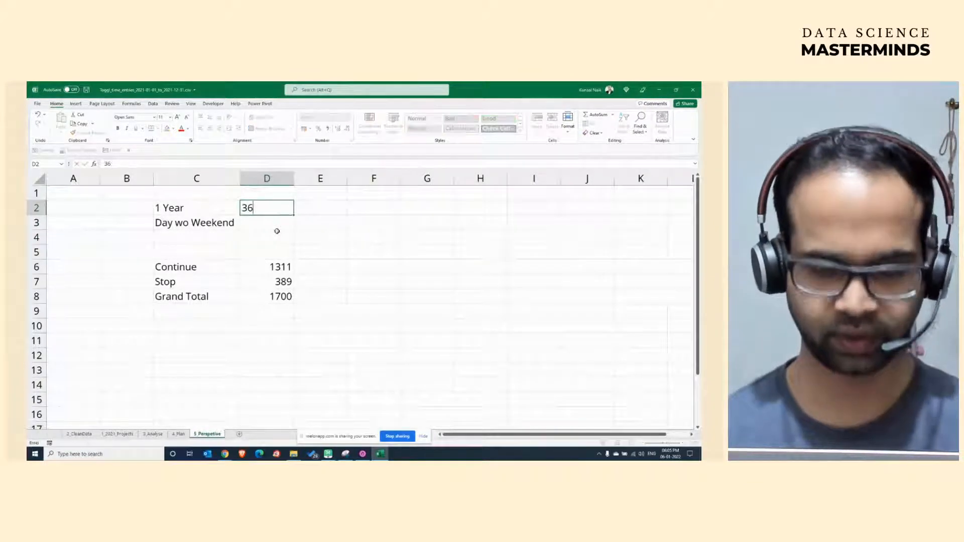
key("Return")
Enter the header Days in D1 and right-align it above the day count.
key("Up")
key("Up")
type("days")
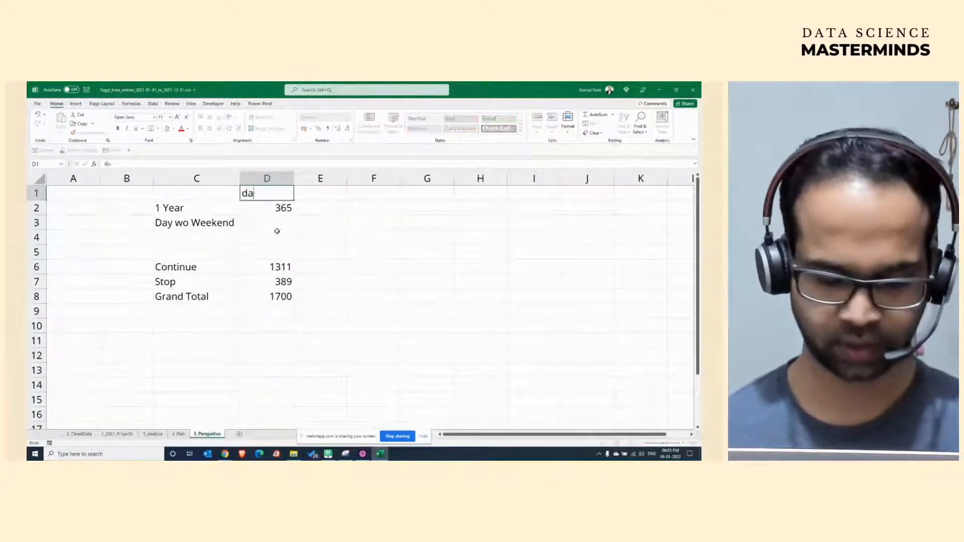
key("Return")
key("Up")
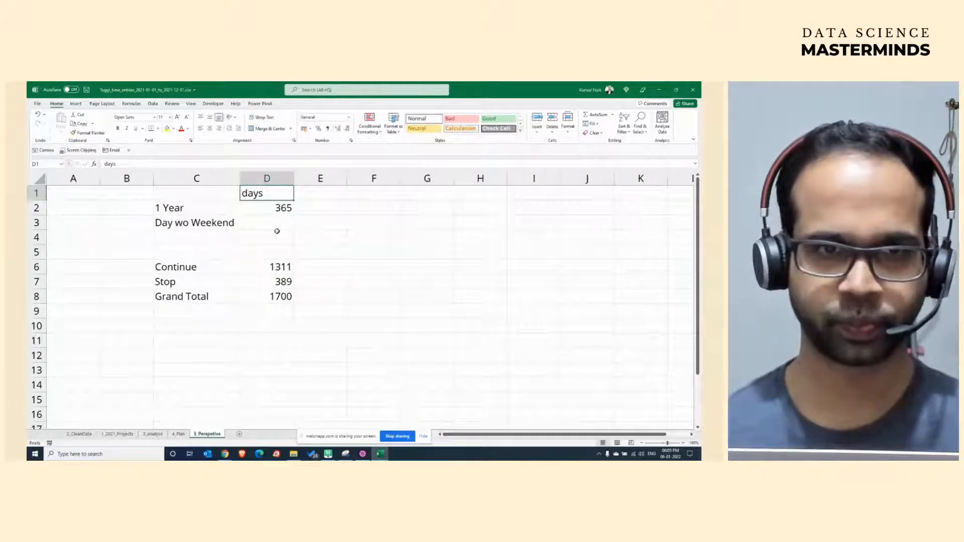
left_click(219, 129)
type("Days")
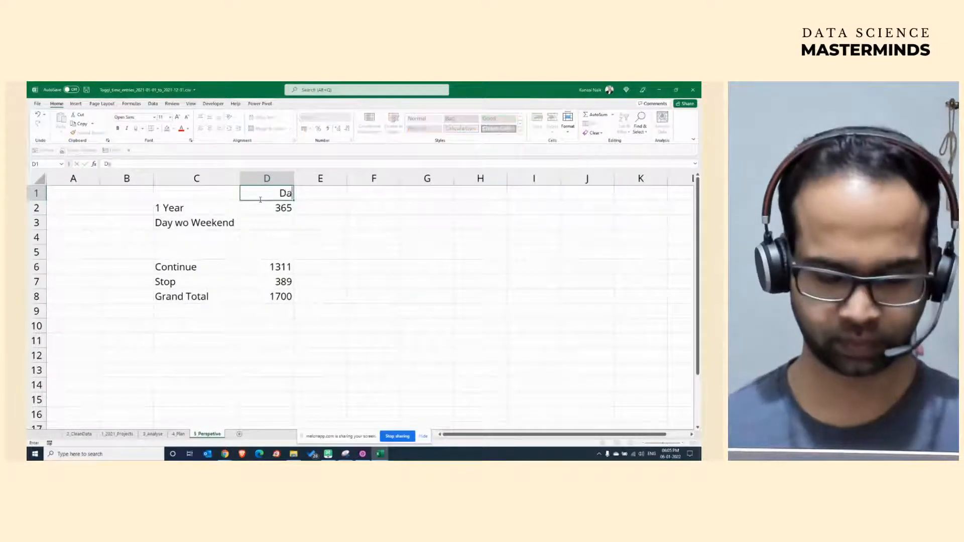
key("Return")
key("Return")
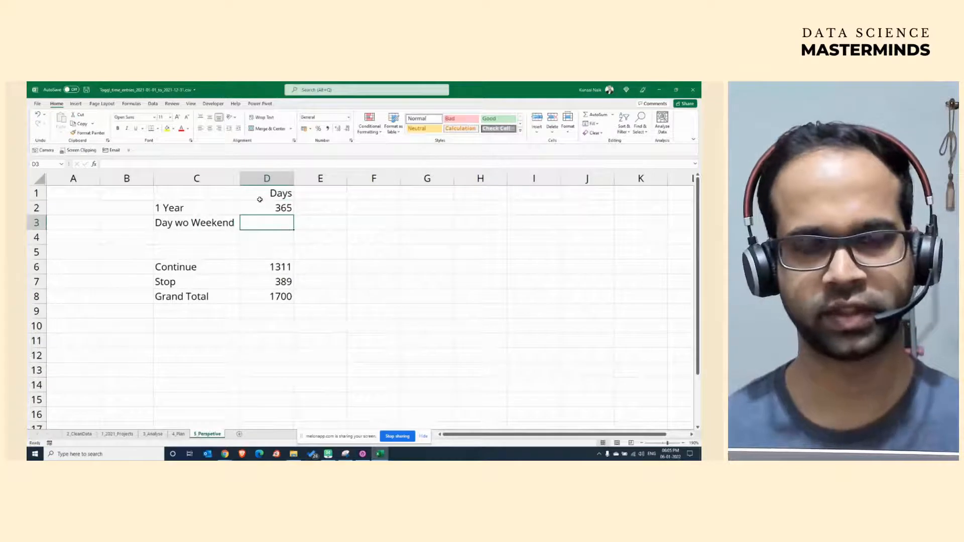
Calculate the weekend days in E3 with the formula =52*2.
key("Left")
key("Right")
key("Right")
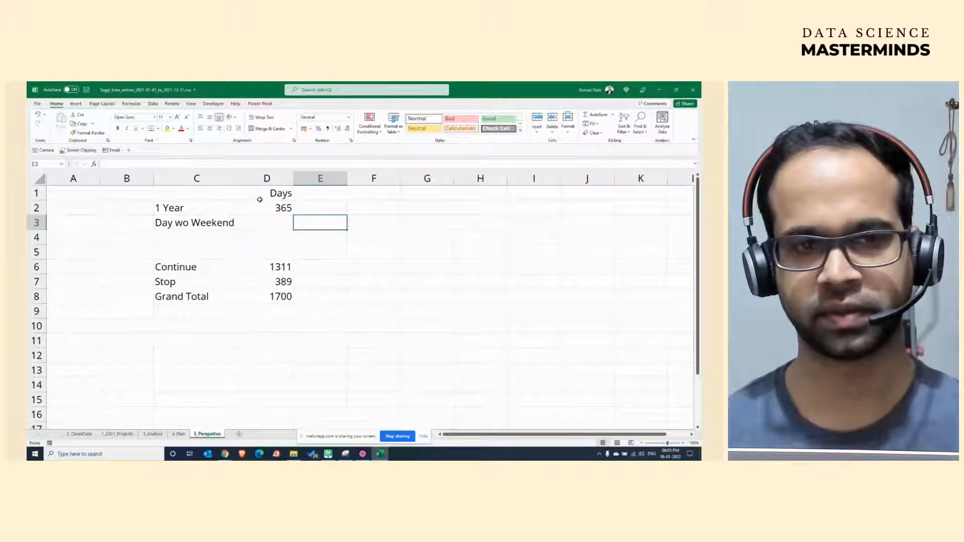
type("52")
key("Delete")
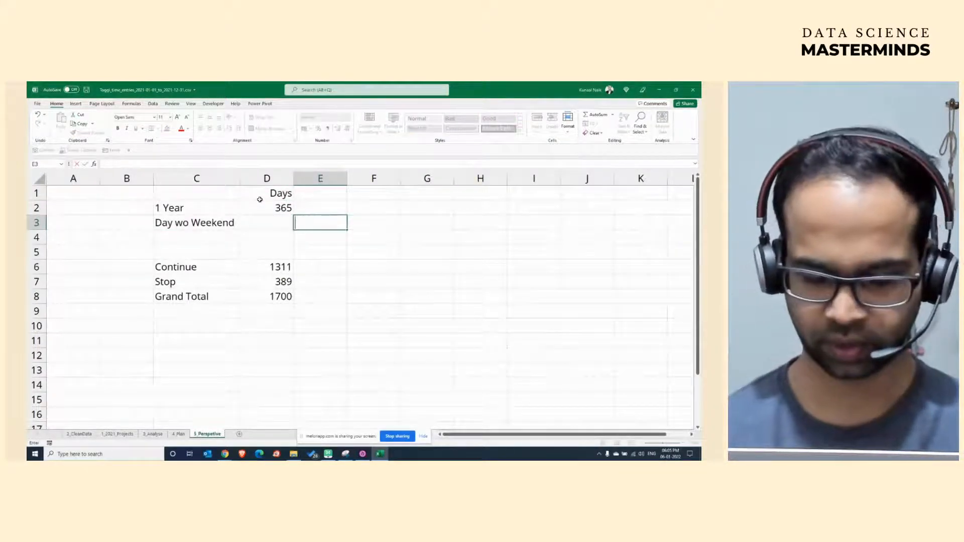
type("=52 ")
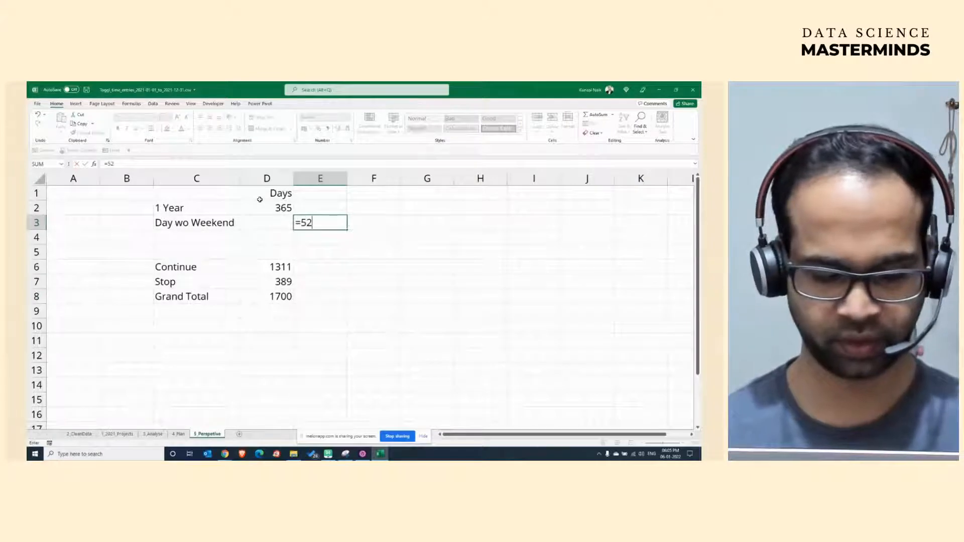
type("* 2")
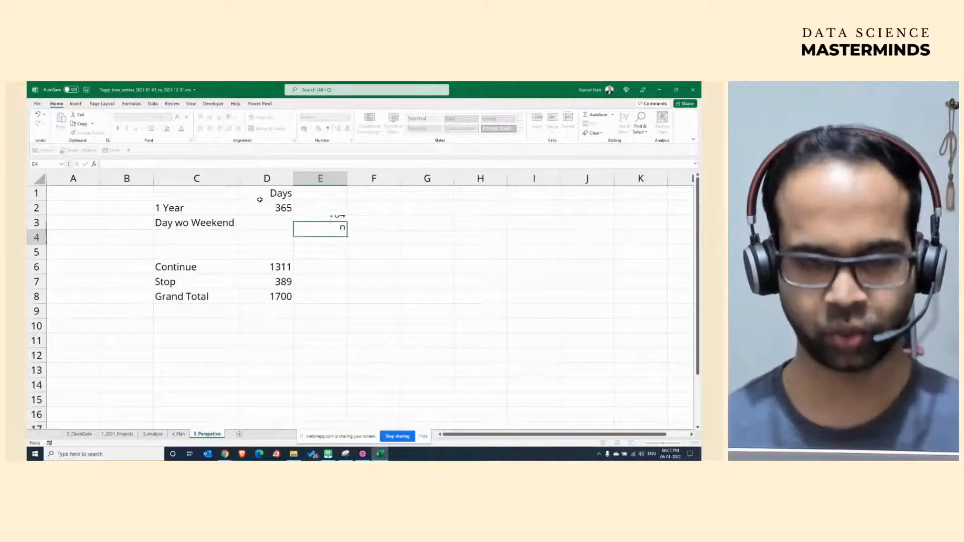
key("Return")
Calculate the days without weekends in D3 with the formula =D2-E3.
key("Left")
key("Up")
type("=")
left_click(259, 202)
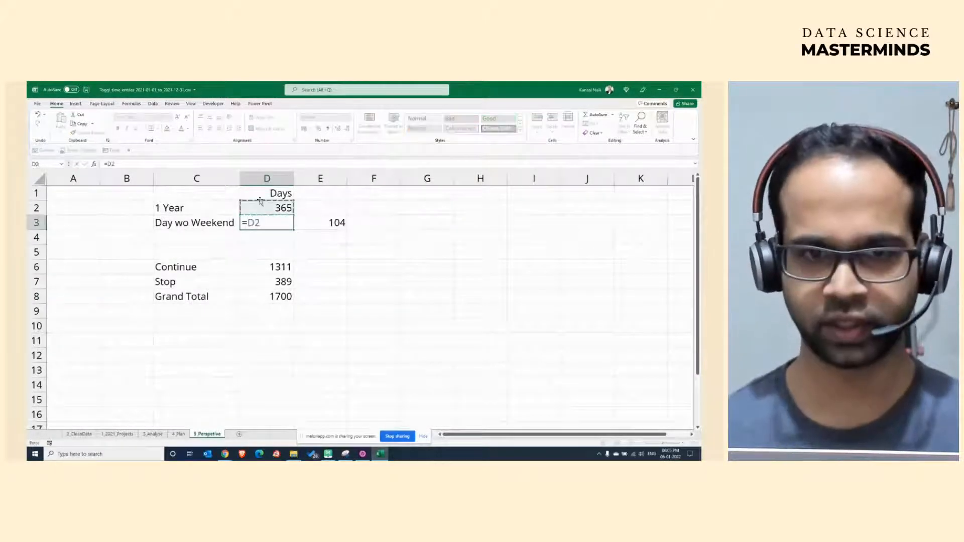
type("-")
key("Right")
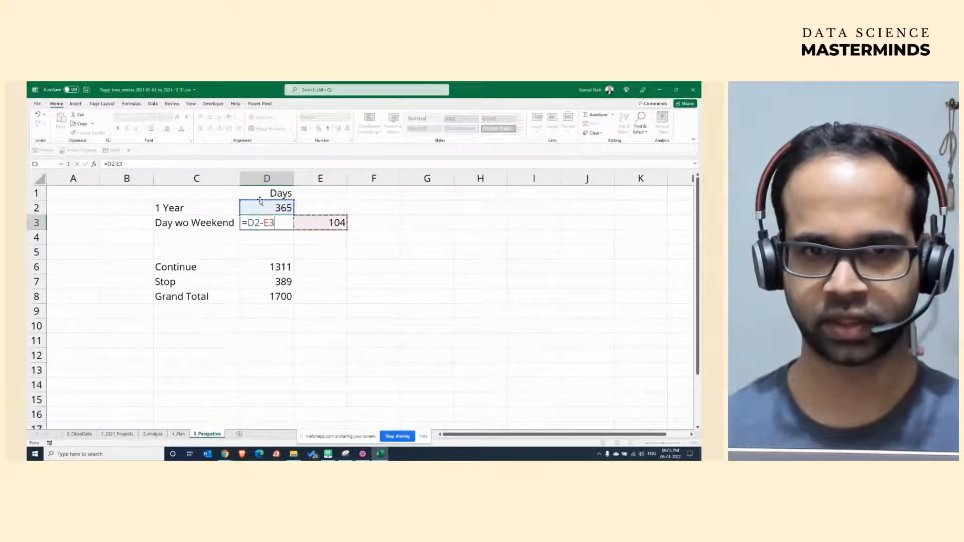
key("Return")
left_click_drag(276, 217, 234, 223)
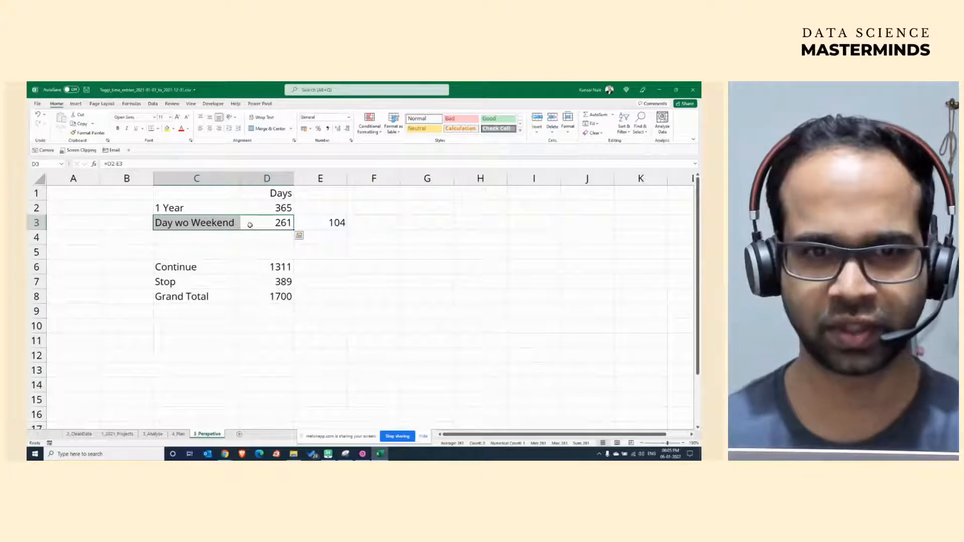
left_click(236, 223)
Enter the label Holiday in C4 and an estimate of 40 in E4.
left_click(226, 235)
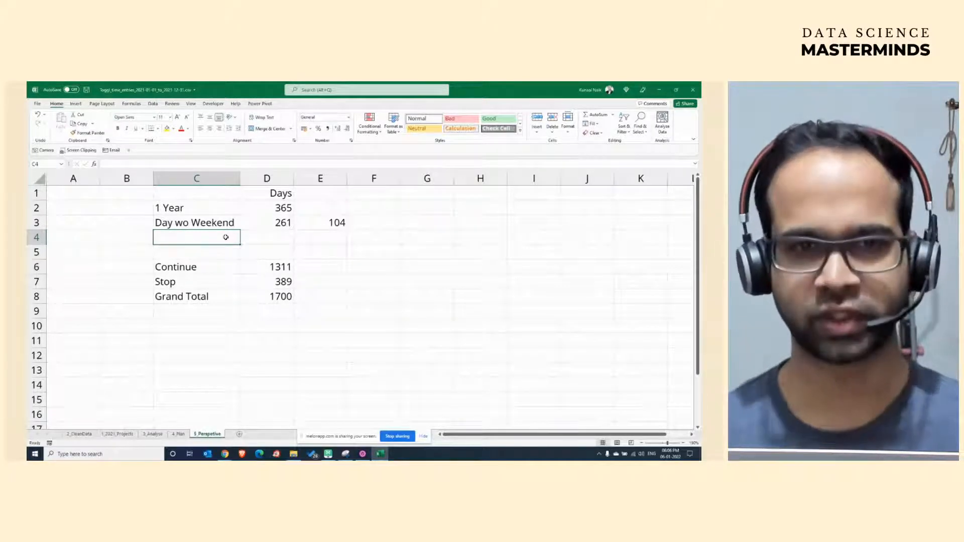
type("Hol")
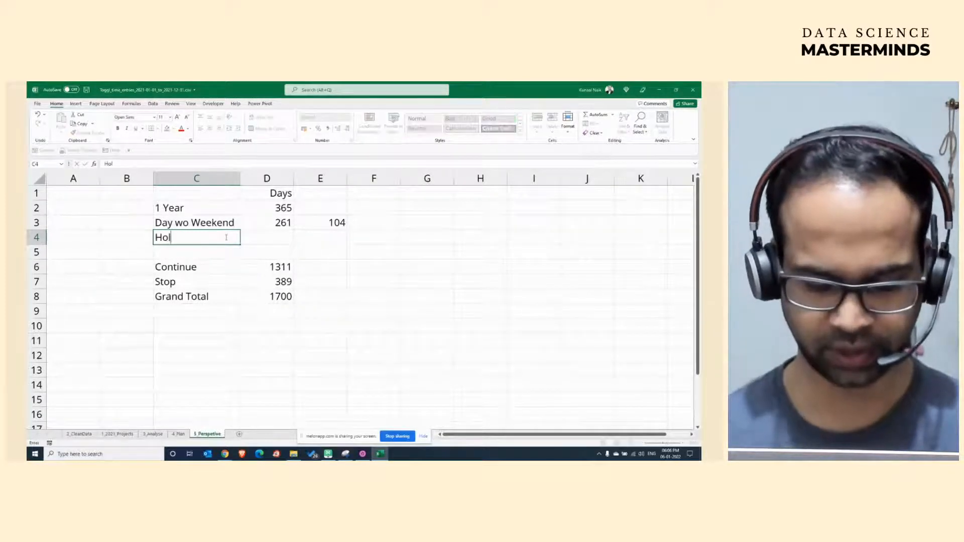
type("iday")
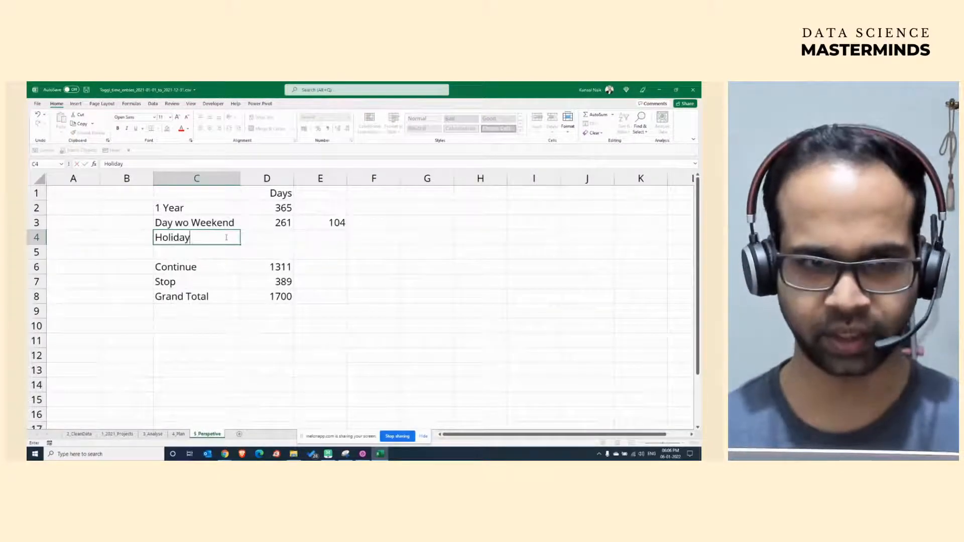
key("Return")
key("Up")
key("Right")
key("Right")
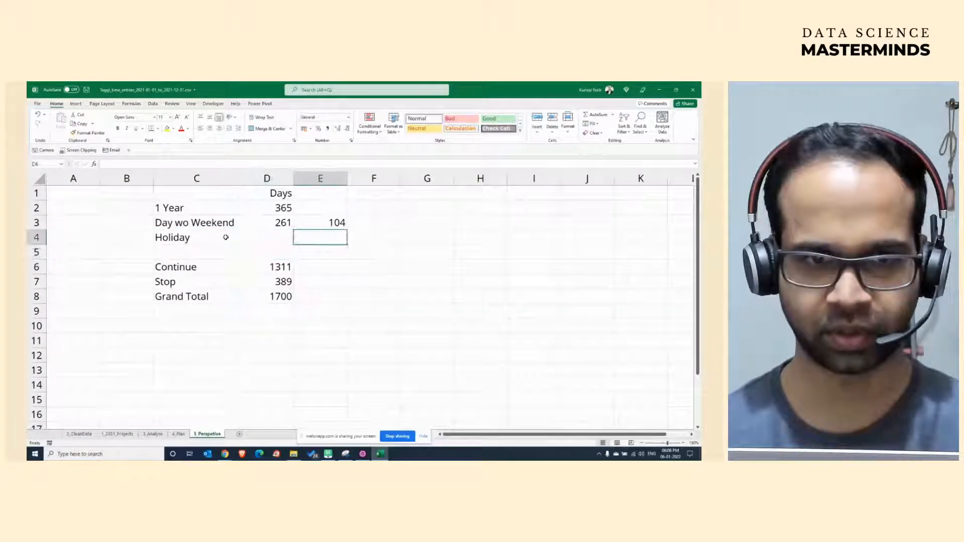
type("40")
key("Return")
Enter the header Estimate in E1 above the weekend and holiday figures.
key("Up")
key("Up")
key("Up")
key("Up")
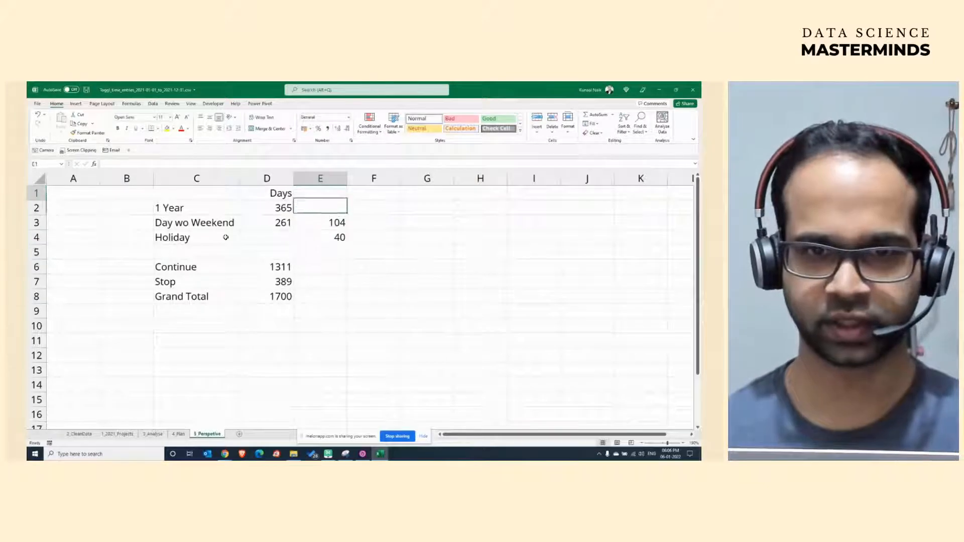
type("Estimate")
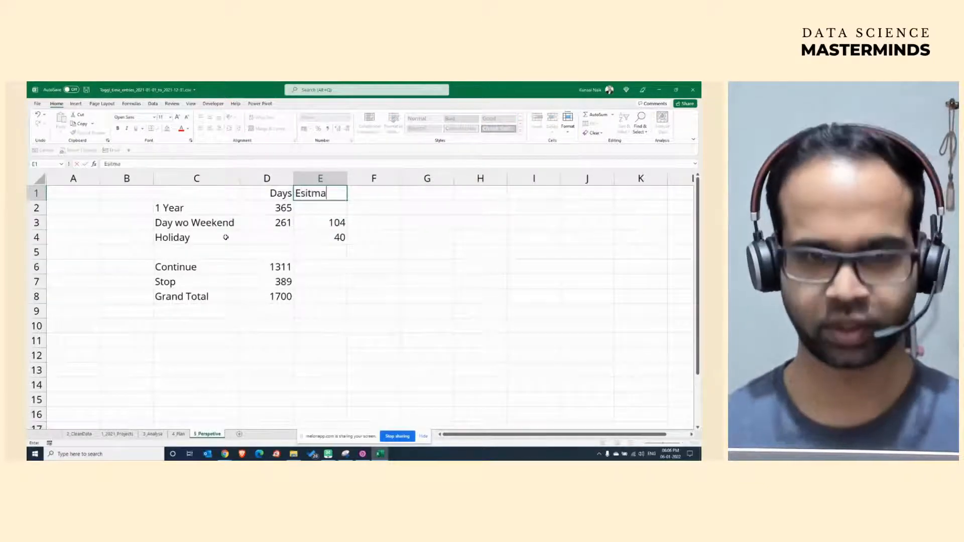
key("BackSpace")
key("BackSpace")
key("BackSpace")
key("BackSpace")
key("BackSpace")
key("BackSpace")
key("BackSpace")
type("stime")
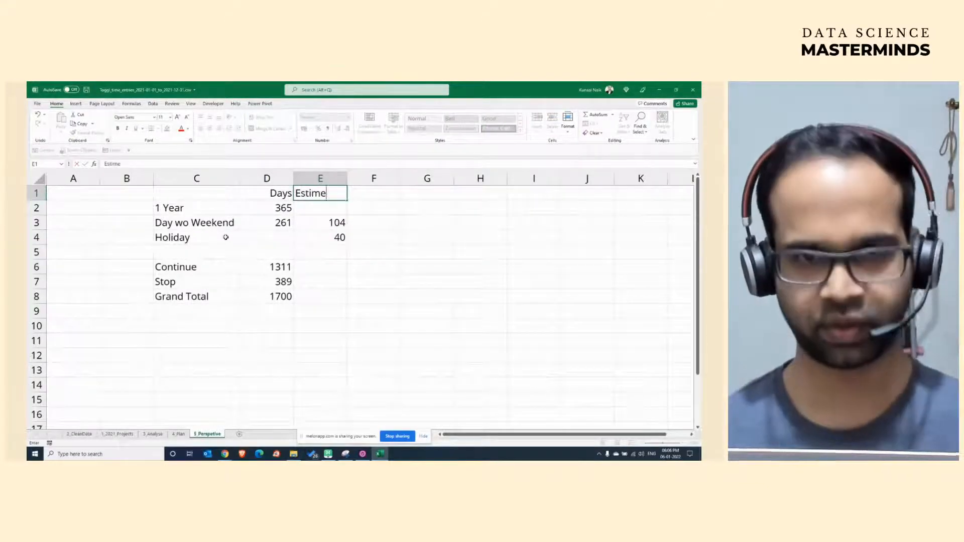
key("BackSpace")
type("ate")
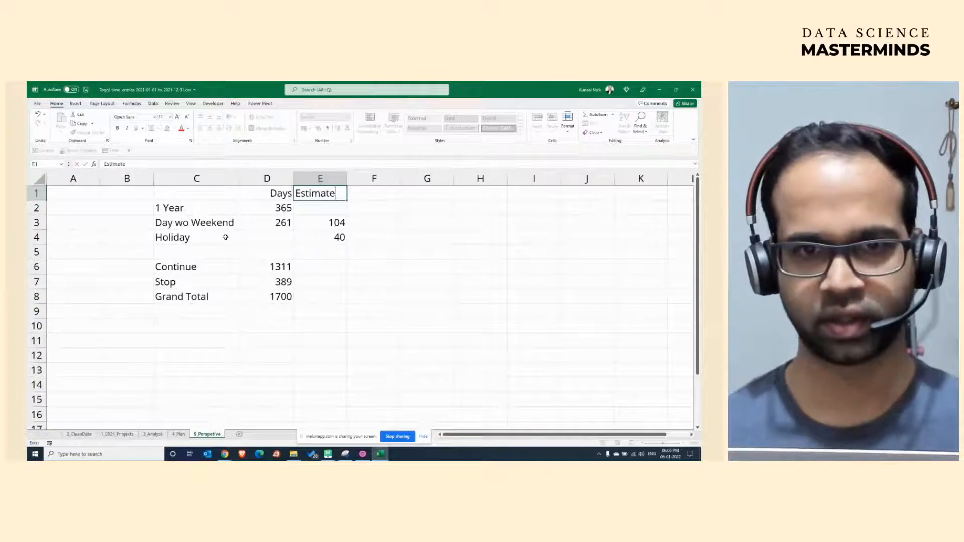
key("Return")
Calculate the days left after holidays in D4 with the formula =D3-E4.
key("Left")
key("Down")
key("Down")
type("=")
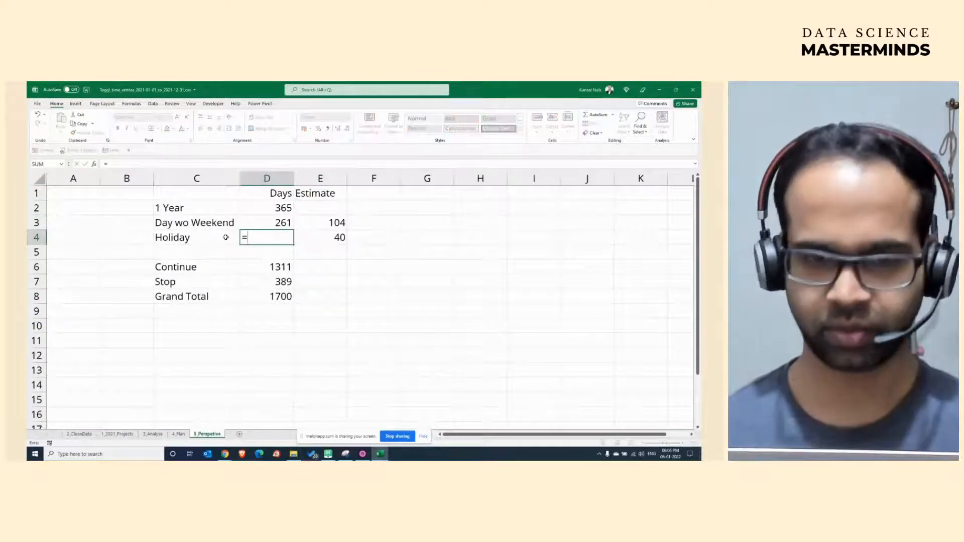
key("Up")
type("-")
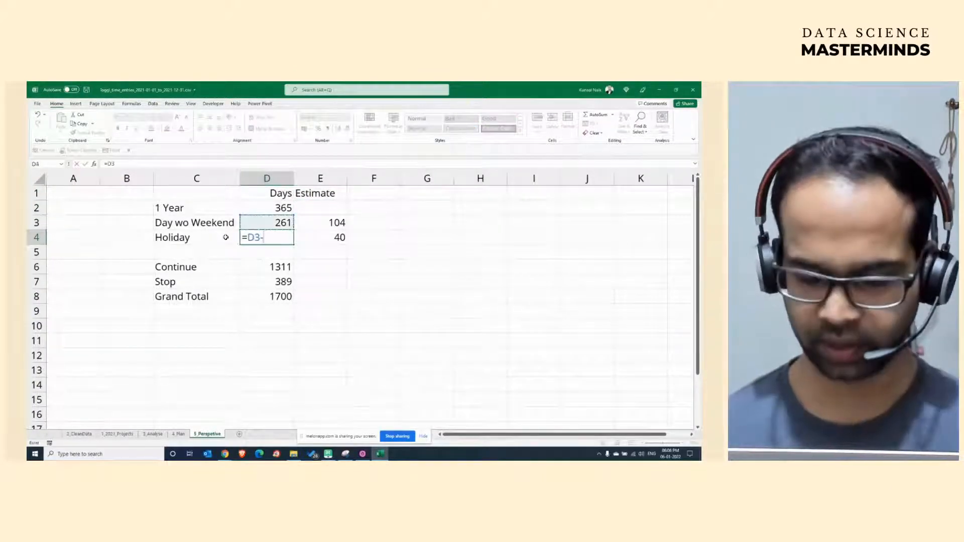
key("Right")
key("Return")
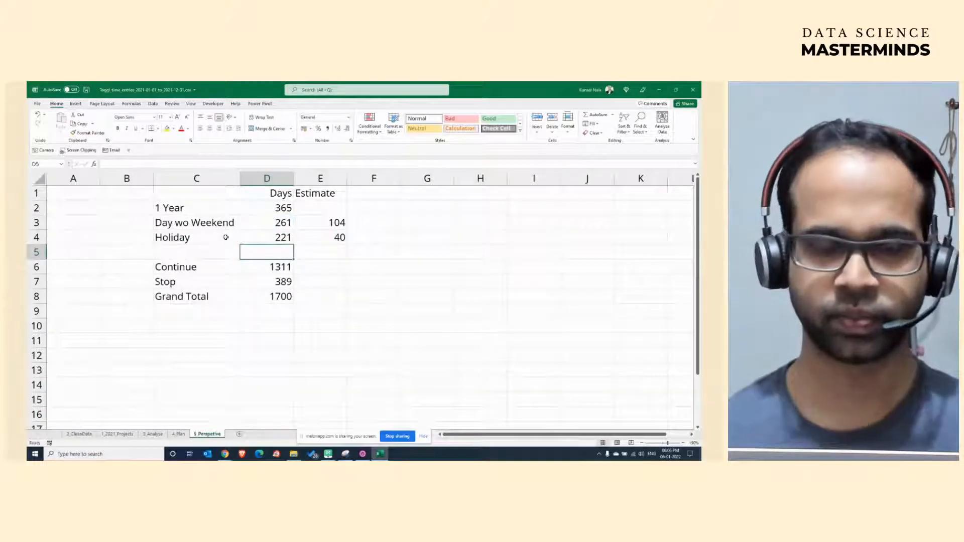
Move the Continue, Stop and Grand Total block down to C8:D10 and enter the label Hours in C6.
left_click_drag(211, 267, 274, 334)
left_click(204, 265)
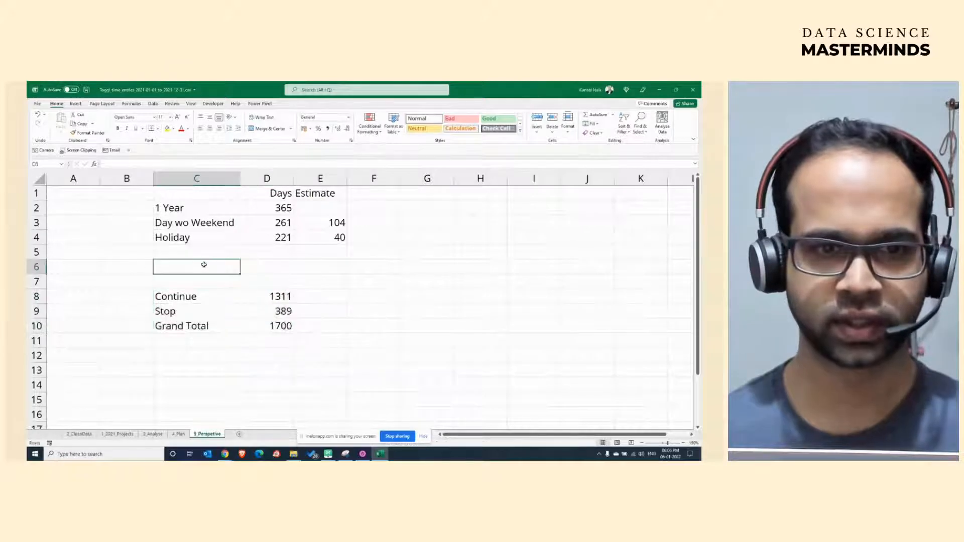
type("Hours")
key("Return")
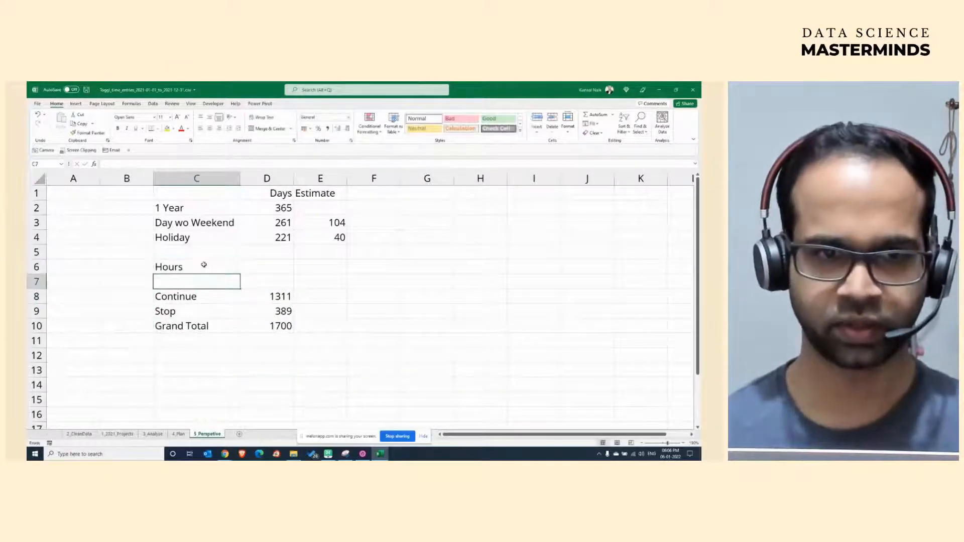
Enter 24 in E6 as the hours-per-day estimate for the Hours row.
key("Up")
key("Right")
key("Right")
type("24")
key("Left")
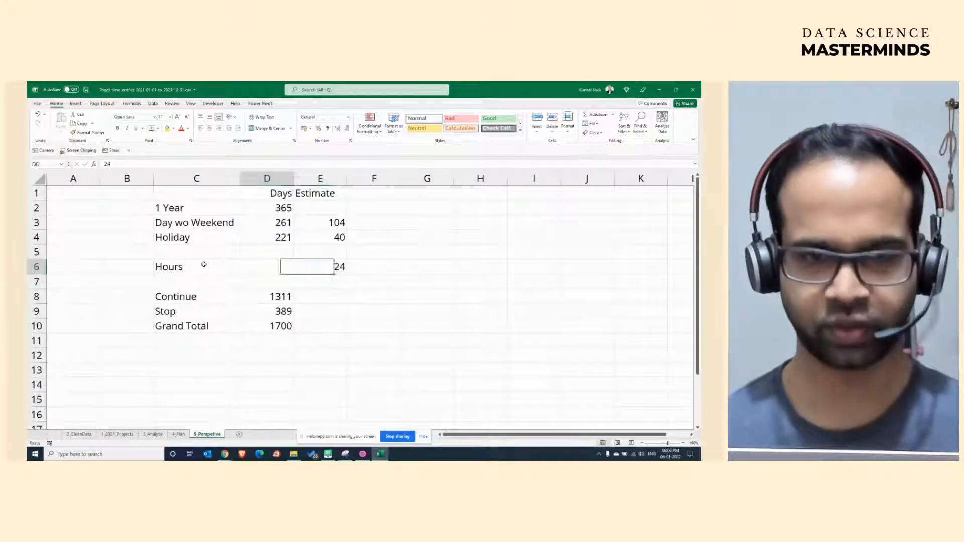
Calculate the available hours in D6 with the formula =D4*E6.
key("Down")
key("Up")
type("=")
key("Up")
key("Up")
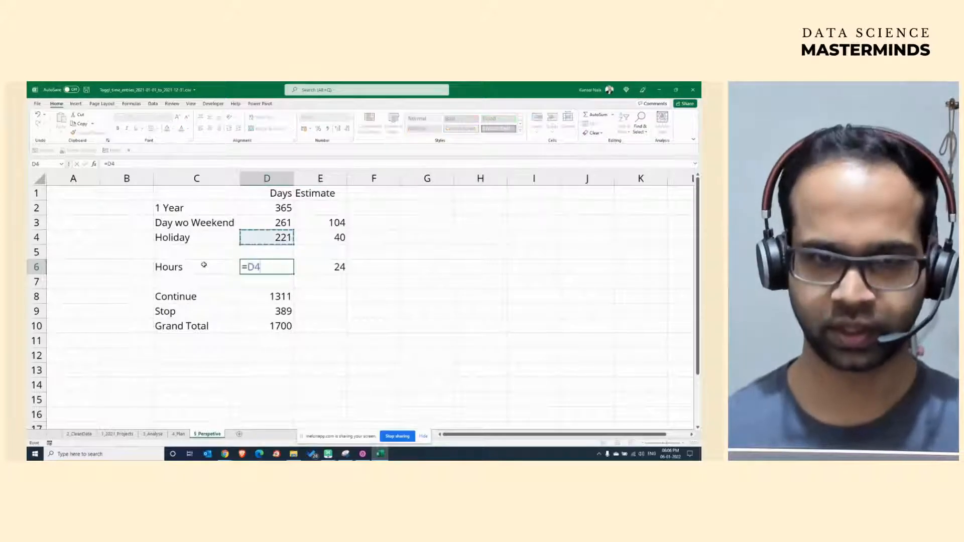
type("*")
key("Right")
key("Return")
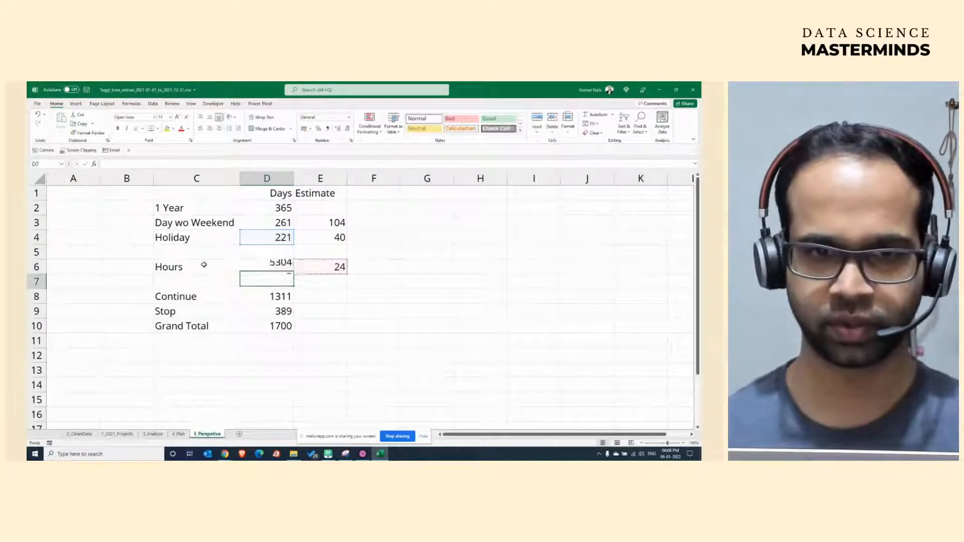
Rearrange the totals block so that Grand Total is in C8:D8 and Continue and Stop are in C10:D11.
left_click(280, 265)
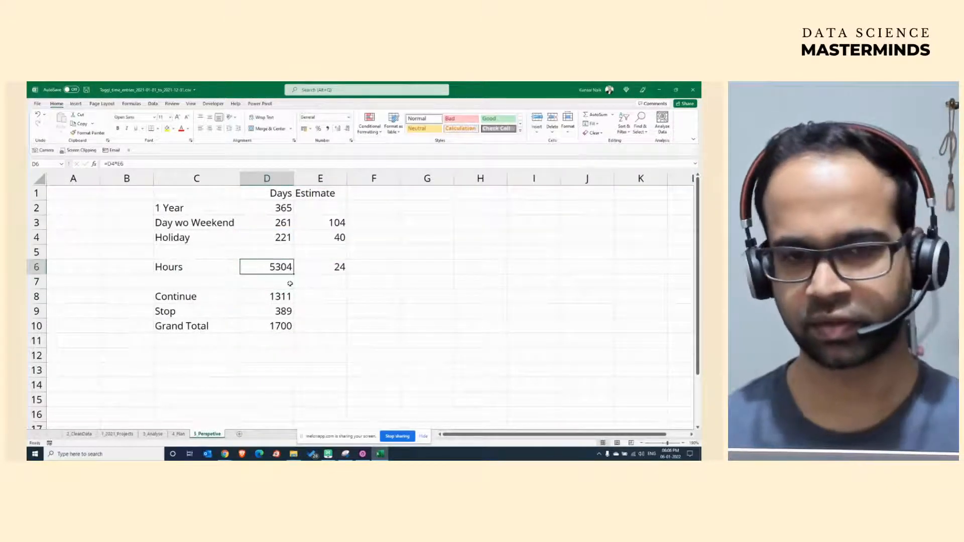
left_click_drag(239, 290, 275, 342)
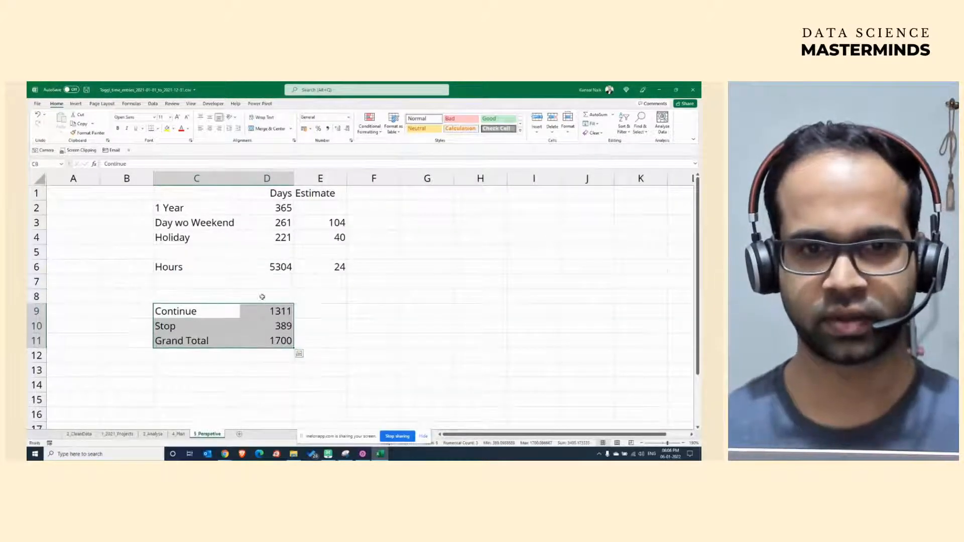
left_click(261, 269)
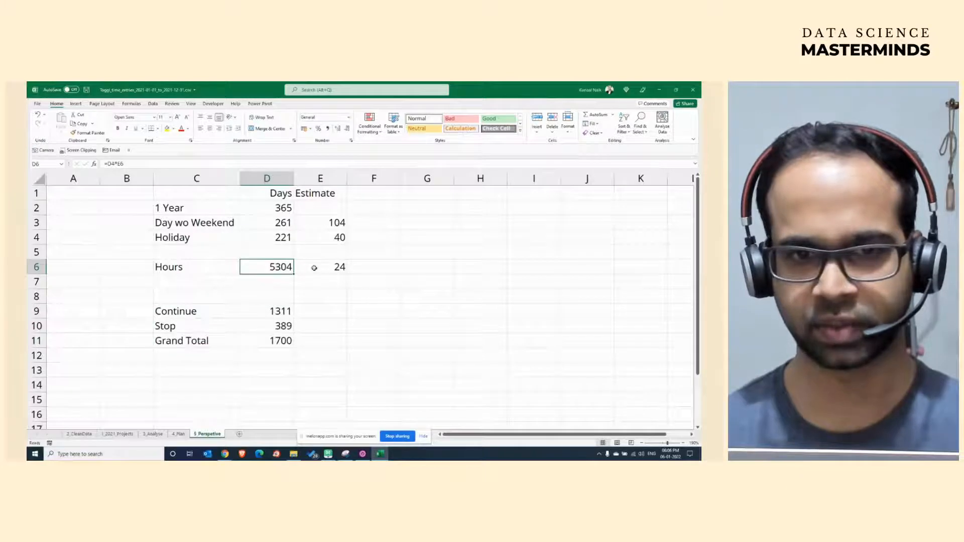
left_click_drag(314, 267, 271, 268)
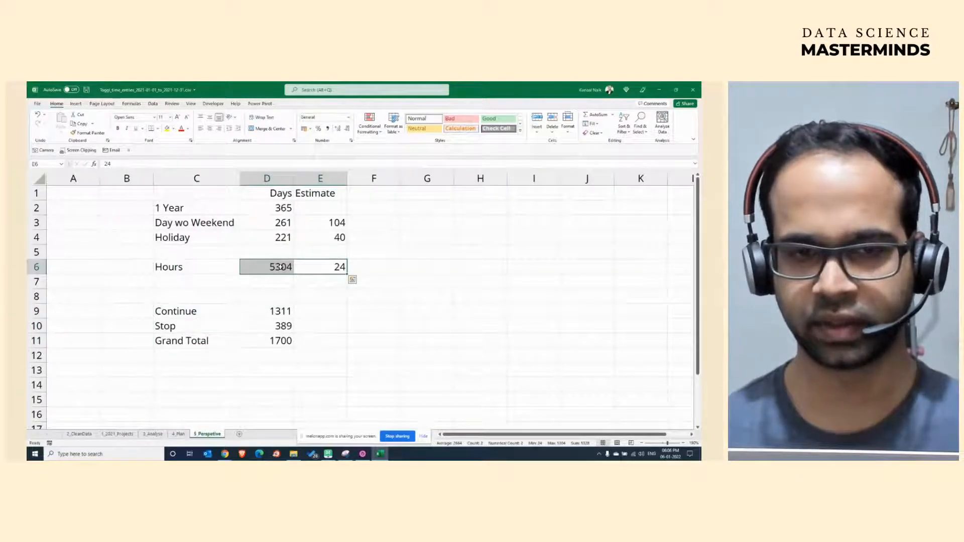
left_click(280, 268)
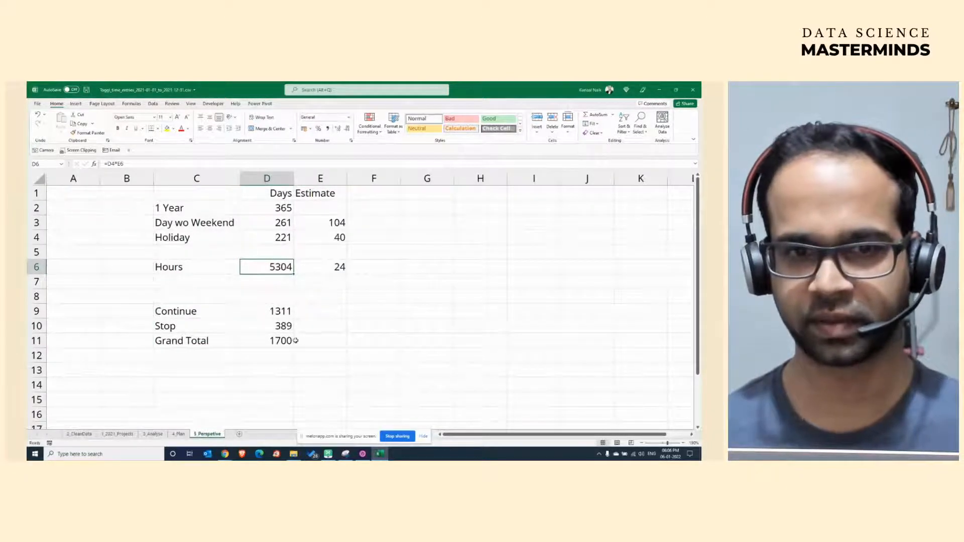
left_click(316, 341)
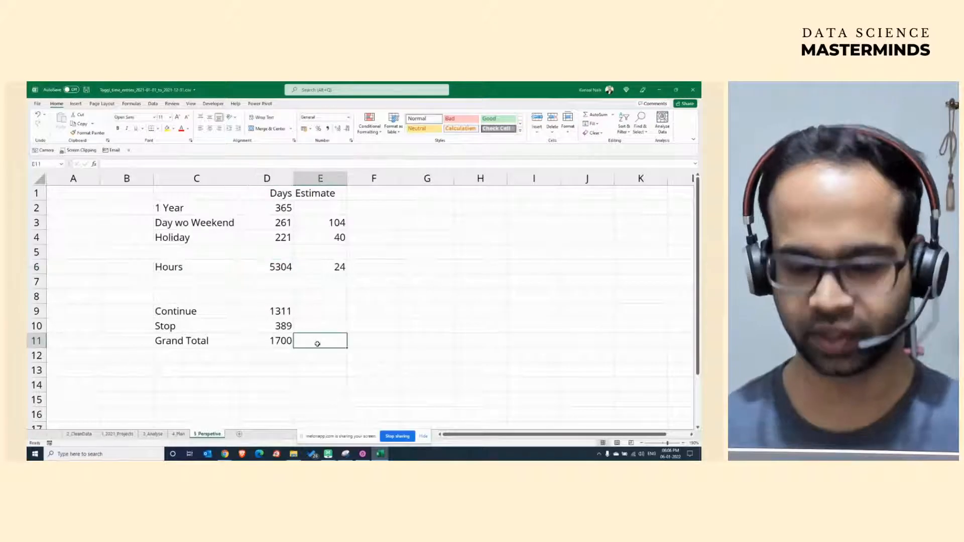
left_click_drag(201, 337, 296, 304)
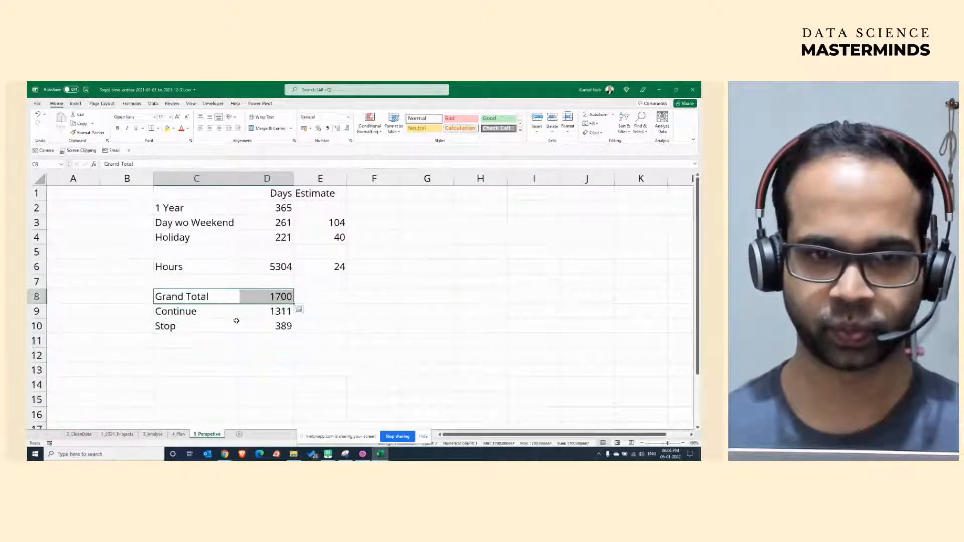
left_click_drag(236, 321, 268, 343)
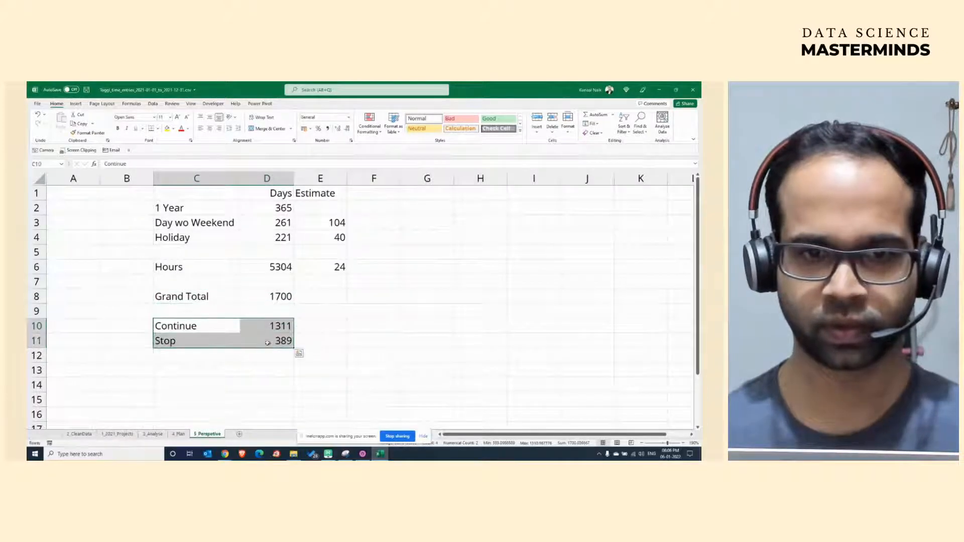
Relabel the Grand Total cell C8 as Total Hours Clocked and fit the width of column C to it.
left_click(200, 297)
type("To")
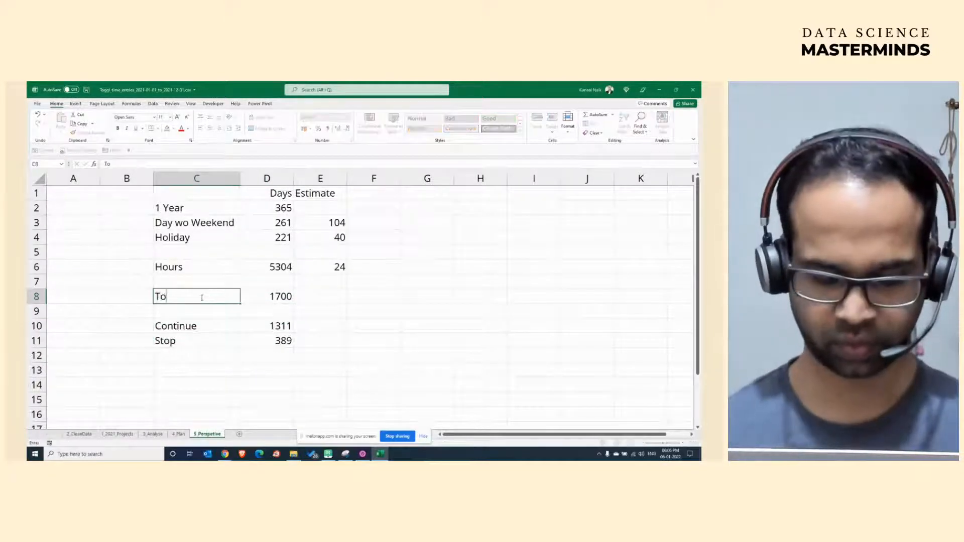
type("tal Hours Clocked")
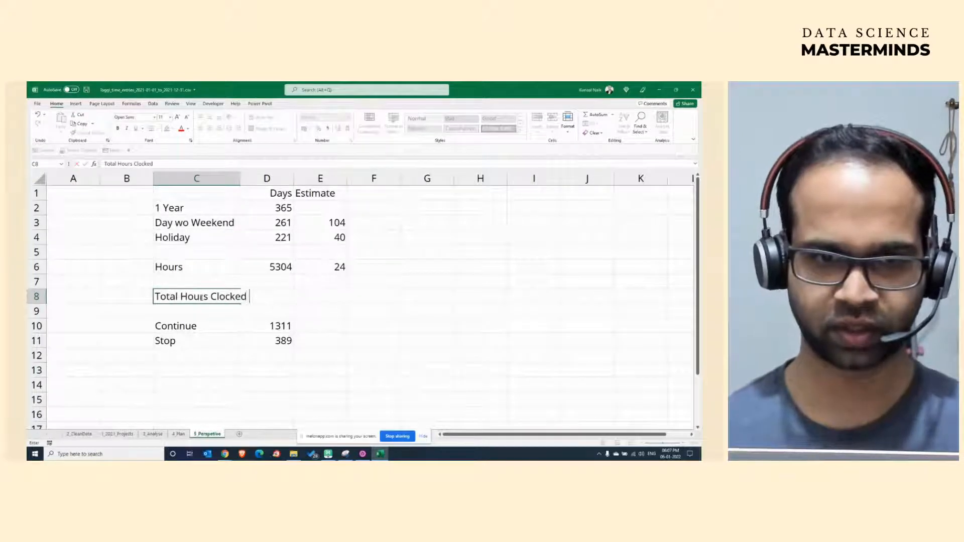
key("Return")
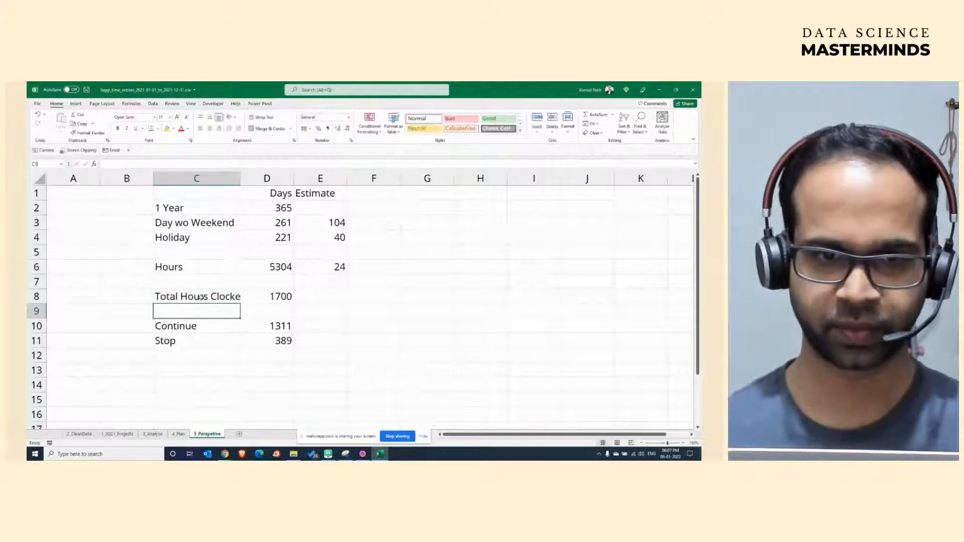
double_click(240, 179)
Calculate the clocked share of available hours in E8 with the formula =D8/D6 and format it as a percentage.
left_click(335, 296)
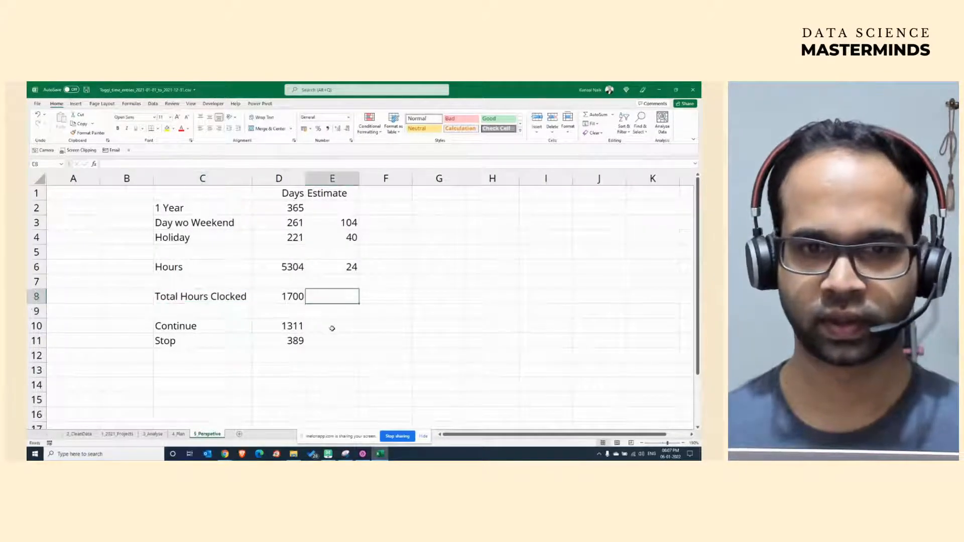
type("=")
key("Left")
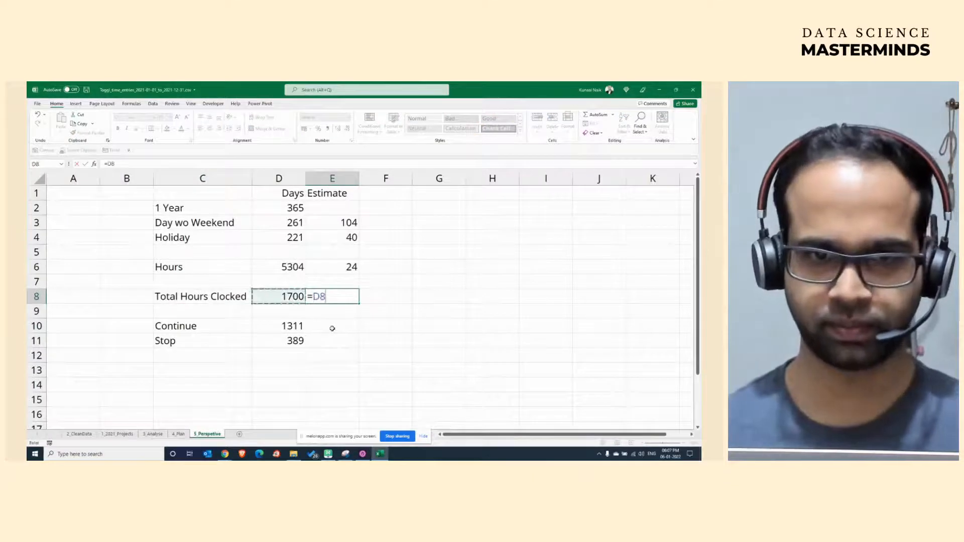
type("/")
key("Left")
key("Up")
key("Up")
key("Return")
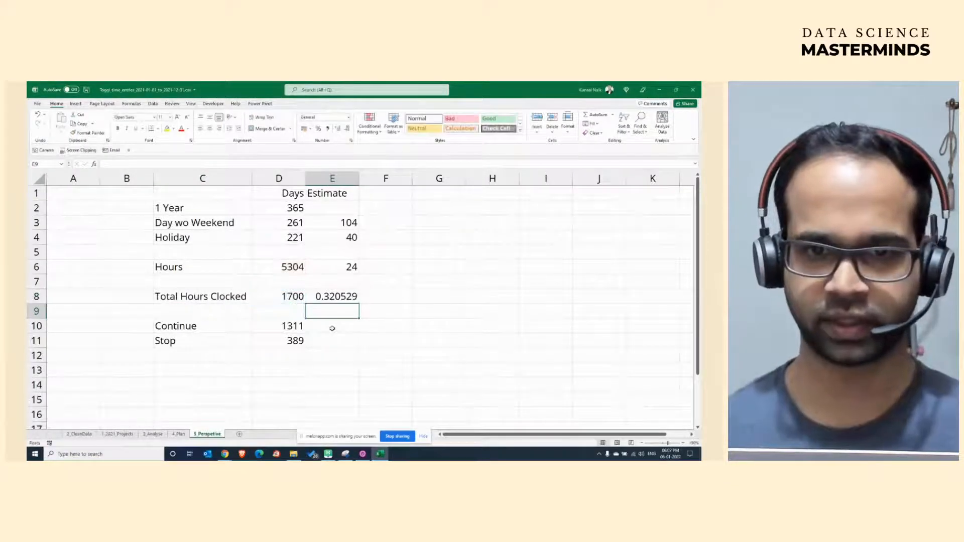
left_click(341, 296)
left_click(319, 129)
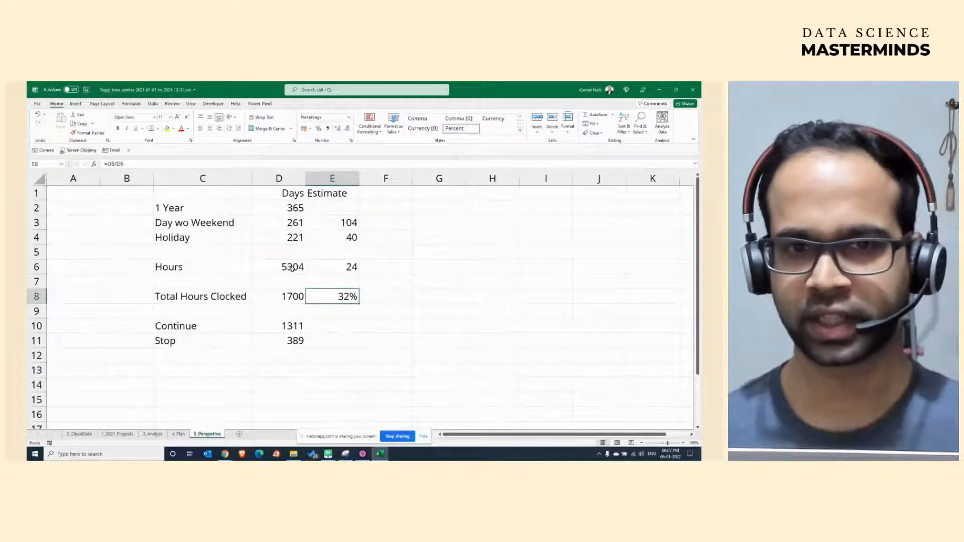
left_click(439, 267)
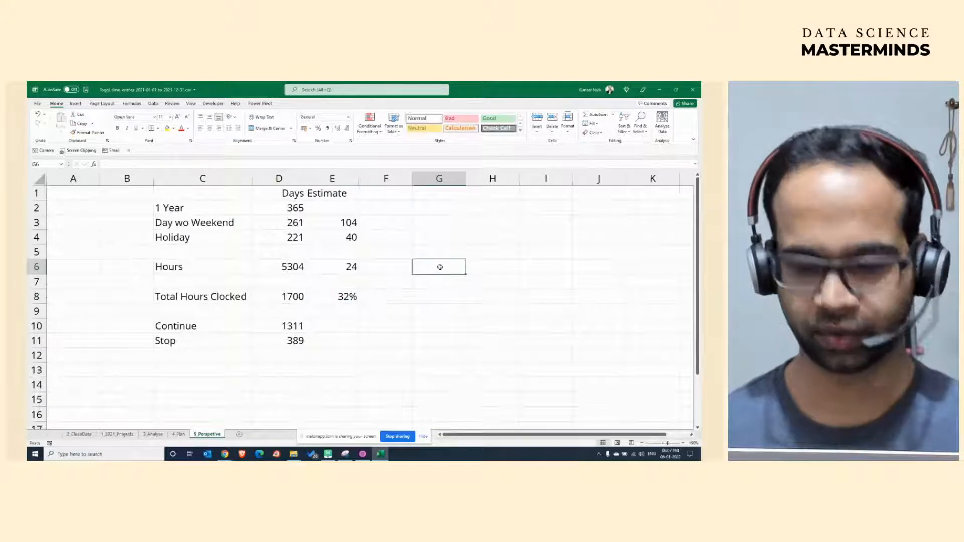
type("8")
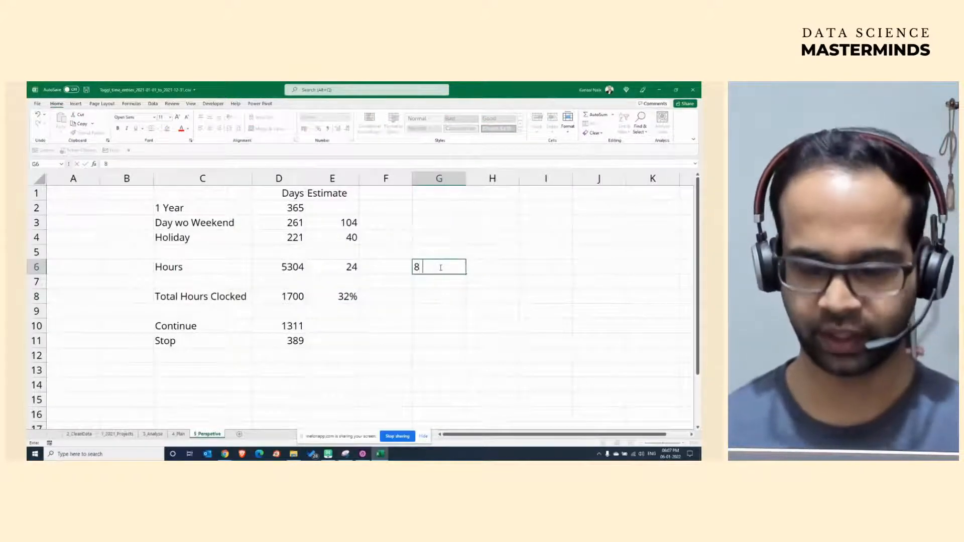
type("-8-8")
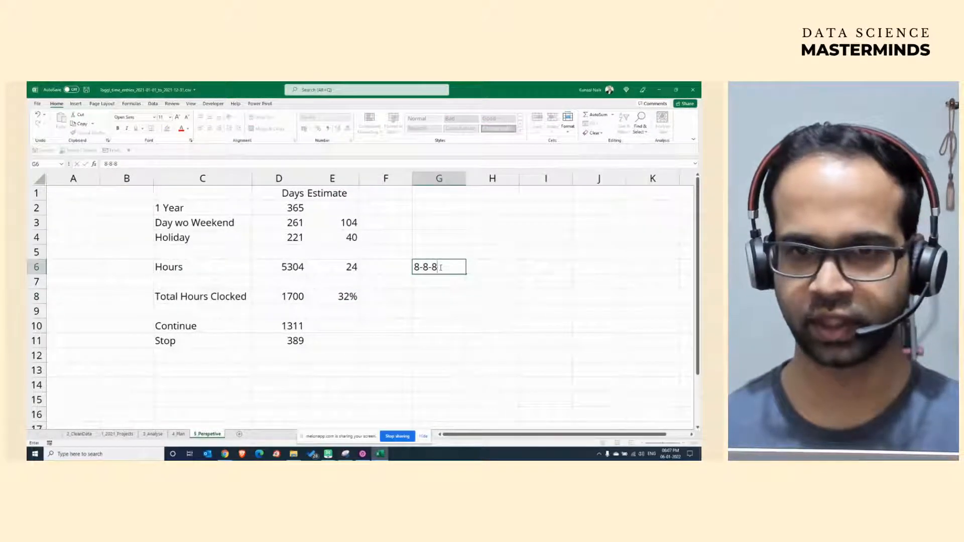
key("Return")
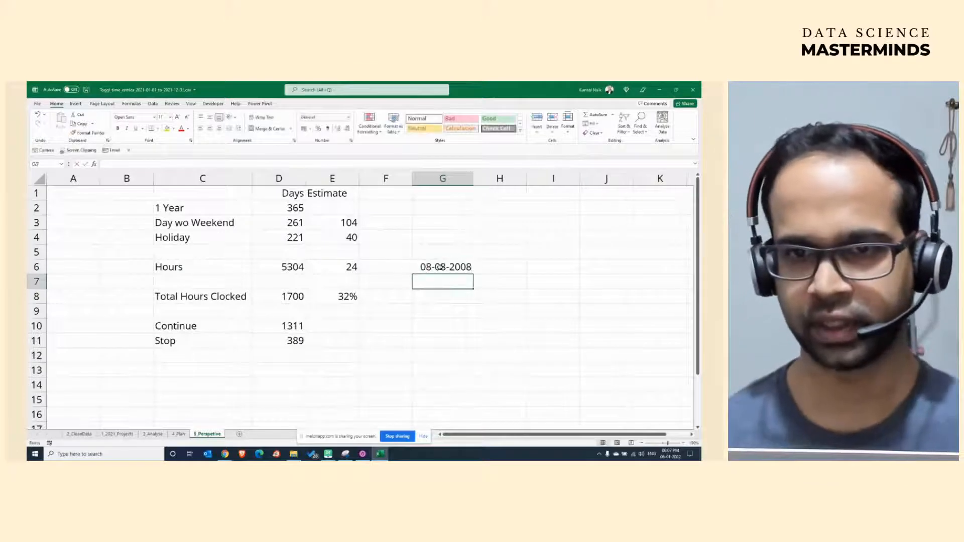
left_click(440, 267)
key("ctrl+z")
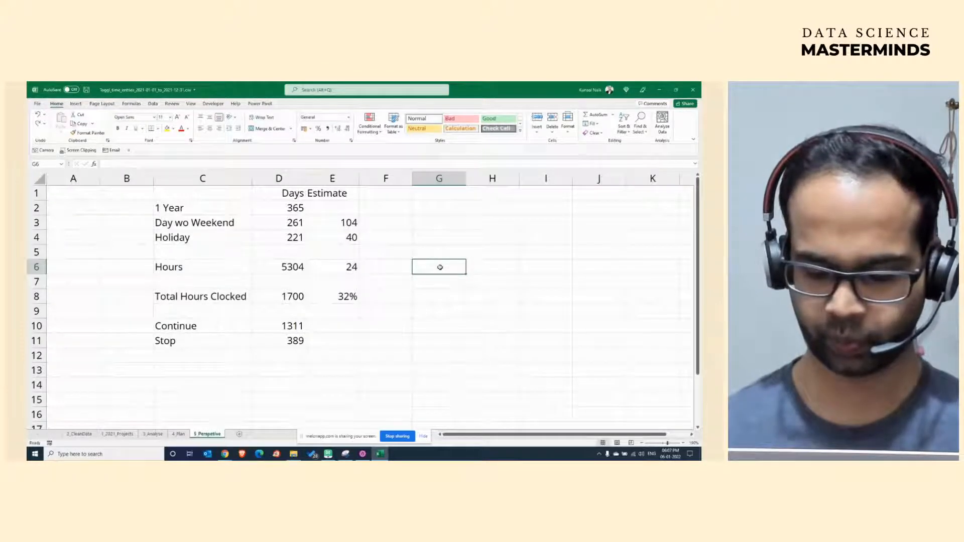
Enter the note \ 8-8-8 in G6 beside the Hours row.
type("\\ ")
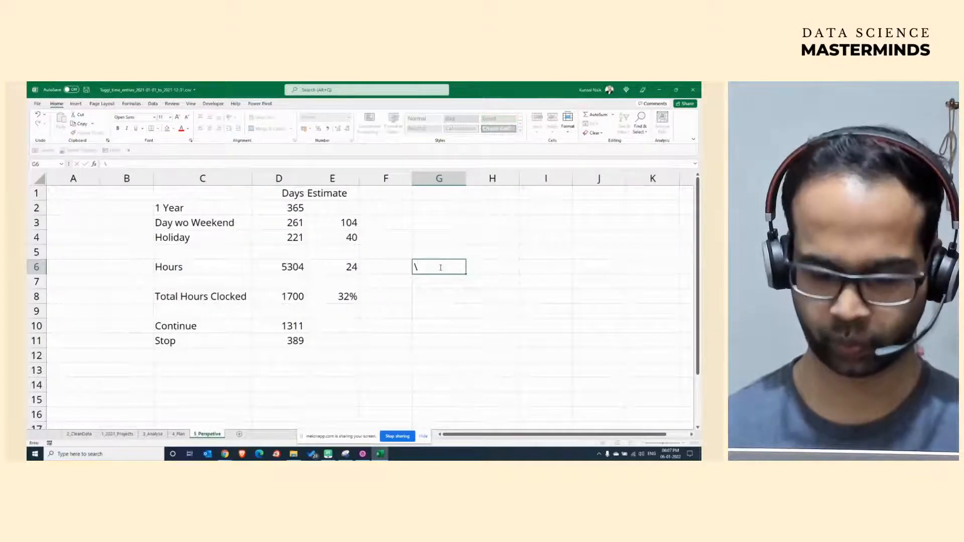
type("8-8-8")
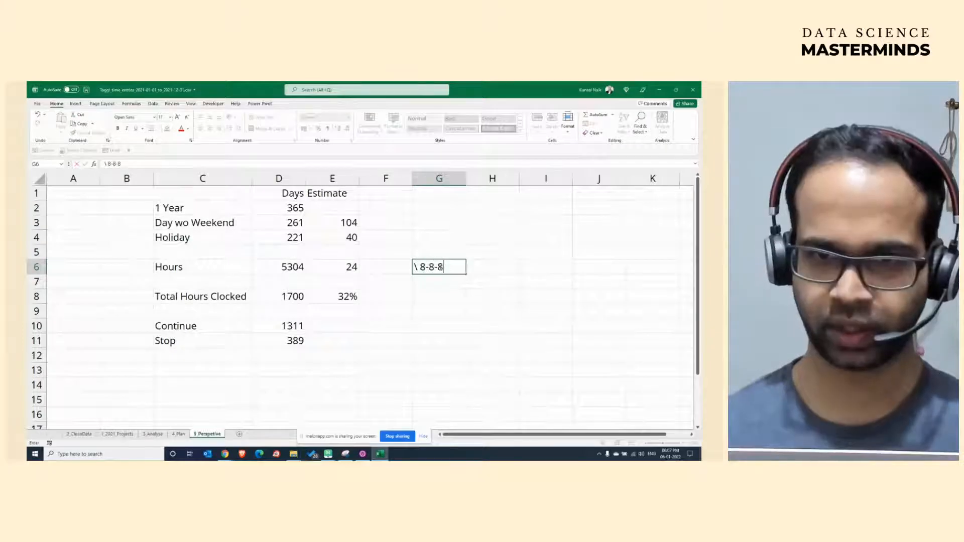
key("Return")
left_click(420, 267)
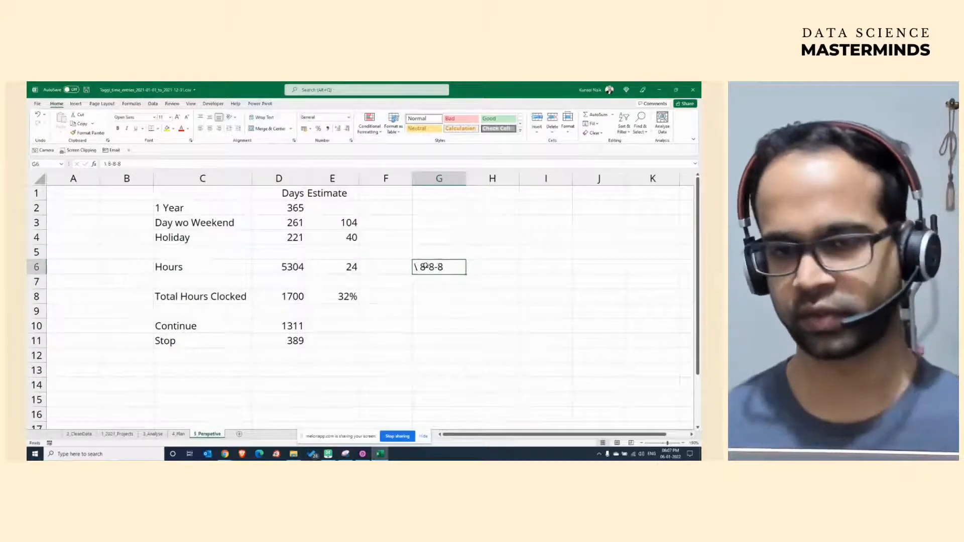
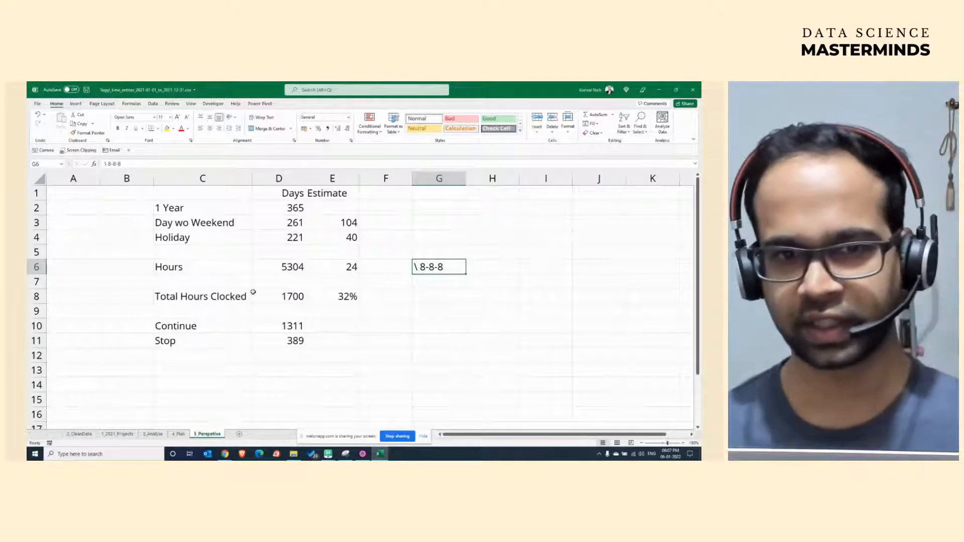
Shift the Total Hours Clocked block down one row and enter the label Estimated working hours in C7, fitting column C to it.
left_click_drag(246, 296, 333, 363)
left_click(210, 287)
type("E")
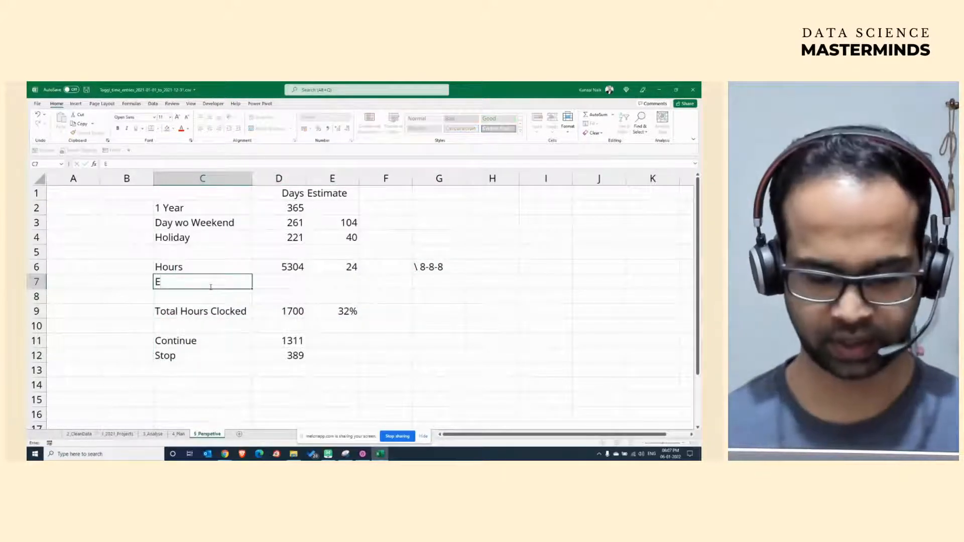
type("stima")
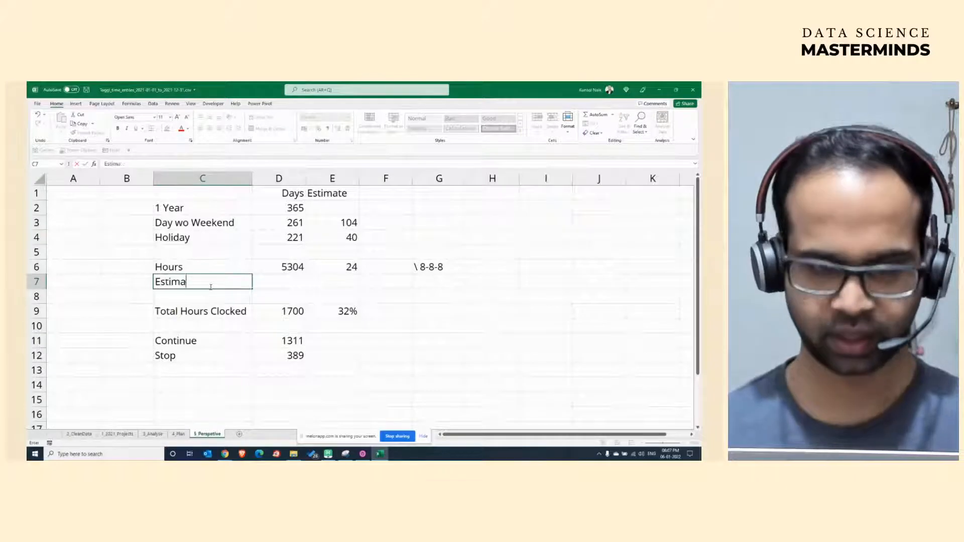
type("ted working hours")
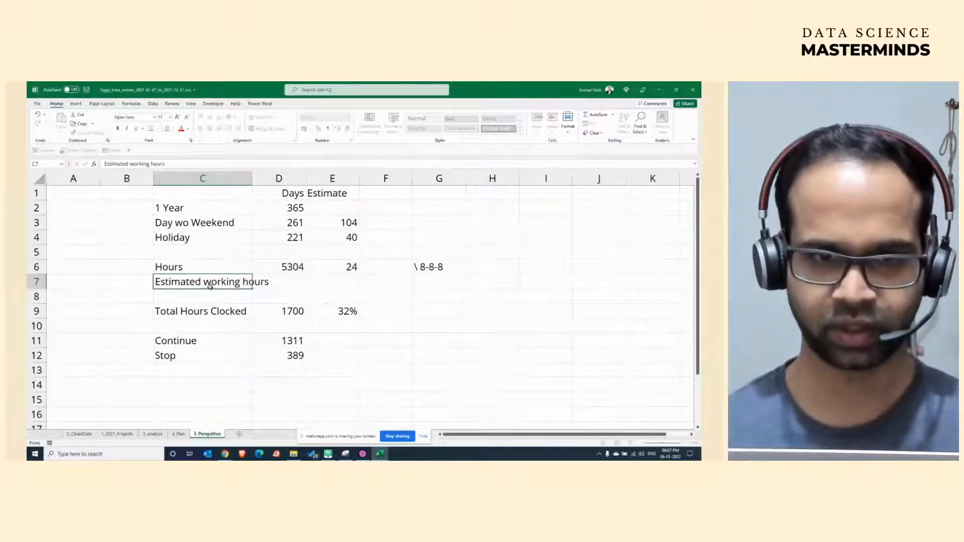
key("Return")
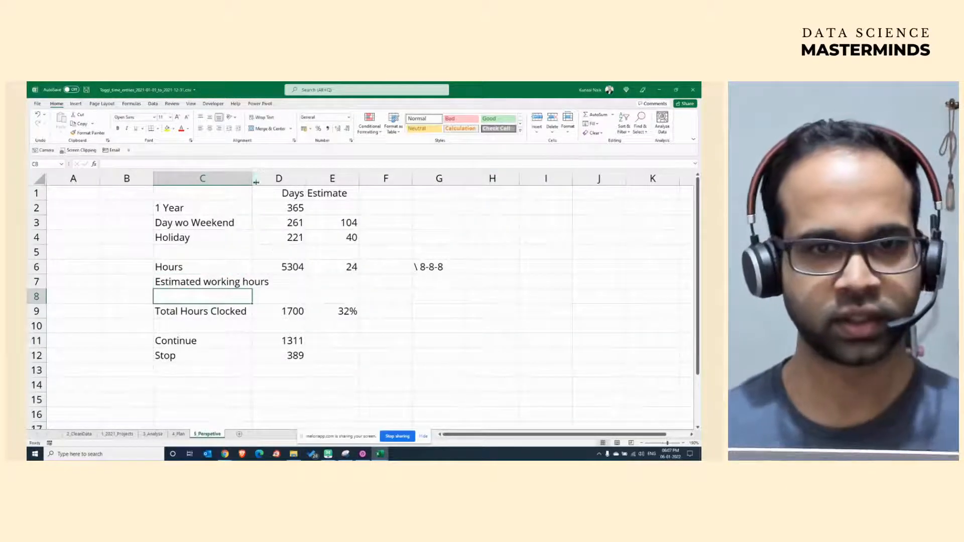
double_click(252, 178)
Calculate the estimated working hours in D7 as a third of the available hours with the formula =D6/3.
left_click(306, 281)
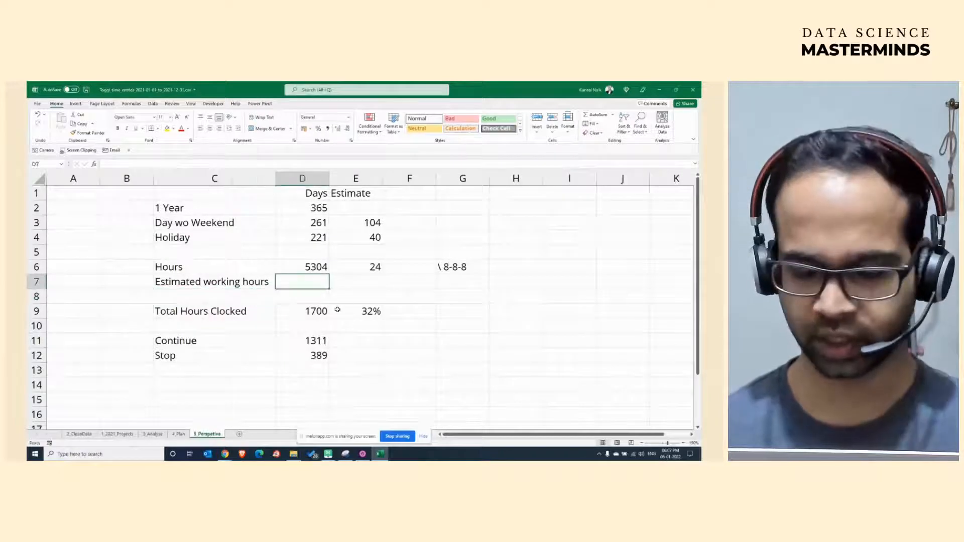
type("=")
key("Up")
type("/")
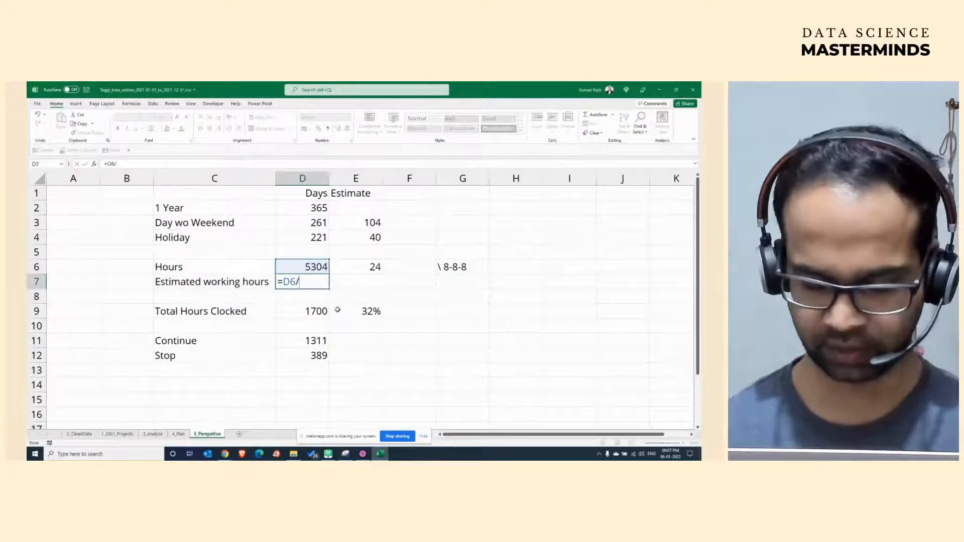
type("3")
key("Return")
key("Up")
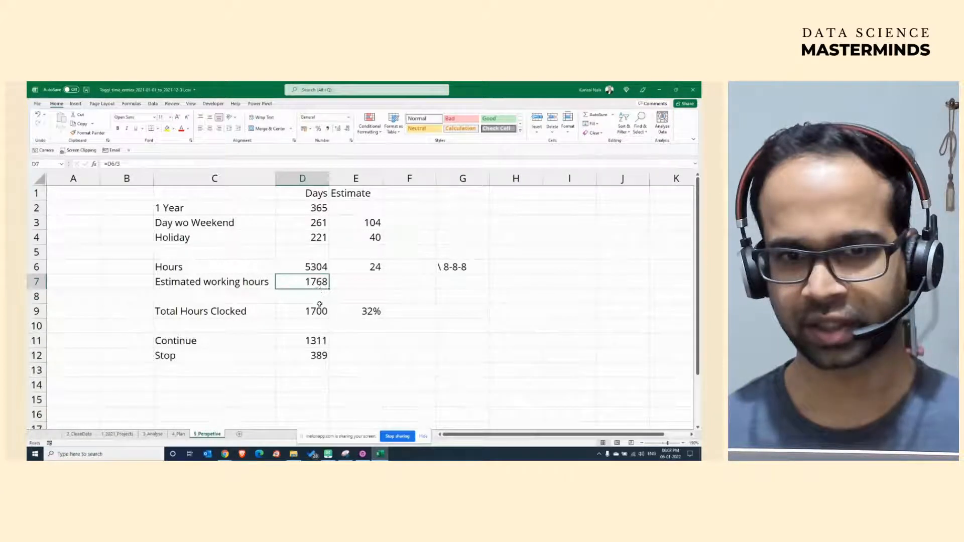
left_click_drag(310, 311, 271, 311)
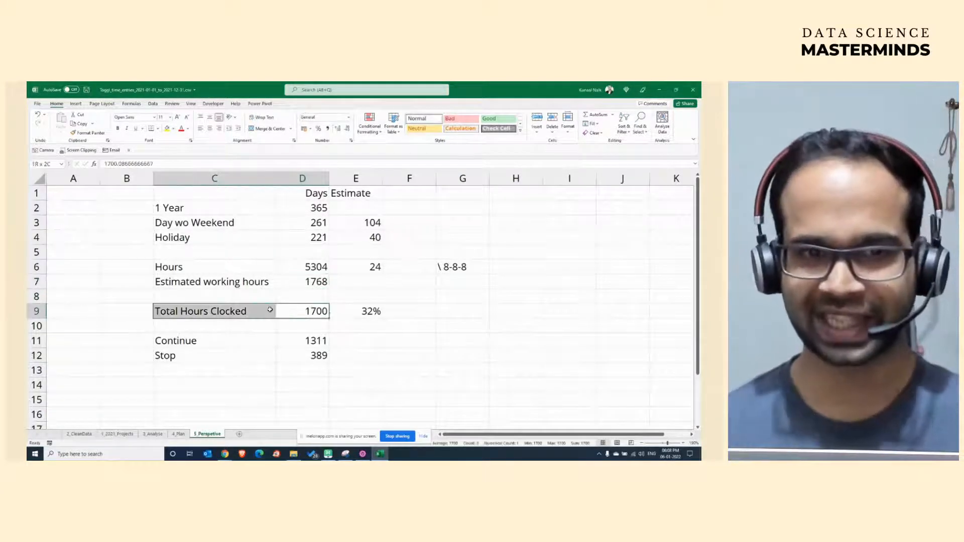
left_click_drag(354, 311, 252, 279)
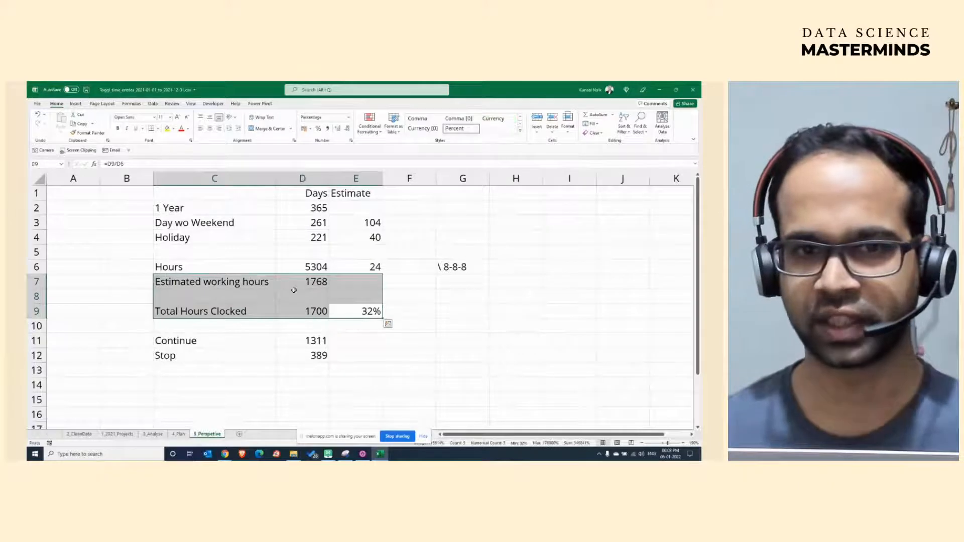
left_click(306, 297)
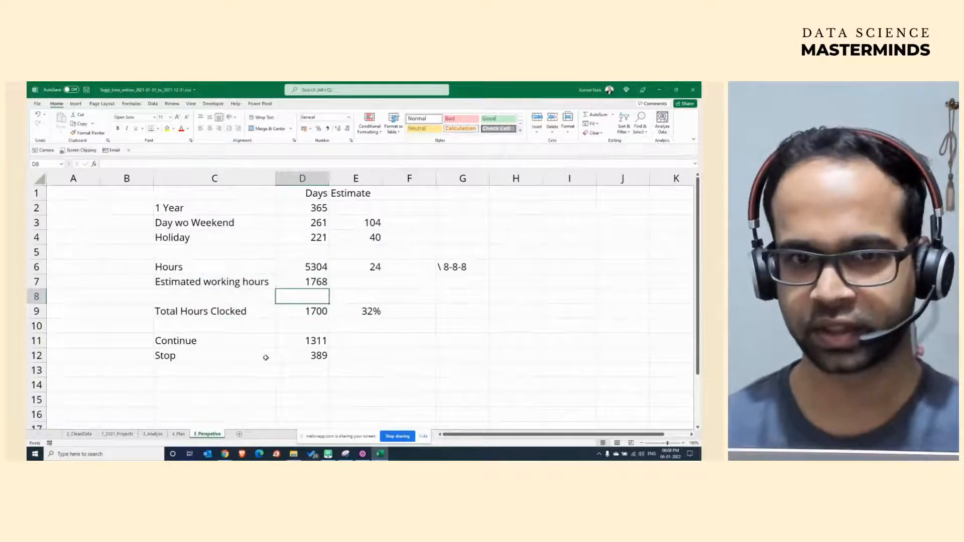
Move the Stop row to row 10, directly under Total Hours Clocked, and relabel it Unproductive Hours.
left_click_drag(266, 357, 307, 333)
left_click(228, 326)
type("Unp")
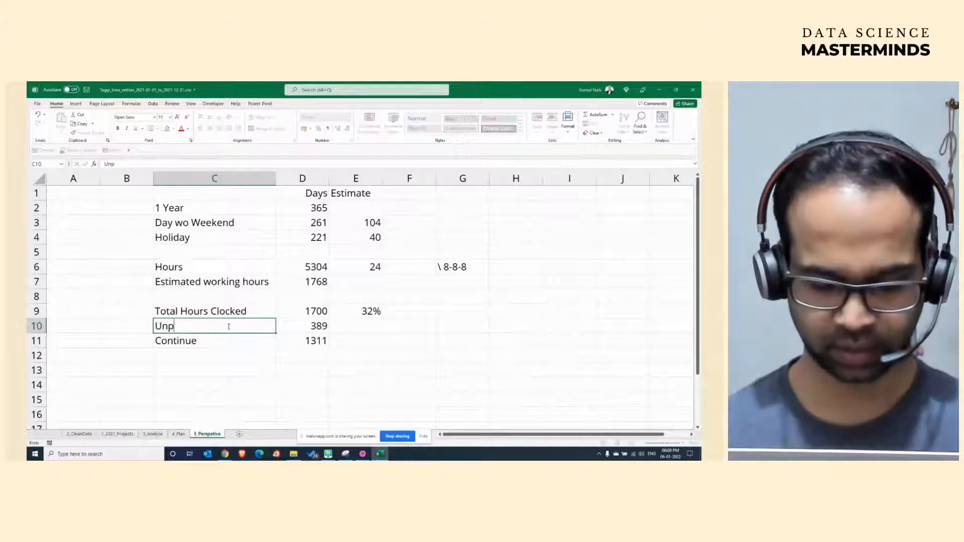
type("roducti")
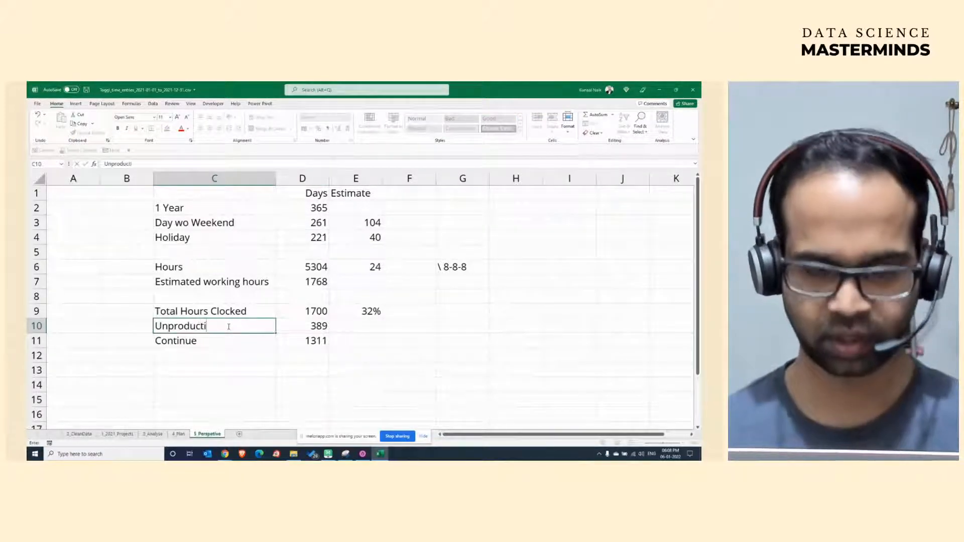
type("ve Hours")
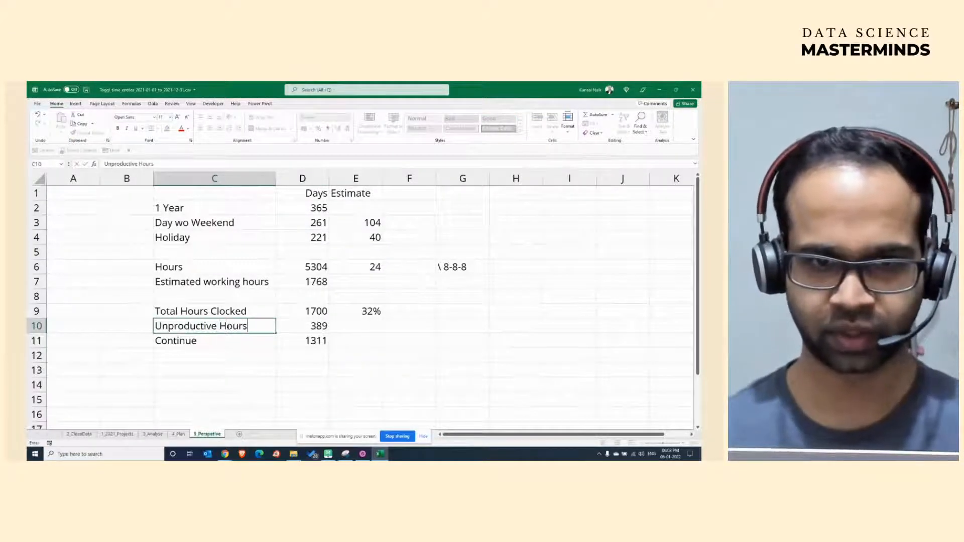
key("Return")
Move the Continue label and its hours down to row 13, leaving rows 11 and 12 free.
left_click_drag(268, 336, 301, 378)
left_click(303, 327)
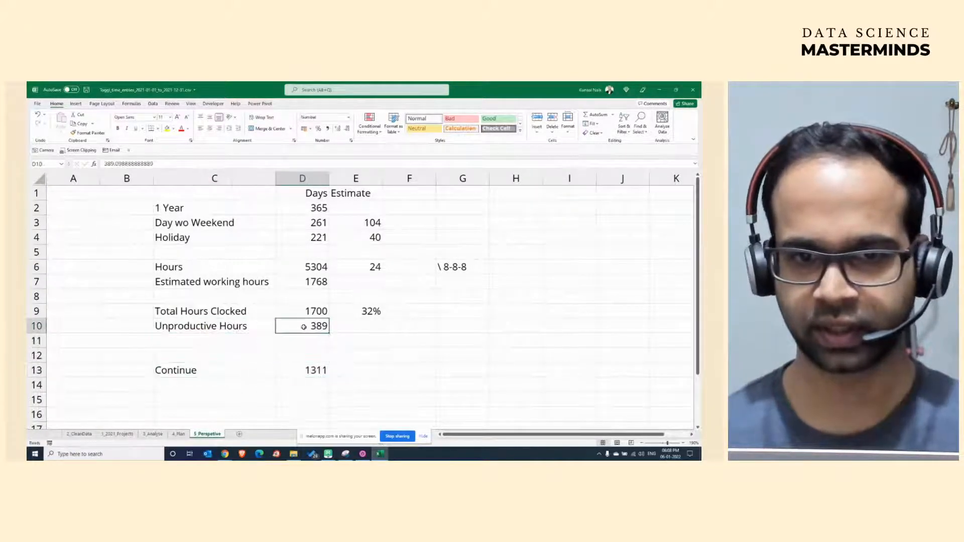
left_click(257, 371)
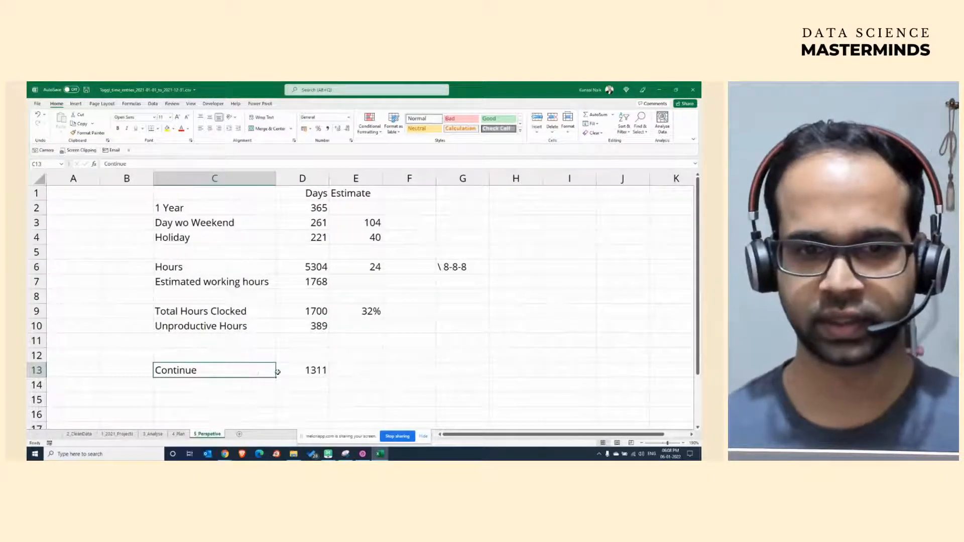
left_click_drag(278, 371, 296, 353)
left_click_drag(233, 326, 304, 326)
left_click_drag(270, 359, 292, 369)
left_click(249, 341)
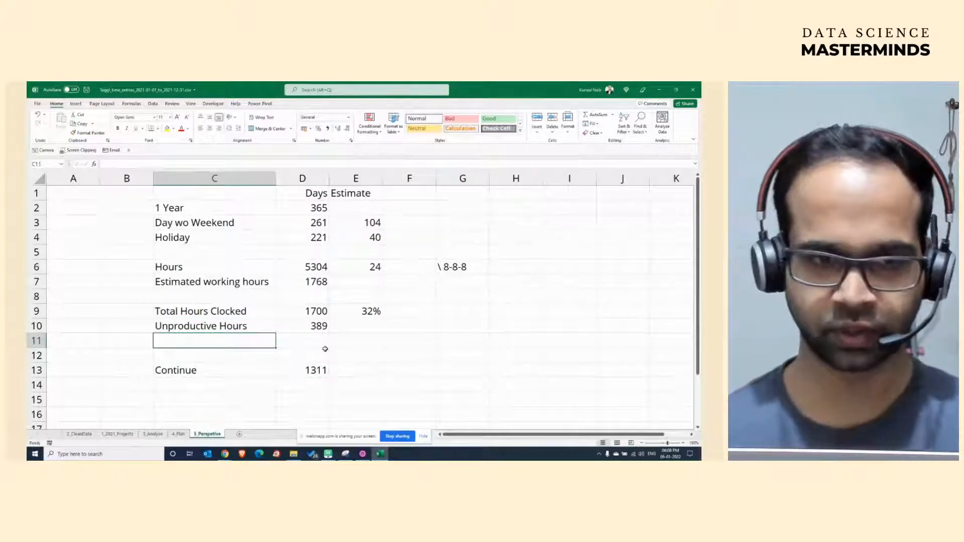
Enter the label Full Time Job Hours in C11, under Unproductive Hours.
type("Full Time JHo")
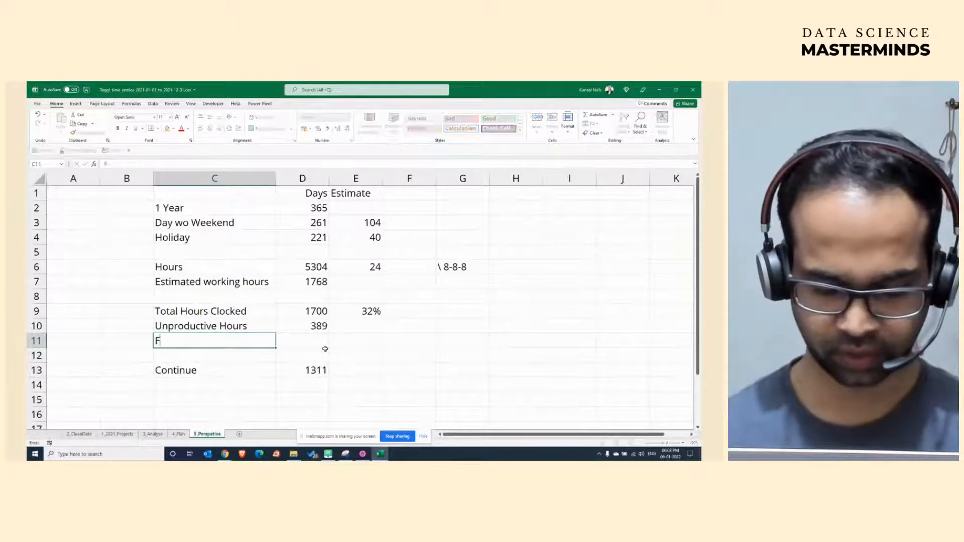
key("BackSpace")
key("BackSpace")
key("BackSpace")
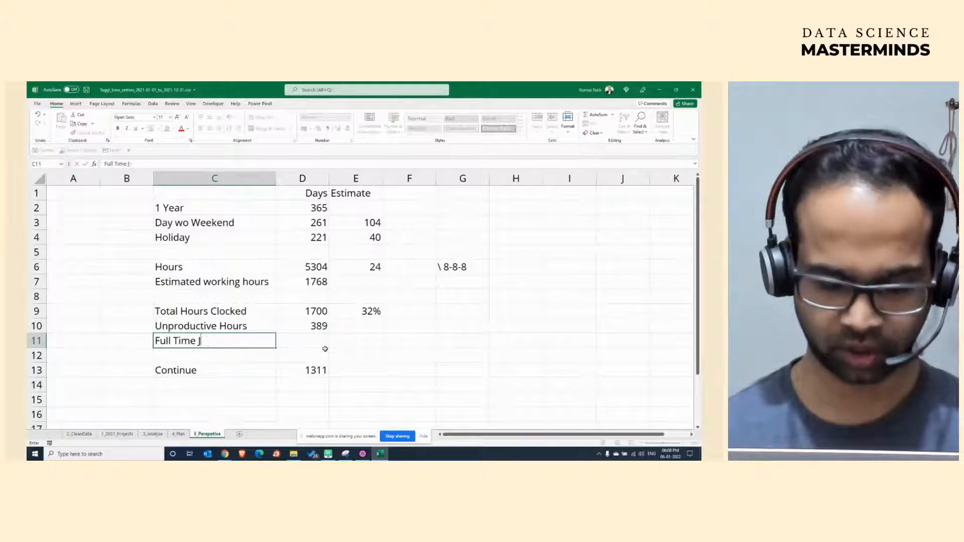
type("Job Hours")
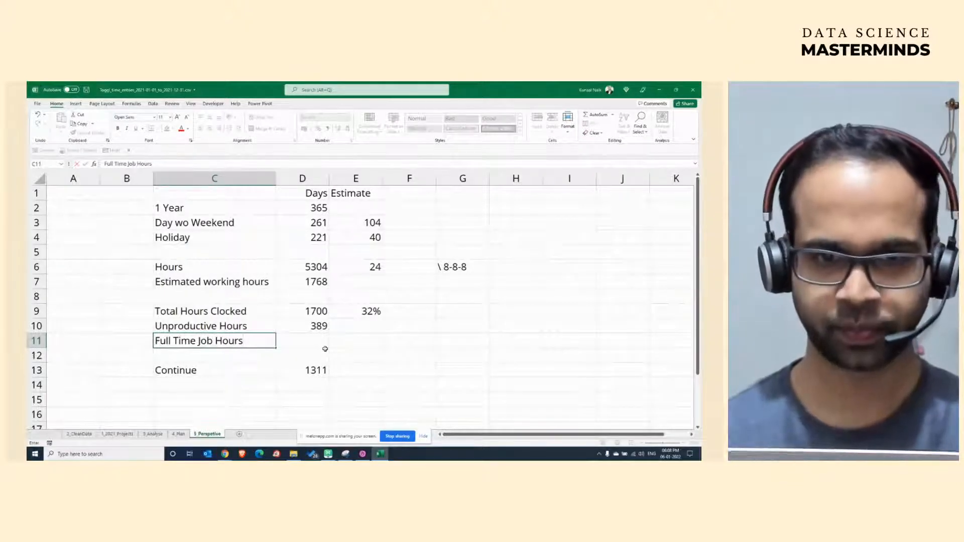
key("Return")
Calculate total clocked minus unproductive hours in D11 with the formula =D9-D10.
left_click(325, 347)
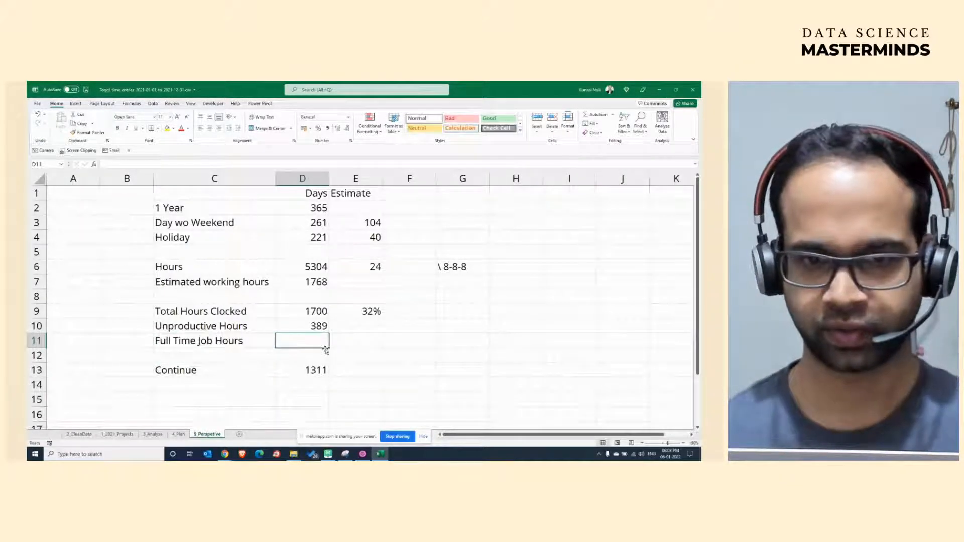
type("=")
key("Up")
key("Up")
type("-")
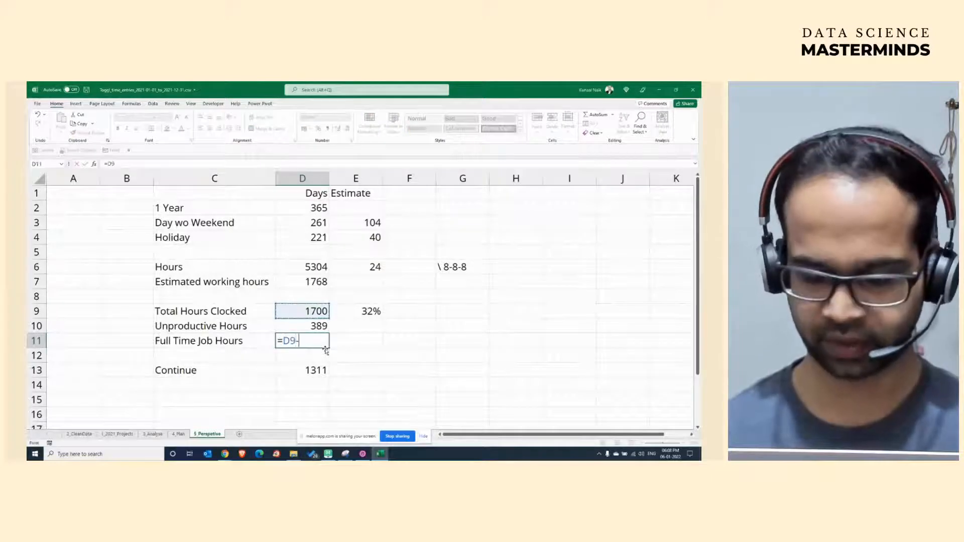
key("Up")
key("Return")
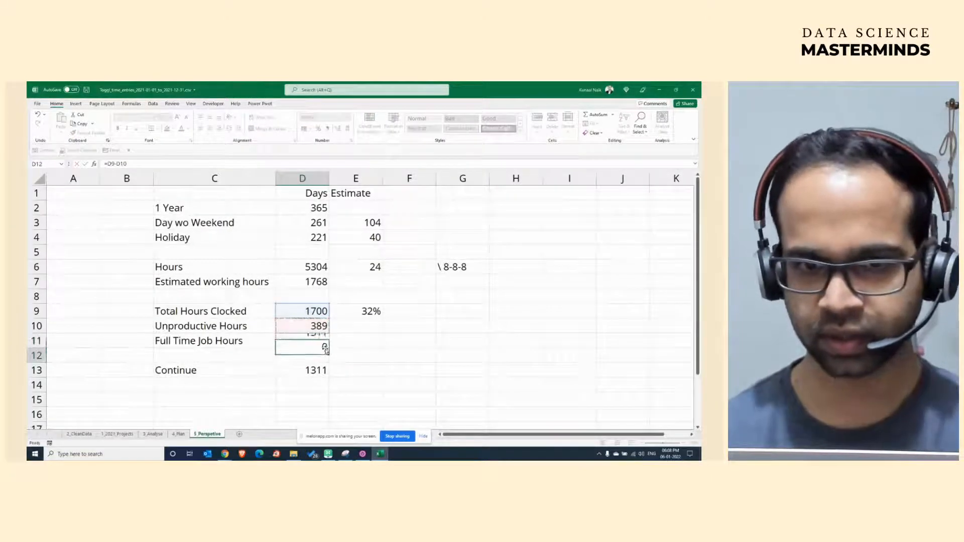
Replace the label in C11 with Productive Hours.
left_click(347, 341)
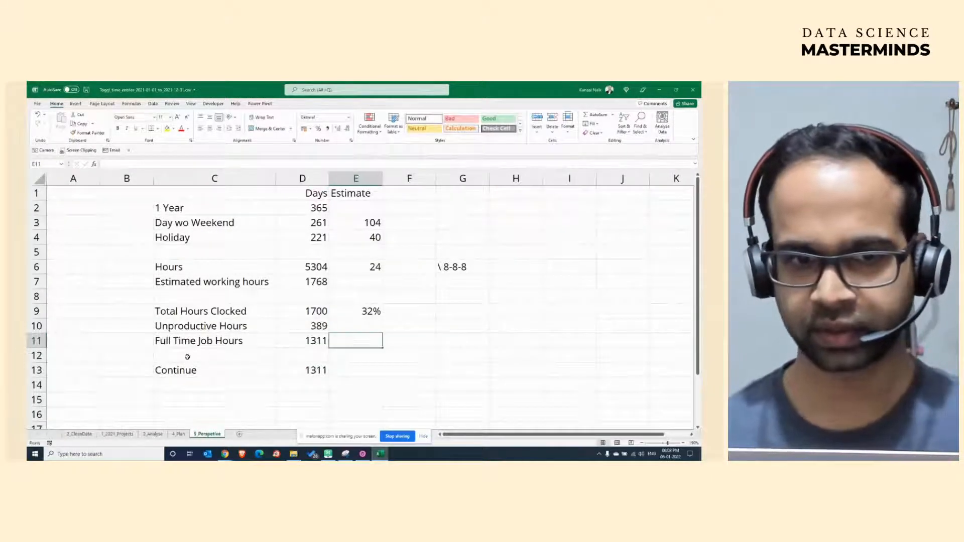
left_click(246, 342)
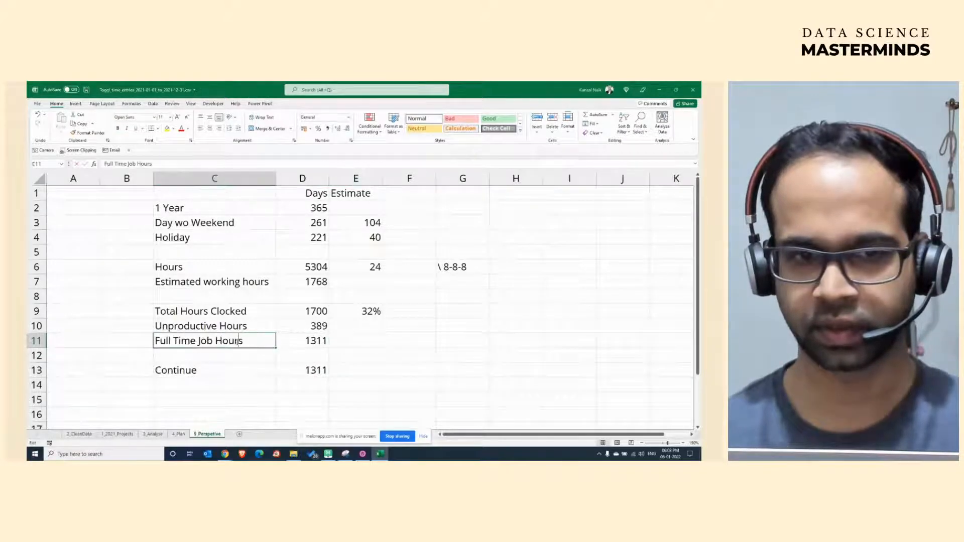
double_click(243, 341)
left_click_drag(243, 342, 147, 340)
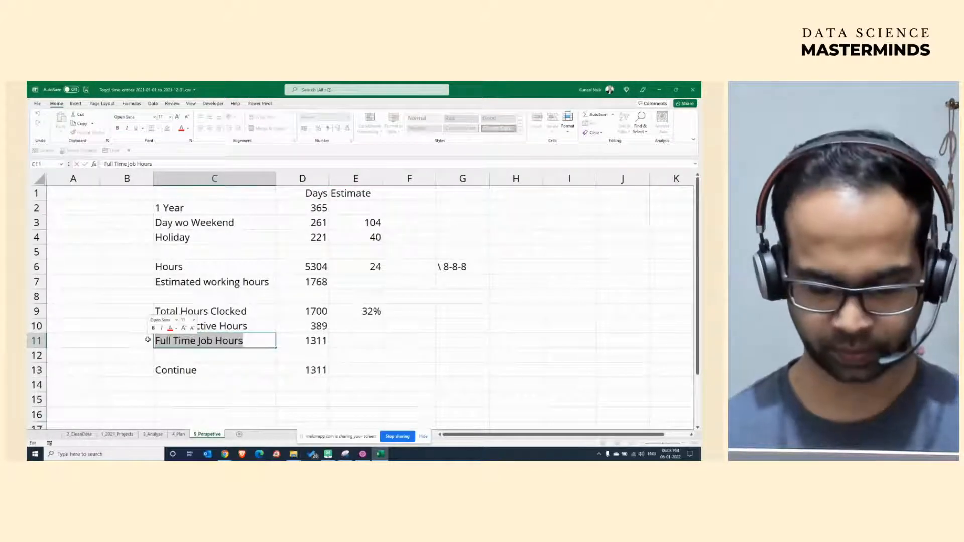
type("Productiv")
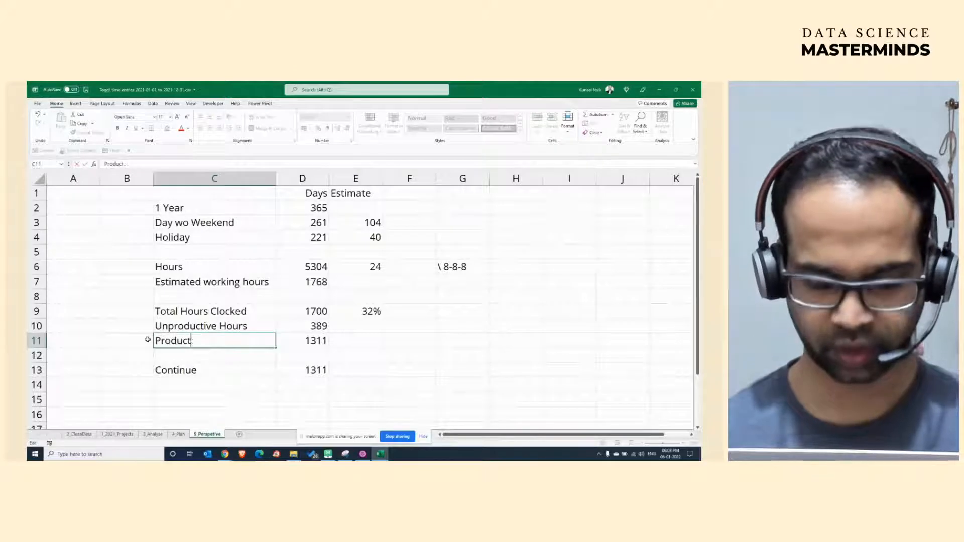
key("BackSpace")
key("BackSpace")
type("ive Hours")
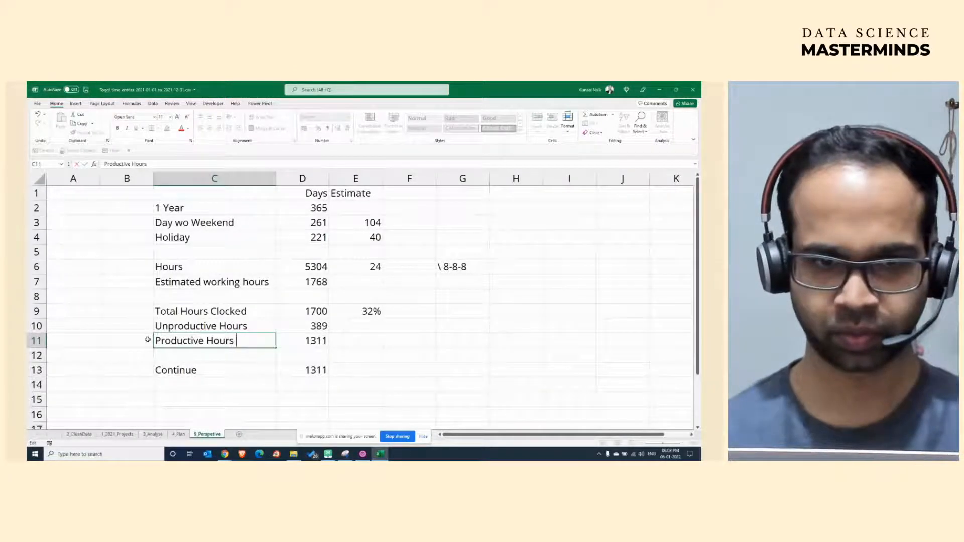
key("Return")
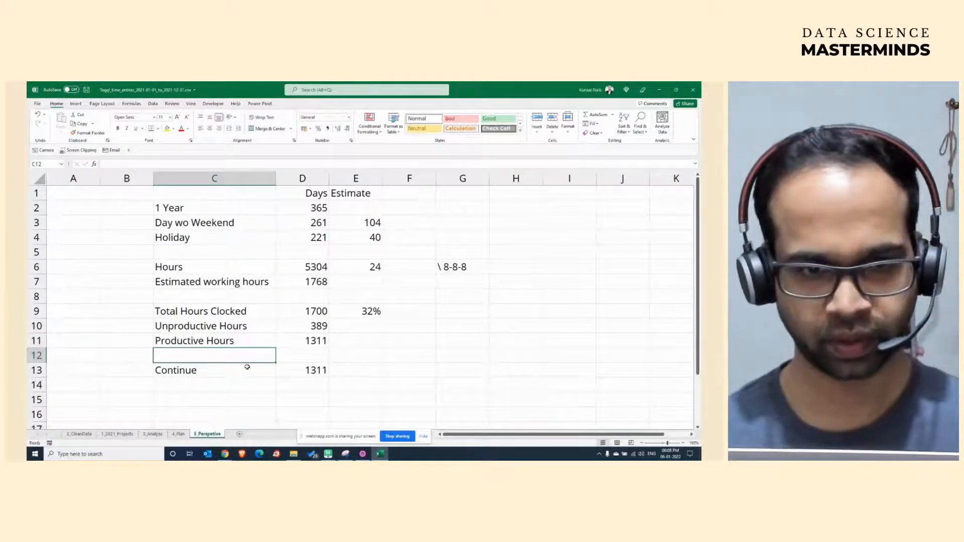
Move the Continue row down to row 14 and enter the label Full Time Hours in C12.
left_click_drag(247, 367, 302, 393)
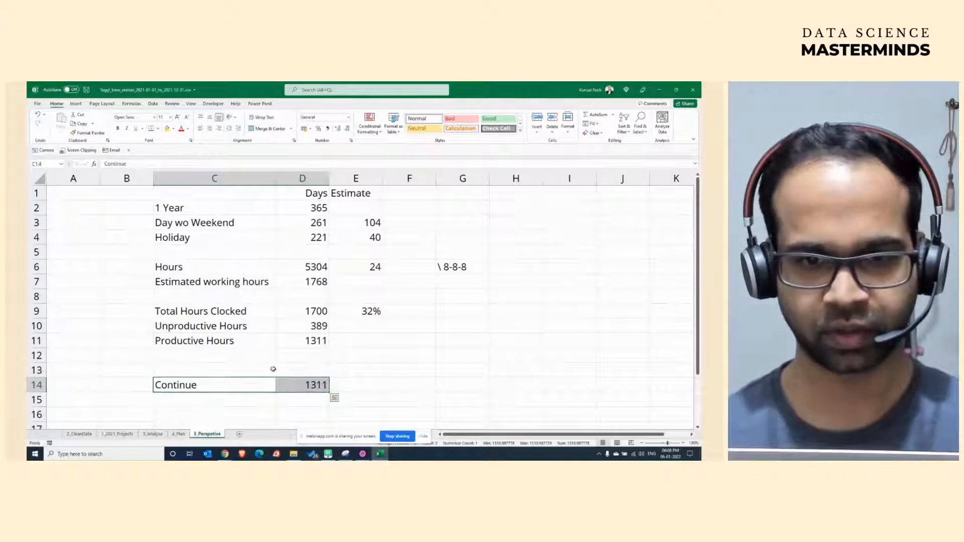
left_click(251, 355)
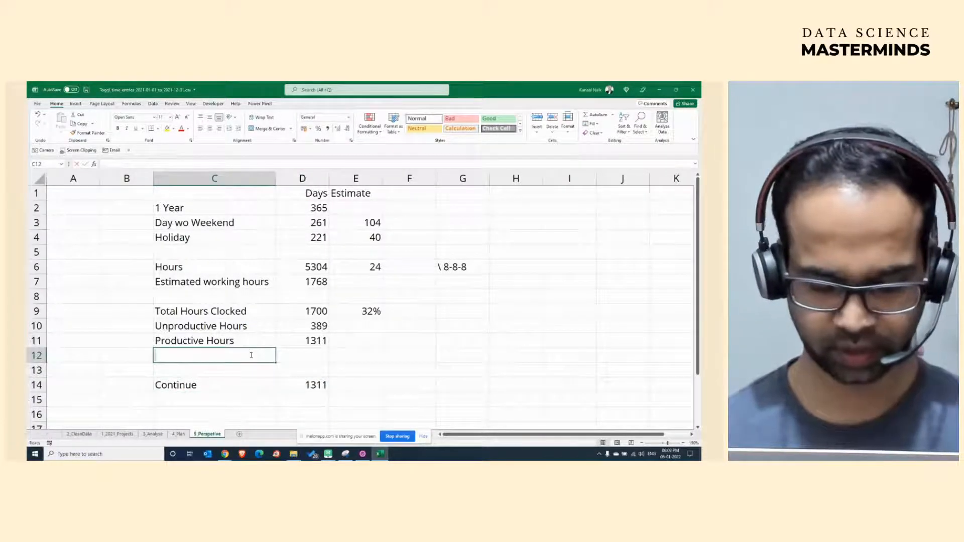
type("Full Time Hours")
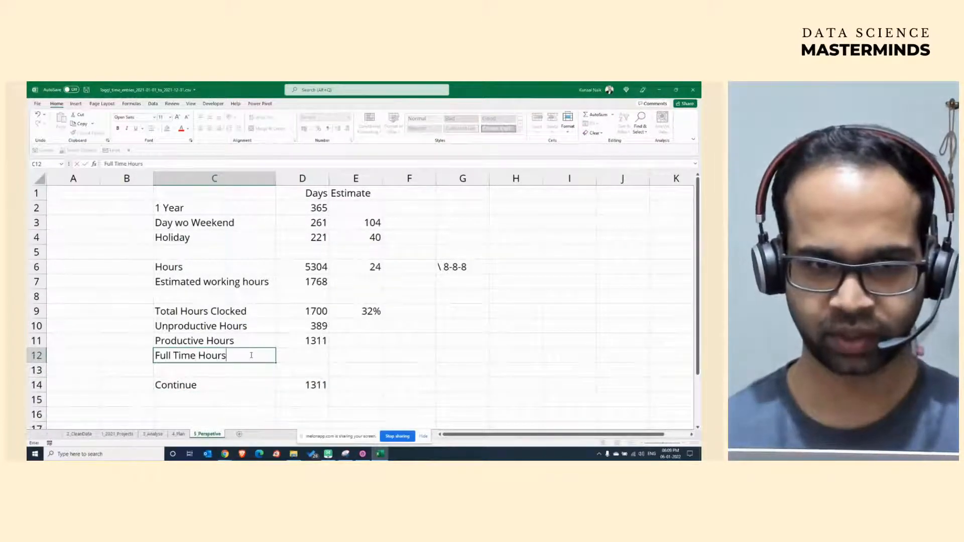
key("Return")
Enter 550 in E12 as the estimate for Full Time Hours.
key("Right")
key("Up")
key("Up")
key("Right")
key("Down")
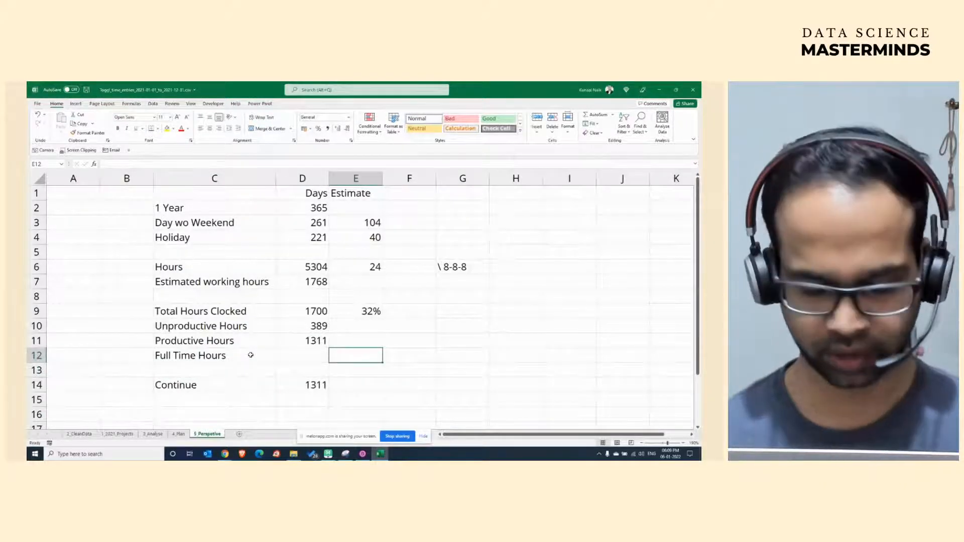
type("500")
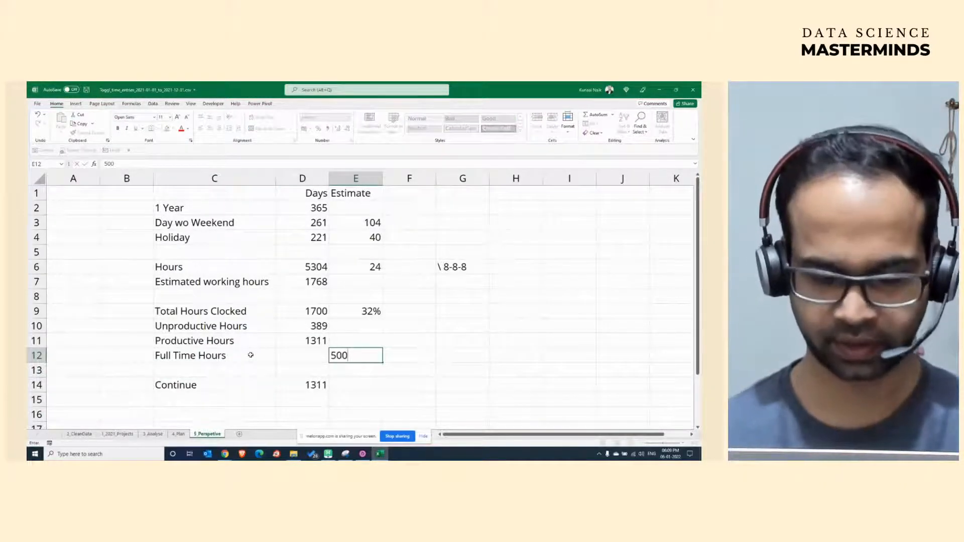
key("BackSpace")
key("BackSpace")
type("50")
key("Return")
Subtract the estimate from the productive hours in D12 with the formula =D11-E12.
key("Left")
key("Up")
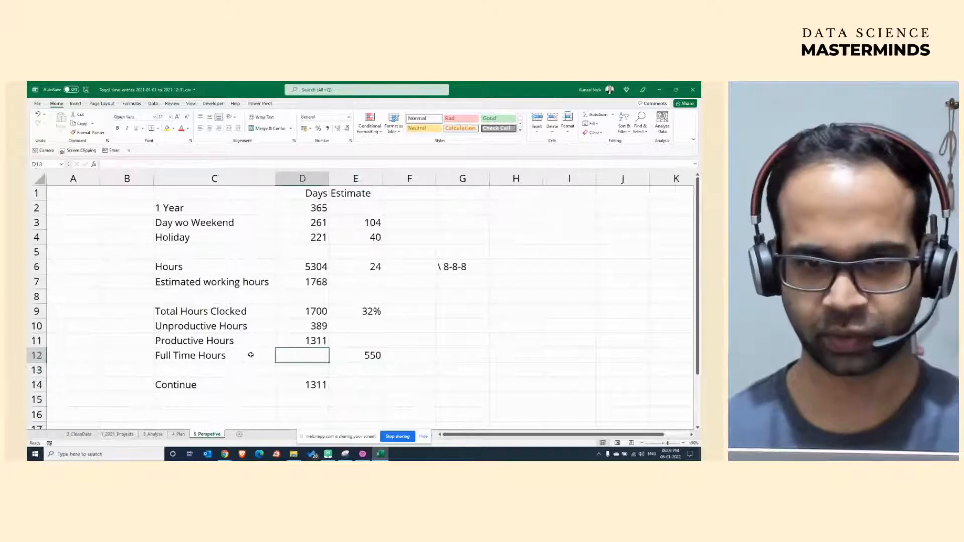
type("=")
key("Up")
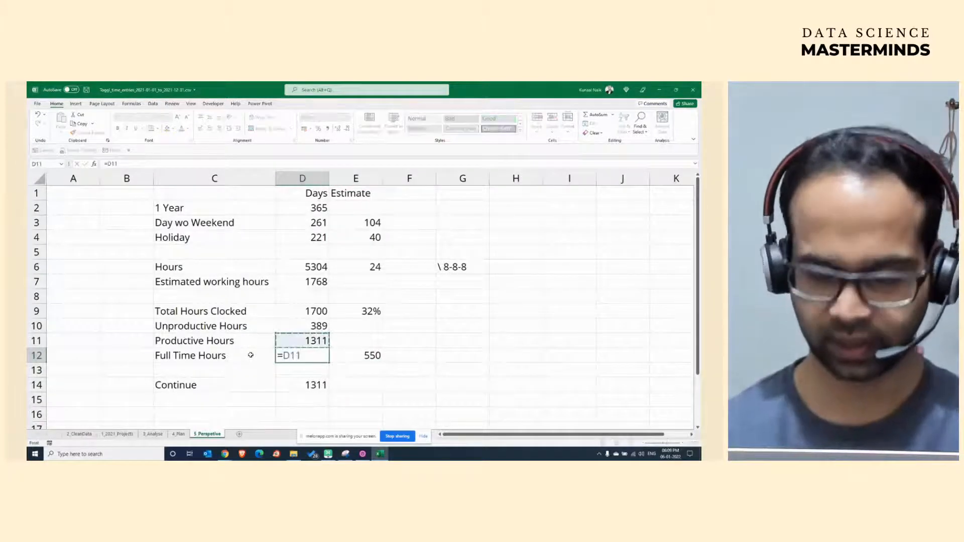
type("-")
key("Right")
key("Return")
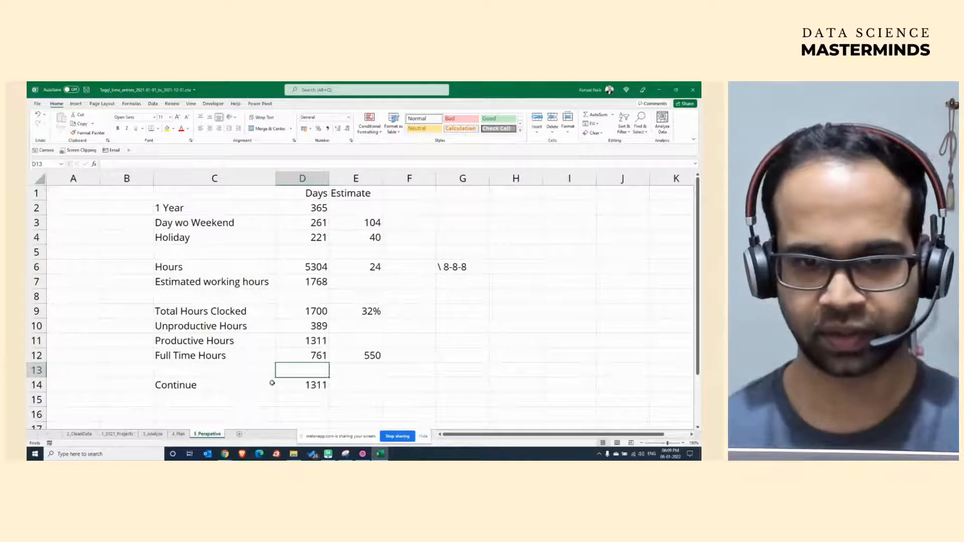
Move the Continue row down to row 15, away from the Full Time Hours row.
left_click_drag(272, 384, 303, 407)
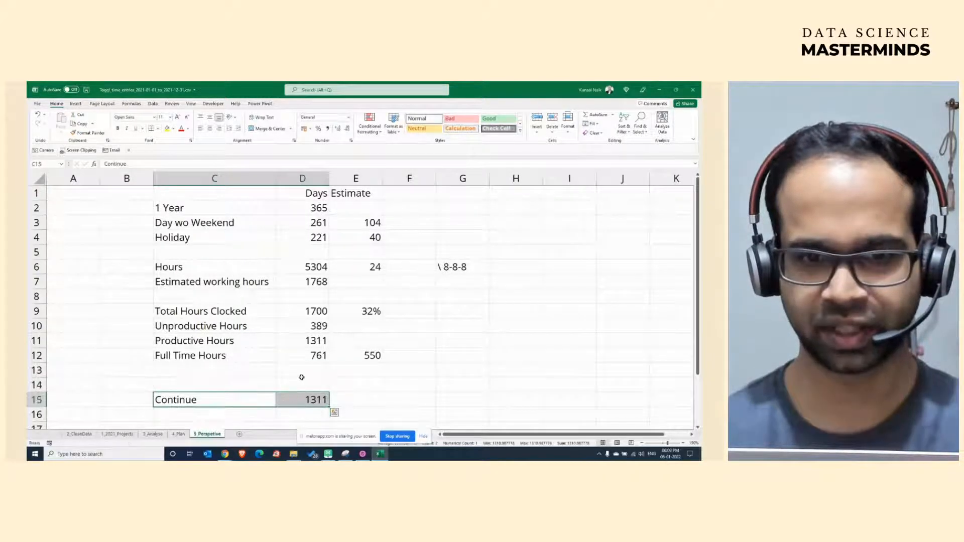
scroll(281, 352, "down", 1)
left_click_drag(253, 313, 295, 311)
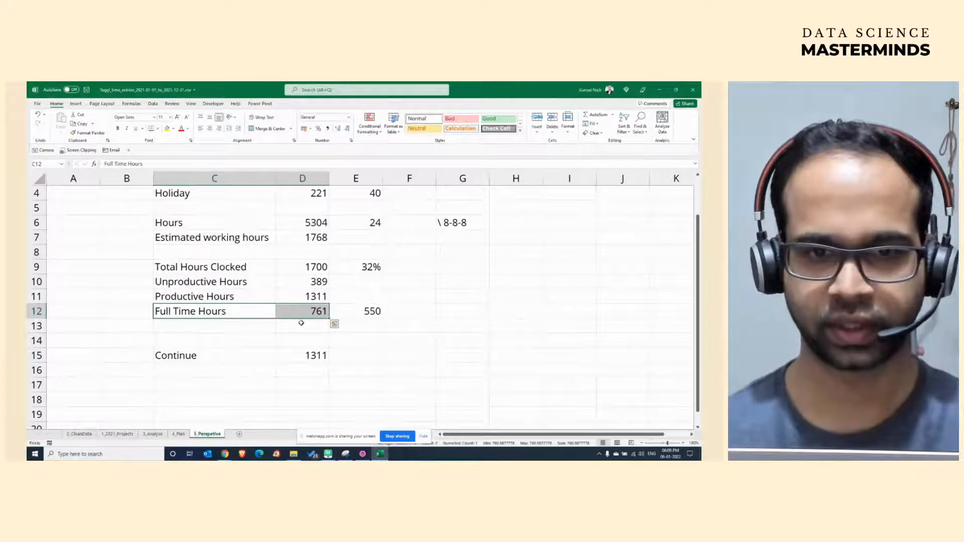
Check the combined DELL and APJ Marketing Operations hours on the Analyse sheet, then view the Plan sheet.
left_click(153, 434)
left_click_drag(147, 221, 125, 241)
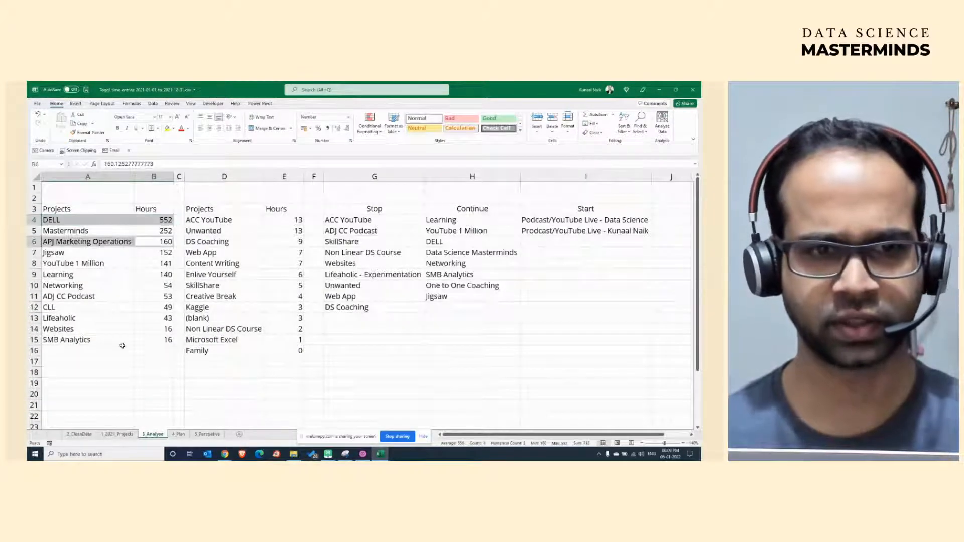
left_click(162, 223)
left_click(165, 240, "ctrl")
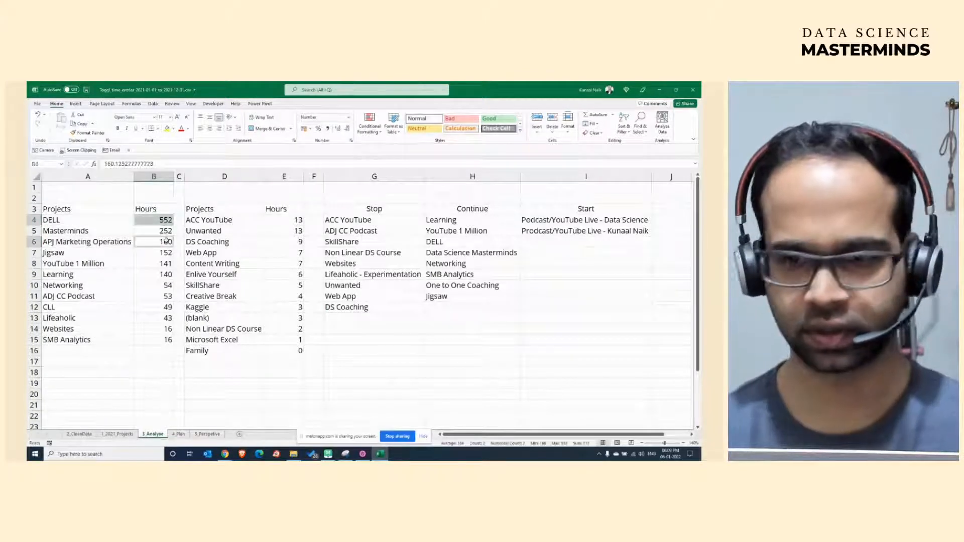
left_click(210, 339)
left_click(180, 434)
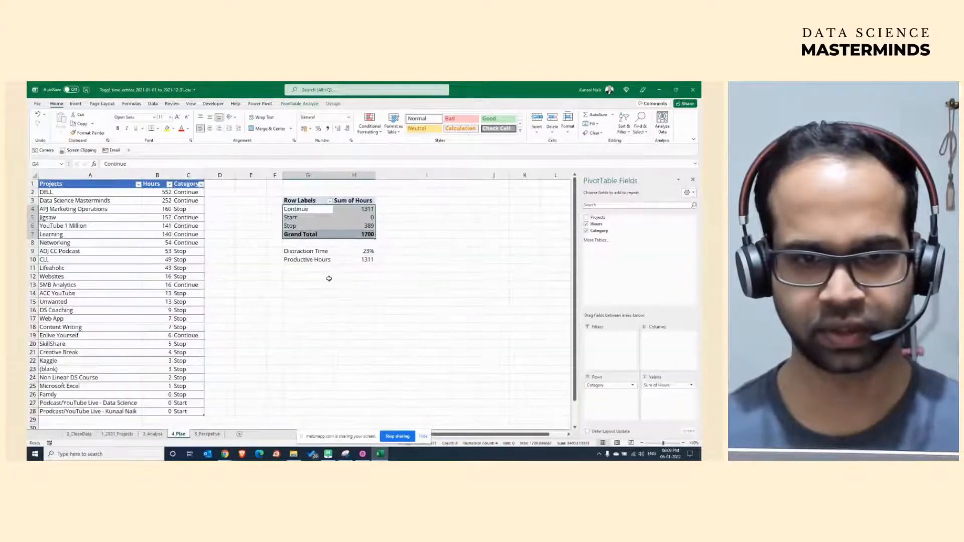
Set the Full Time Hours estimate in E12 of the perspective sheet to 712.
left_click(208, 434)
left_click(351, 311)
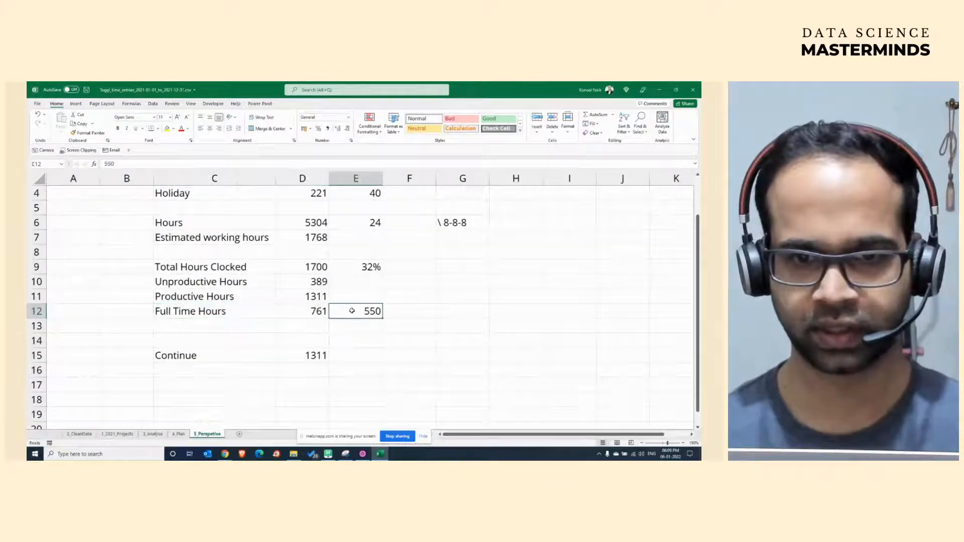
type("712")
key("Return")
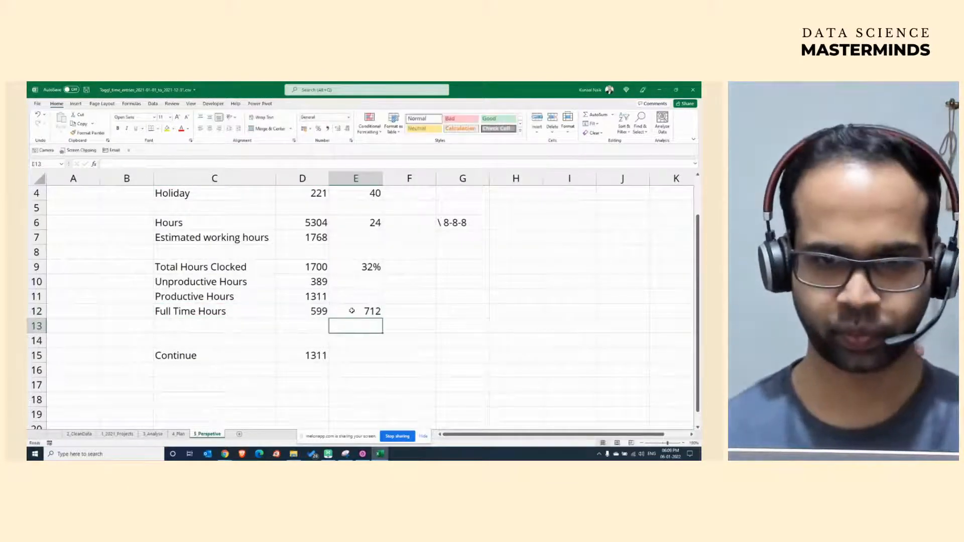
left_click(309, 312)
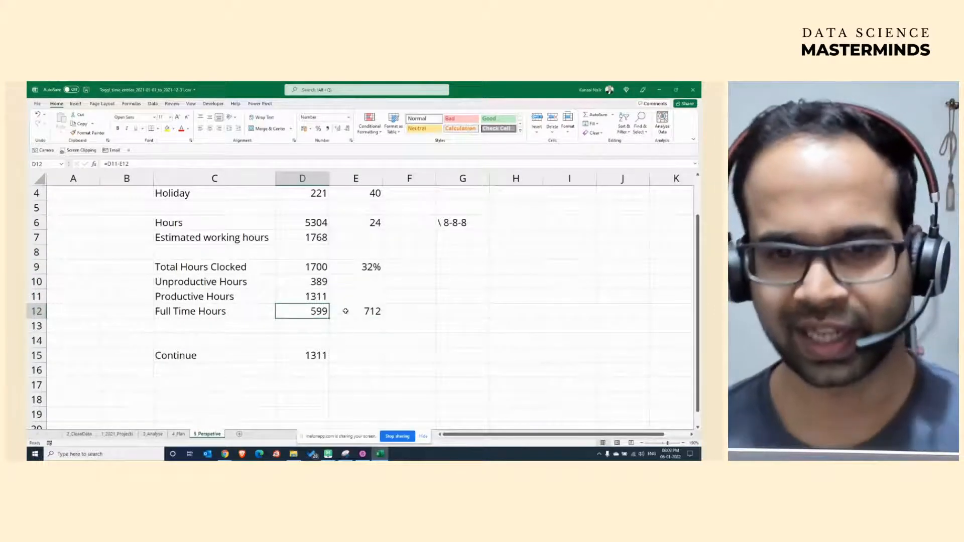
left_click(455, 314)
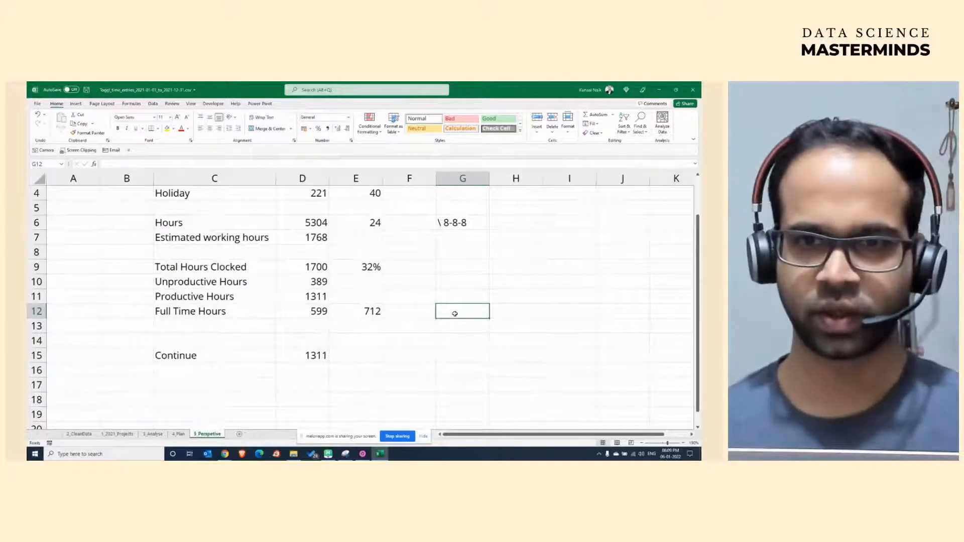
Examine the estimated working hours in row 7 against the 8-8-8 day split noted in G6.
left_click_drag(319, 240, 257, 245)
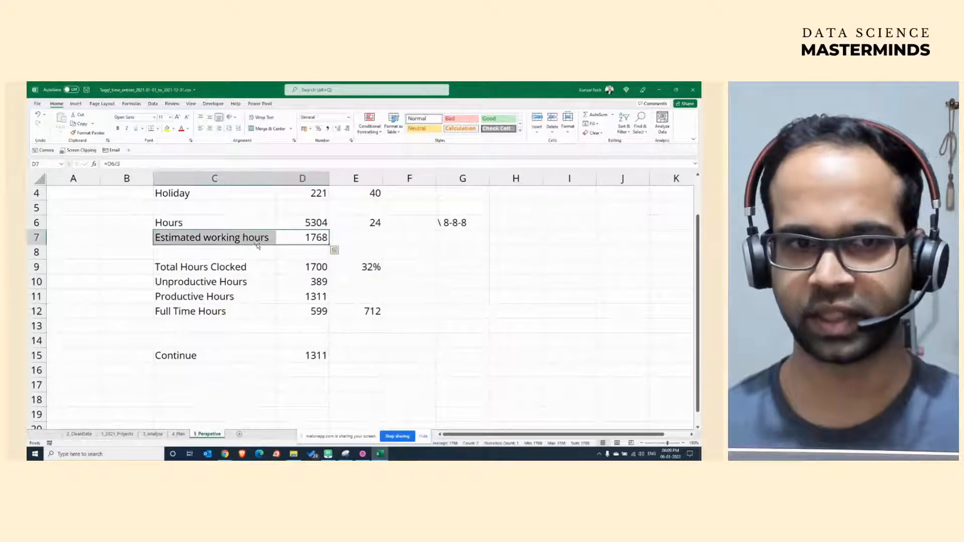
left_click(310, 237)
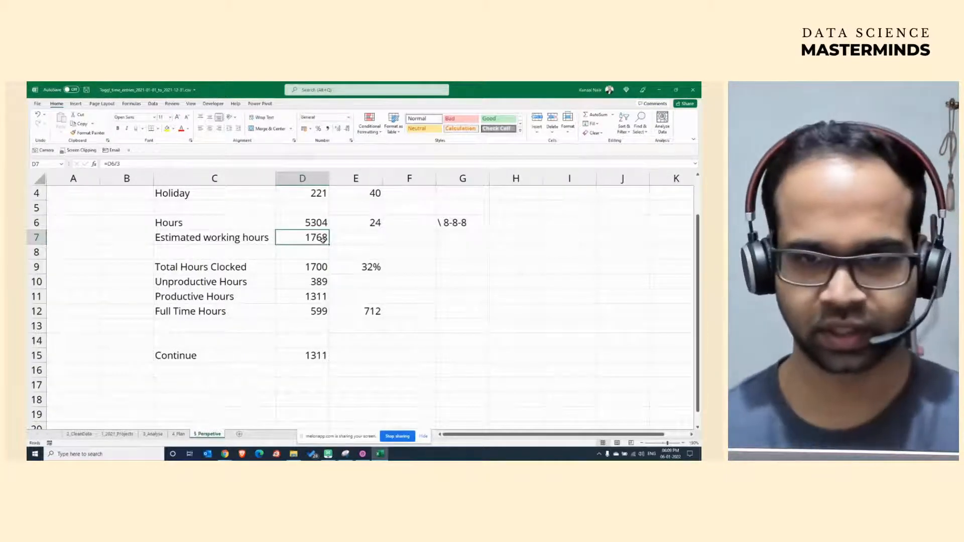
left_click(461, 221)
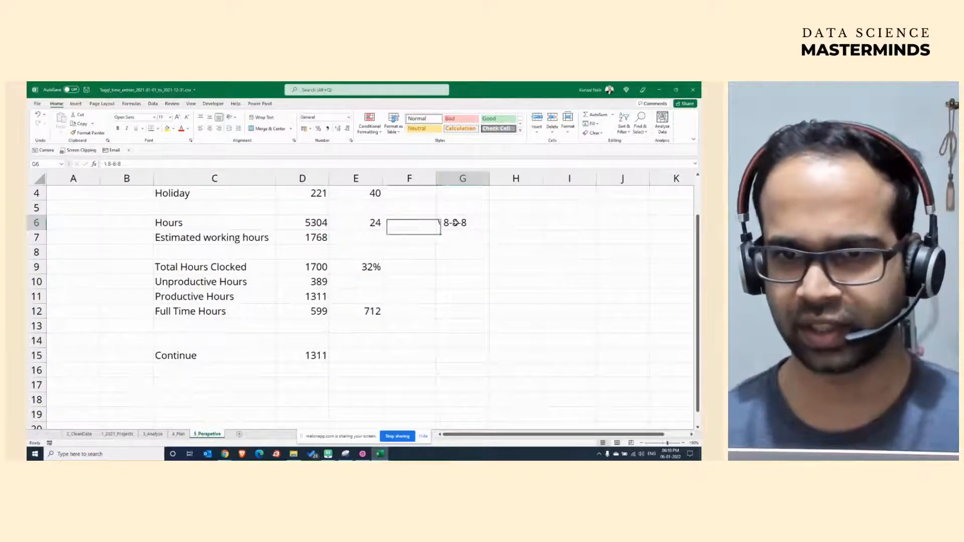
double_click(454, 222)
left_click_drag(454, 223, 478, 221)
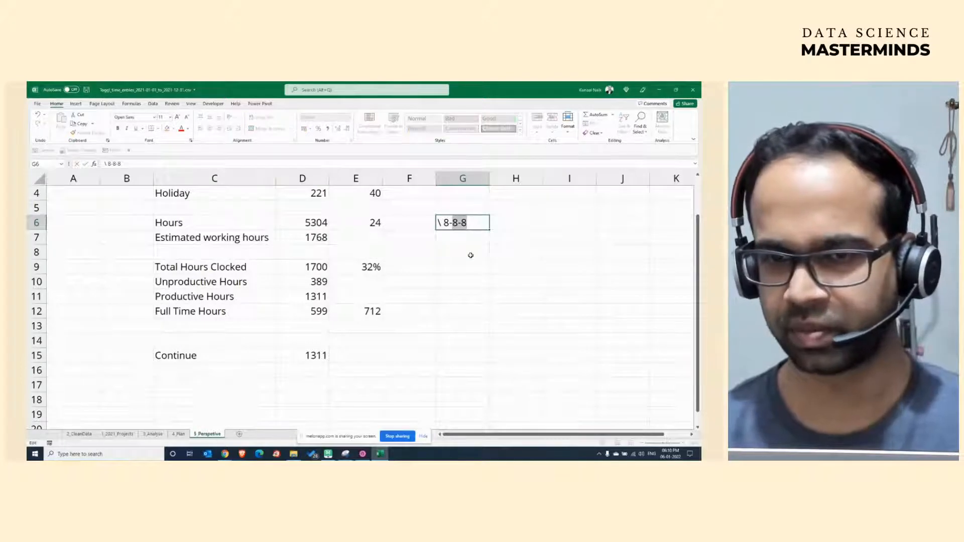
double_click(455, 223)
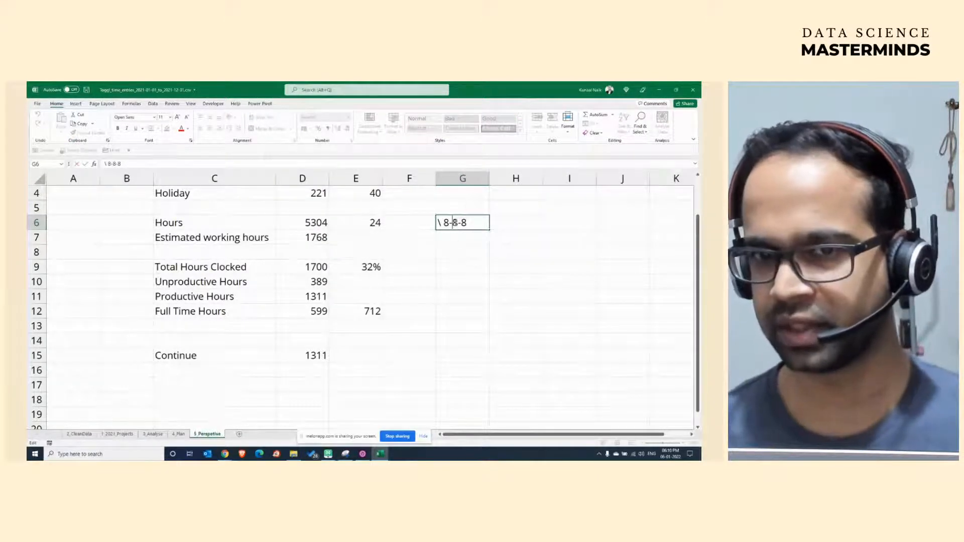
left_click(444, 282)
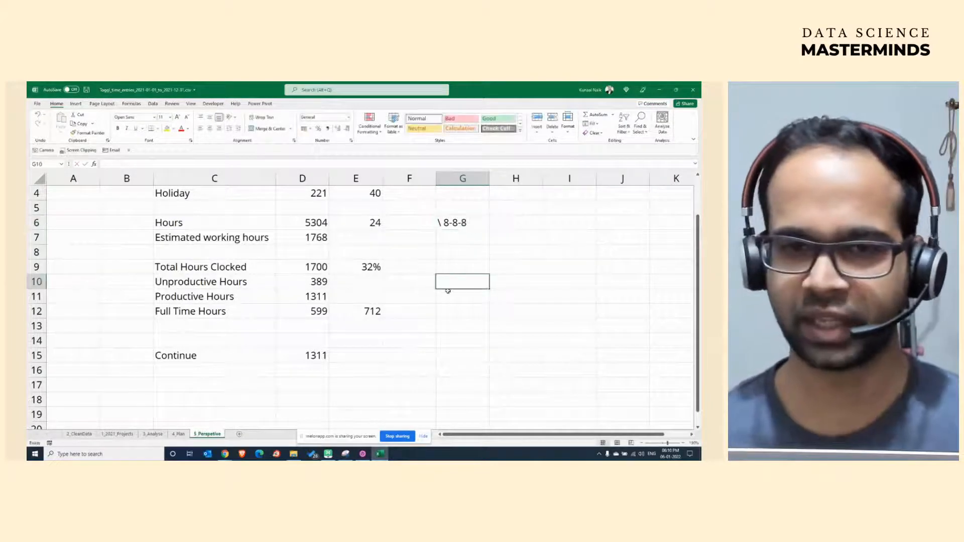
scroll(319, 317, "up", 1)
scroll(316, 318, "up", 1)
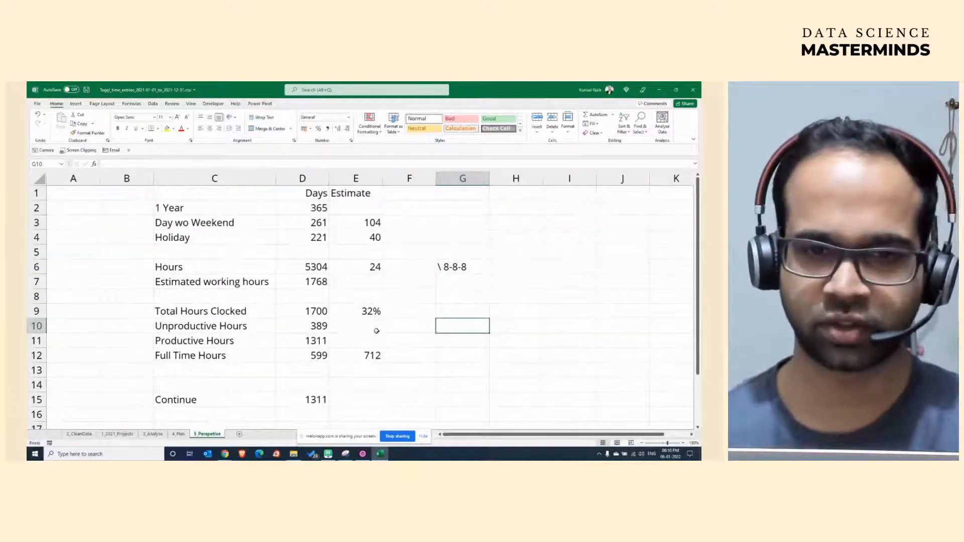
left_click_drag(321, 352, 386, 368)
left_click(458, 266)
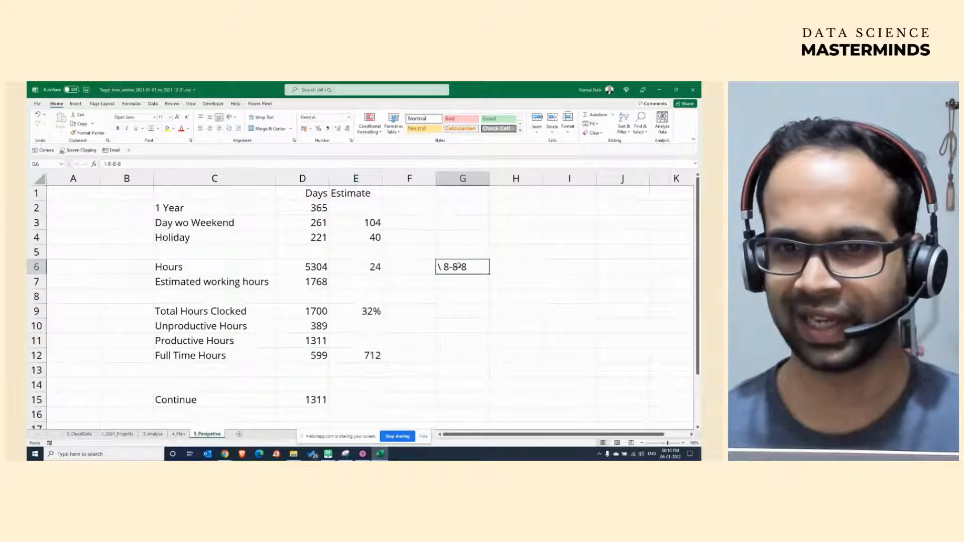
double_click(456, 266)
left_click_drag(452, 267, 473, 266)
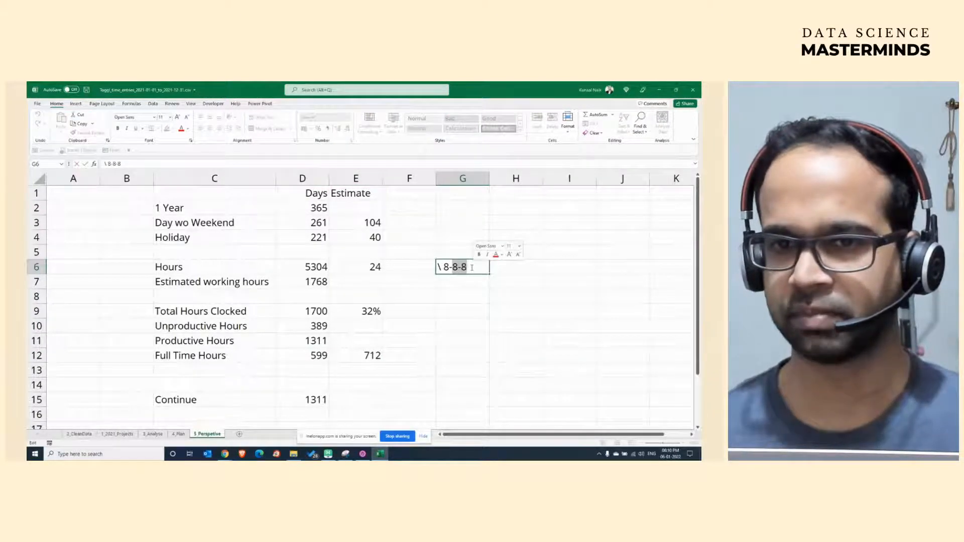
left_click_drag(452, 268, 470, 267)
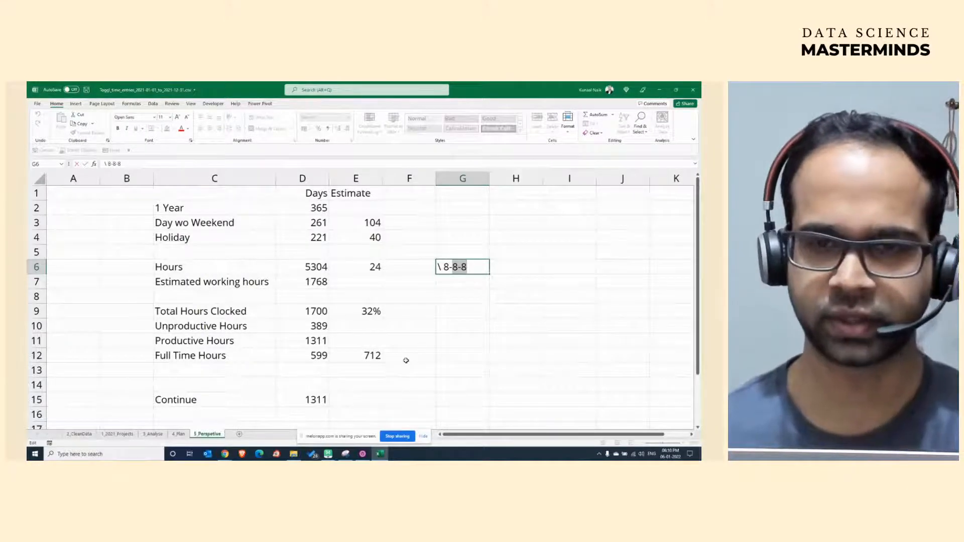
key("Escape")
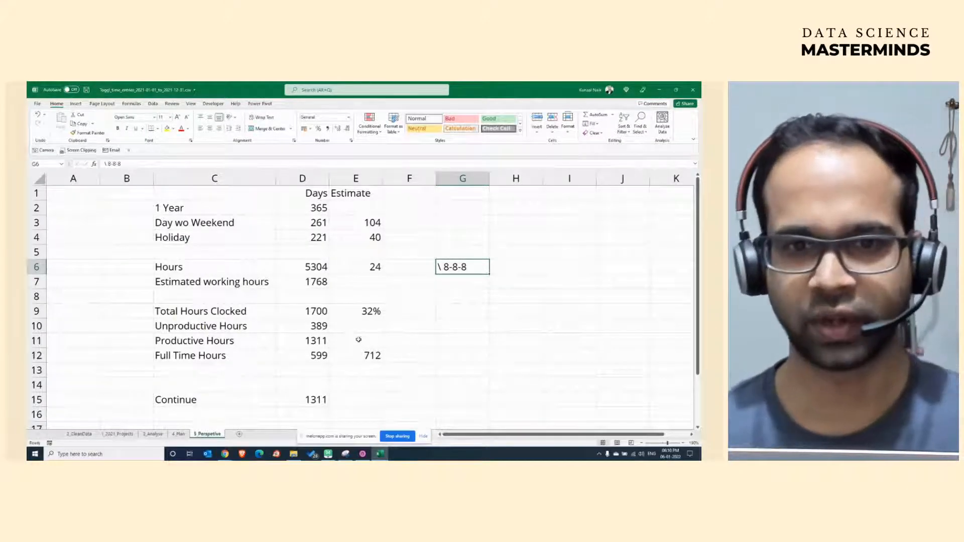
Review the Full Time Hours figures and their estimate together with the productive and unproductive hours in rows 10 to 12.
left_click(351, 354)
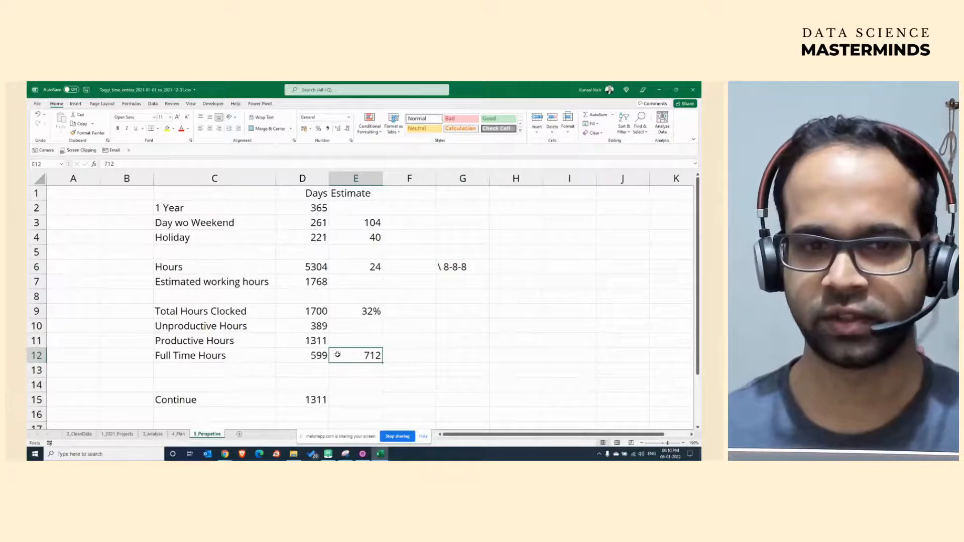
left_click(243, 352)
left_click(359, 354)
left_click(309, 355)
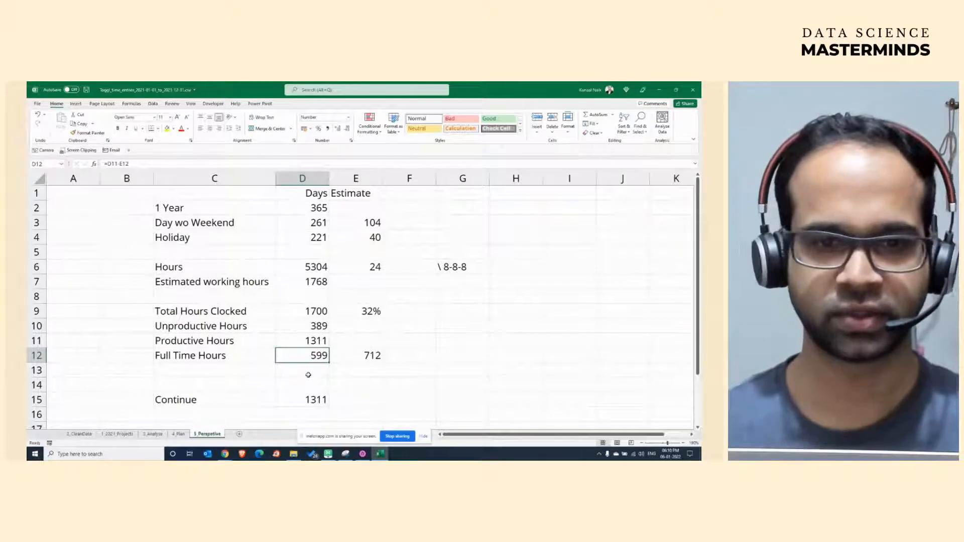
left_click_drag(353, 360, 265, 343)
left_click(331, 383)
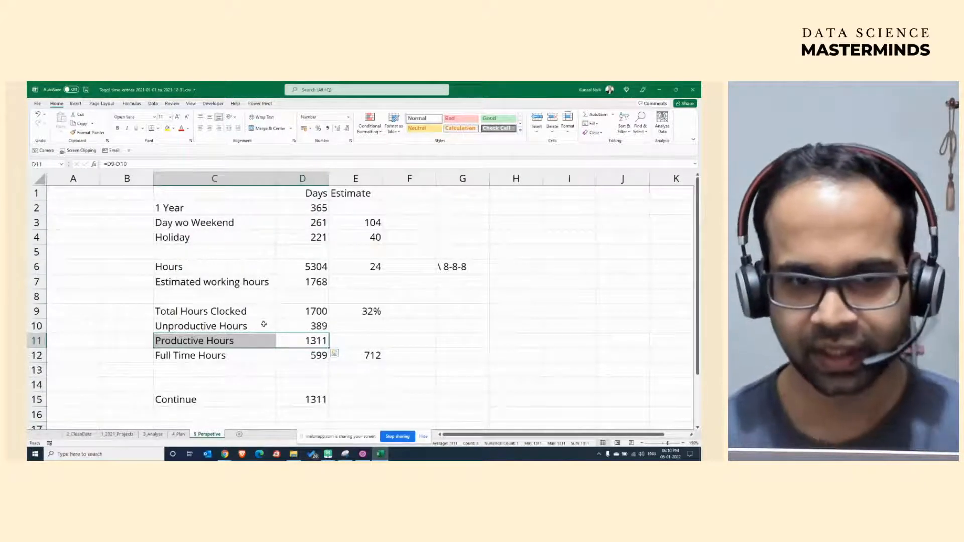
mouse_move(266, 326)
left_mouse_down()
mouse_move(287, 326)
mouse_move(261, 327)
left_mouse_up()
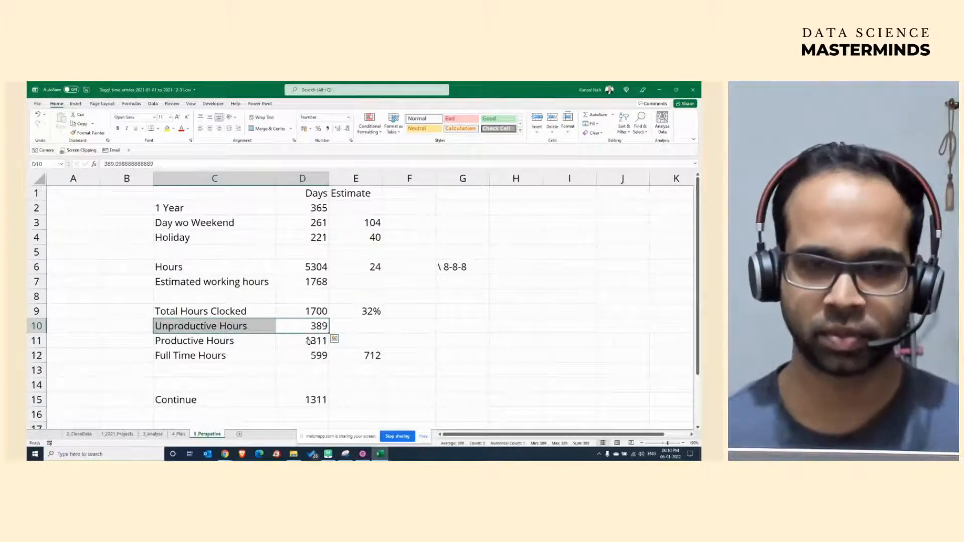
left_click_drag(309, 341, 311, 355)
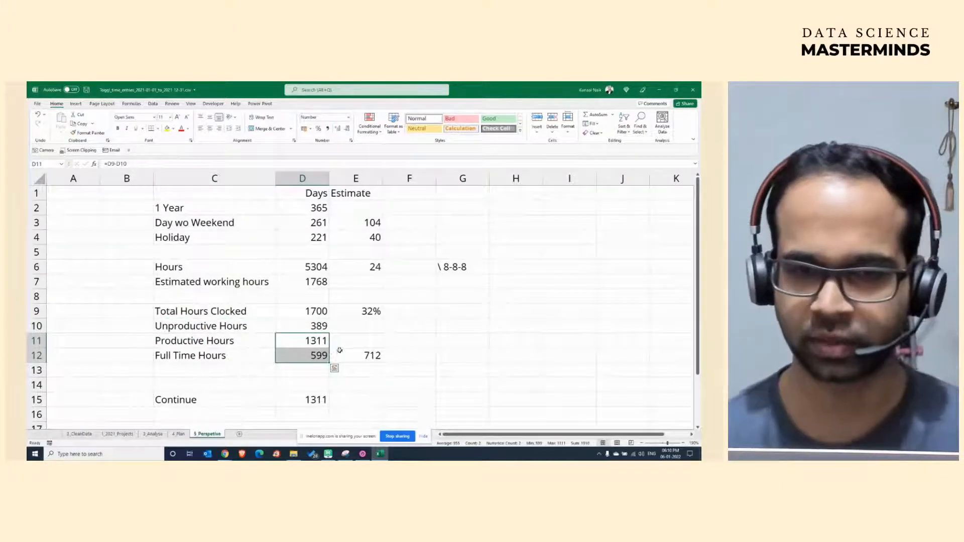
left_click(323, 357)
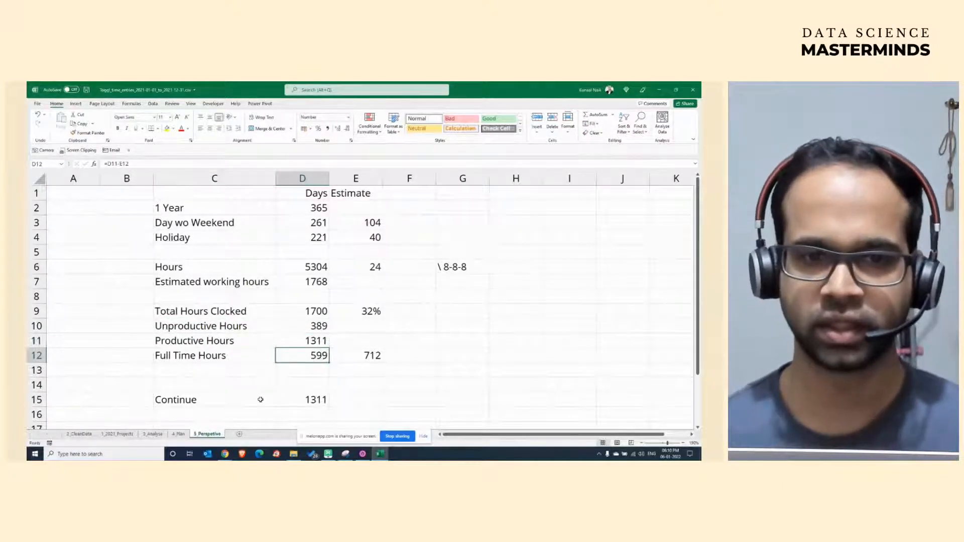
Clear the Continue label and its value from C15:D15.
left_click(261, 399)
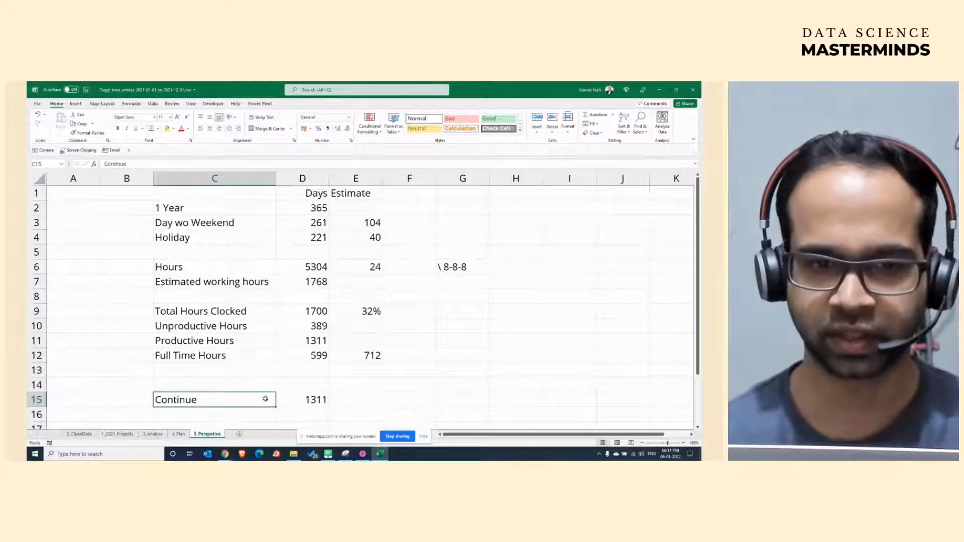
left_click_drag(263, 400, 294, 399)
key("Delete")
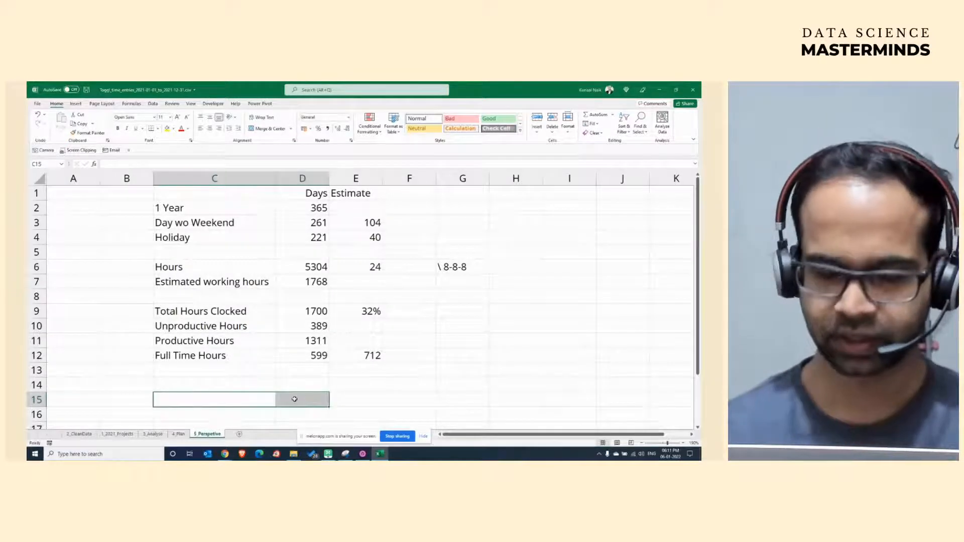
Make the Productive Hours label and value in C11:D11 bold.
left_click(236, 329)
left_click_drag(312, 341, 257, 341)
key("ctrl+b")
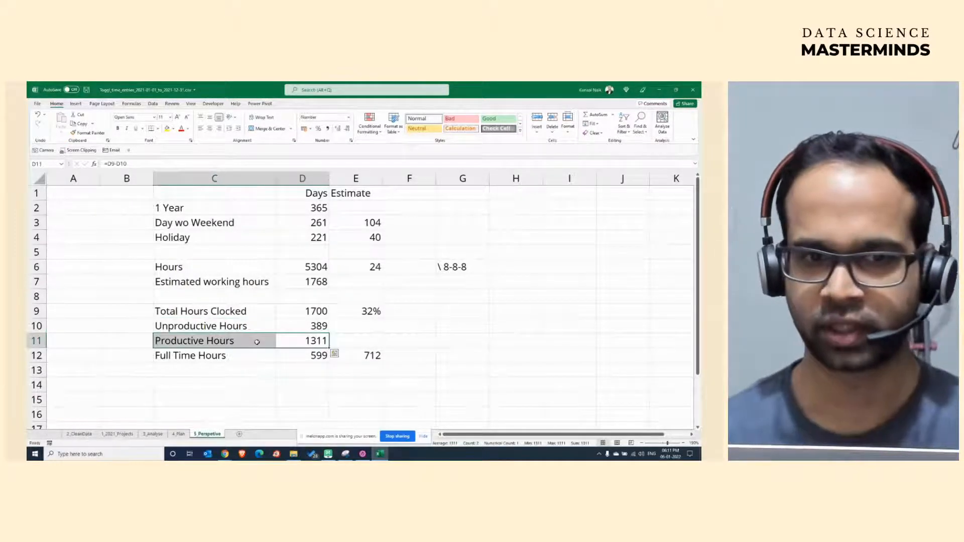
left_click(277, 375)
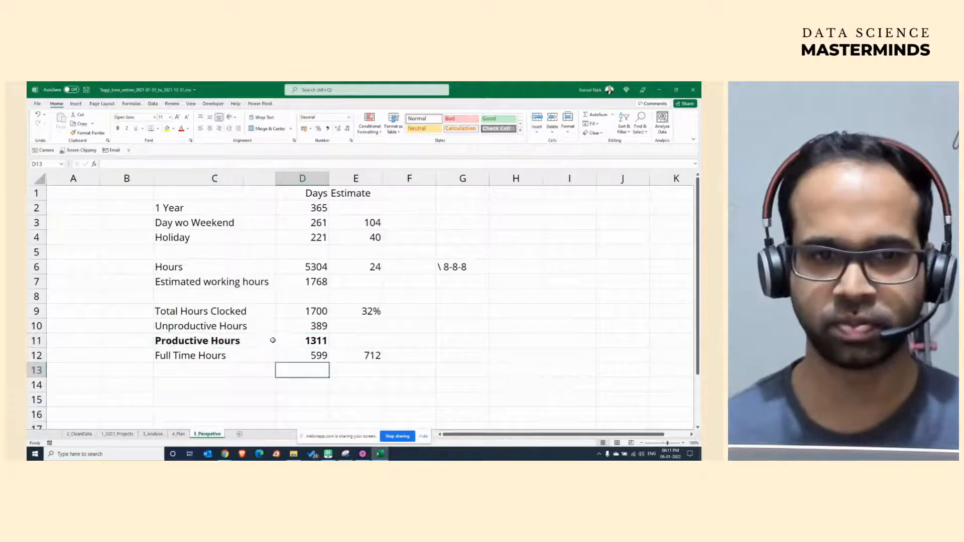
left_click_drag(264, 339, 306, 336)
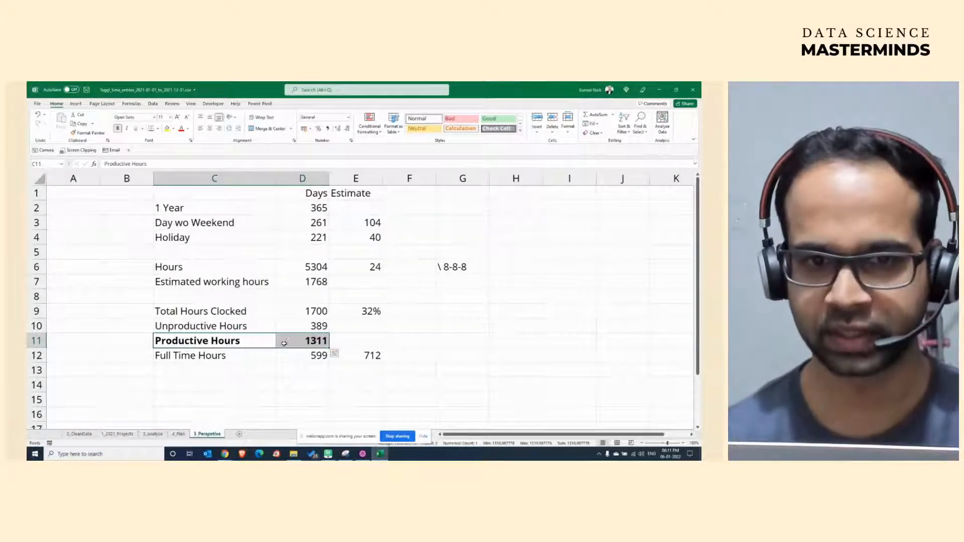
left_click_drag(285, 343, 263, 341)
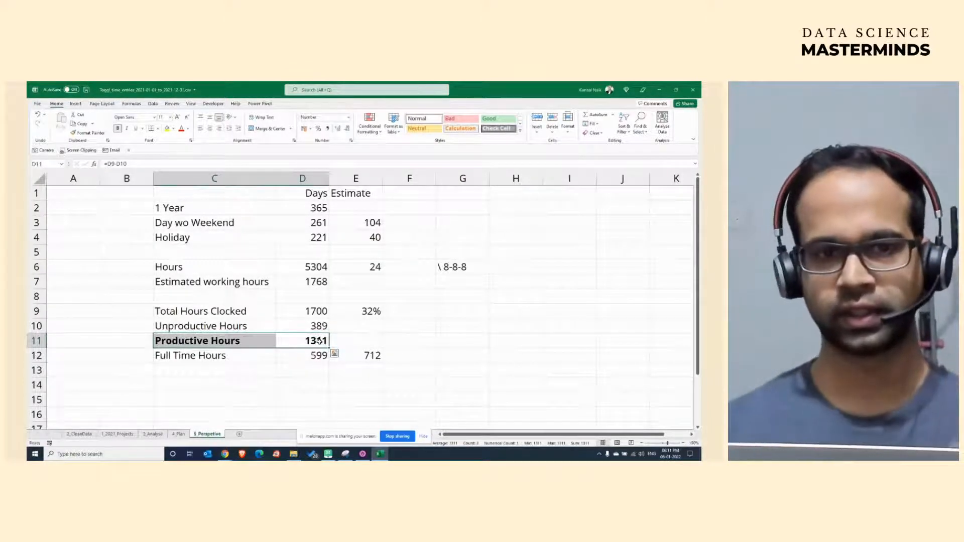
Enter the label "Goal - Plan Project Hours" in C14.
left_click(215, 385)
type("Goal ")
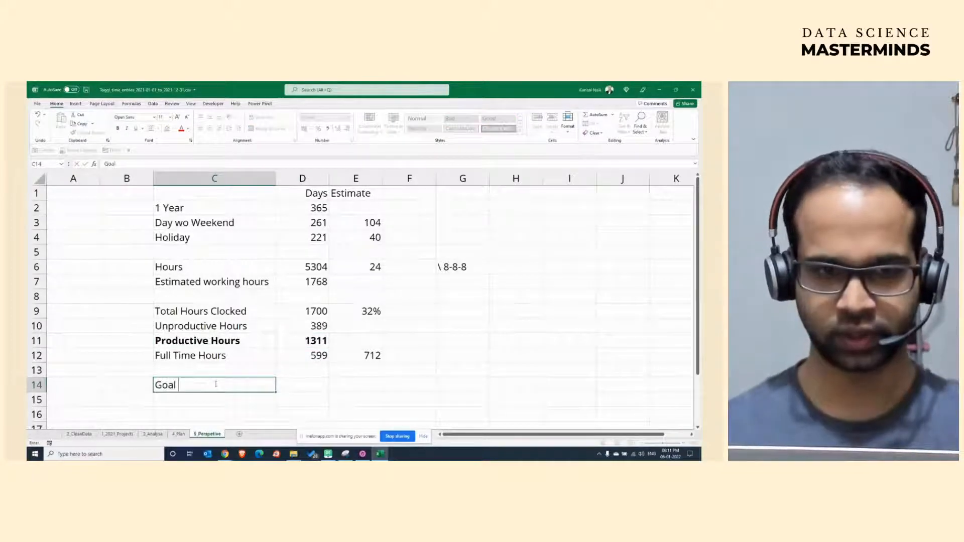
type("- Plan for")
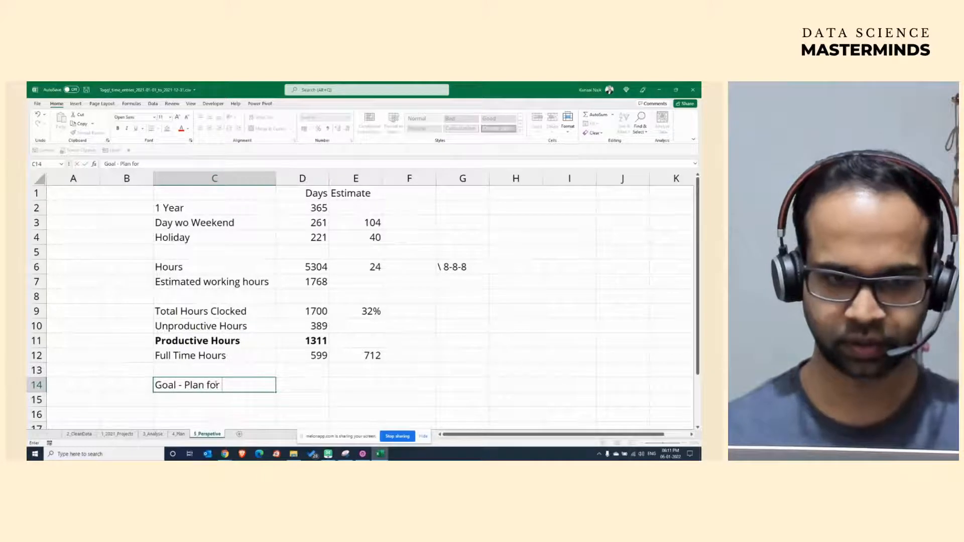
key("BackSpace")
key("BackSpace")
key("BackSpace")
type("Projevt")
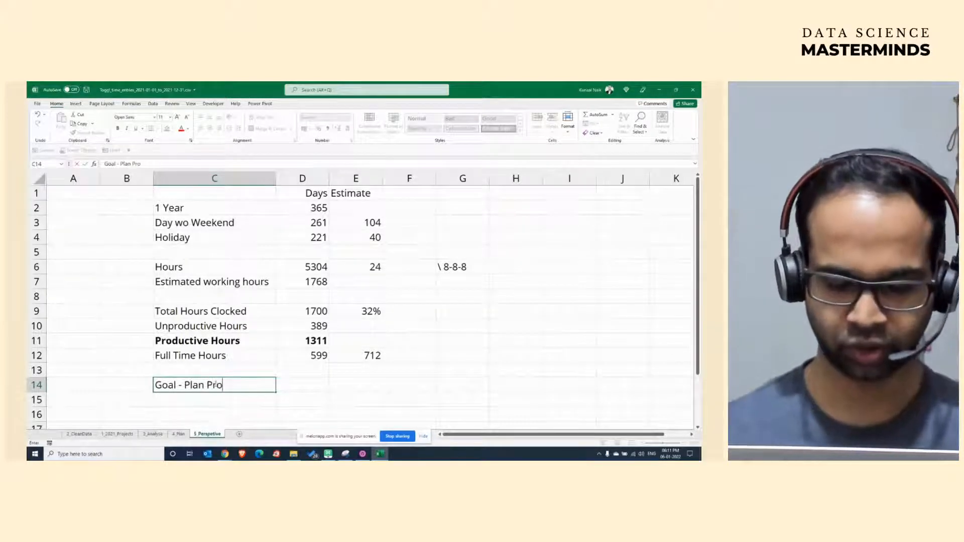
key("BackSpace")
key("BackSpace")
type("ct Hours")
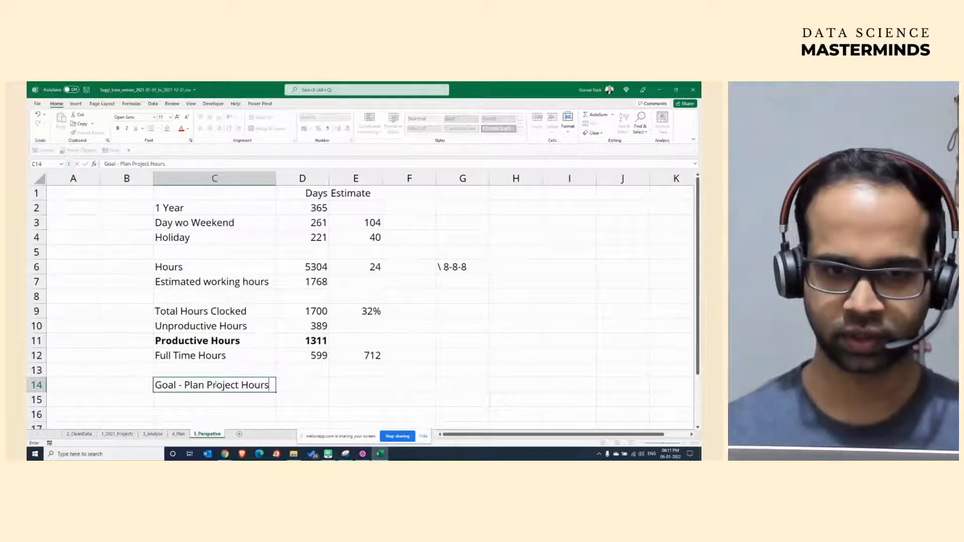
key("Return")
Enter "1400 Hours" in D14 as the value of the project hours goal.
key("Up")
key("Right")
type("1")
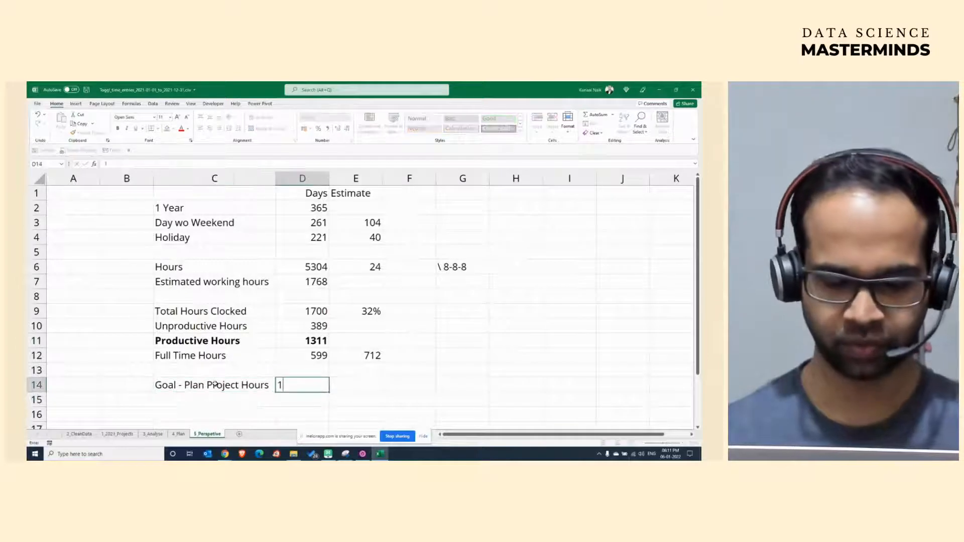
type("400 Hours")
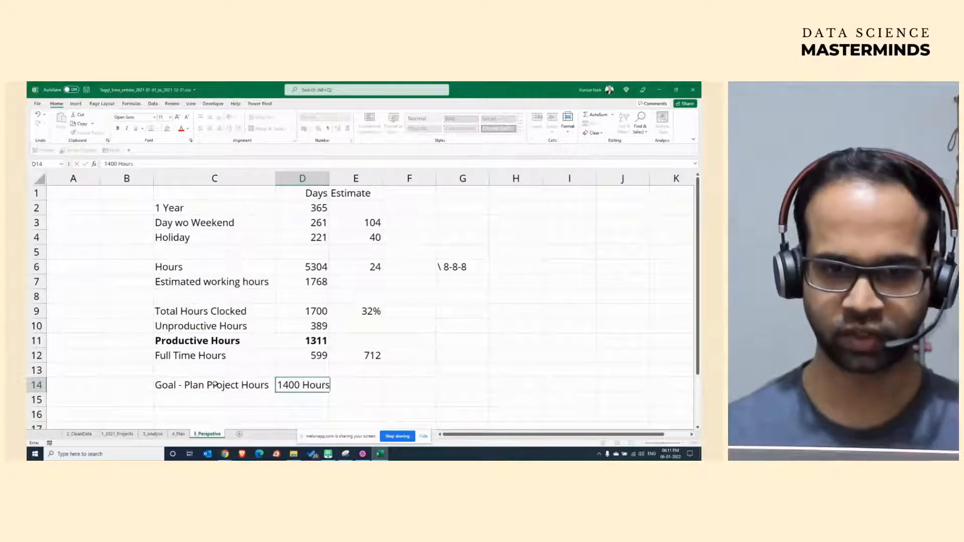
key("Return")
Make the goal row C14:D14 bold and auto-fit the widths of columns C and D.
left_click_drag(279, 384, 261, 384)
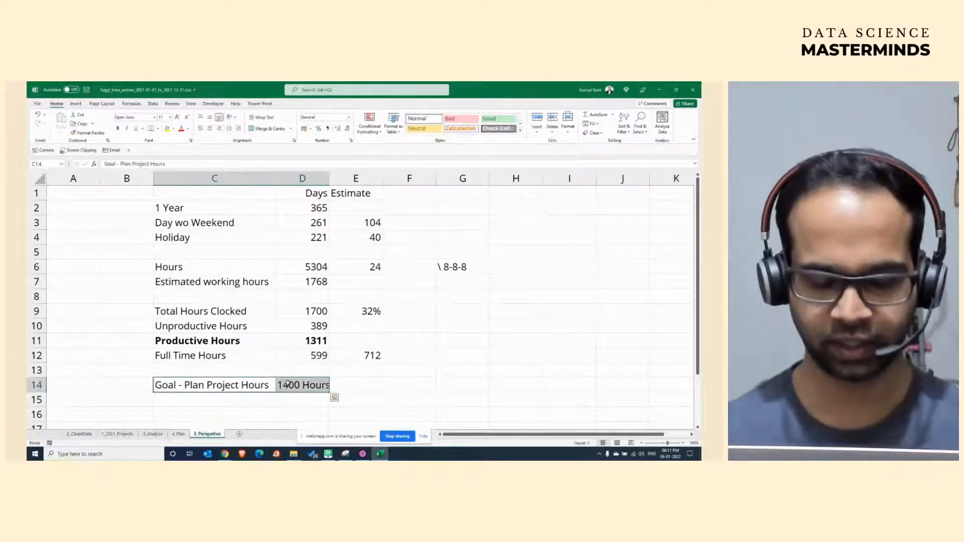
key("ctrl+b")
left_click(301, 385)
left_click_drag(267, 181, 302, 179)
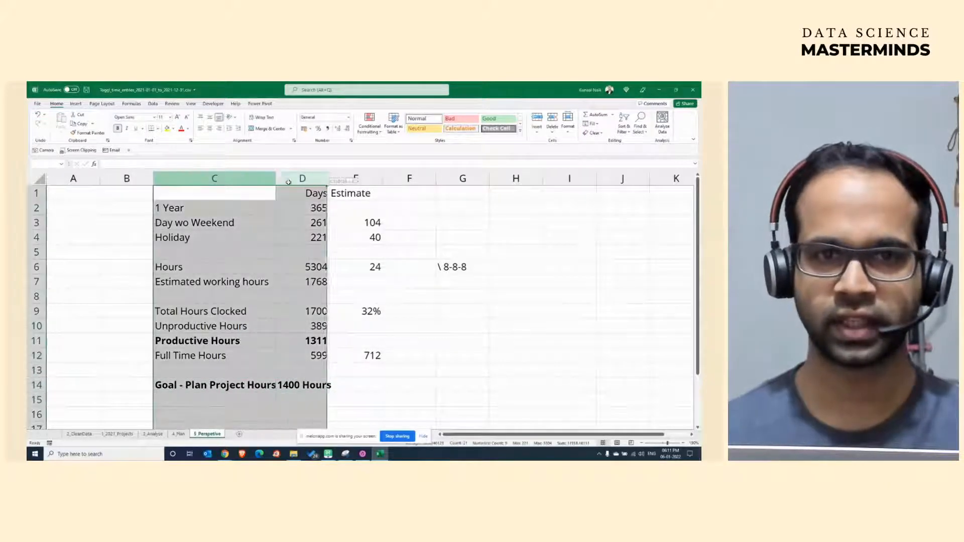
double_click(276, 178)
Right-align the goal label and value in C14:D14.
left_click_drag(314, 389, 276, 385)
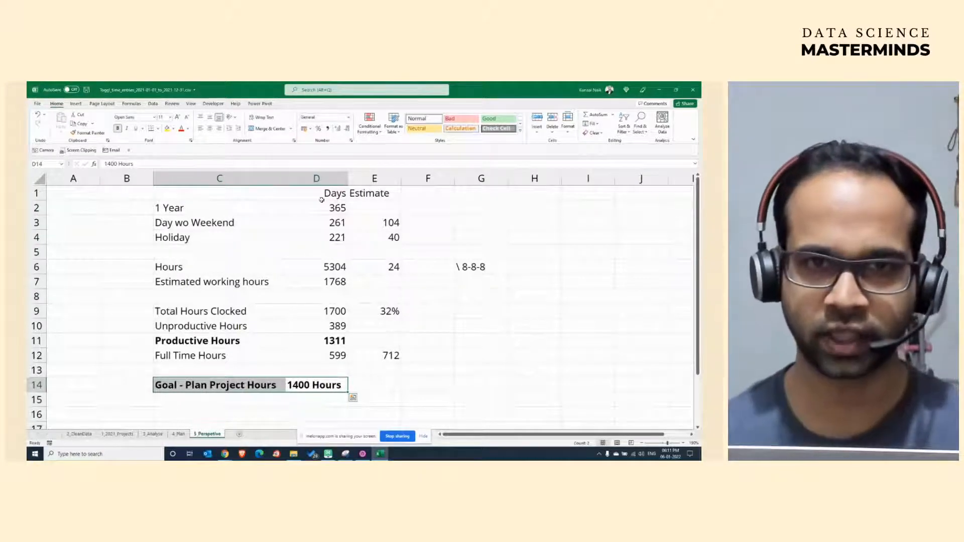
left_click(219, 128)
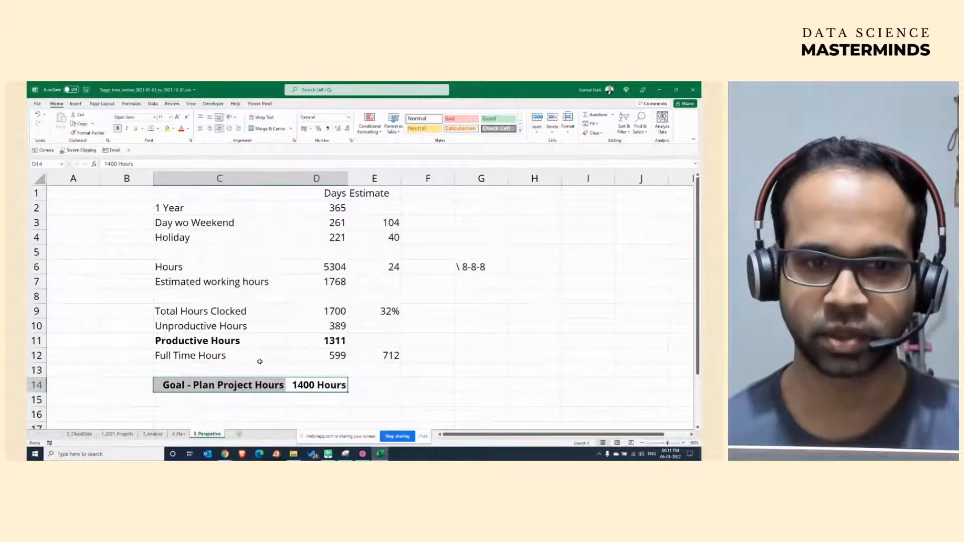
left_click(257, 382)
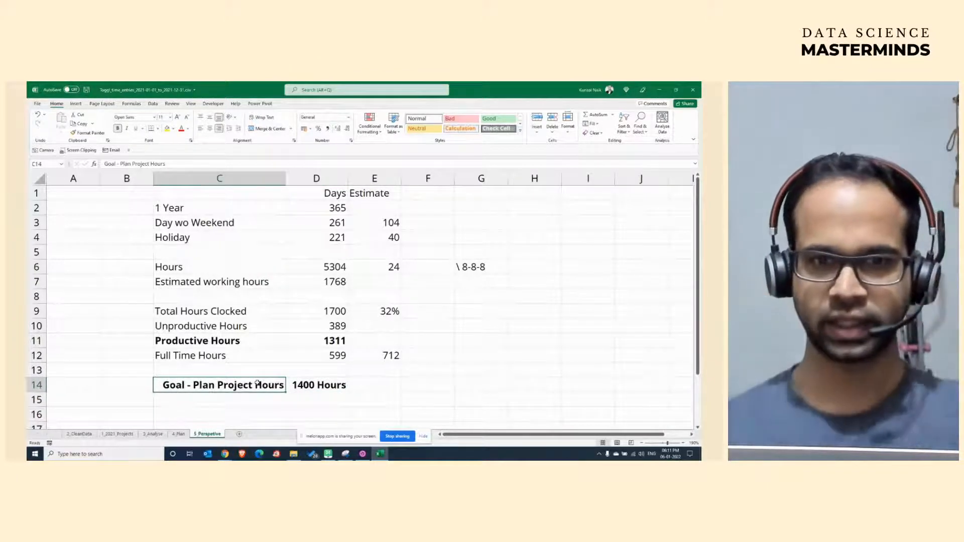
left_click(383, 387)
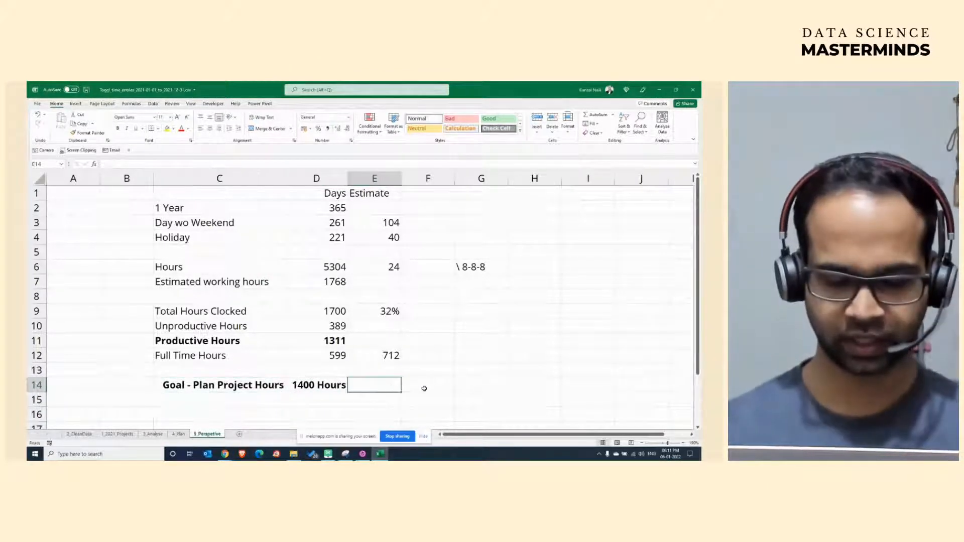
Enter "Full Time Job + DS Course + YouTube" in E14 as the breakdown of the project hours goal.
type("Fulle")
key("BackSpace")
key("BackSpace")
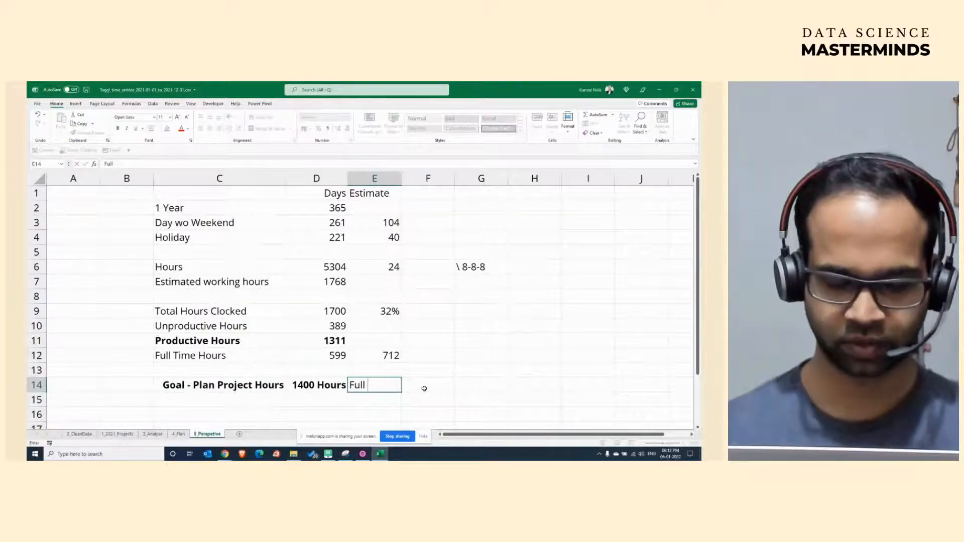
type("Time Job ")
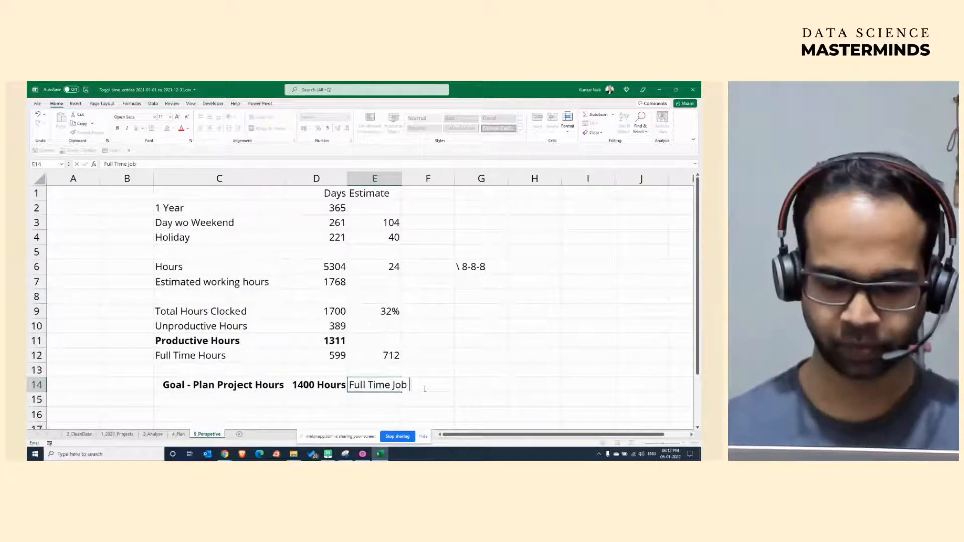
type("+ ")
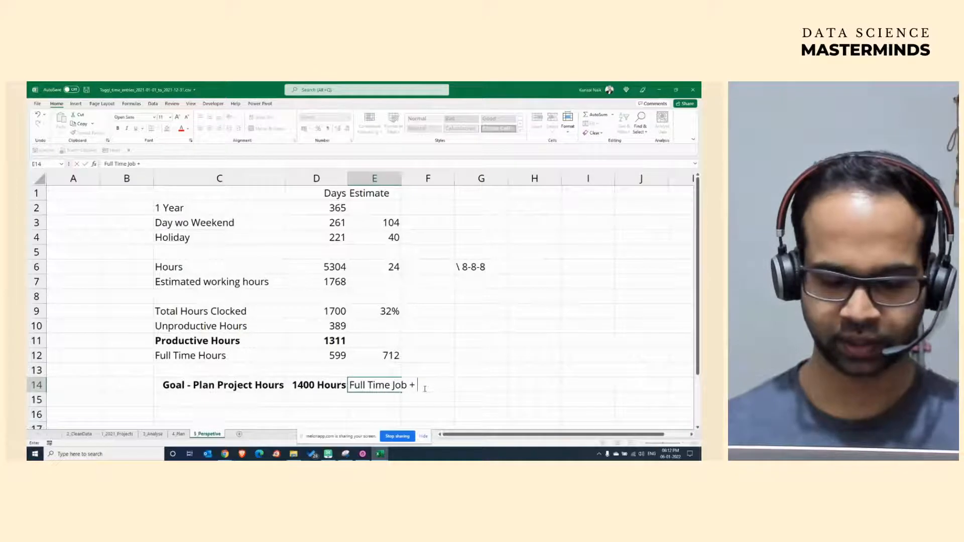
type("Cou")
key("BackSpace")
key("BackSpace")
key("BackSpace")
type("DS ")
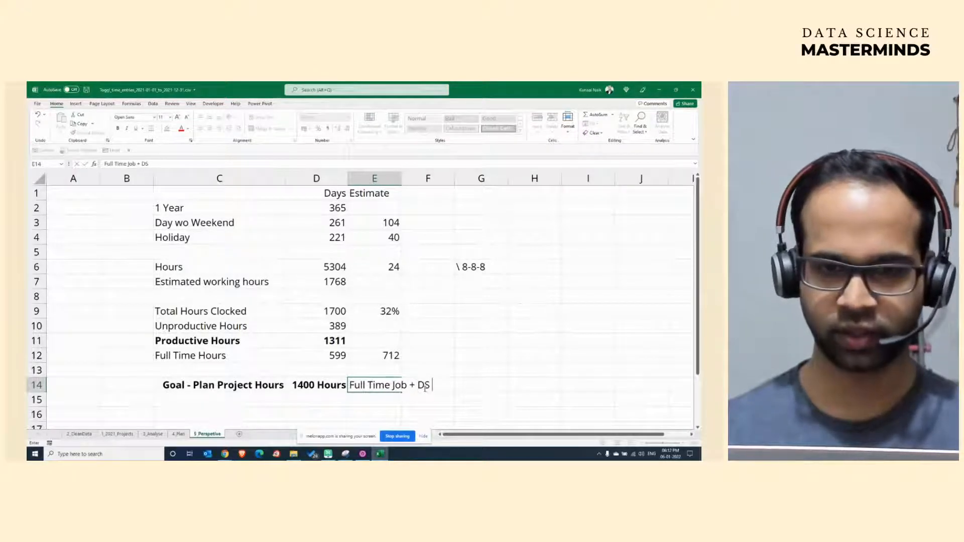
type("Course + Y")
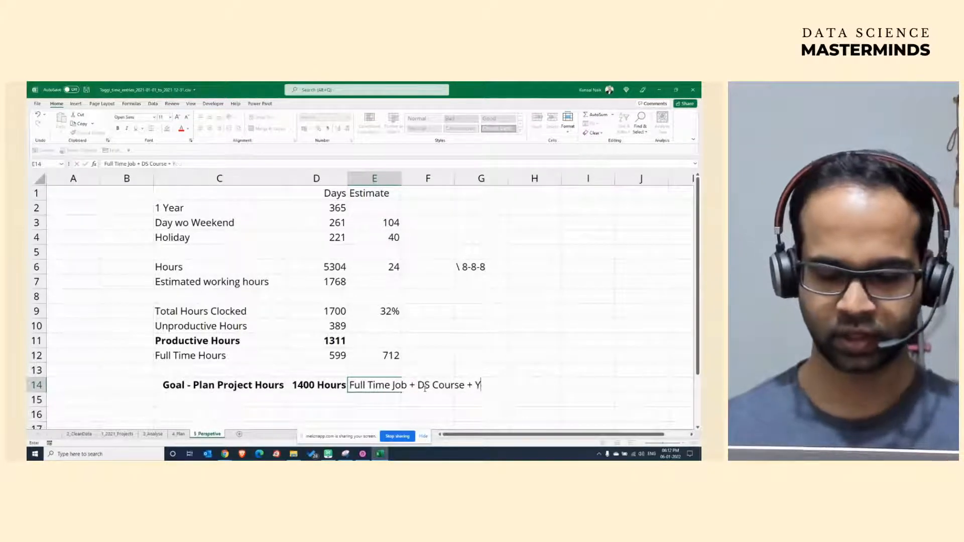
type("ouTube")
key("Return")
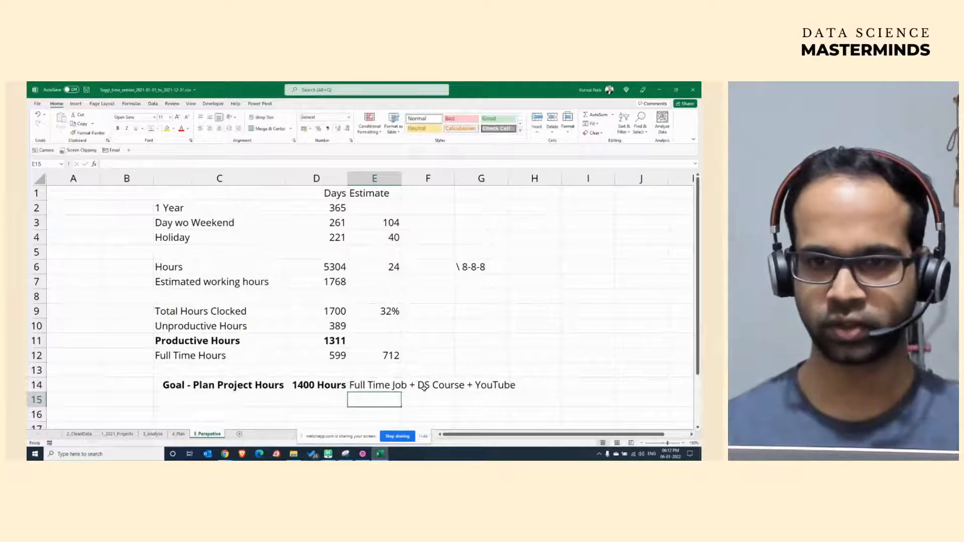
Extend the breakdown in E14 by appending "/Podcast + Marketing" to the existing text.
key("Up")
key("F2")
type("/P")
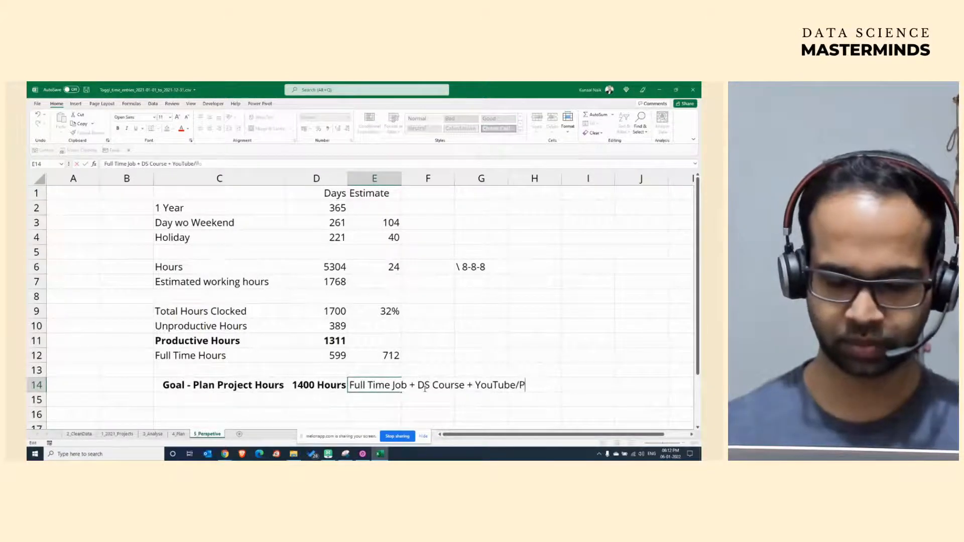
type("odcast")
key("Return")
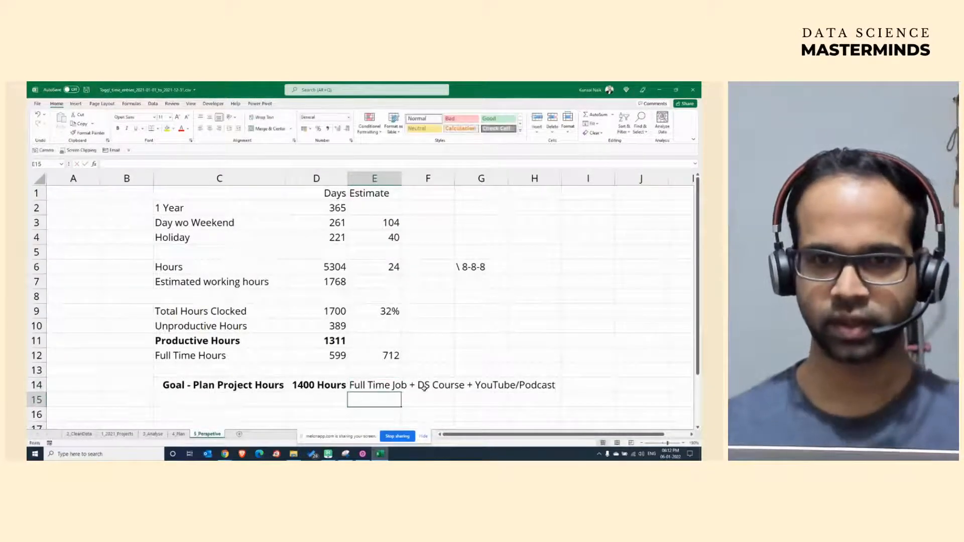
key("Up")
key("F2")
key("BackSpace")
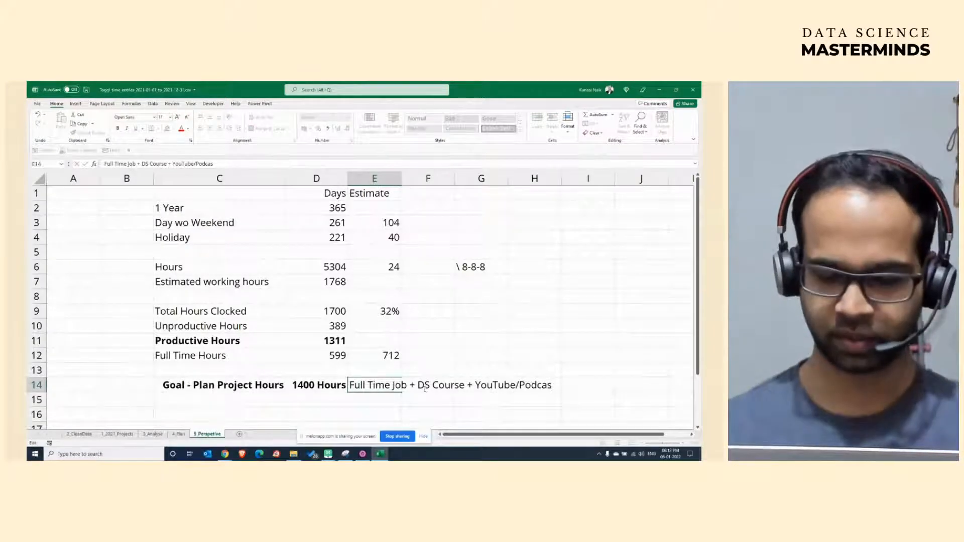
type("t +")
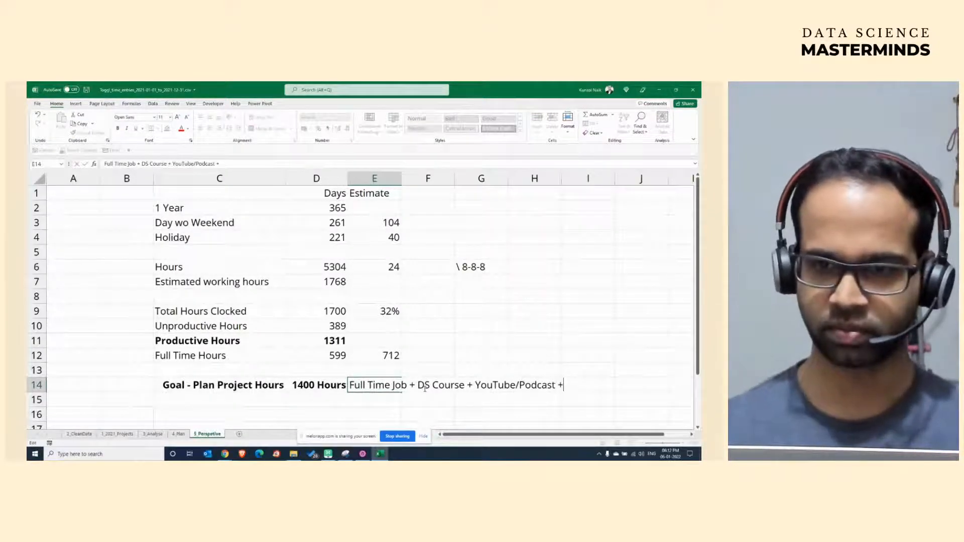
type(" Marketing")
key("Return")
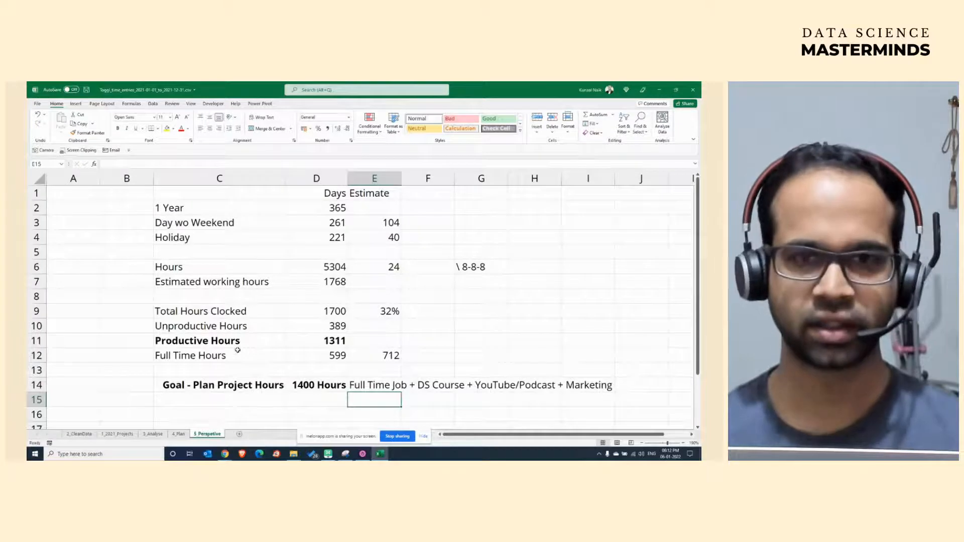
Switch to the EdrawMind mind map and add the subtopic "Plan for 1400 Hours in a year" under "4/ Plan".
left_click(323, 455)
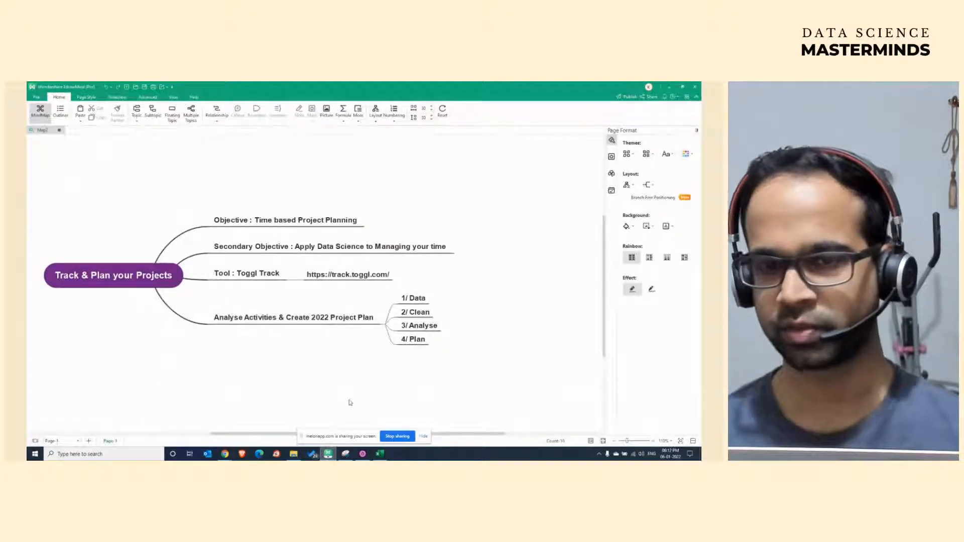
left_click(410, 339)
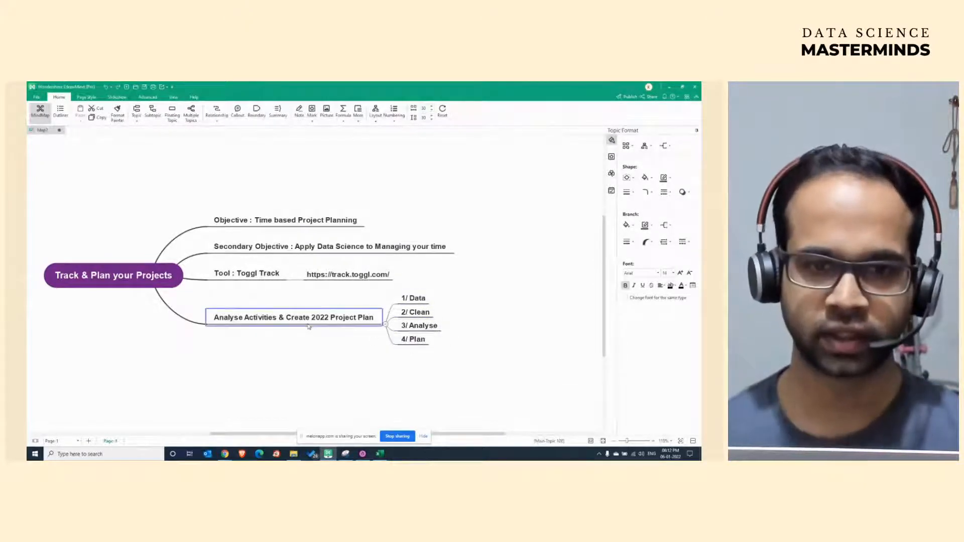
key("Tab")
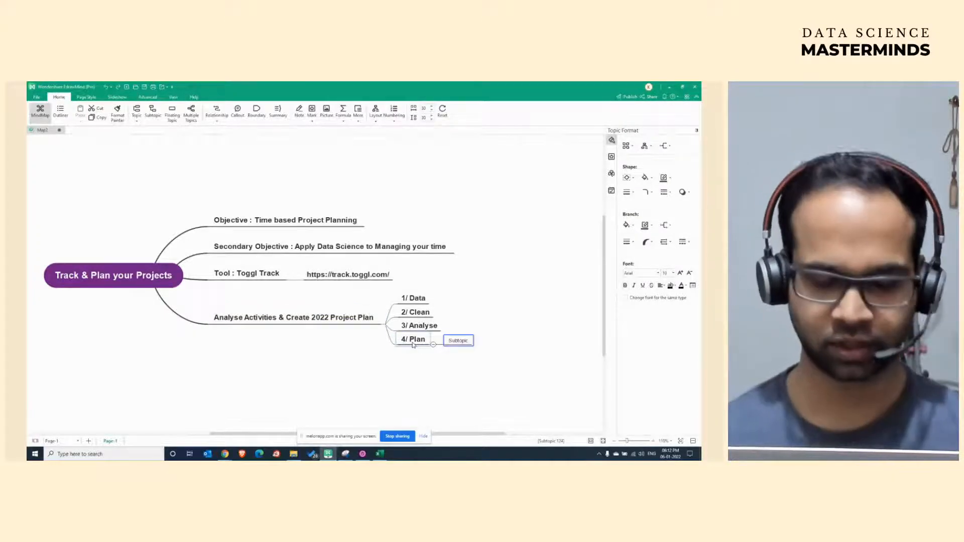
type("Plan")
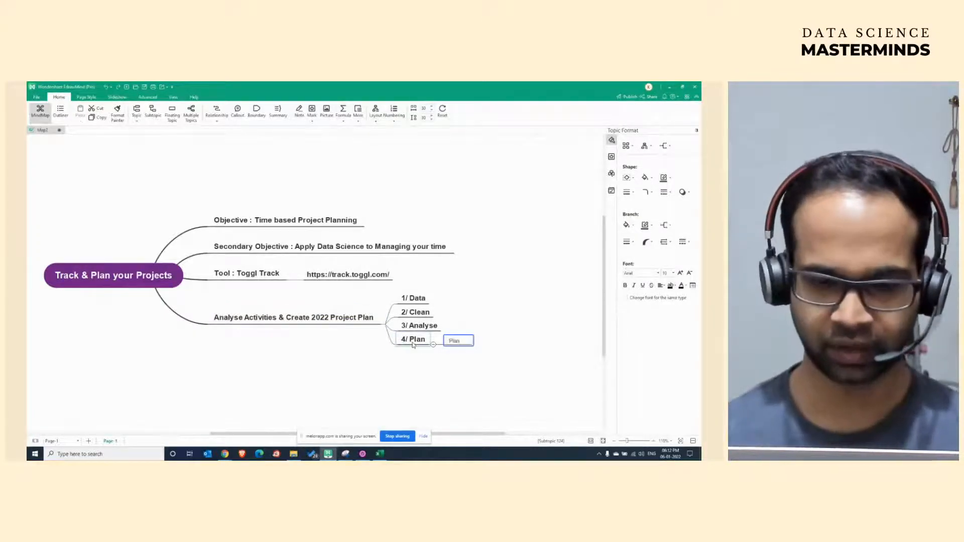
type(" for 140")
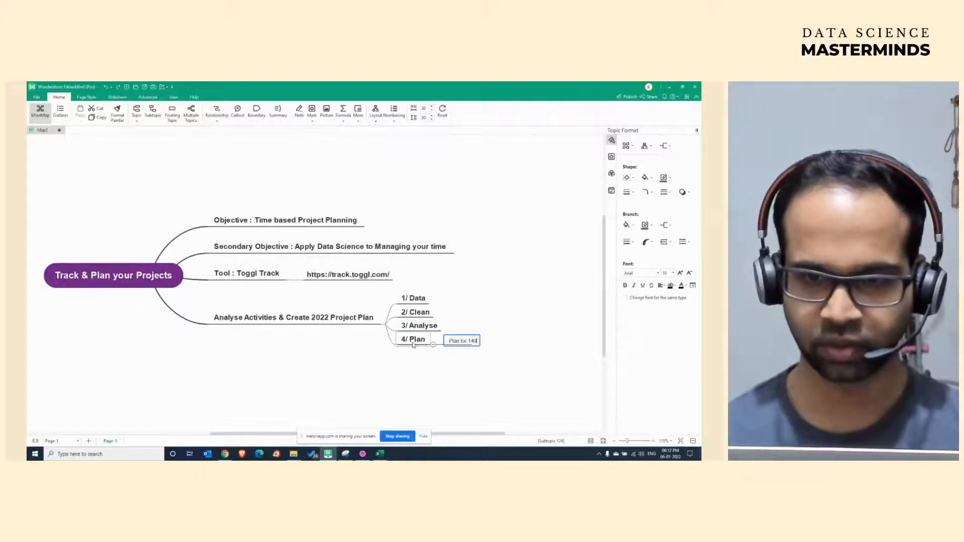
type("0 Hours in a")
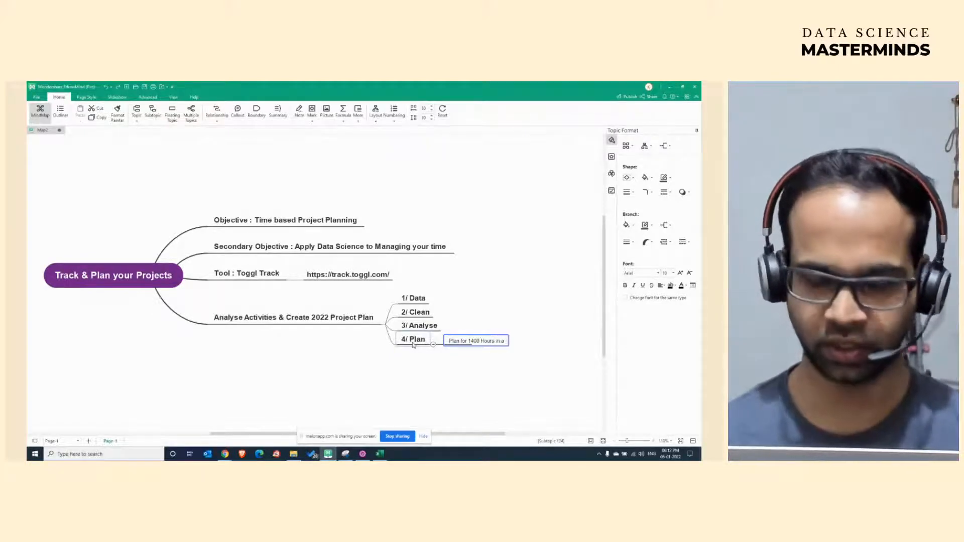
type(" year")
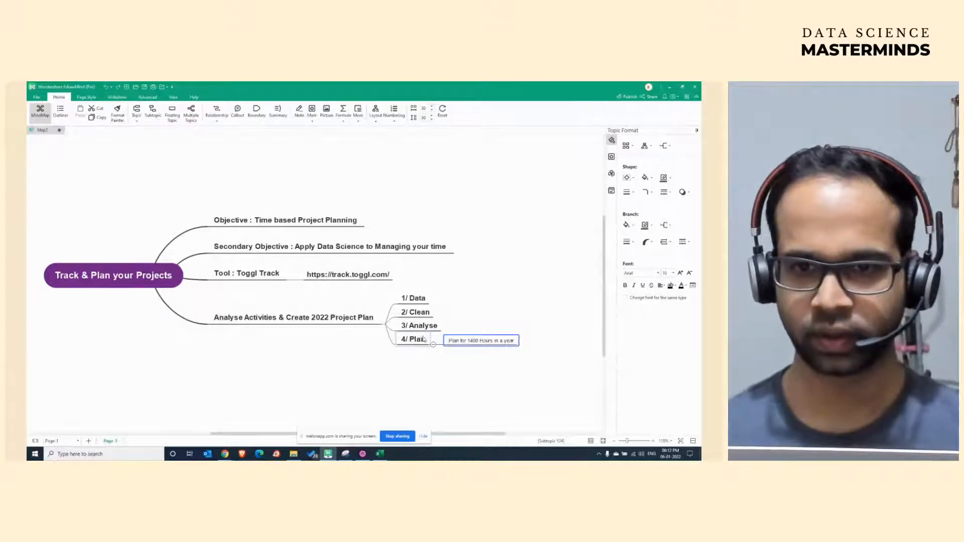
key("Return")
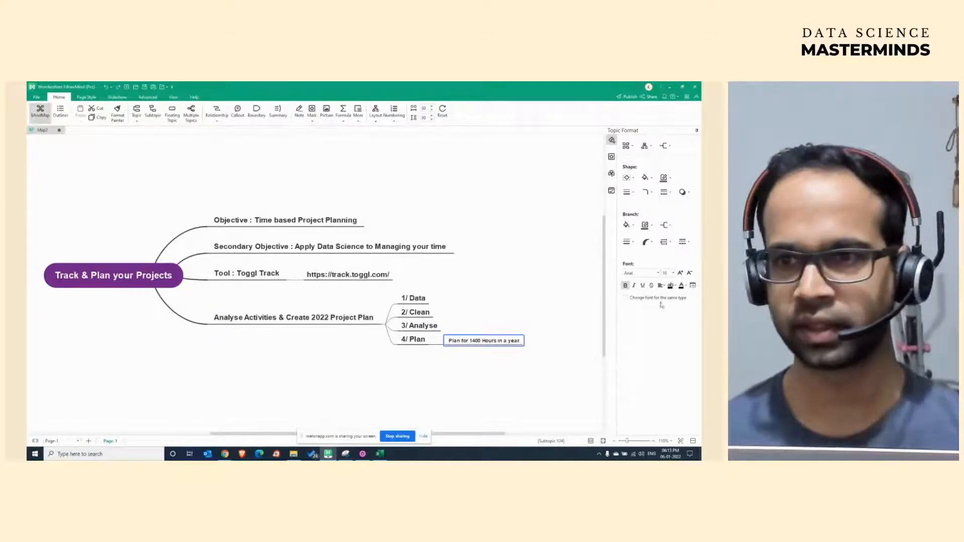
Copy the formatting of the "4/ Plan" topic onto its 1400-hours subtopic with Format Painter.
left_click(413, 344)
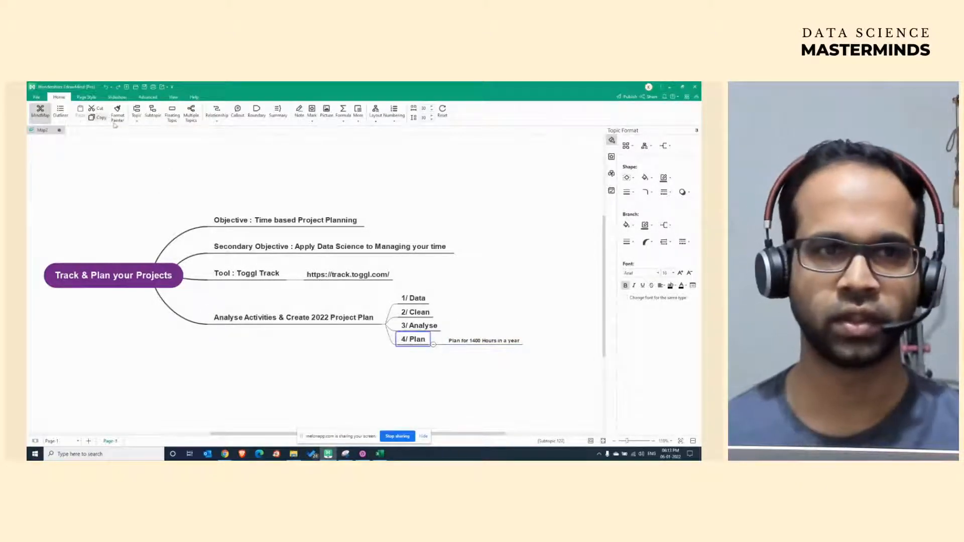
left_click(117, 112)
left_click(484, 341)
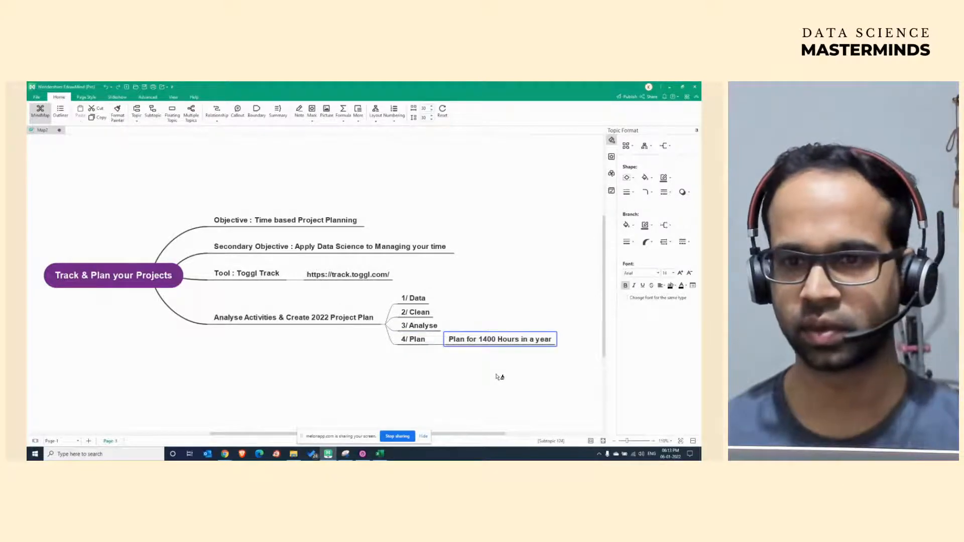
left_click(493, 378)
left_click(489, 345)
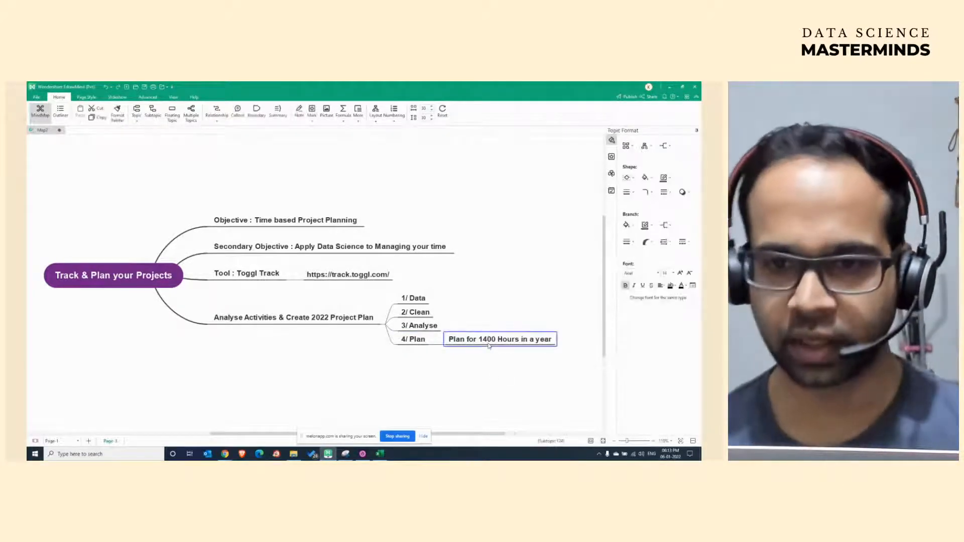
Switch back to the Excel workbook and review the columns of the time entries in the 2_CleanData sheet.
left_click(380, 455)
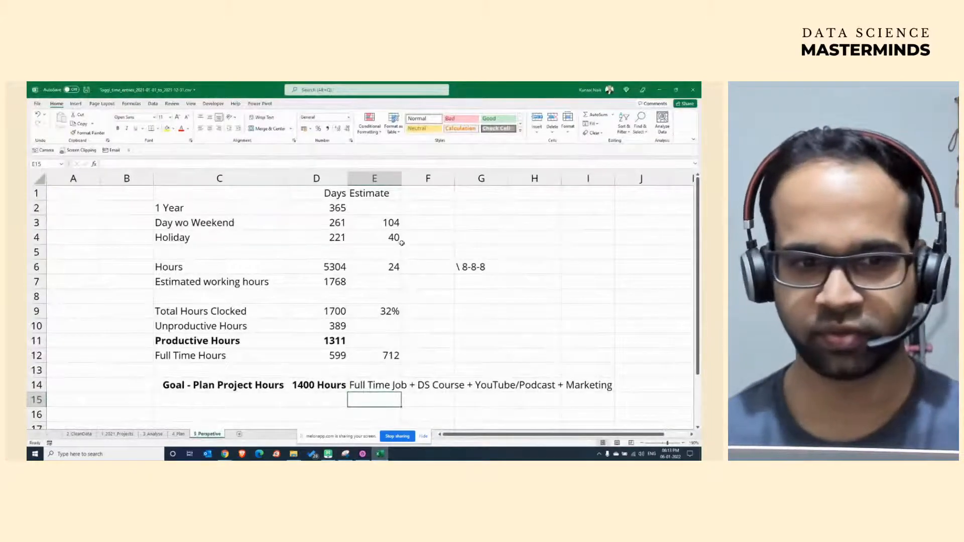
left_click(81, 434)
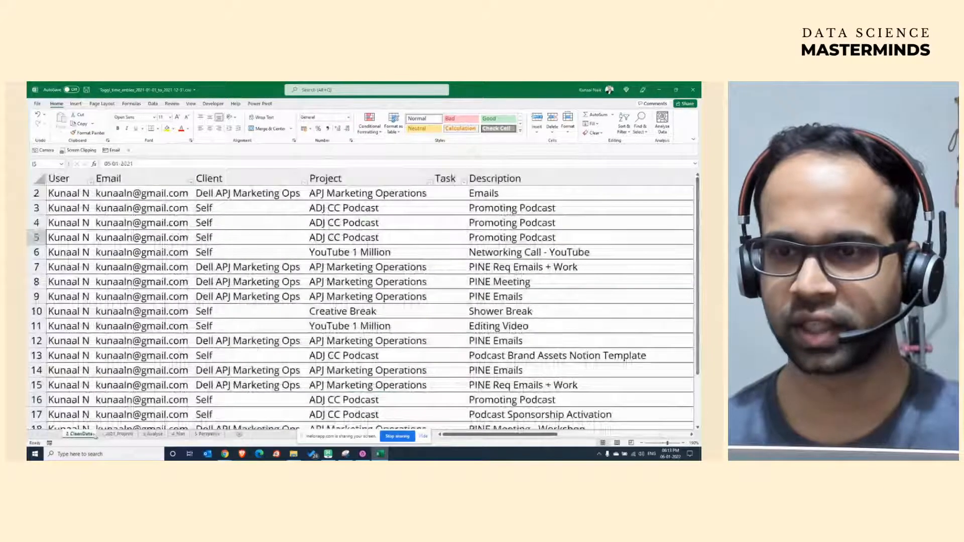
left_click(641, 443)
left_click(641, 444)
left_click(641, 444)
left_click(641, 444)
left_click(642, 443)
left_click(642, 444)
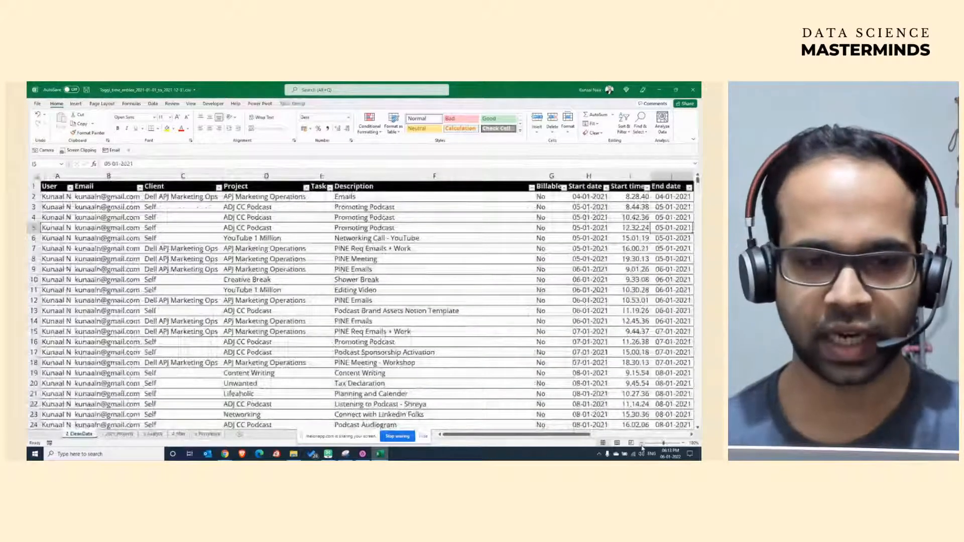
left_click(642, 445)
left_click(642, 445)
left_click(642, 445)
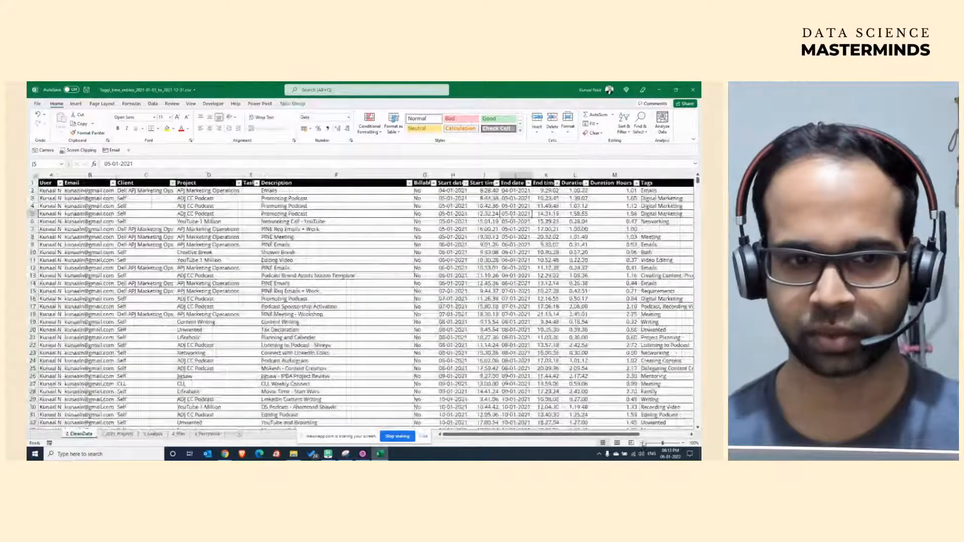
Filter the projects table in the 4_Plan sheet to show only the Continue and Start categories.
left_click(119, 434)
left_click(152, 434)
left_click(179, 435)
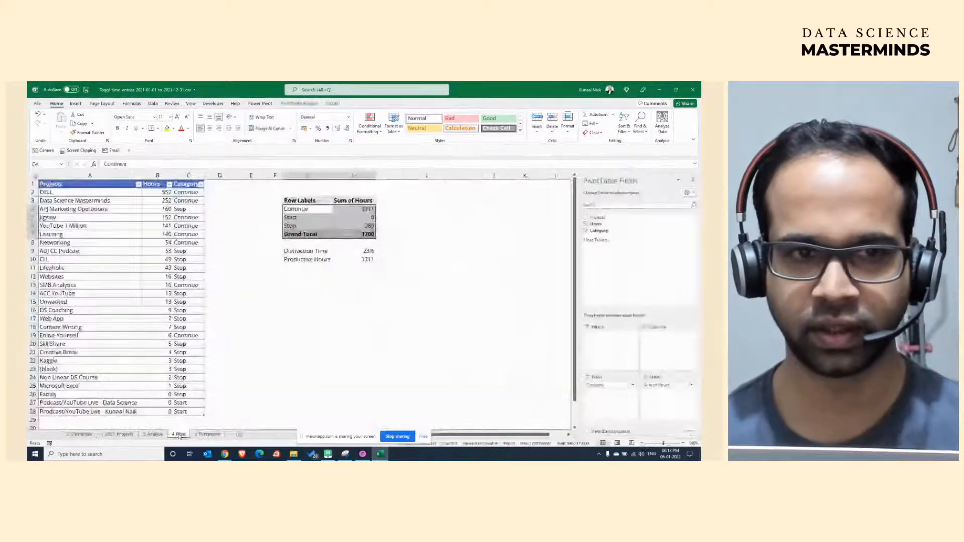
left_click(201, 184)
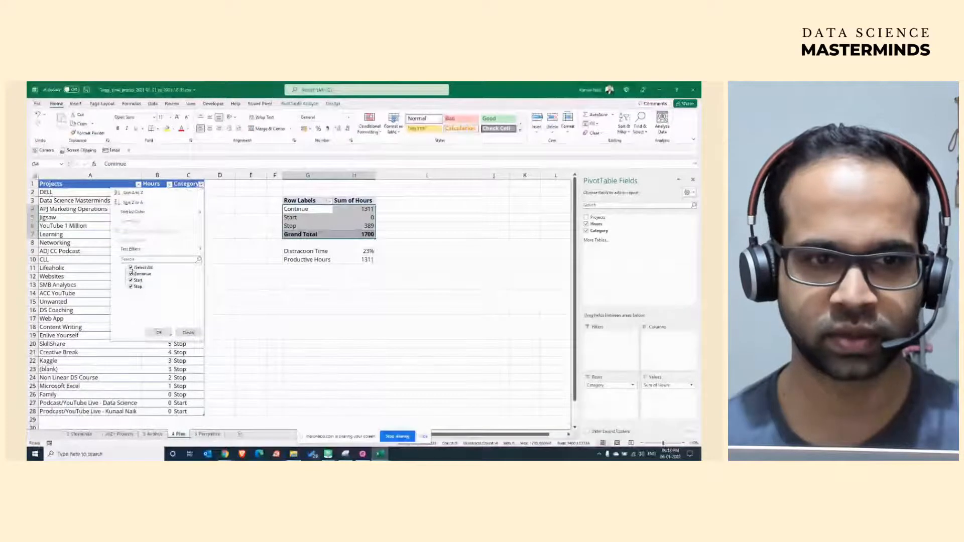
left_click(131, 268)
left_click(131, 279)
left_click(132, 274)
left_click(159, 332)
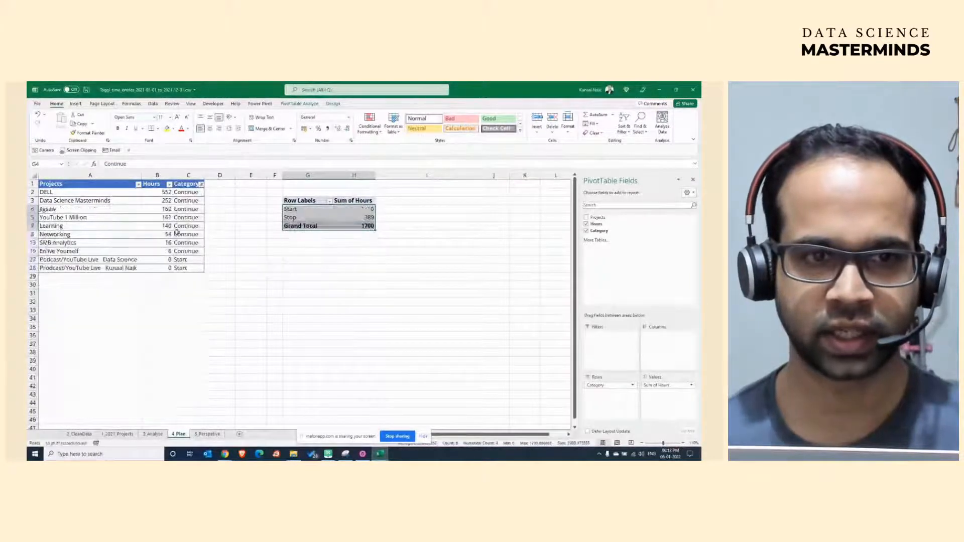
Examine the hours of the filtered Continue and Start projects by selecting their cells.
left_click_drag(164, 194, 158, 269)
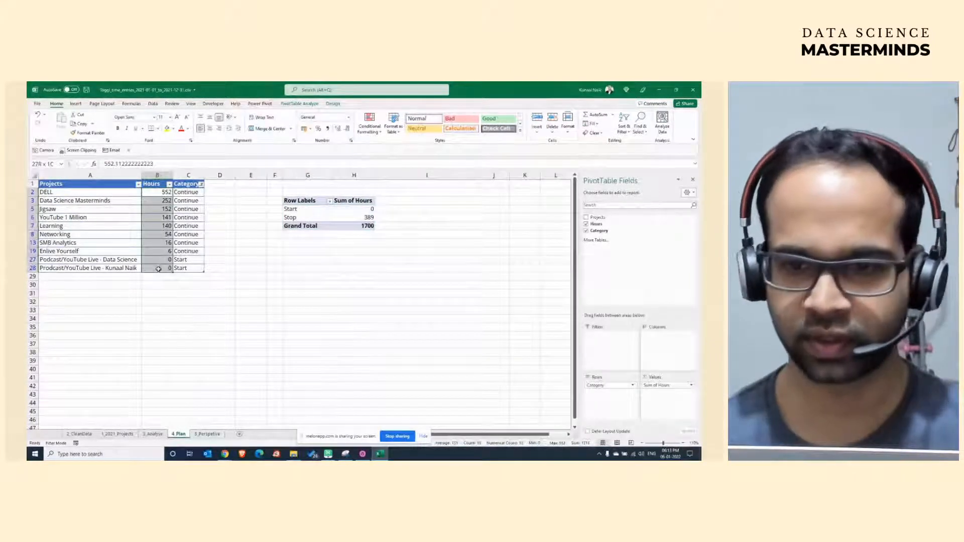
left_click(138, 234)
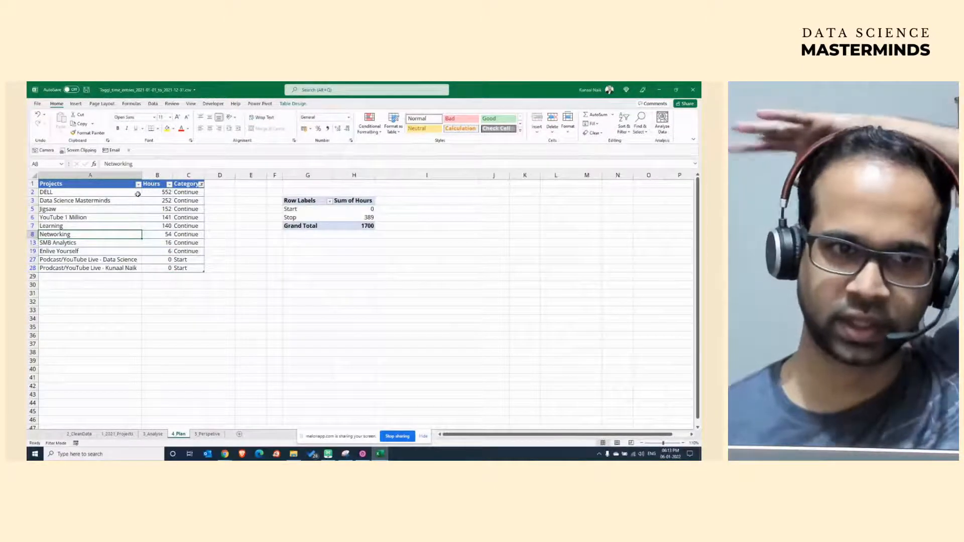
left_click_drag(139, 195, 156, 269)
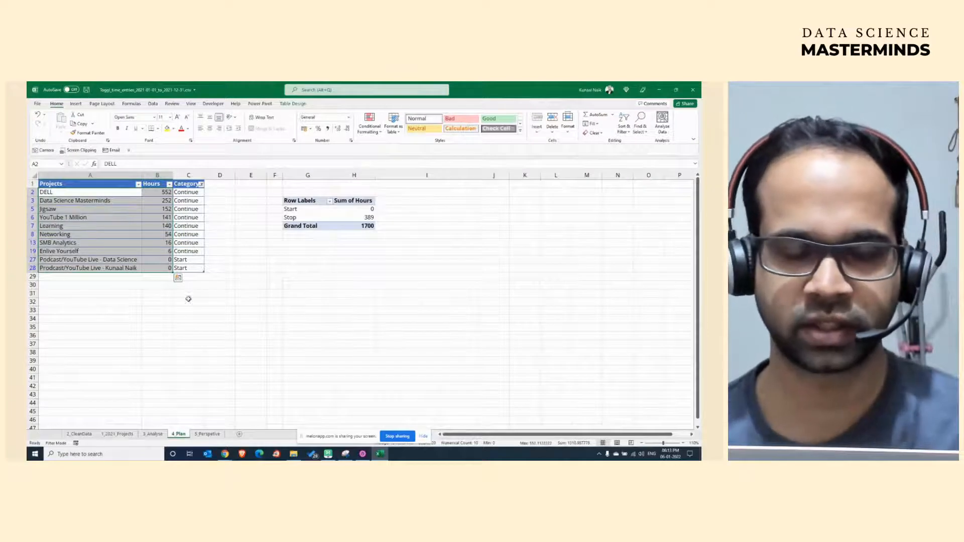
left_click_drag(130, 289, 193, 321)
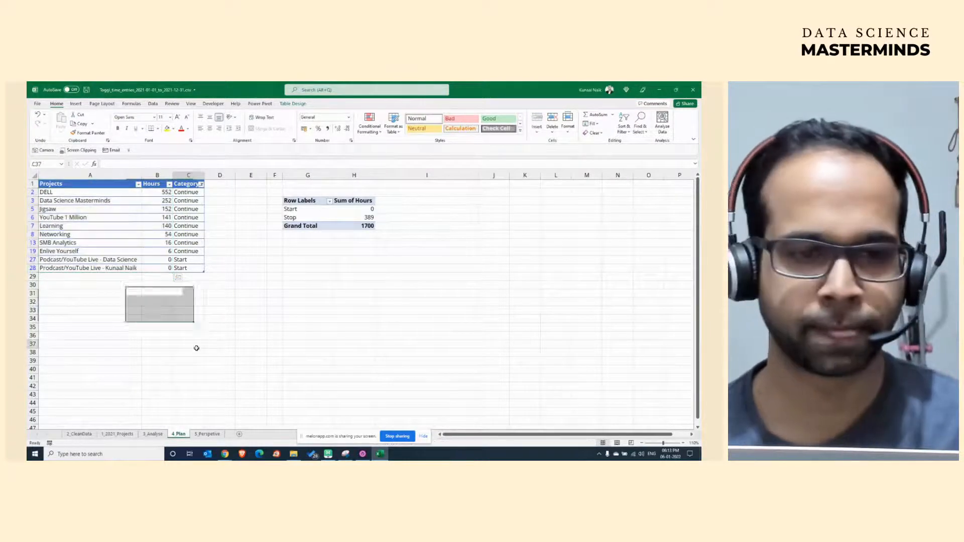
left_click(191, 345)
Return to the perspective sheet with the 1400-hour goal and switch to Toggl Track.
left_click(207, 434)
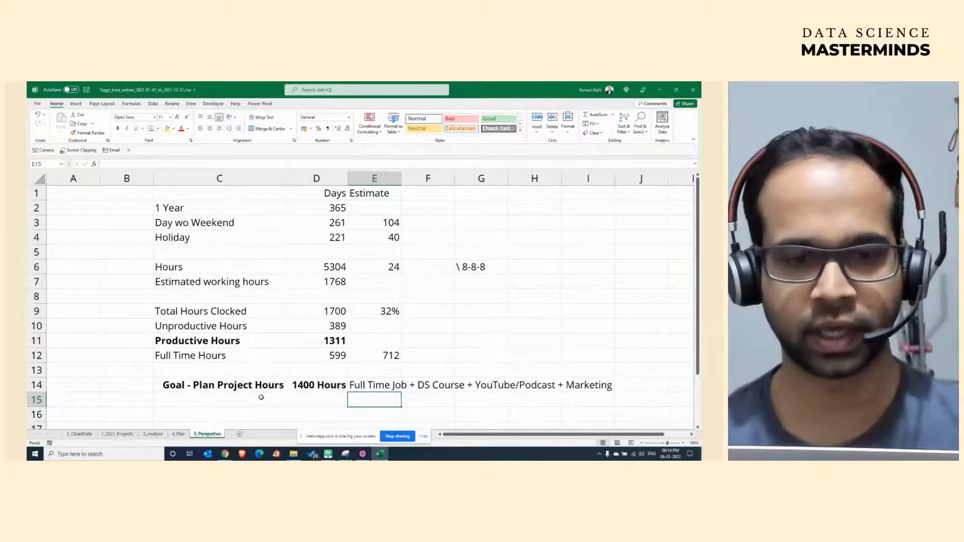
left_click(364, 454)
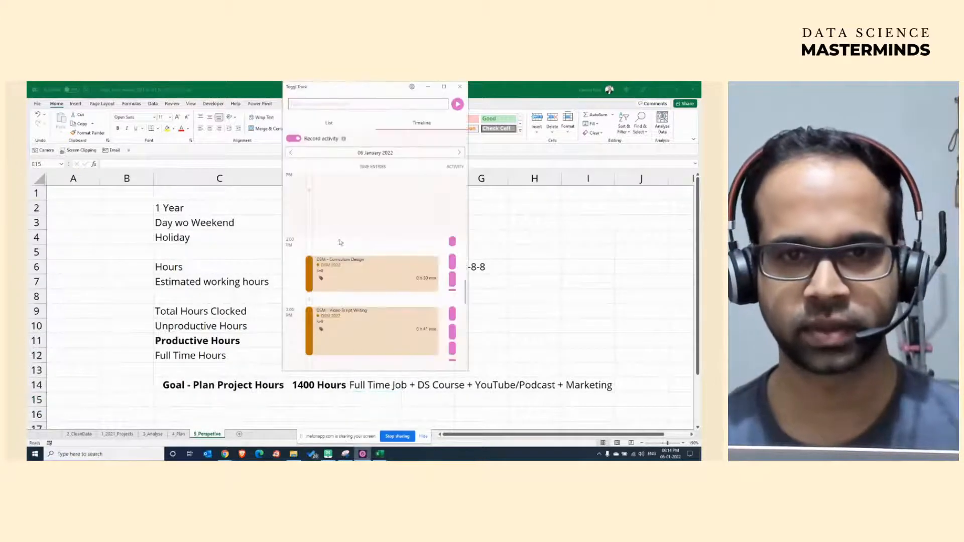
Add a time entry from 5:15 PM to 6:13 PM on the 06 January 2022 timeline.
left_click(330, 123)
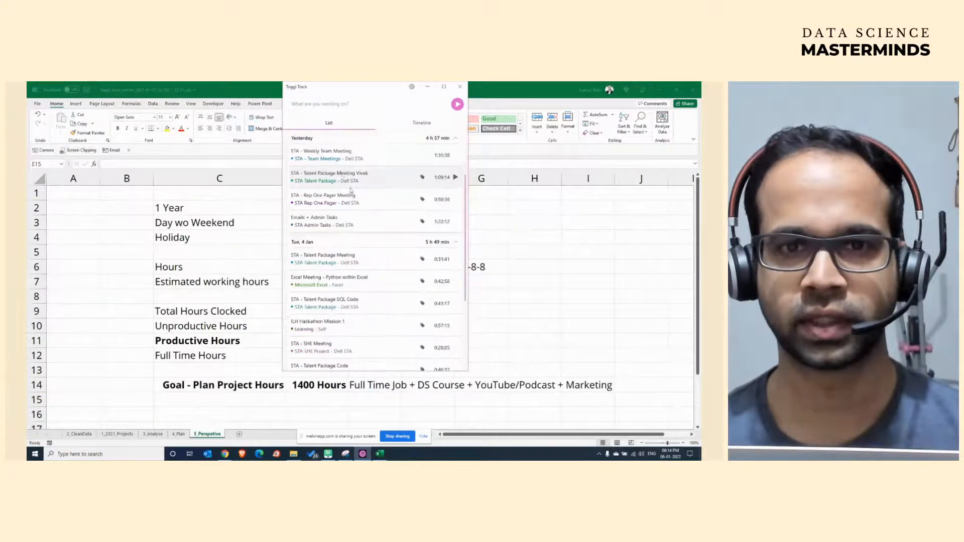
left_click(417, 126)
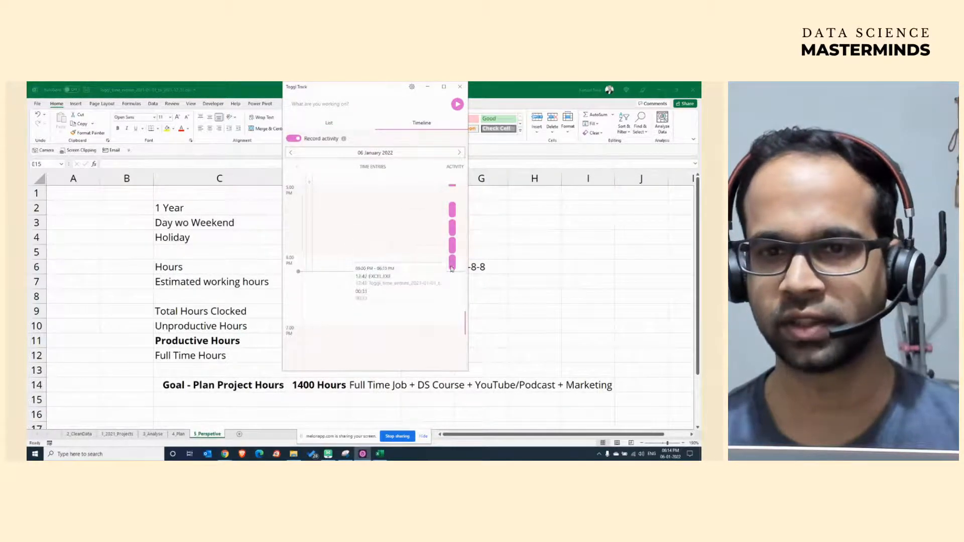
mouse_move(451, 218)
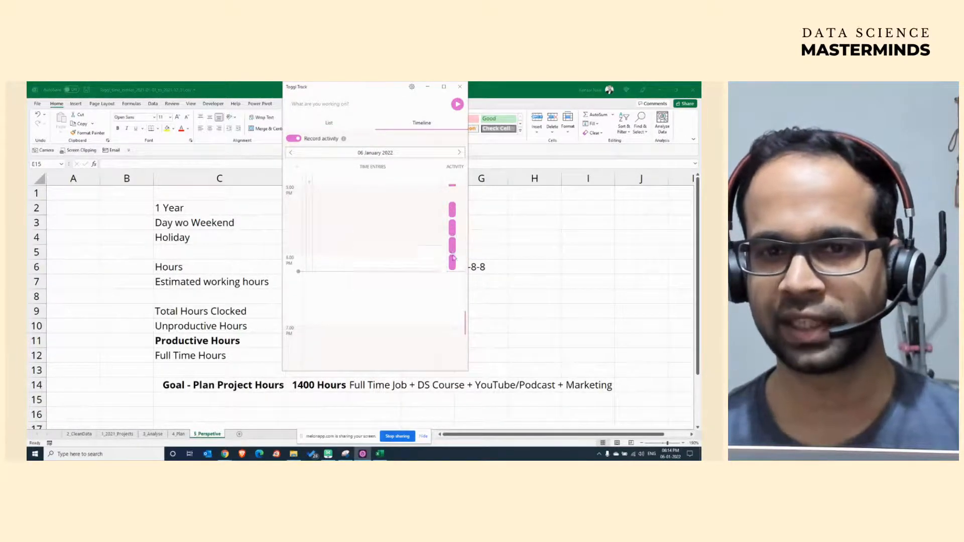
mouse_move(454, 243)
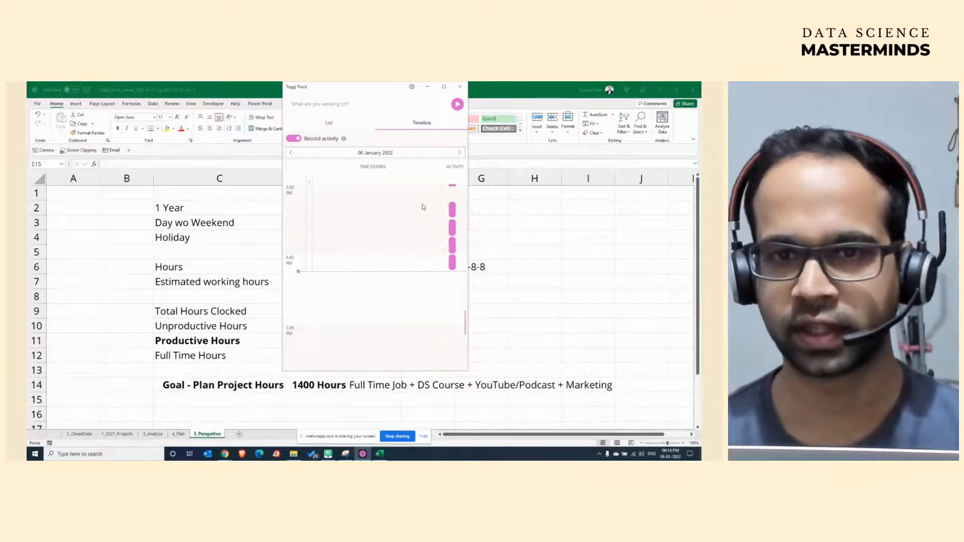
left_click_drag(421, 204, 420, 271)
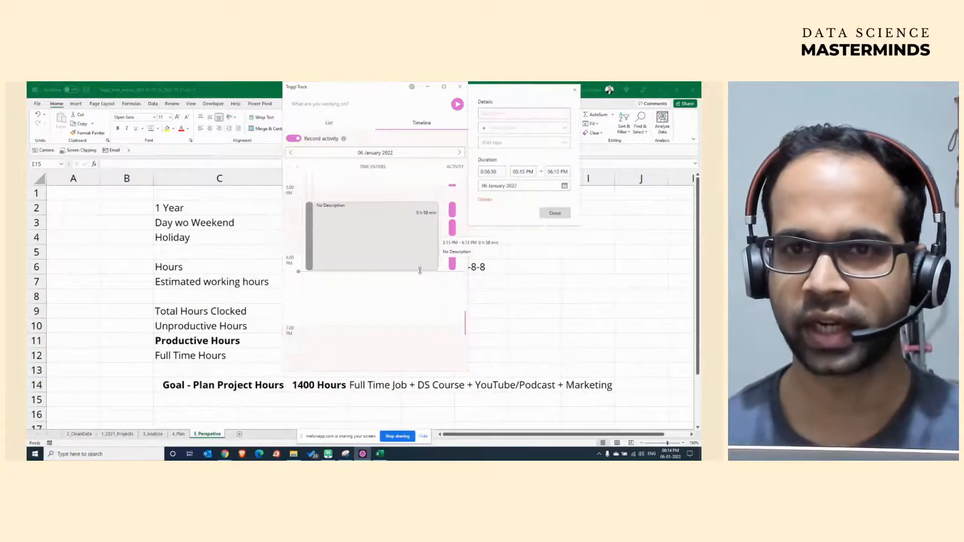
type("YouTu")
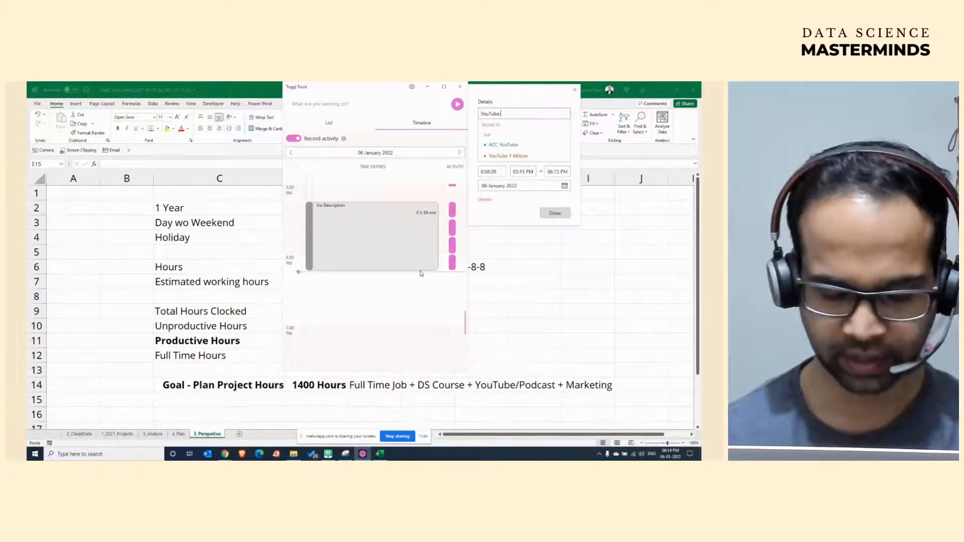
type("be")
key("BackSpace")
key("BackSpace")
key("BackSpace")
key("BackSpace")
key("BackSpace")
key("BackSpace")
key("BackSpace")
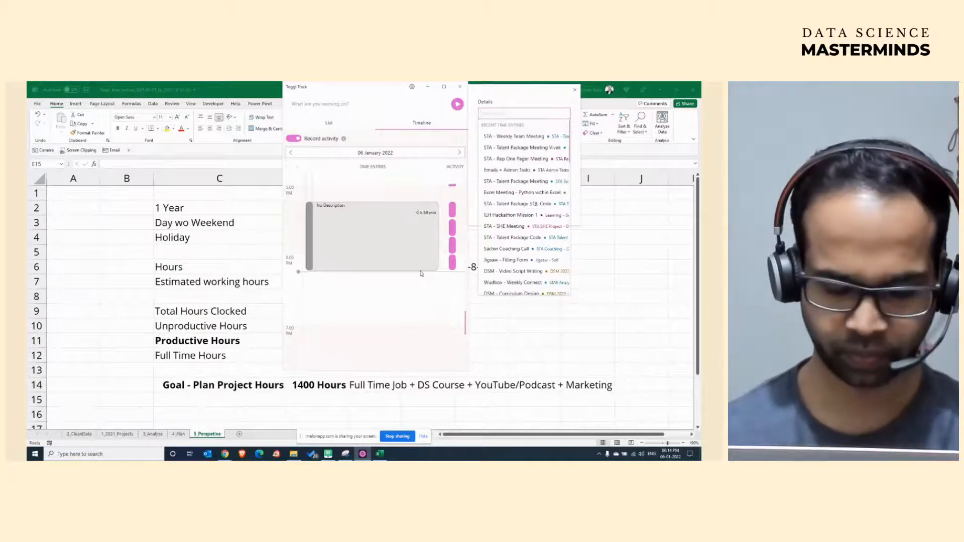
Describe the new time entry as "YT Live -" and assign it to a new project "YouTube Live" for the client Self.
type("YT Live -")
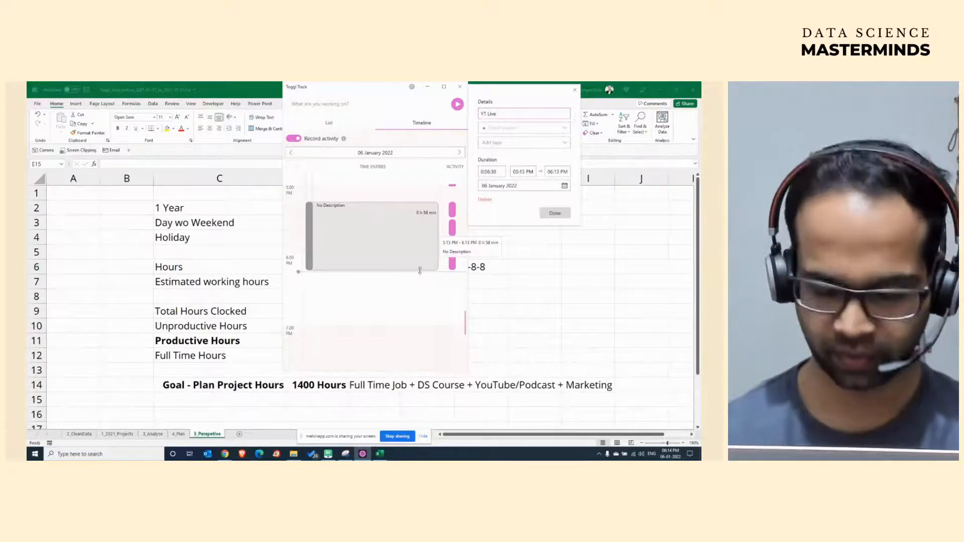
left_click(508, 126)
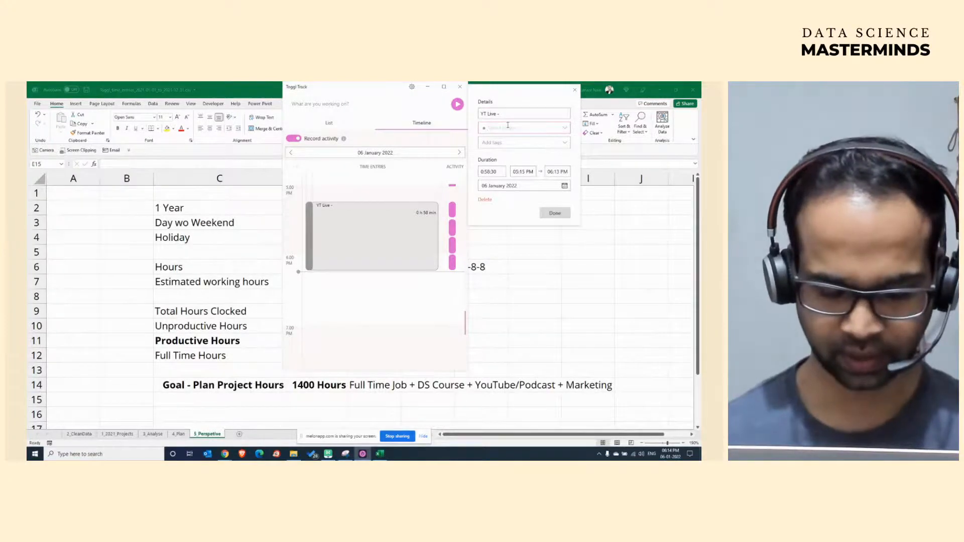
type("YouTube")
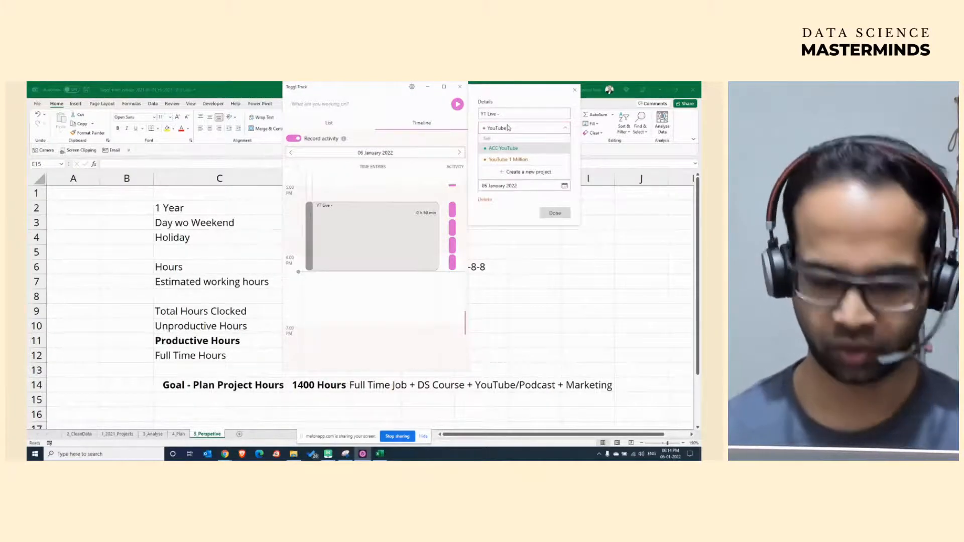
type(" Live P")
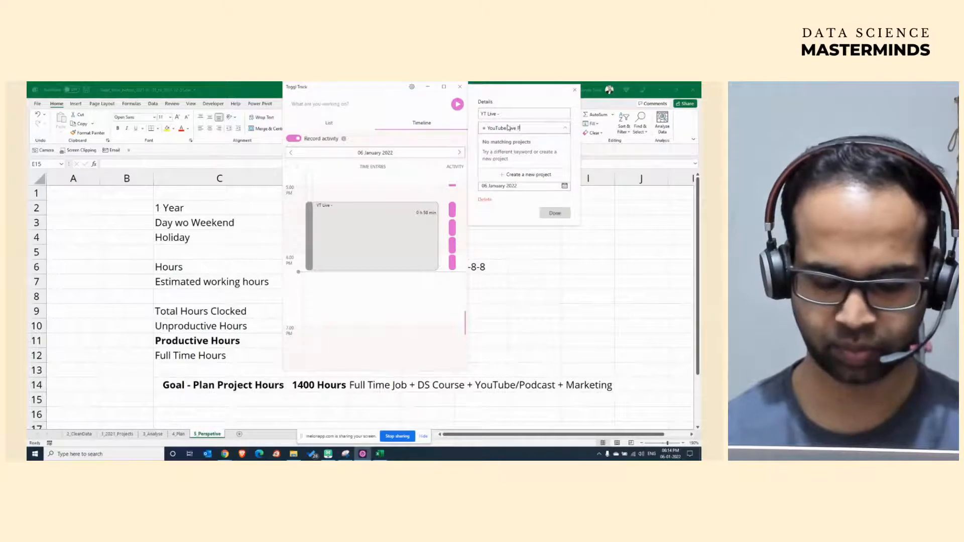
type("roject")
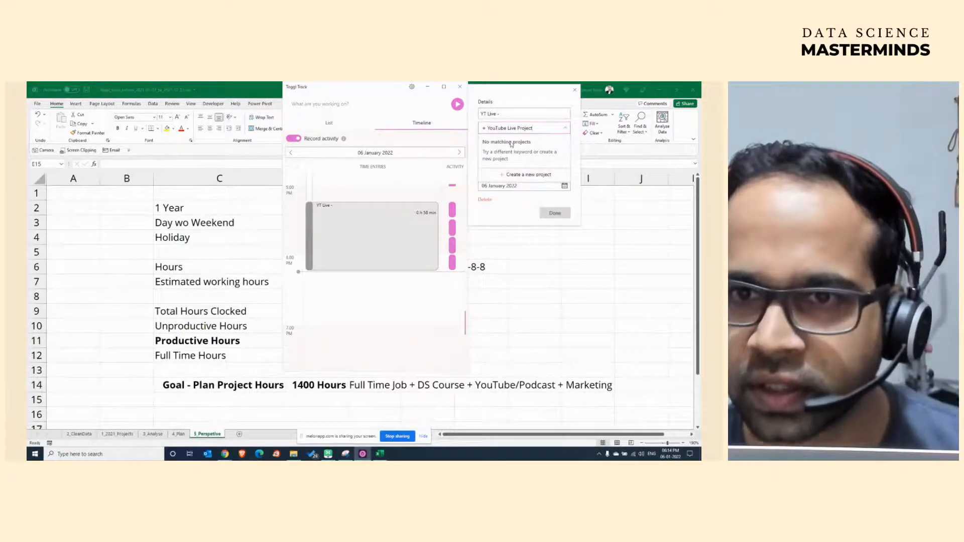
left_click(518, 176)
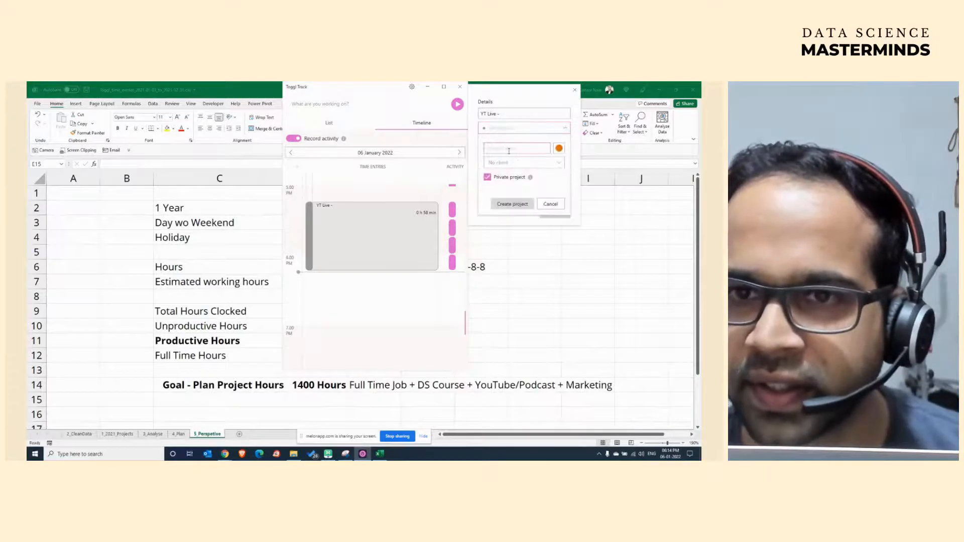
type("YouTube Live")
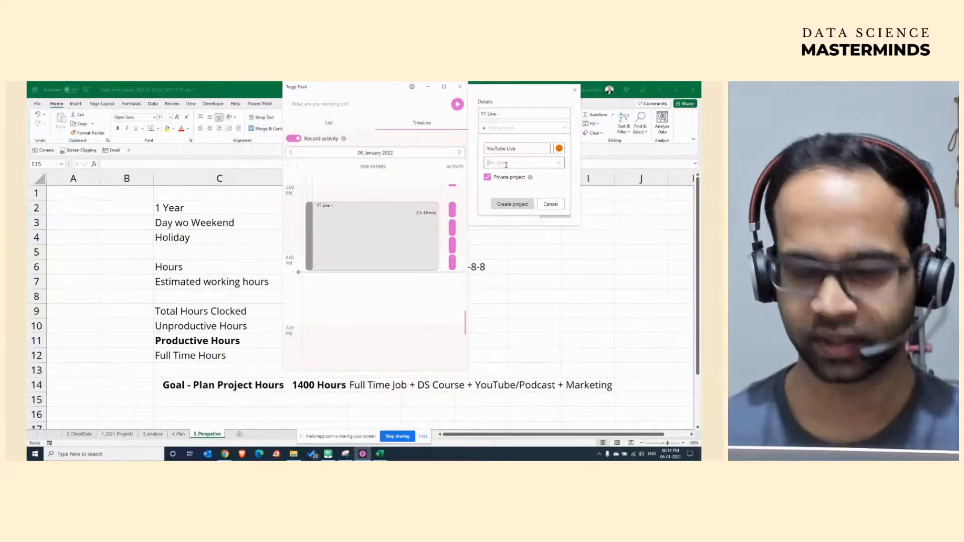
type("sel")
left_click(504, 175)
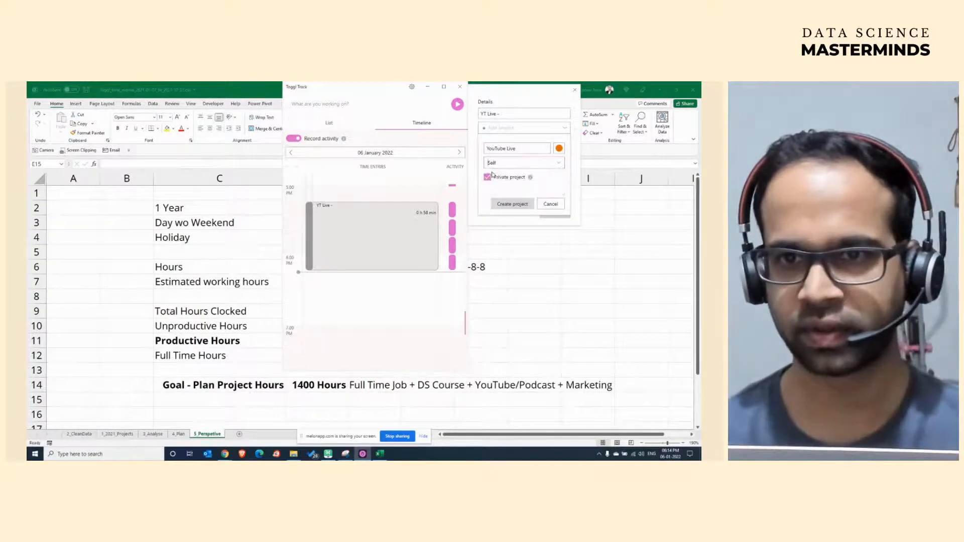
left_click(512, 206)
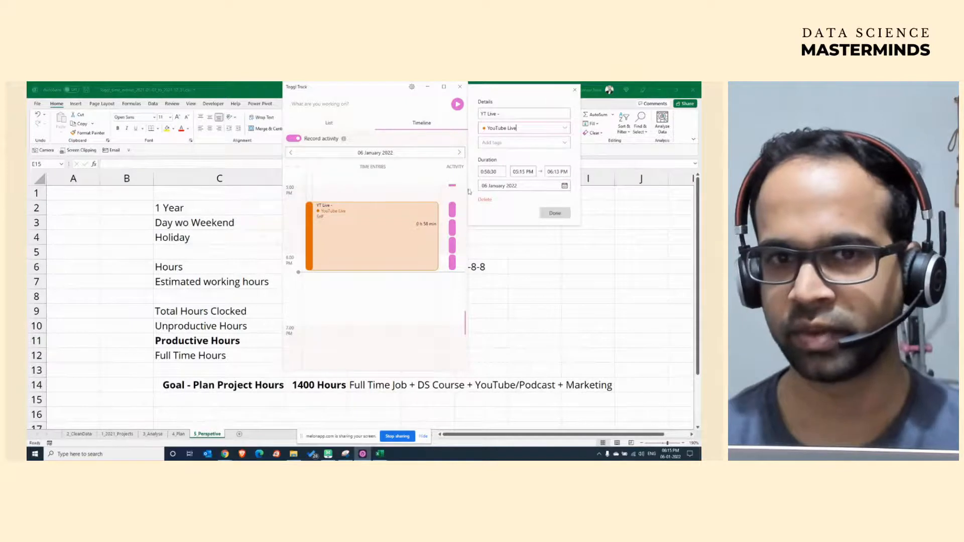
Tag the time entry with the existing Youtube Live tag.
left_click(498, 143)
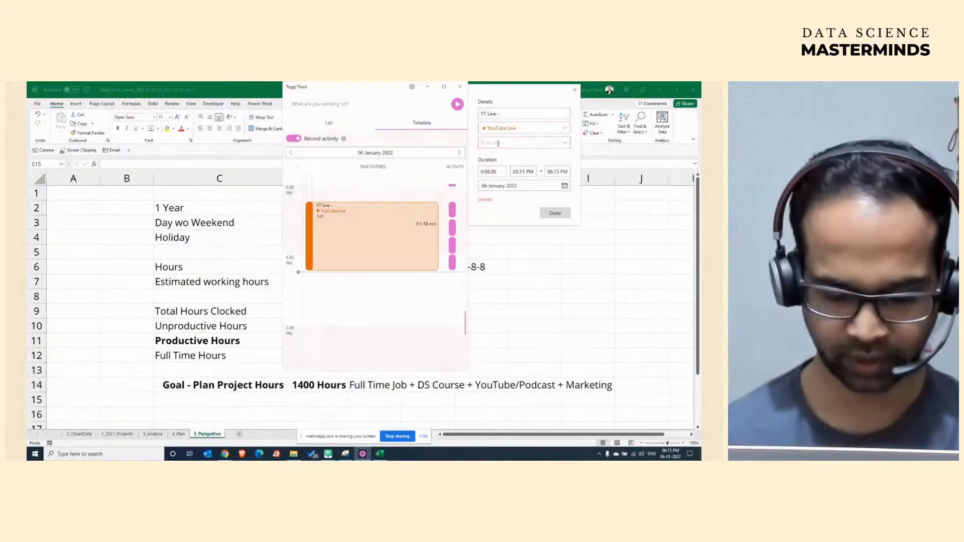
type("Live")
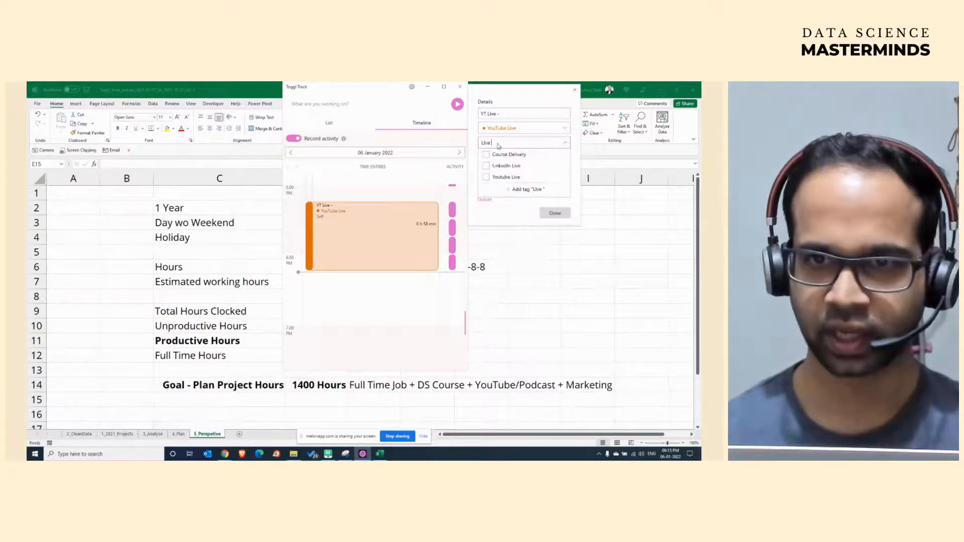
key("BackSpace")
key("BackSpace")
key("BackSpace")
type("ive Webinat")
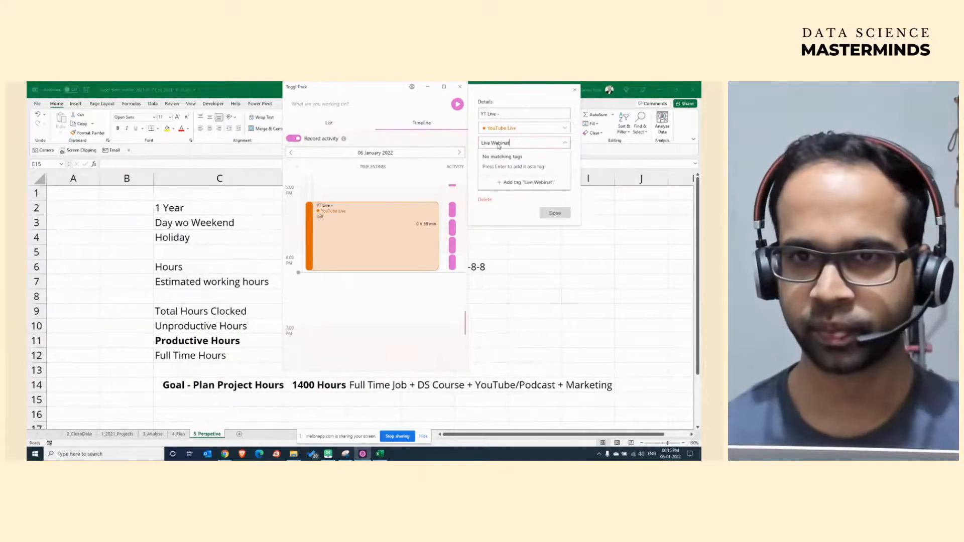
key("BackSpace")
key("BackSpace")
key("BackSpace")
key("BackSpace")
key("BackSpace")
key("BackSpace")
key("BackSpace")
key("BackSpace")
key("BackSpace")
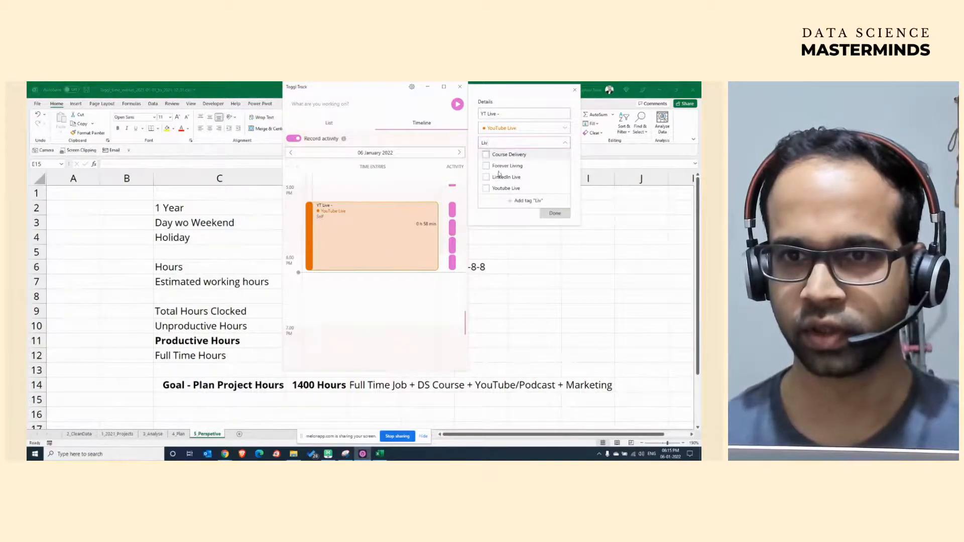
left_click(486, 188)
Complete the time entry's description as "YT Live - Track and Analyse your time" and save the entry.
left_click(507, 115)
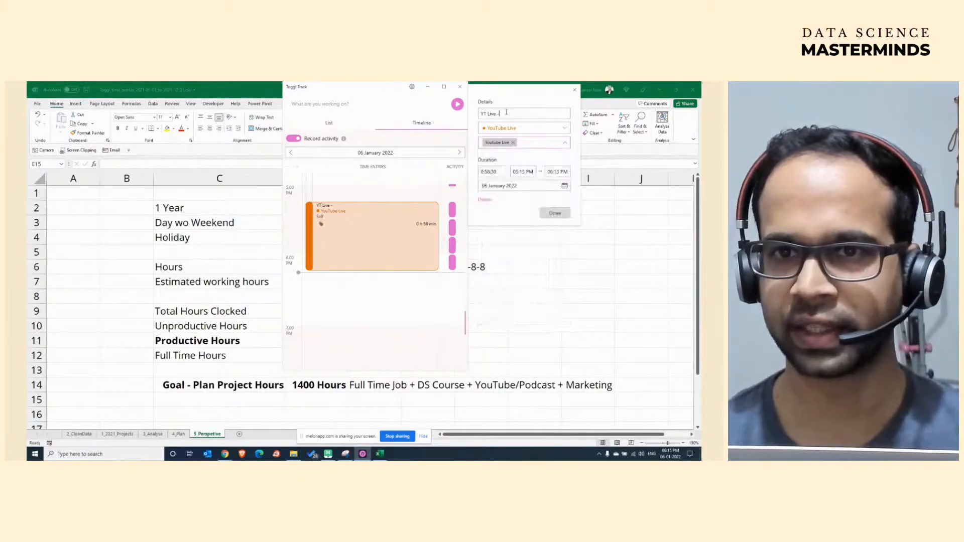
left_click(512, 115)
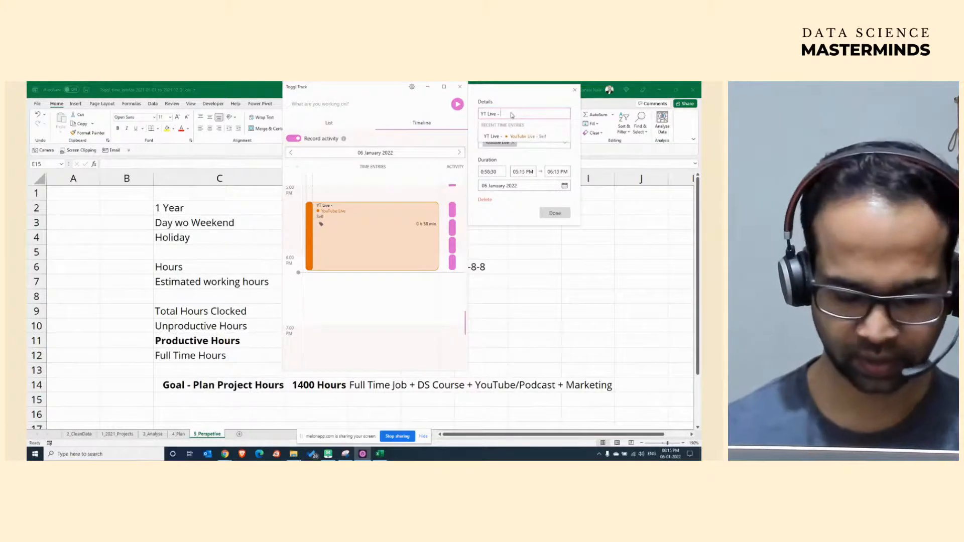
type("Track and Ans")
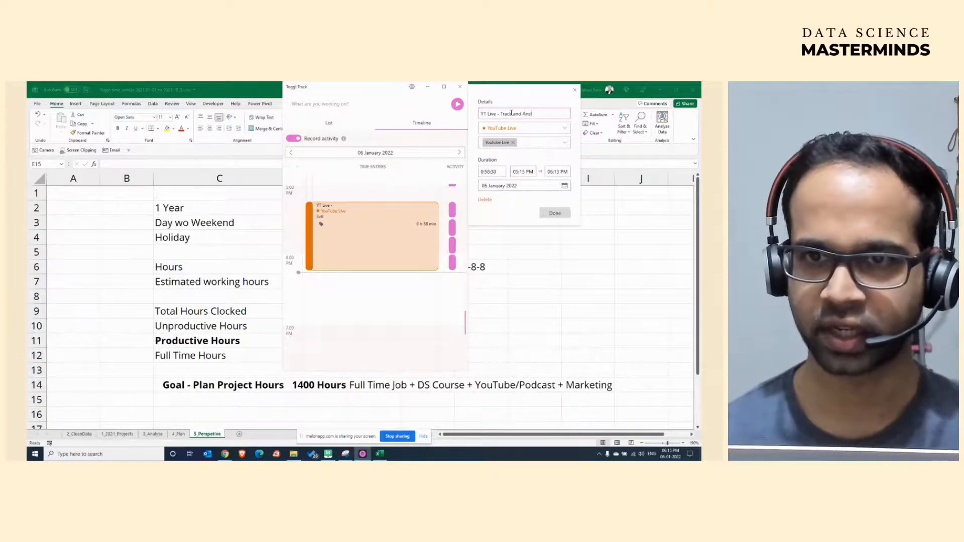
key("BackSpace")
type("alyse you")
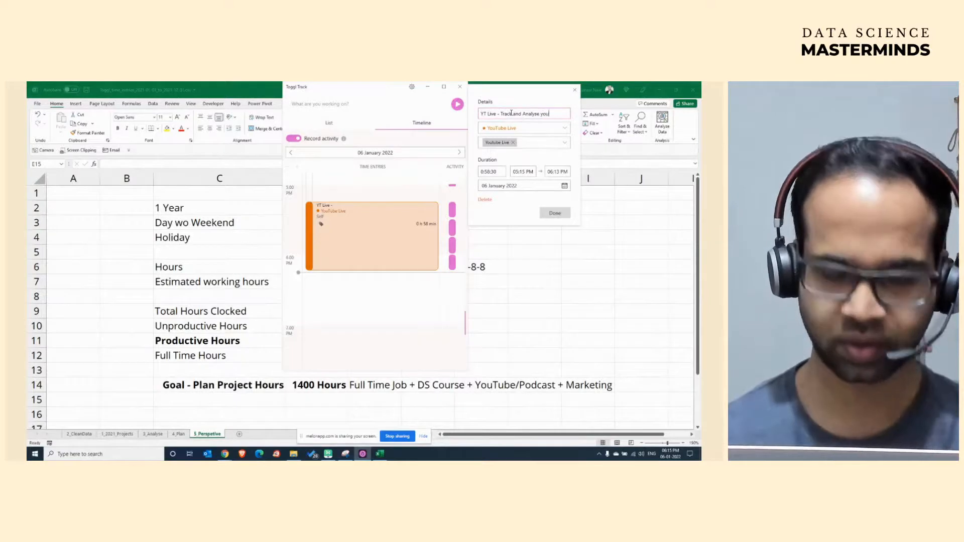
type("r time")
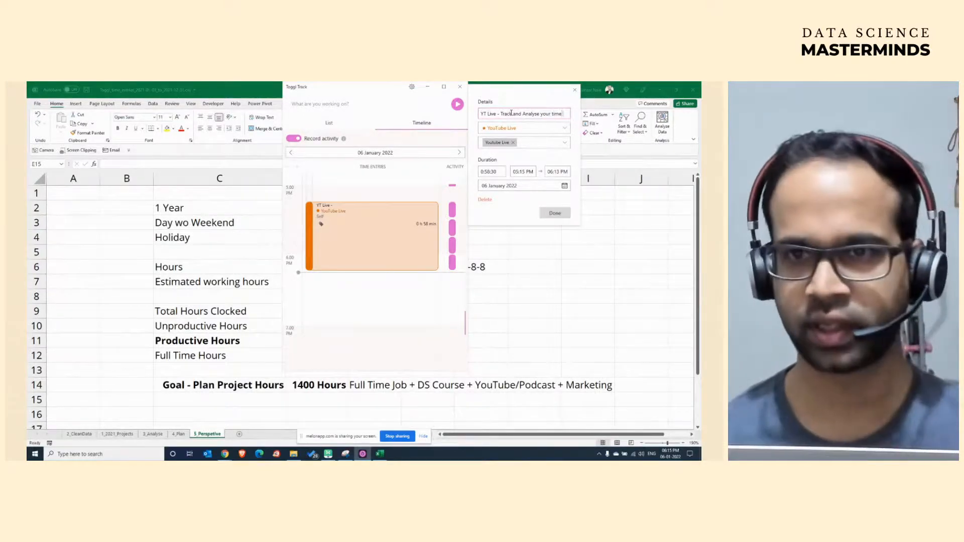
left_click(554, 213)
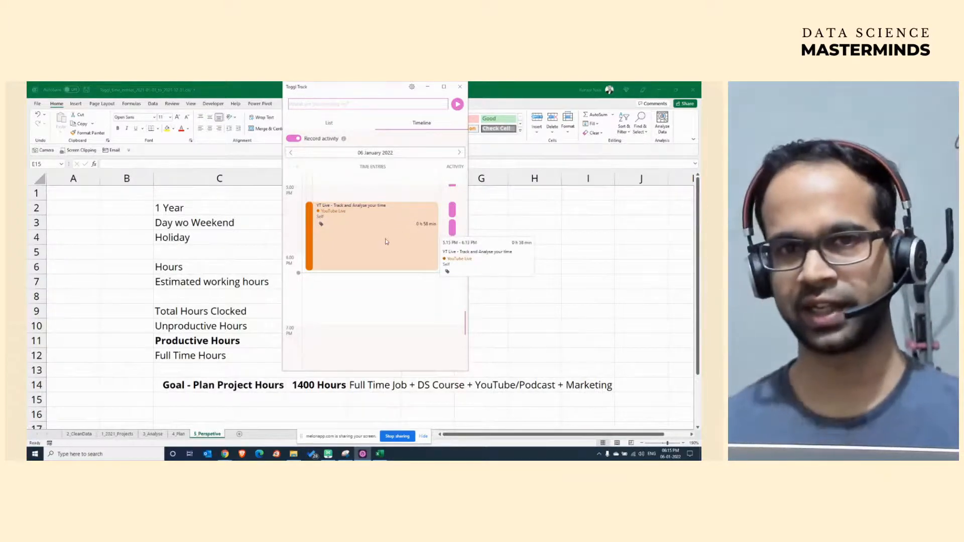
Review the list of logged time entries alongside the exported entries in the Excel workbook's 2_CleanData sheet.
left_click(330, 124)
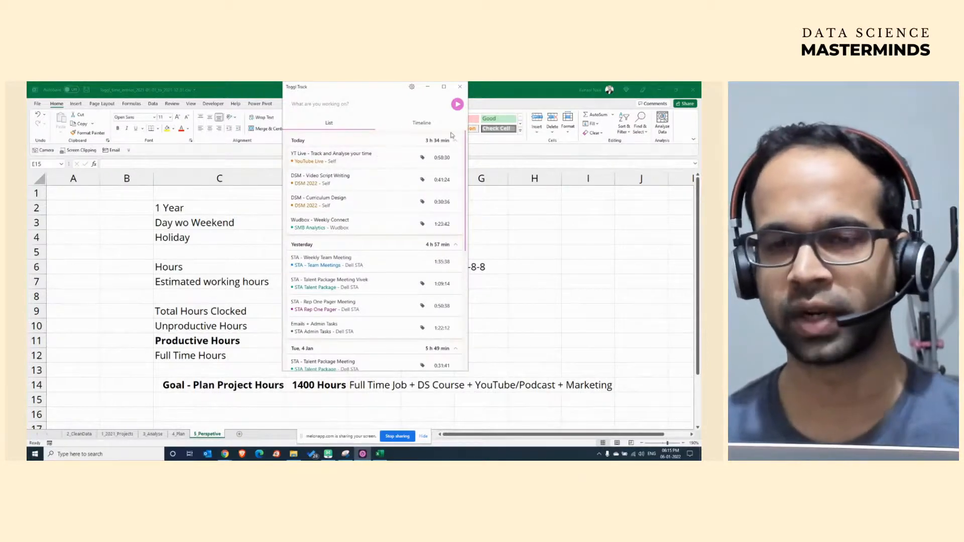
left_click(380, 454)
left_click(86, 435)
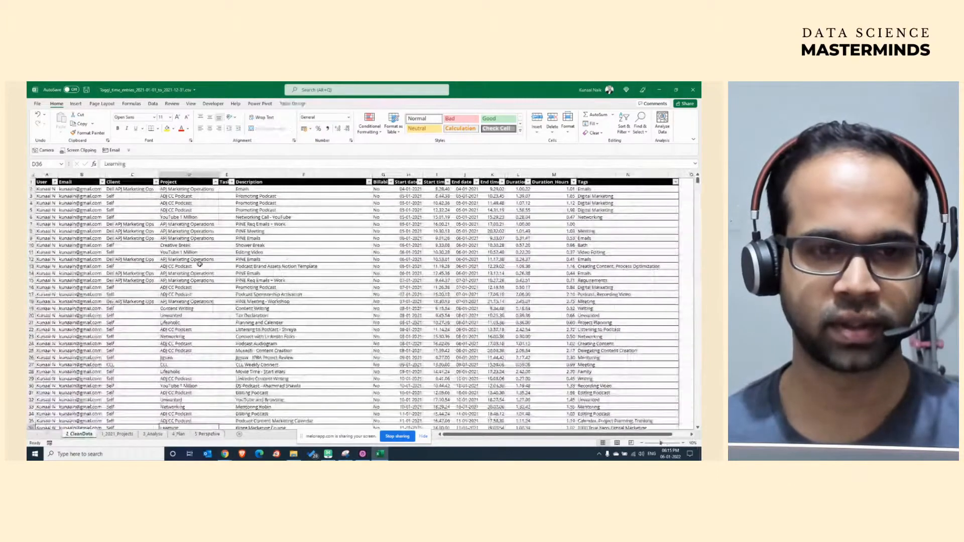
left_click(402, 287)
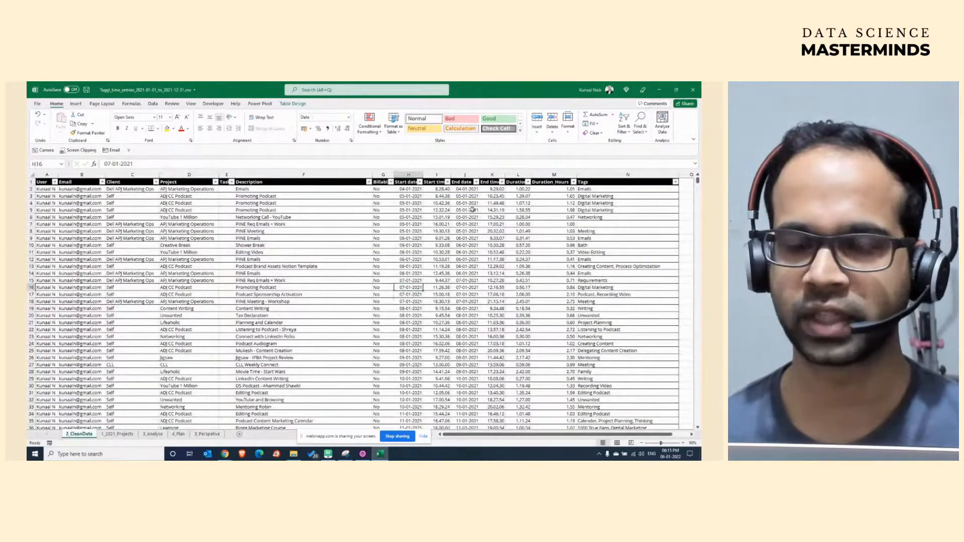
left_click(337, 317)
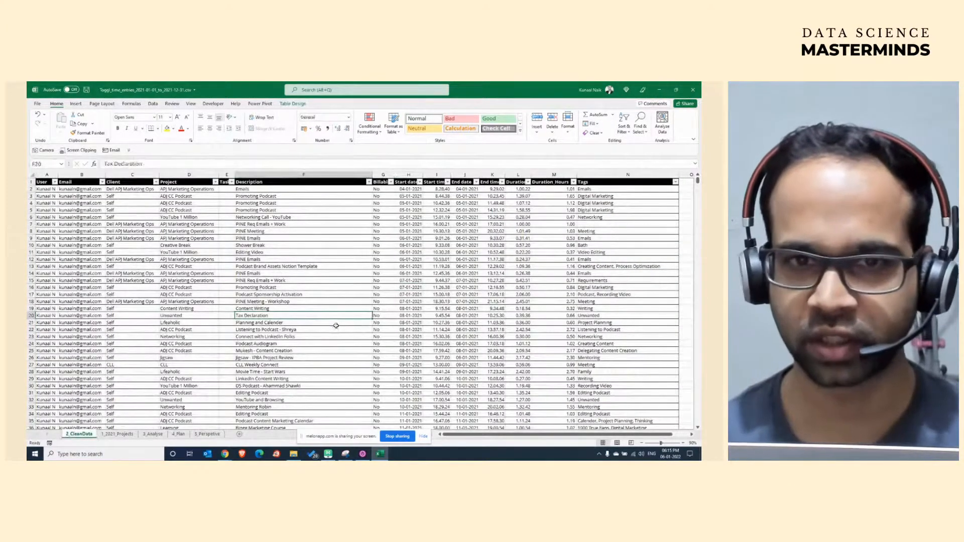
key("alt+Tab")
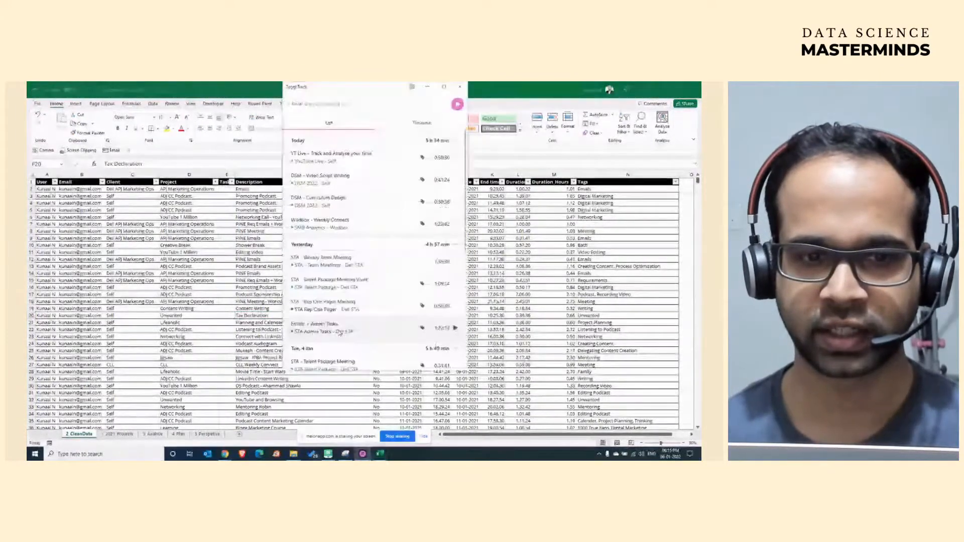
key("alt+Tab")
Revisit the perspective sheet with the 1400-hour goal and switch to the Live Streaming Studio page in Chrome.
left_click(153, 434)
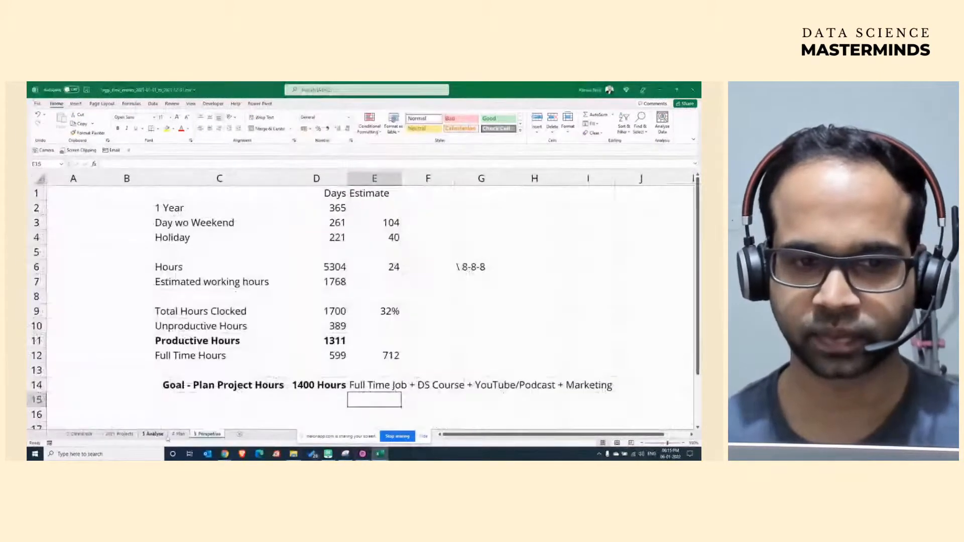
left_click(362, 454)
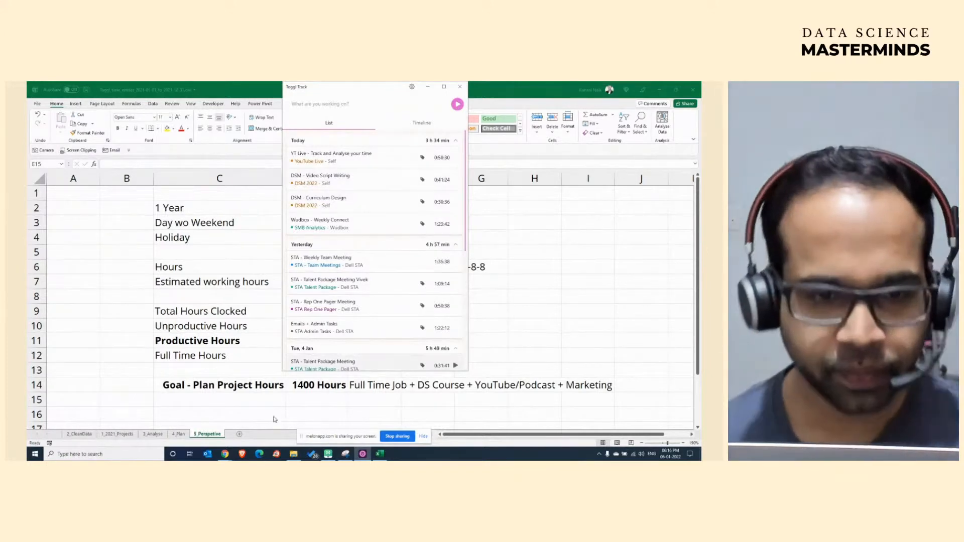
left_click(225, 422)
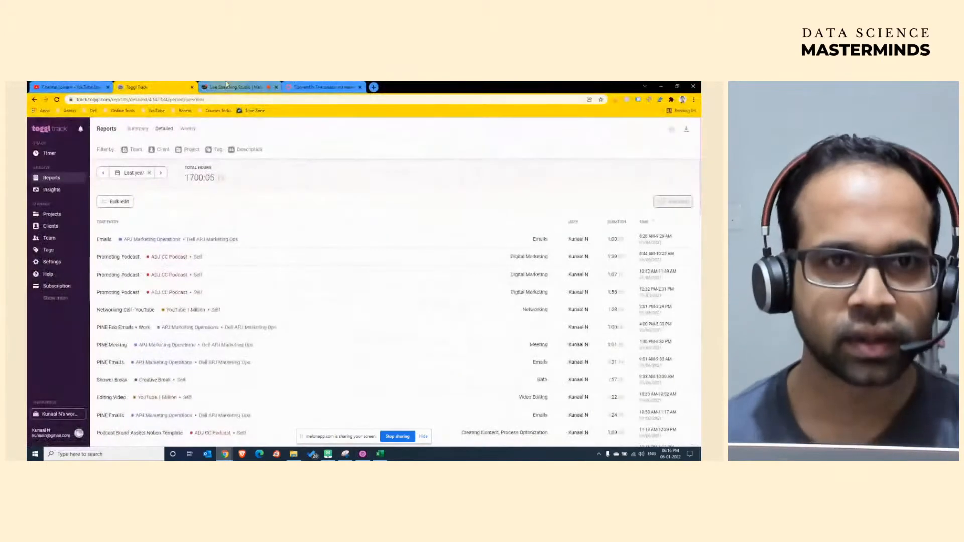
left_click(227, 87)
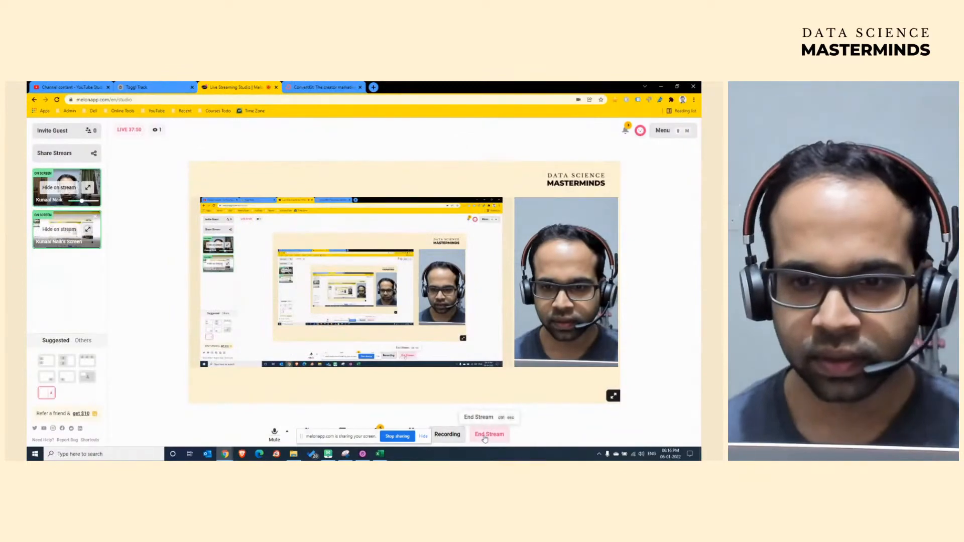